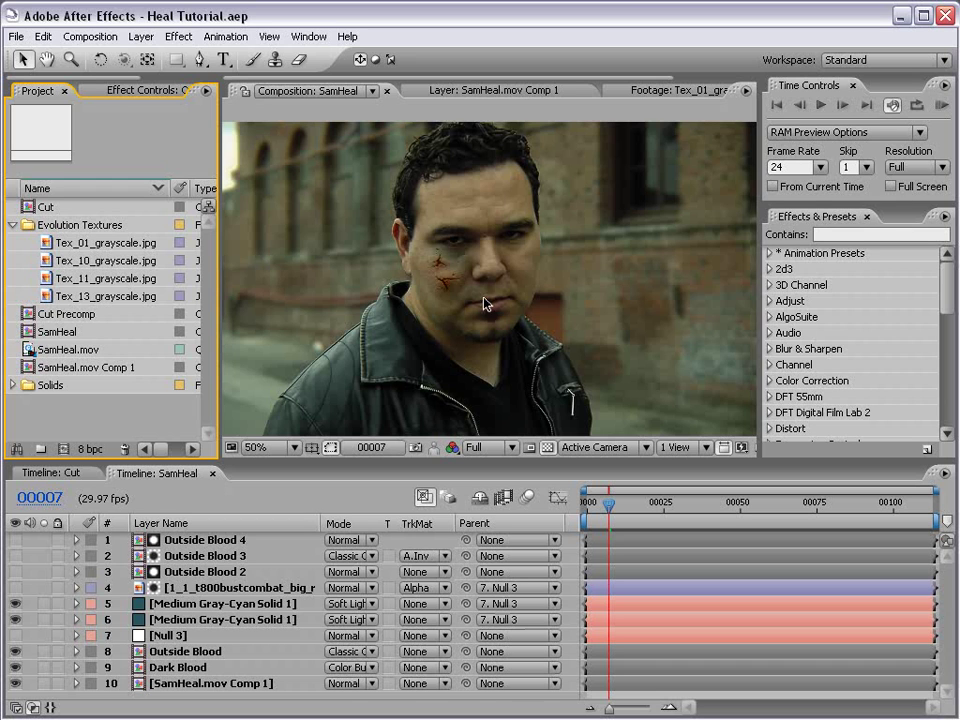
Step: Run a RAM preview of the finished SamHeal composition with a frame skip of 1
scroll(485, 303, "up", 2)
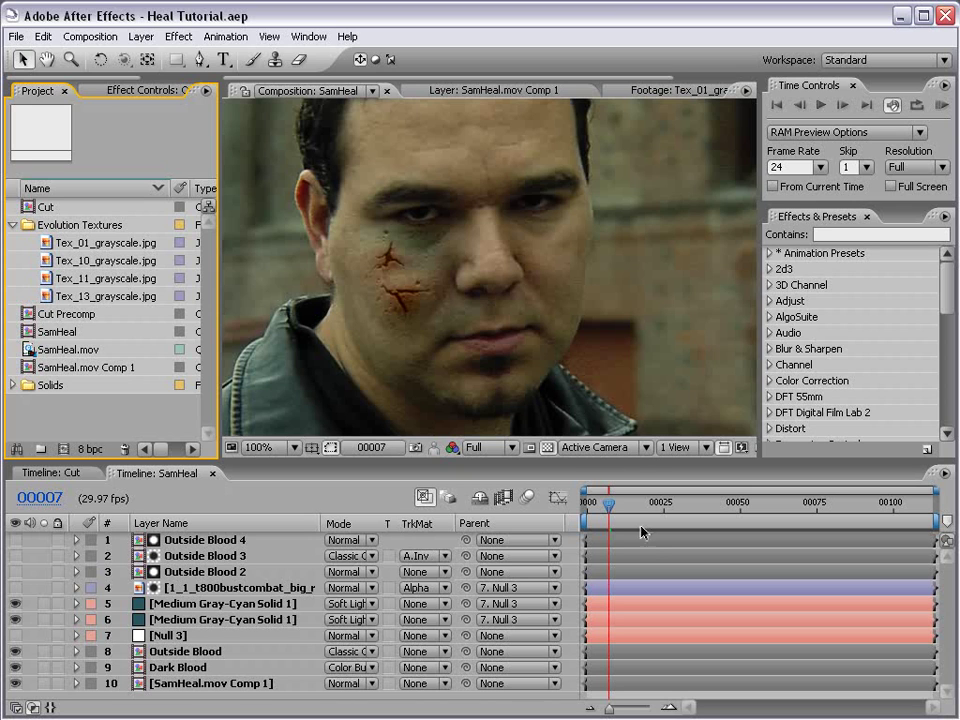
key("KP_0")
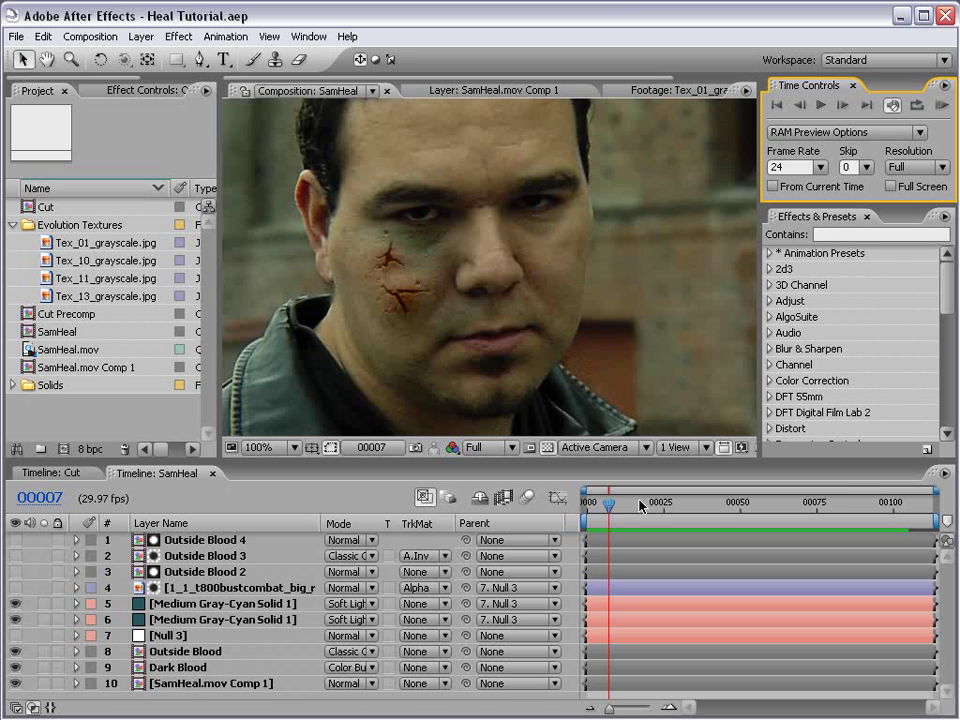
left_click(866, 167)
left_click(876, 188)
left_click(942, 104)
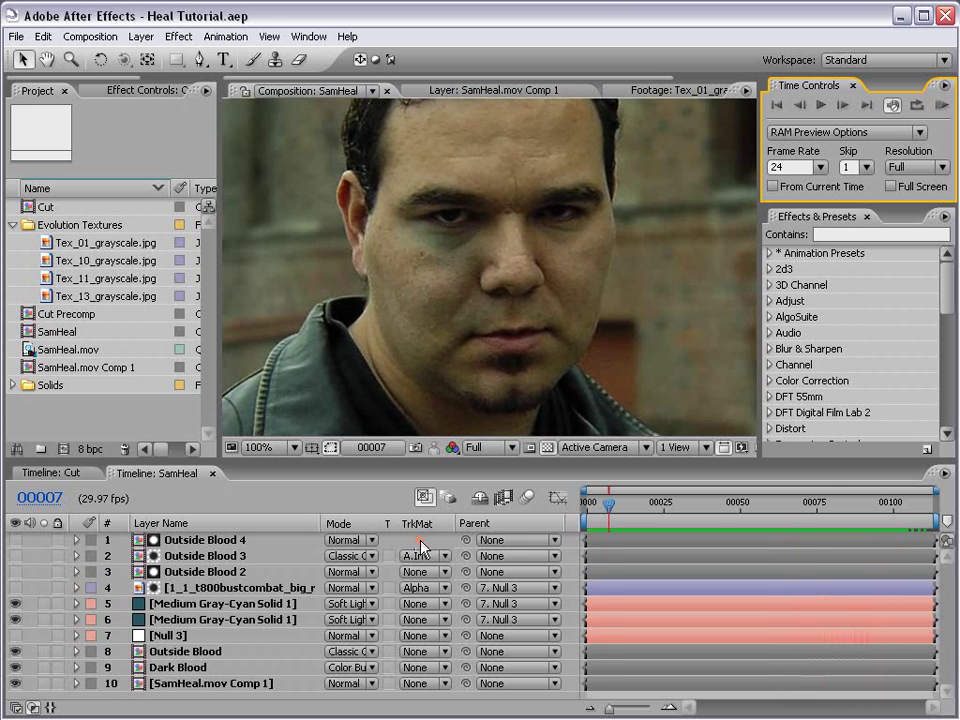
Step: Go to frame 42 of the SamHeal composition and inspect the healing cuts on the cheek
left_click_drag(609, 503, 716, 524)
scroll(537, 386, "up", 2)
scroll(390, 262, "down", 2)
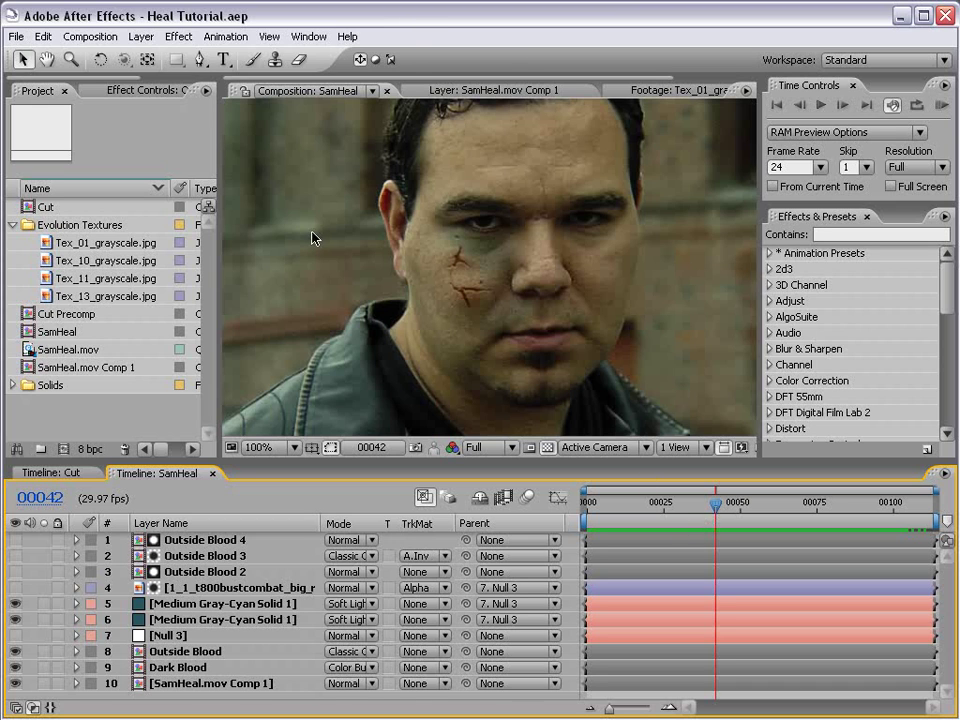
Step: Create a new composition from the SamHeal.mov footage and leave its layer deselected
left_click(95, 420)
left_click_drag(64, 350, 64, 450)
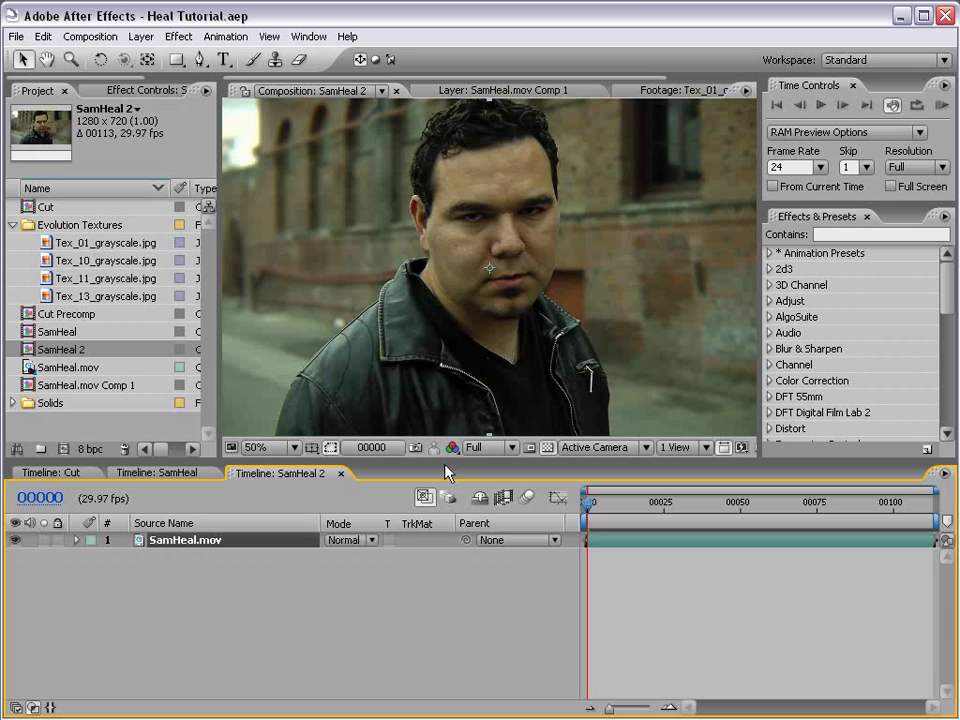
left_click(409, 580)
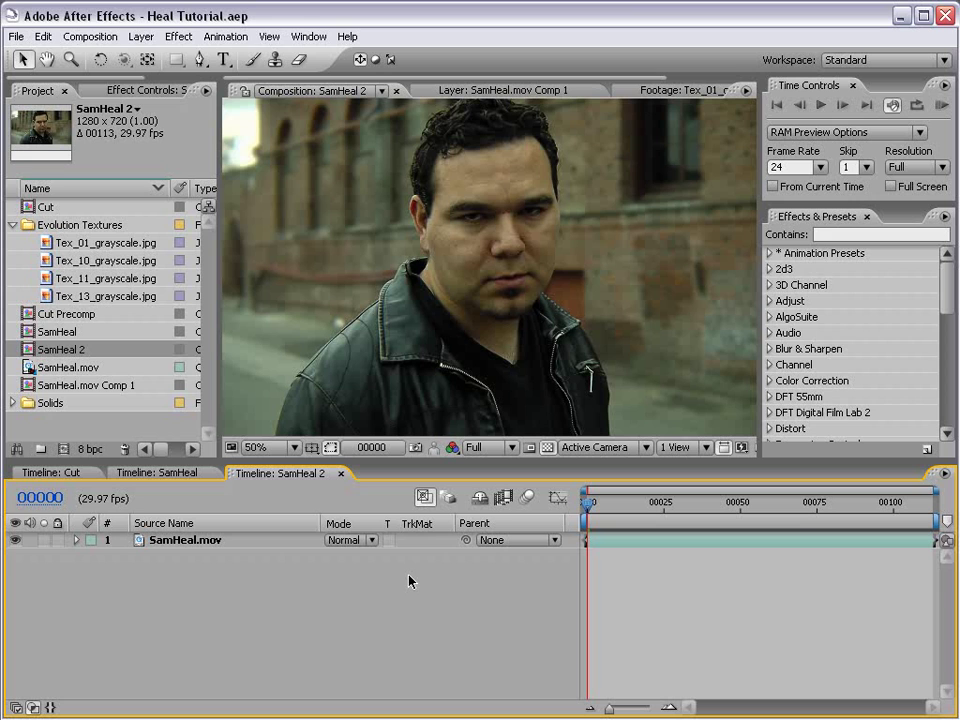
Step: Apply the Remove Grain effect to the SamHeal.mov layer and set its viewing mode to Final Output
scroll(503, 175, "up", 2)
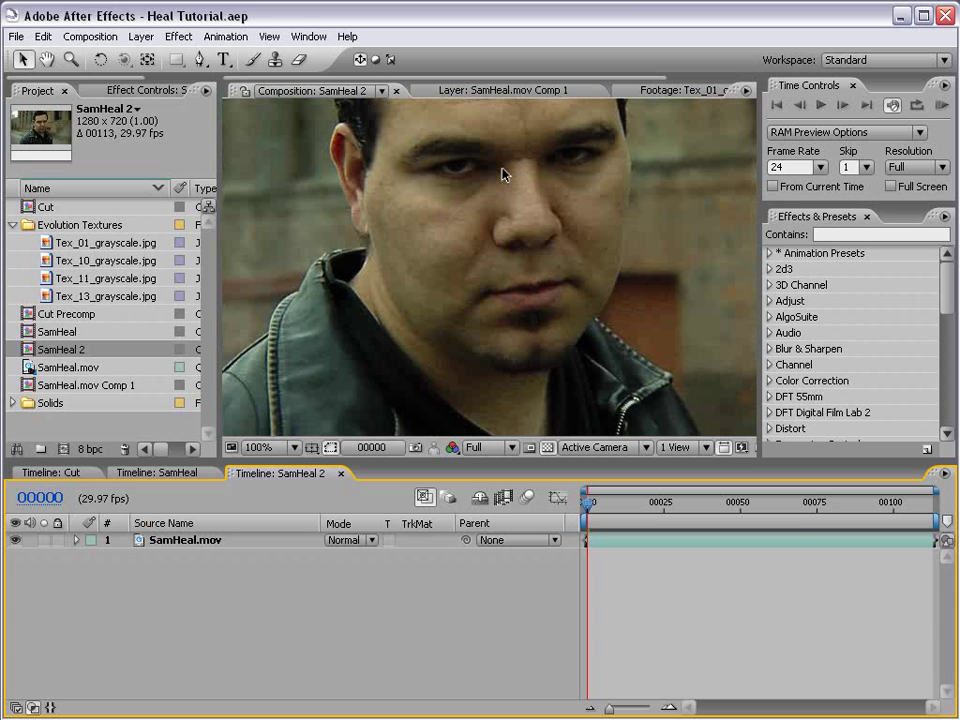
scroll(483, 296, "down", 2)
left_click(466, 291)
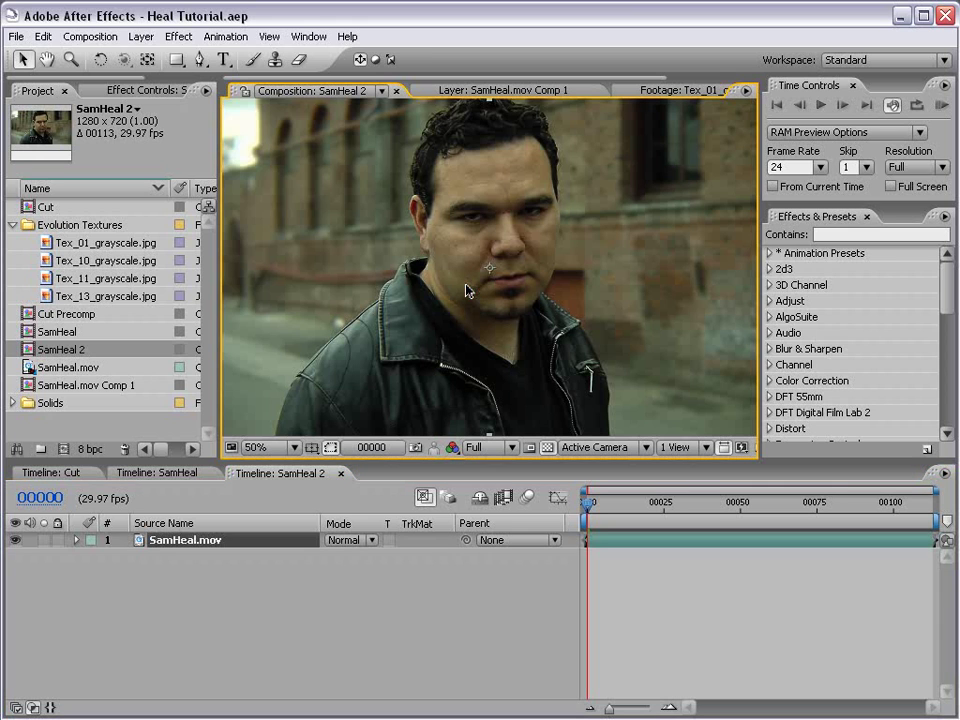
left_click(178, 36)
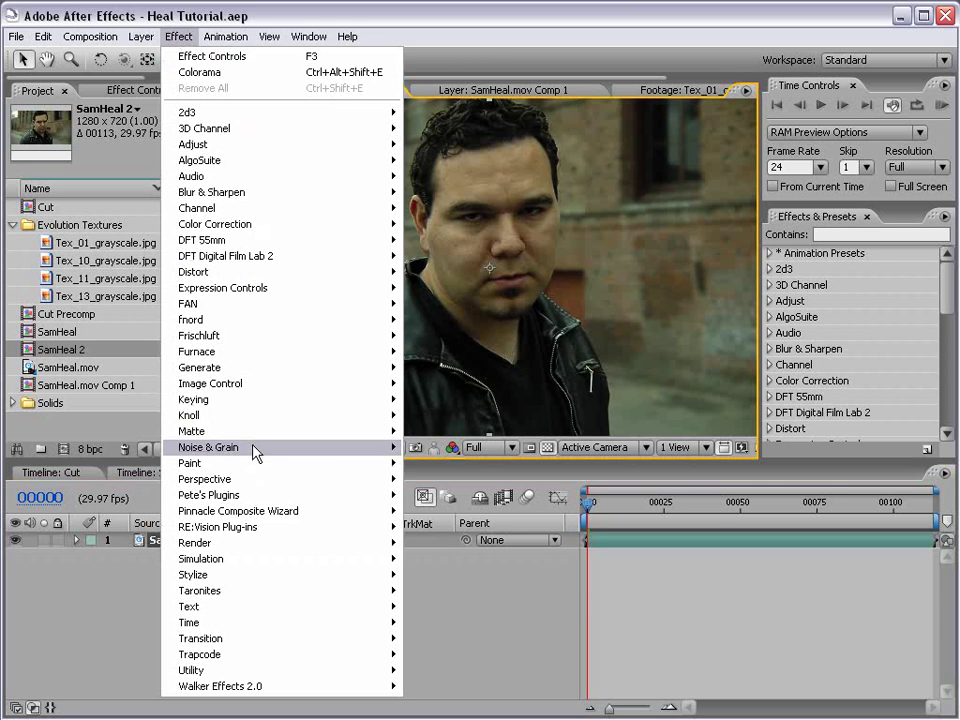
mouse_move(254, 451)
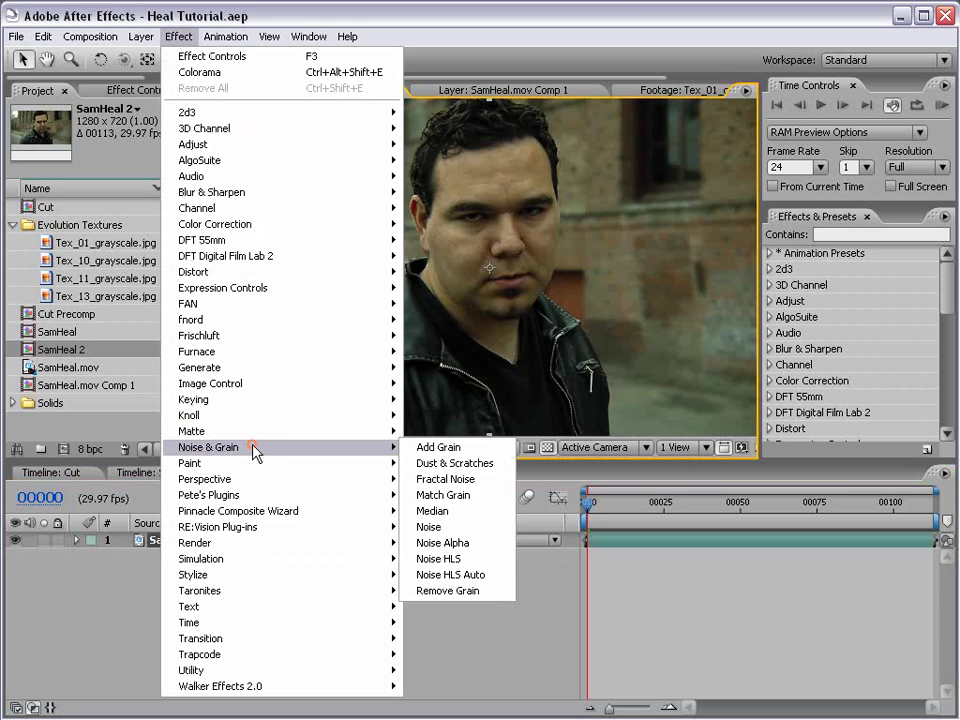
left_click(484, 592)
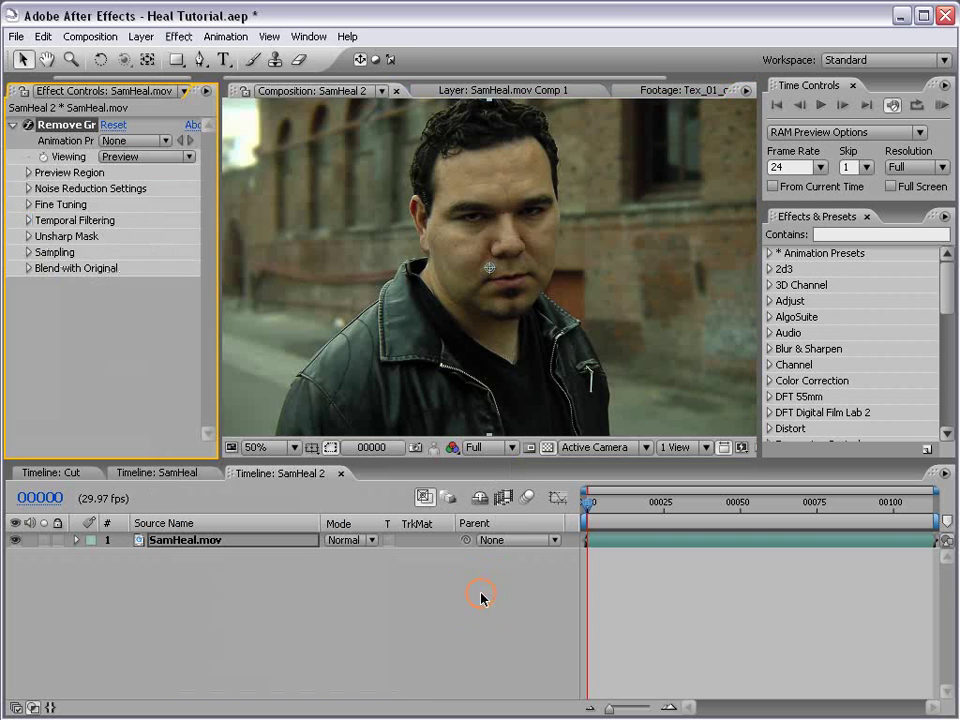
left_click(115, 156)
left_click(161, 208)
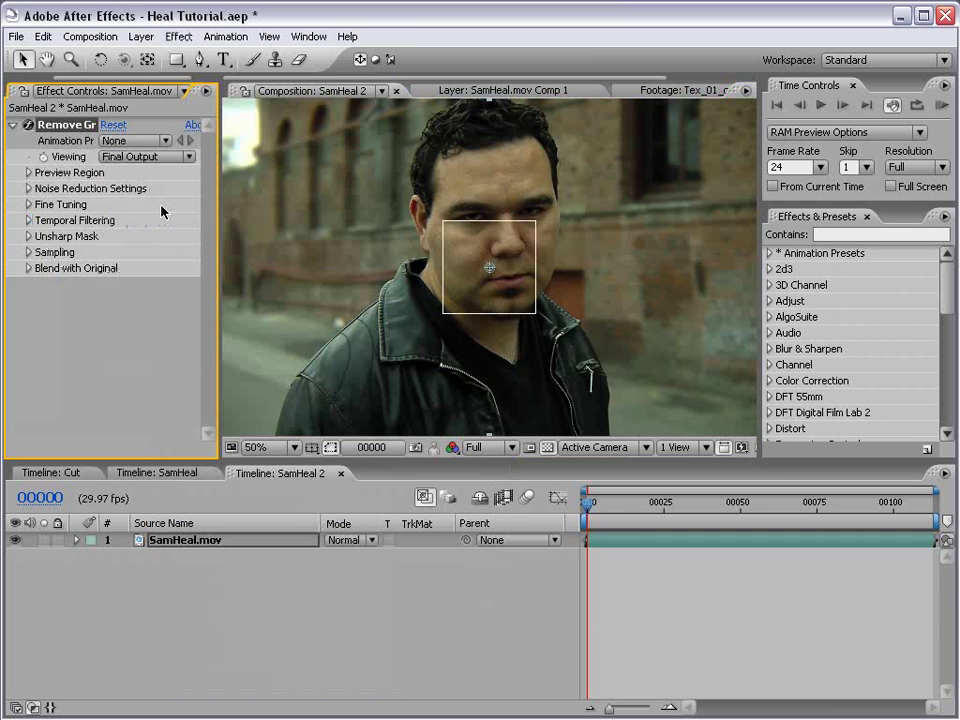
key("period")
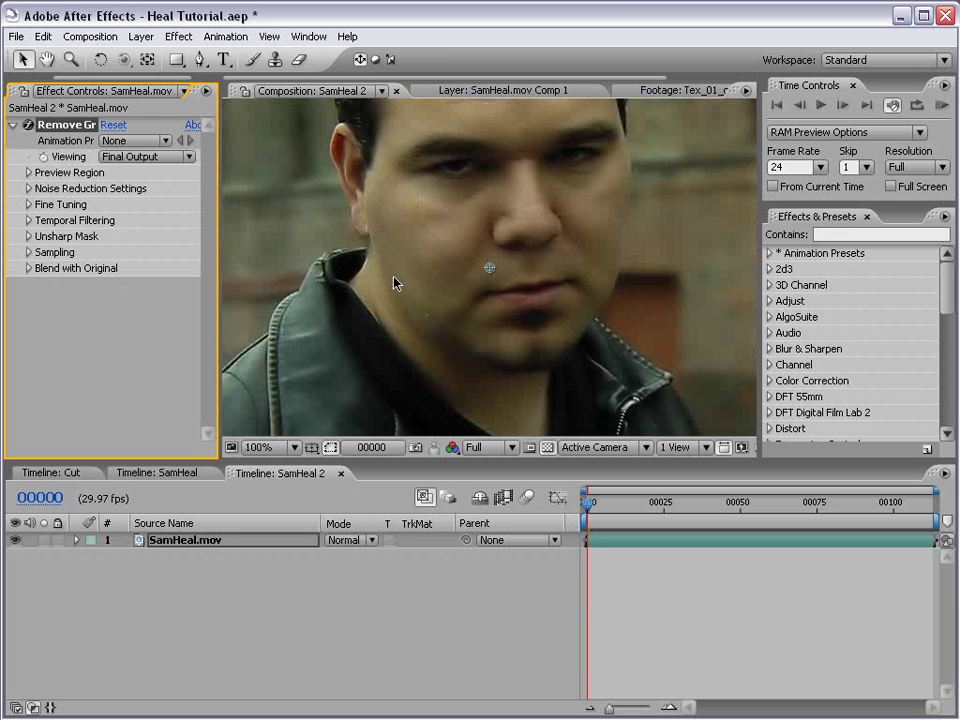
Step: Add a Curves effect to the SamHeal.mov layer and raise the RGB curve's midtones to brighten the footage
left_click(178, 36)
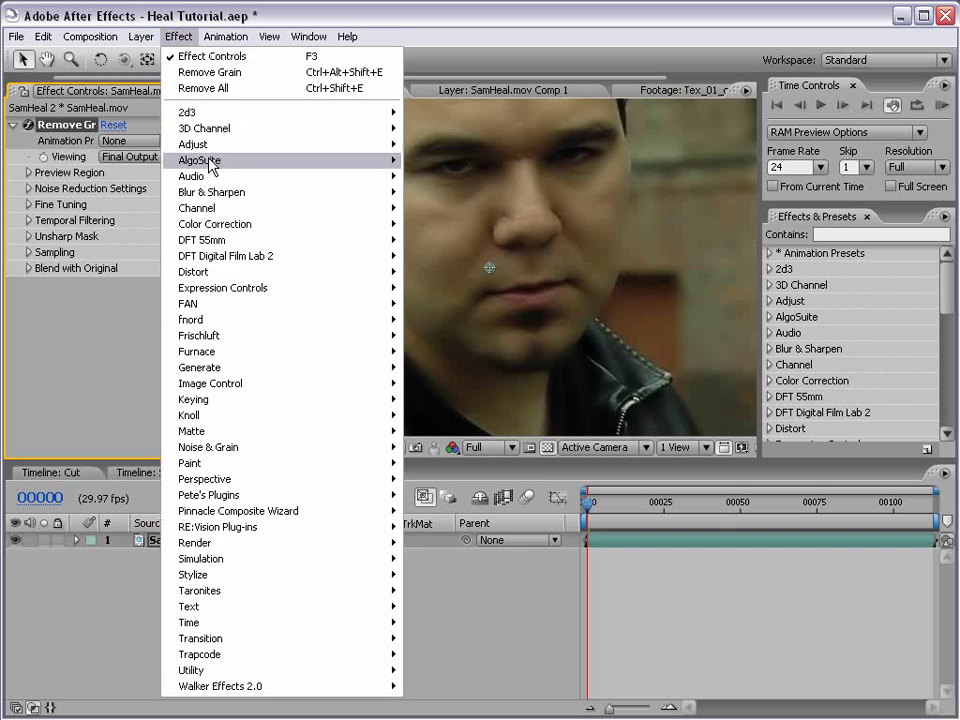
mouse_move(229, 224)
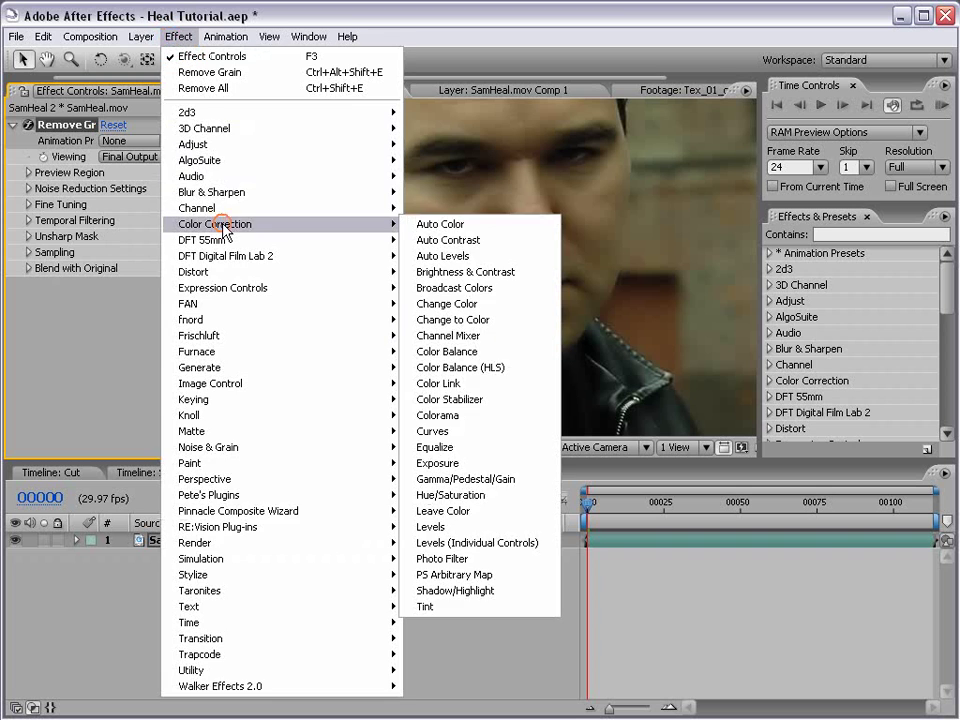
left_click(456, 434)
left_click(100, 388)
left_click_drag(139, 356, 139, 340)
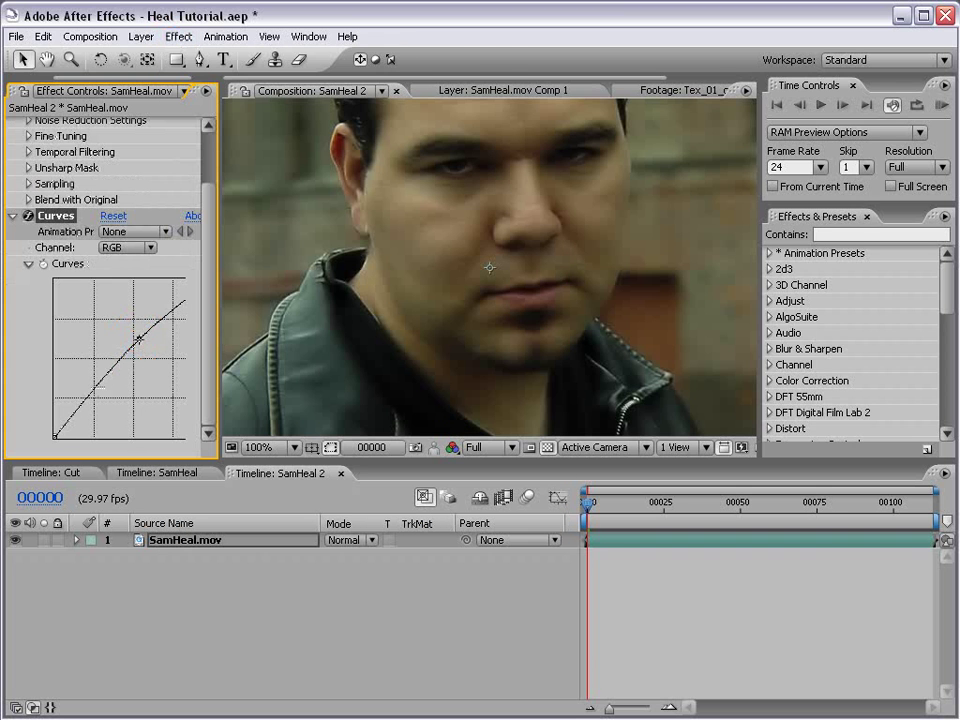
left_click_drag(97, 383, 93, 389)
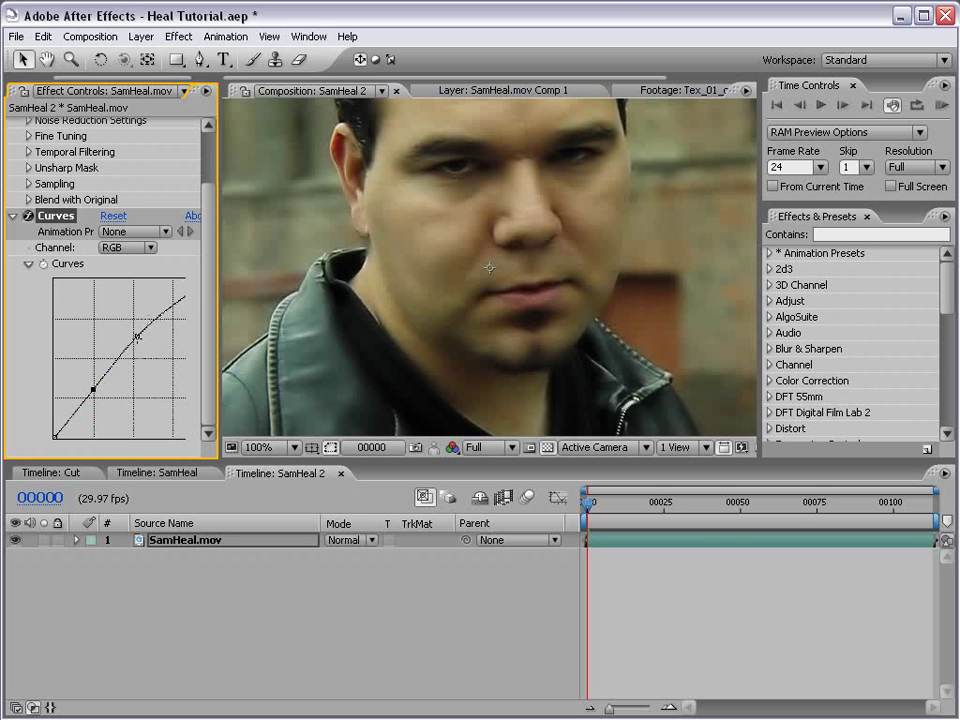
left_click_drag(137, 337, 136, 332)
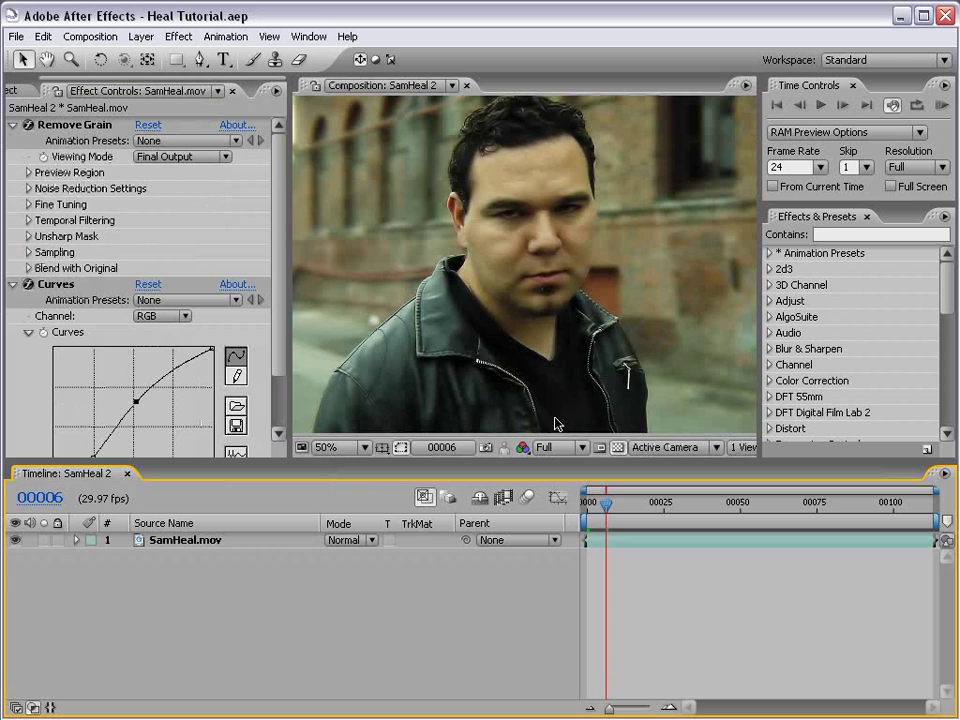
left_click(483, 276)
right_click(372, 225)
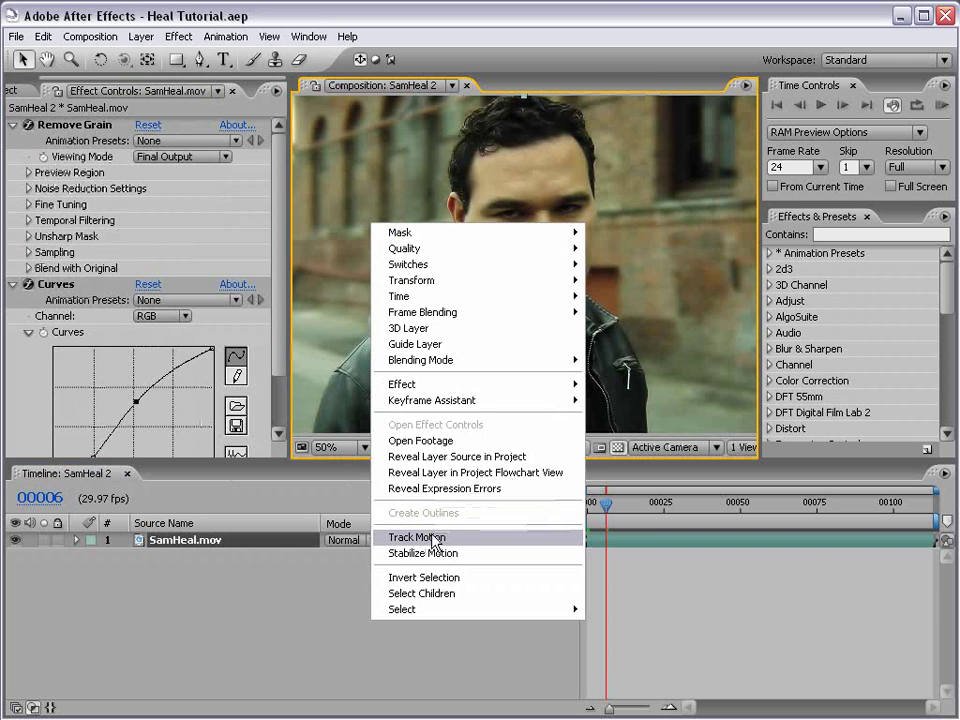
left_click(477, 541)
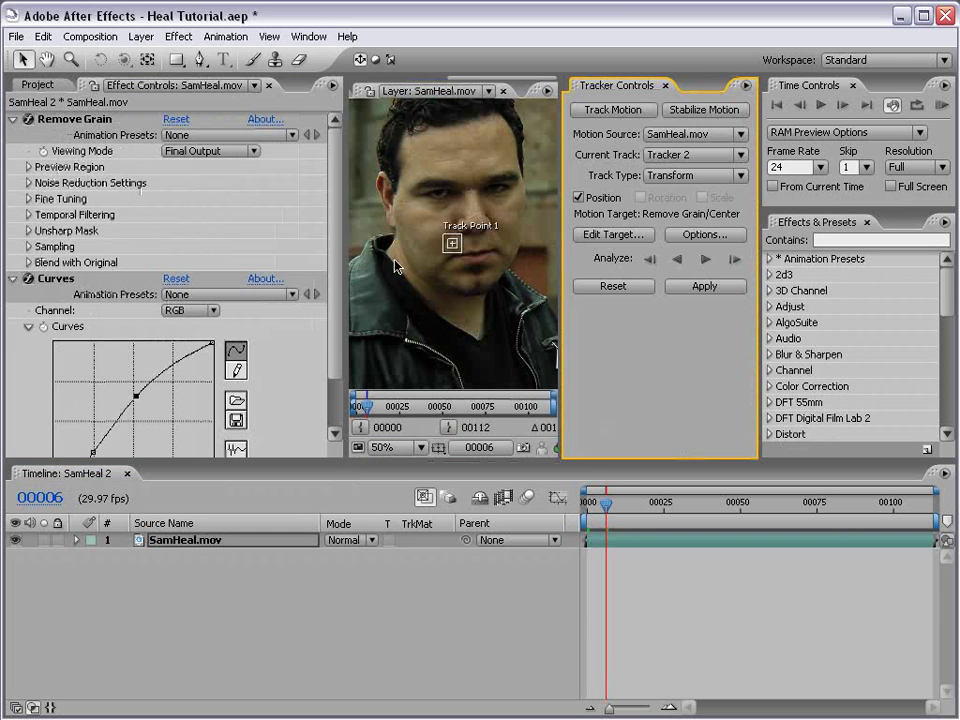
scroll(353, 189, "up", 1)
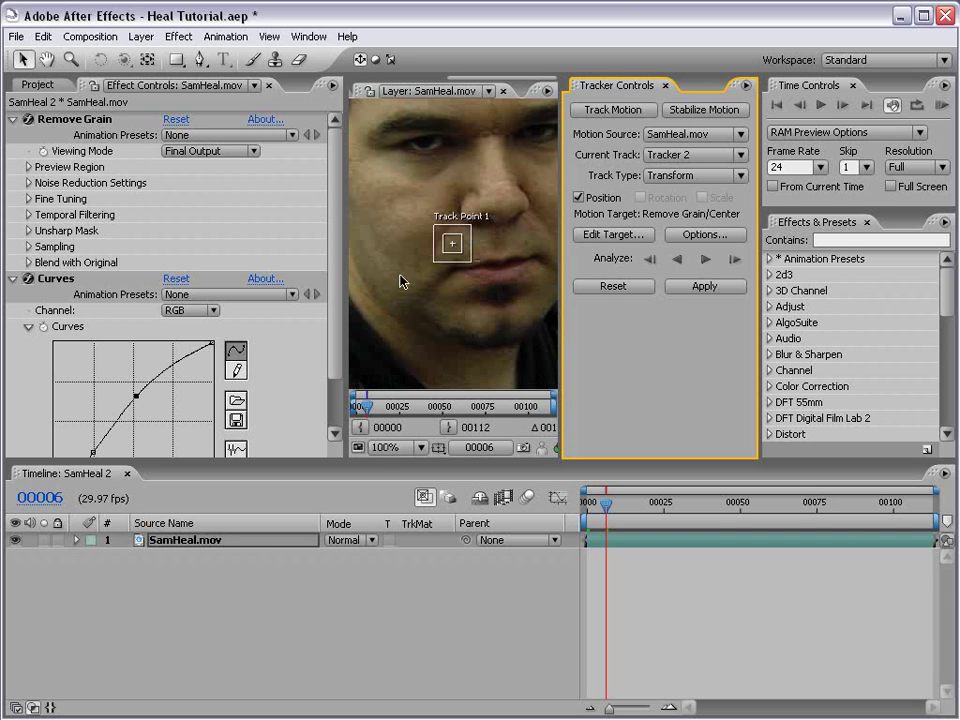
scroll(443, 127, "down", 1)
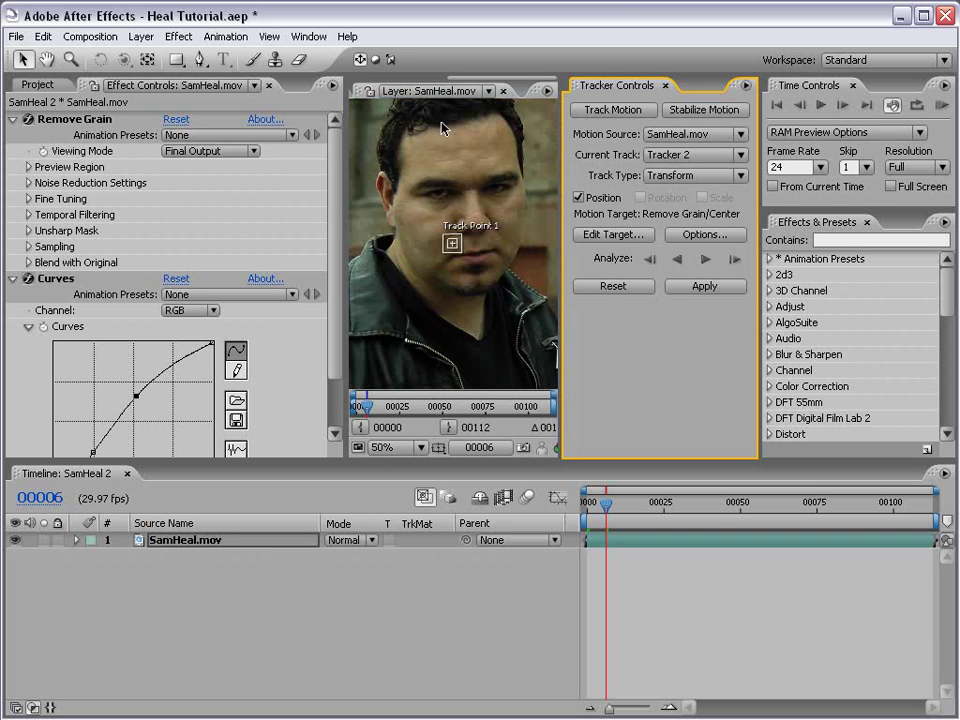
left_click(503, 91)
left_click(667, 86)
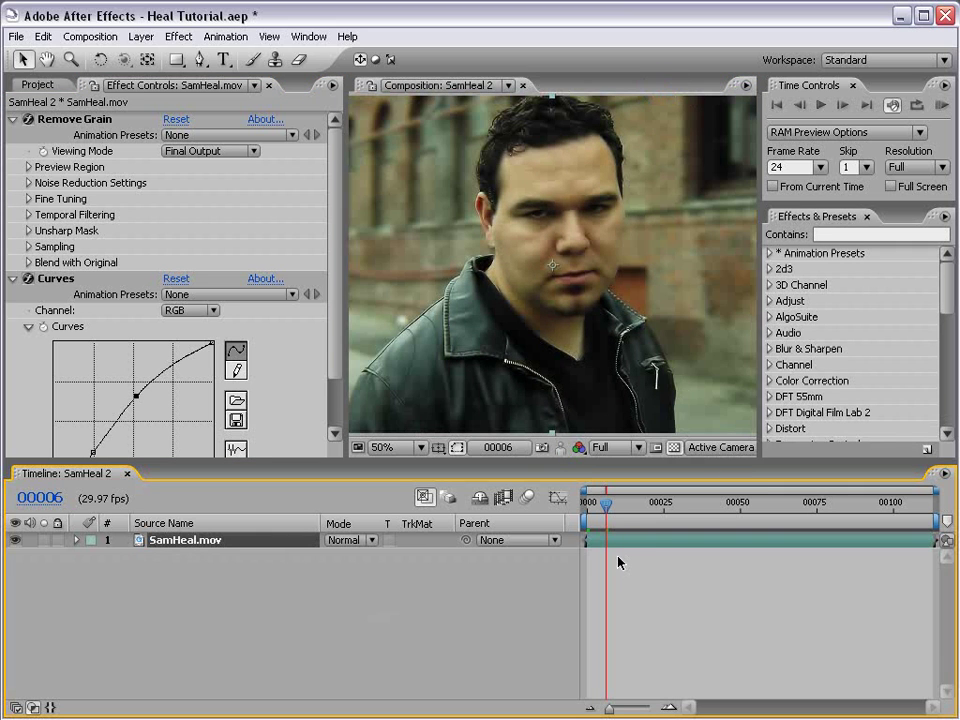
Step: Pre-compose the SamHeal.mov layer as "Footage", moving all attributes into the new composition
left_click(141, 36)
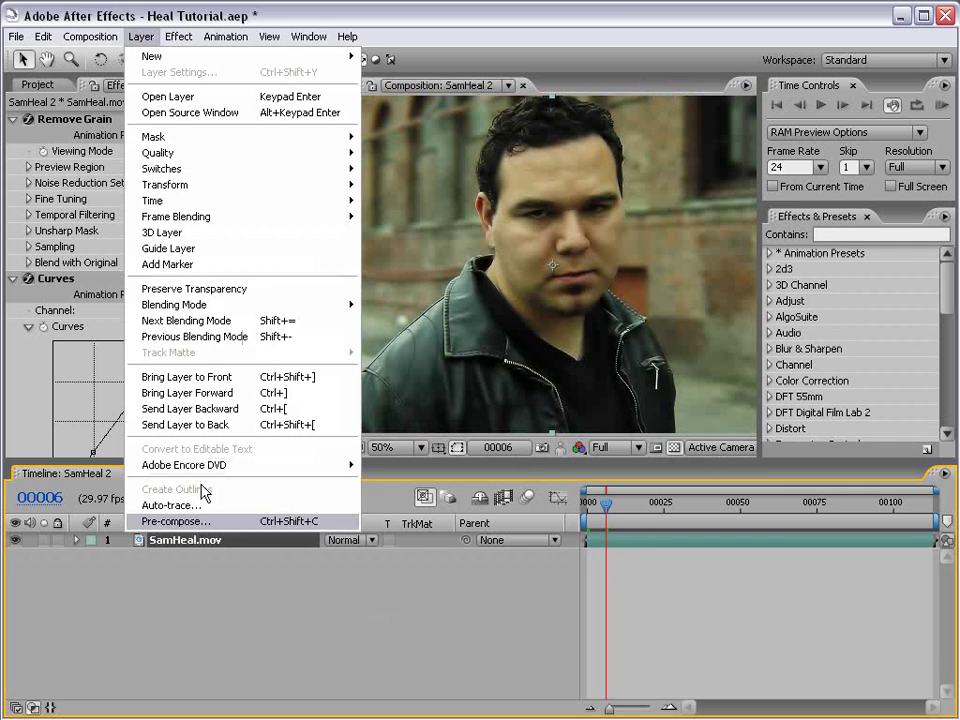
left_click(205, 523)
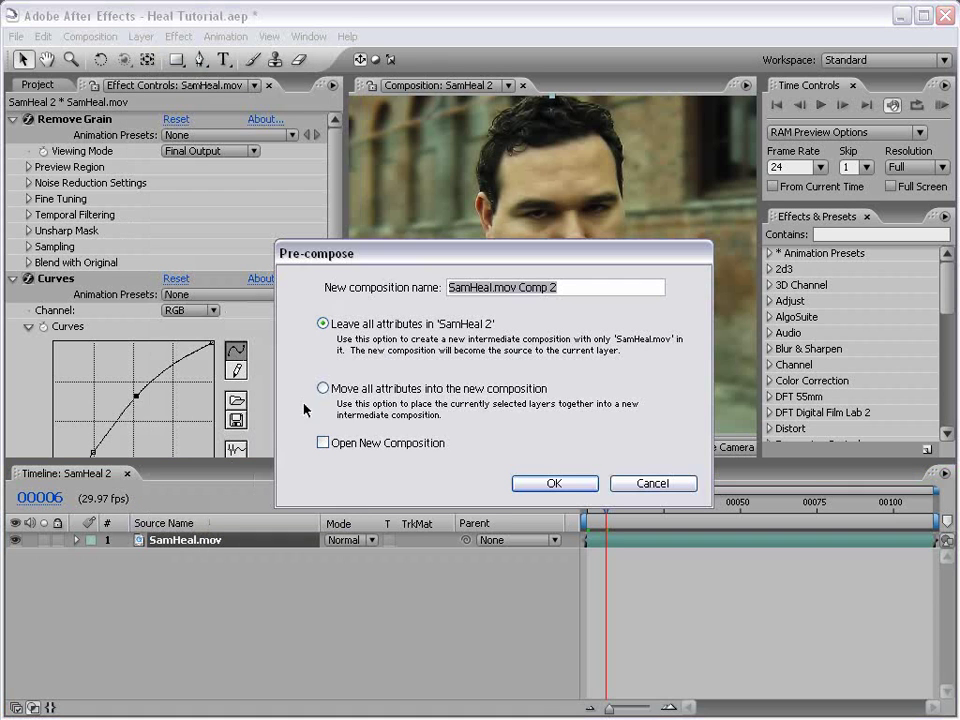
left_click(325, 389)
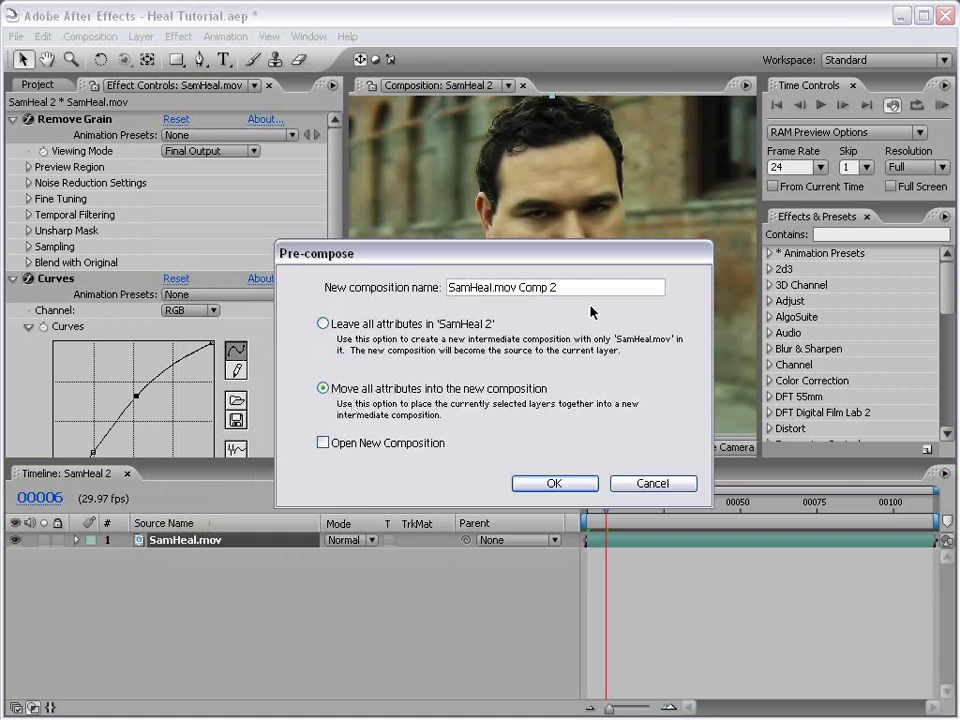
left_click_drag(606, 292, 327, 298)
type("Footage")
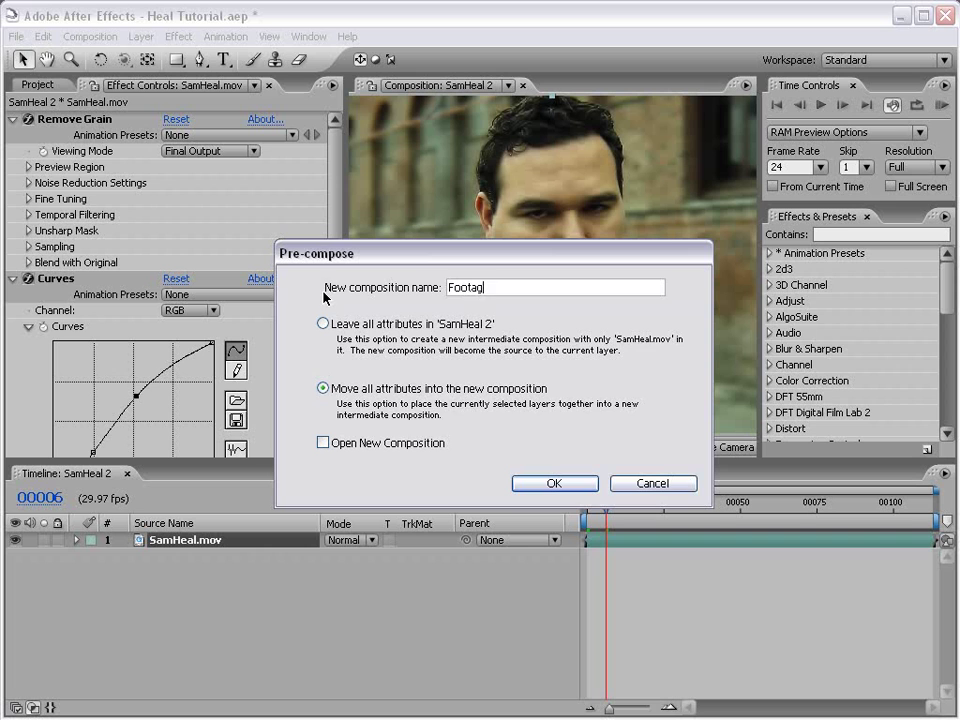
left_click(554, 483)
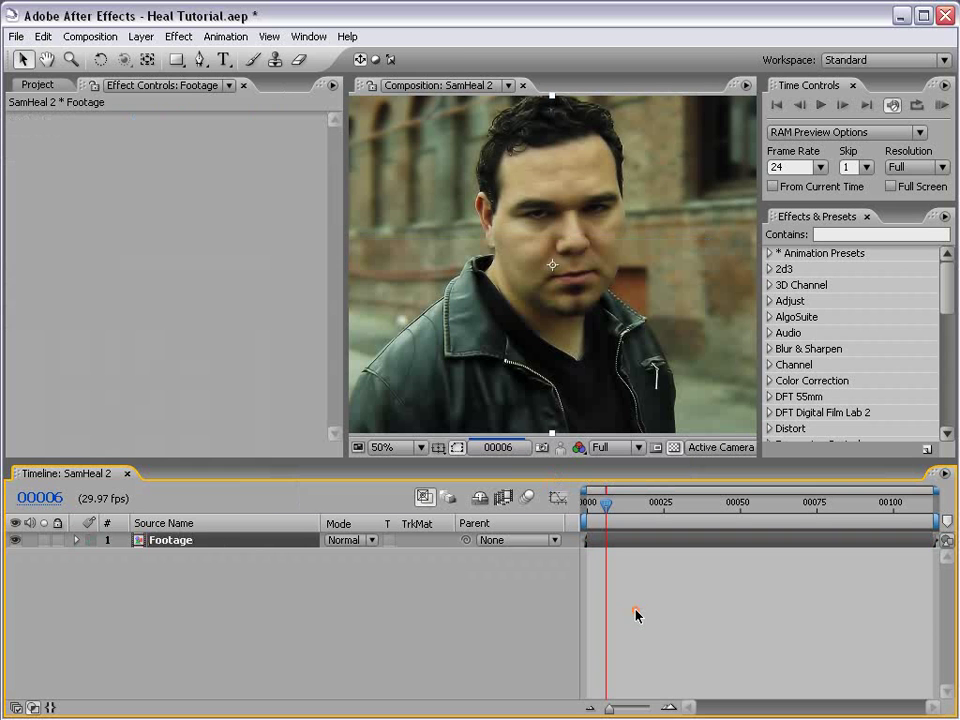
Step: Start Track Motion on the Footage layer at frame 6 and widen the layer viewer around the face
left_click(606, 541)
right_click(376, 130)
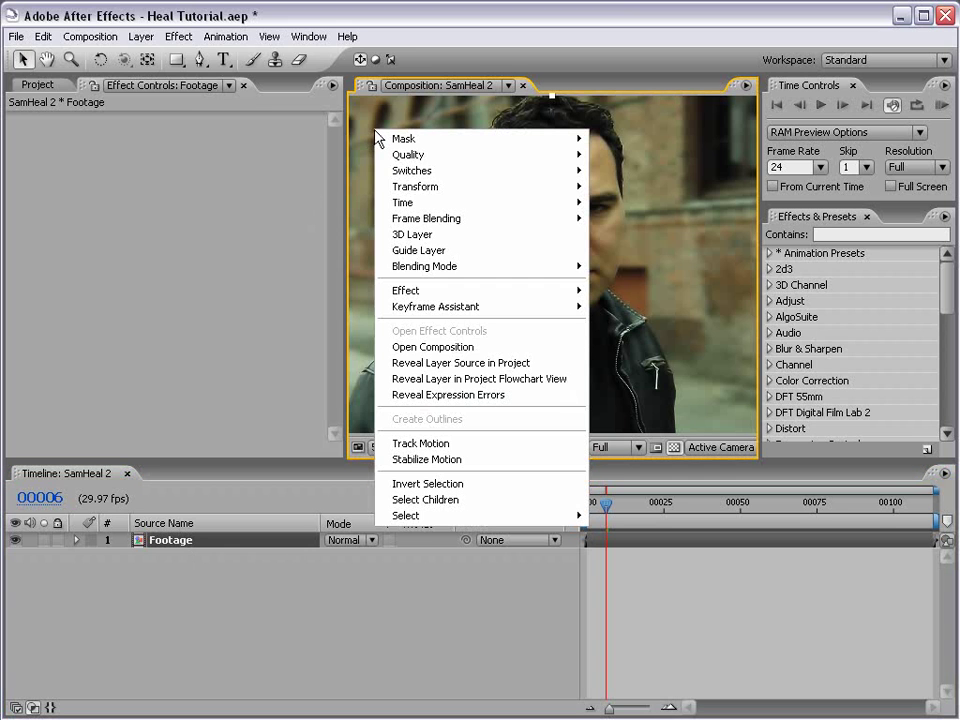
left_click(437, 444)
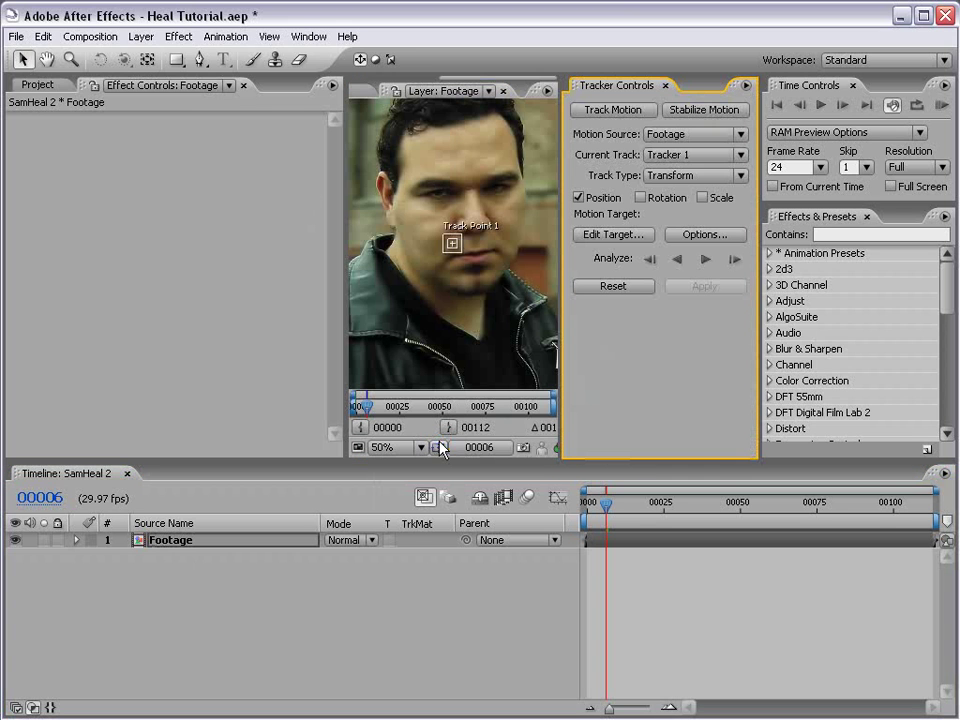
left_click_drag(345, 232, 167, 232)
key("h")
scroll(410, 230, "up", 2)
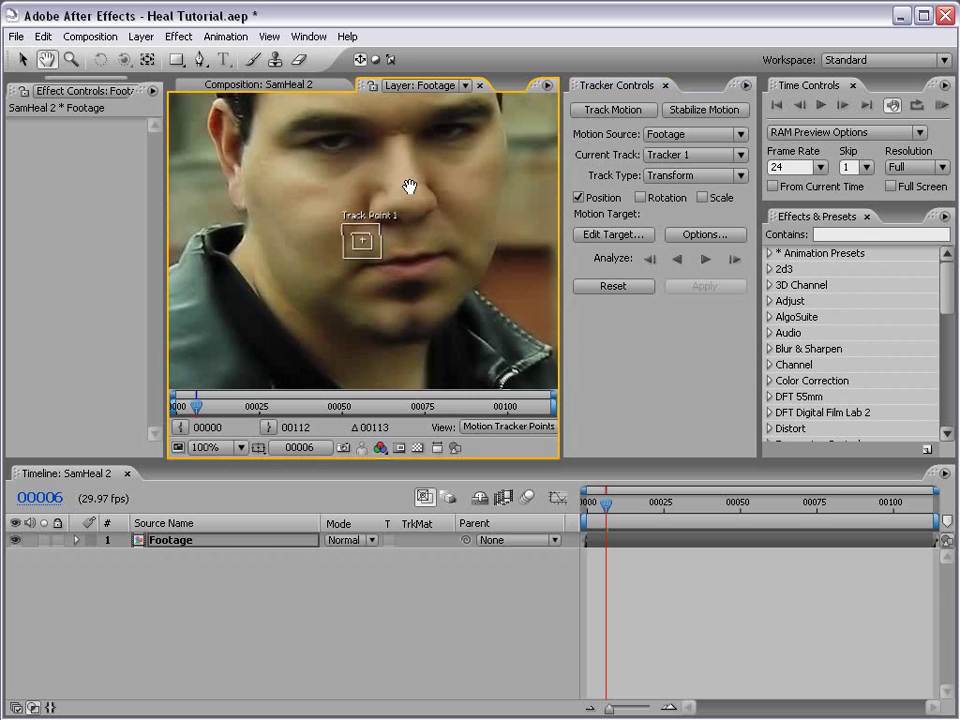
left_click_drag(407, 186, 400, 244)
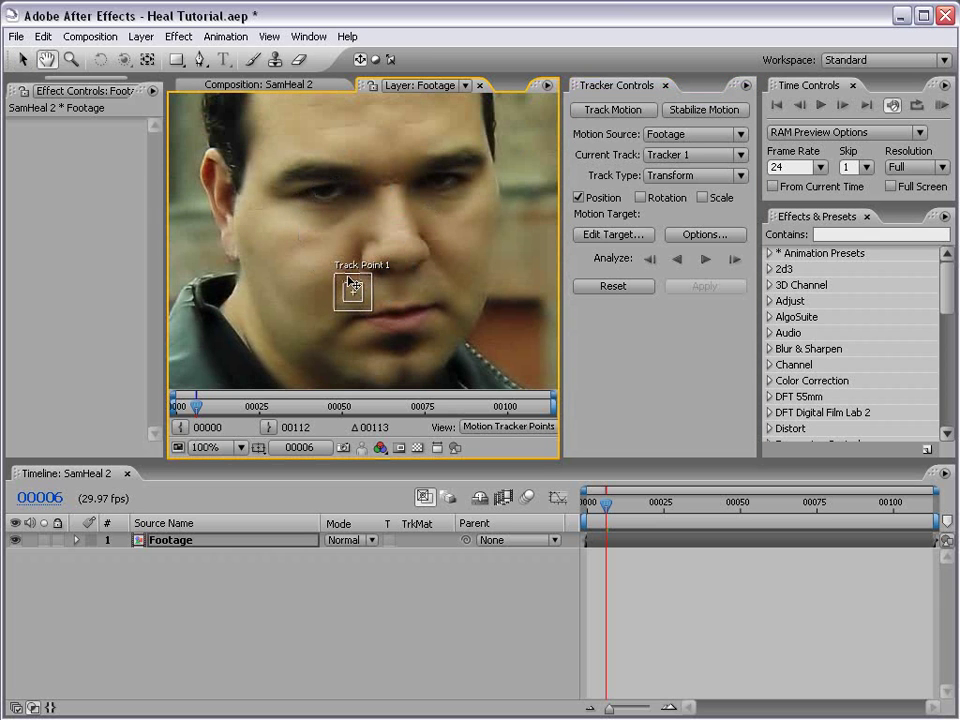
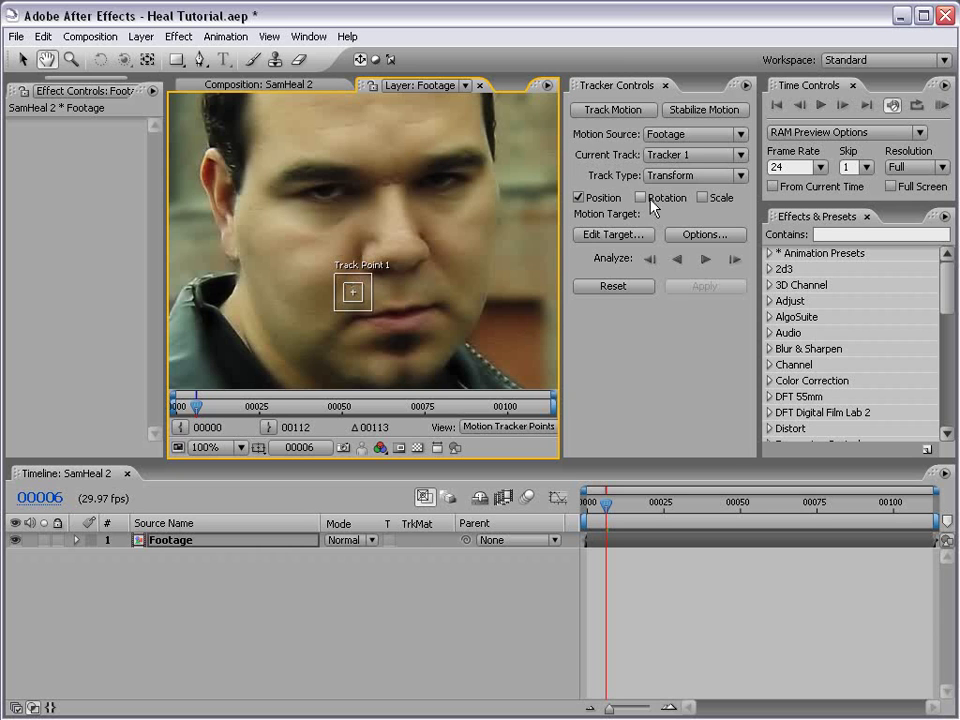
Step: Enable rotation and scale tracking in addition to position for the Footage layer's tracker
left_click(642, 199)
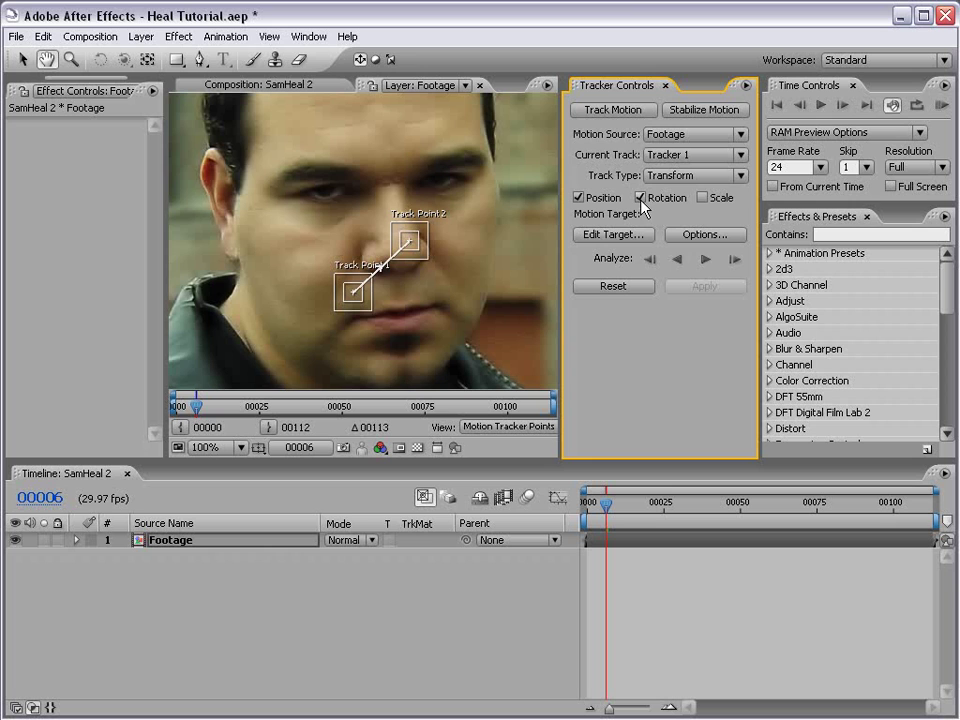
left_click(703, 198)
key("period")
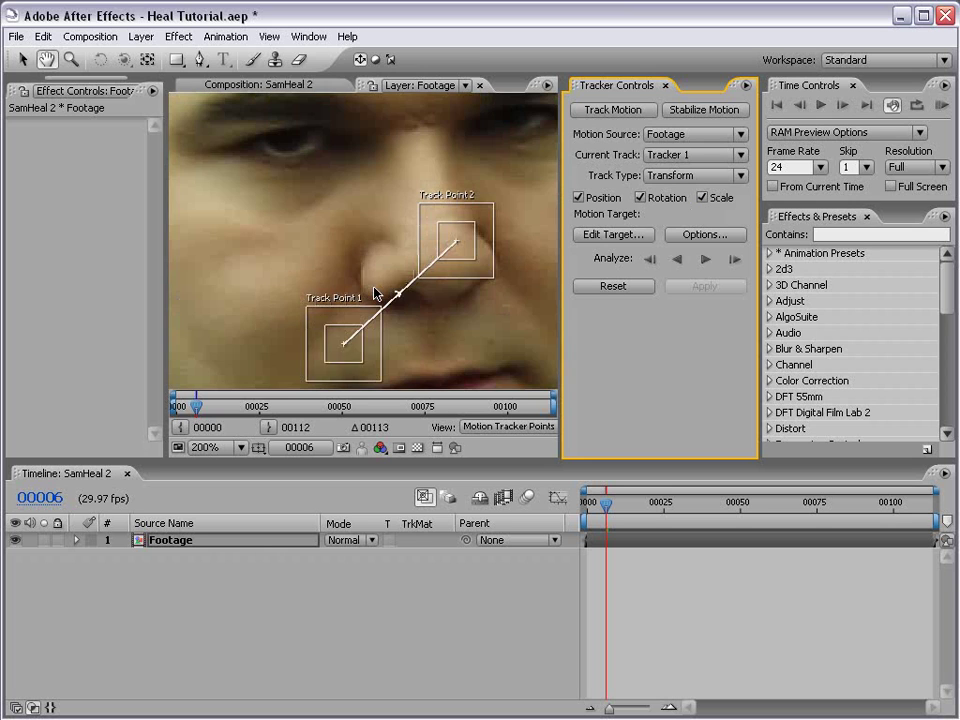
Step: Enlarge and position Track Point 1 over the eye nearest the visible ear and Track Point 2 over the nose's lower edge
key("comma")
left_click(364, 300)
left_click_drag(373, 316, 253, 212)
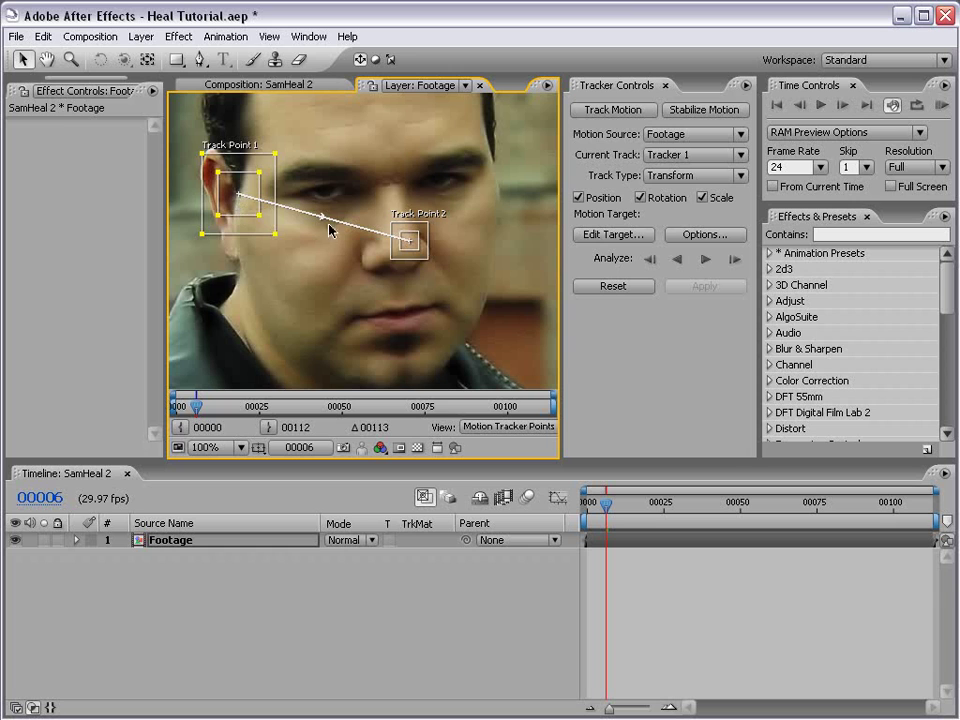
left_click(412, 243)
left_click_drag(419, 249, 416, 305)
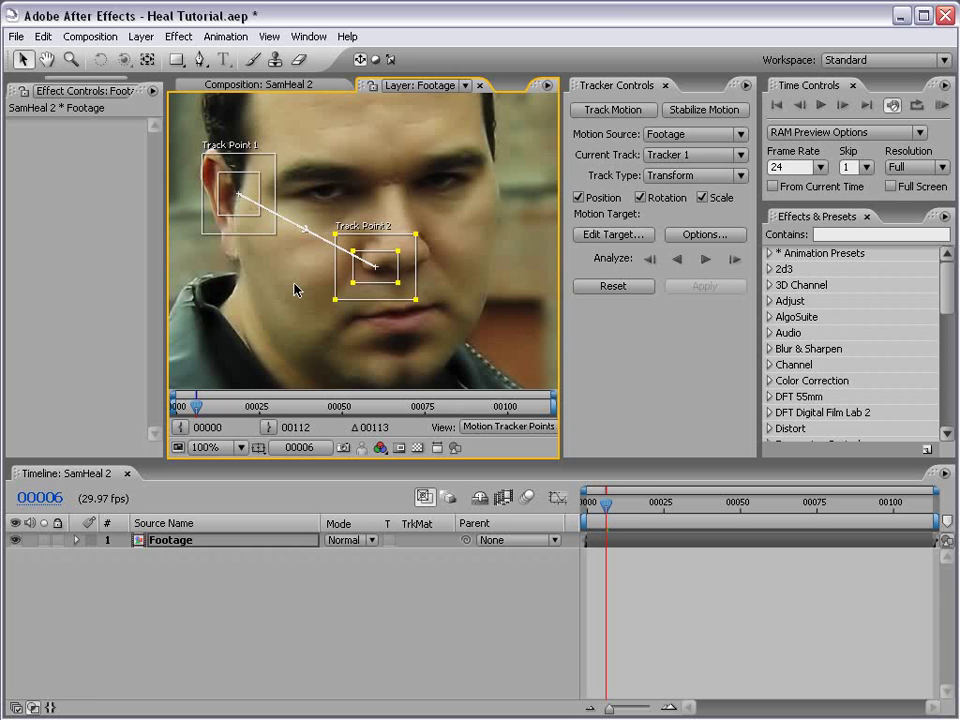
left_click_drag(240, 207, 284, 192)
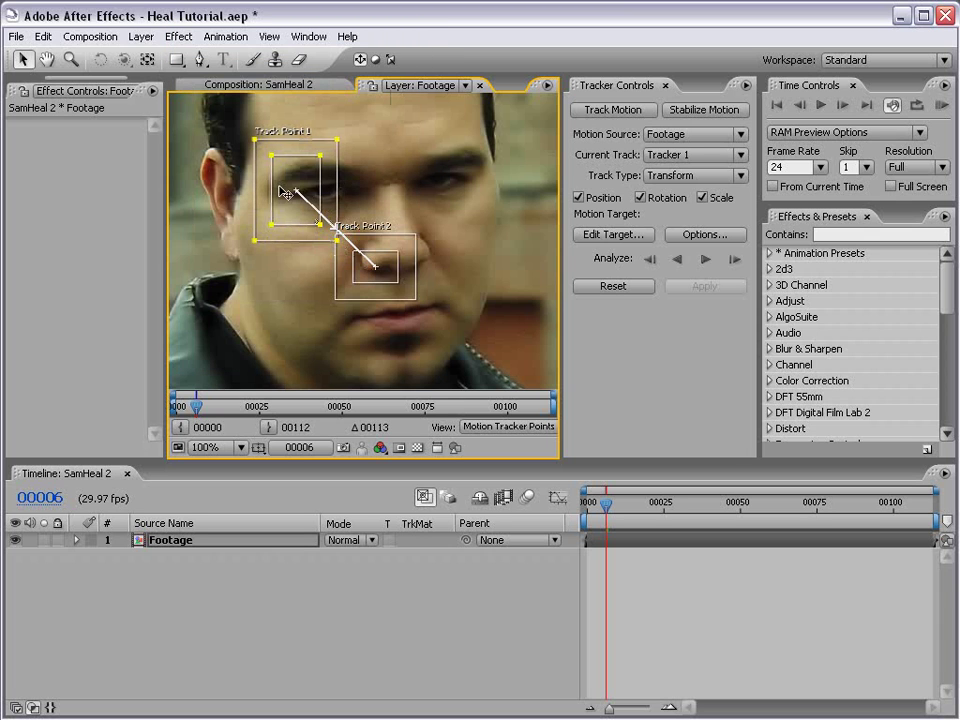
Step: Analyze the face motion of both track points through the clip and return to frame 0
left_click(706, 258)
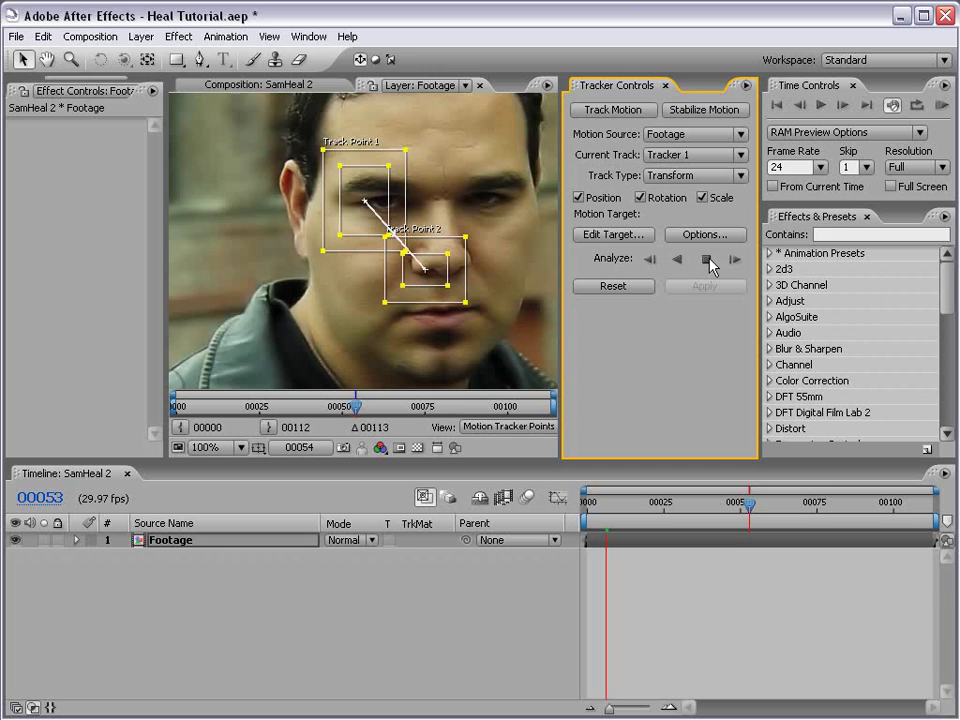
left_click(707, 260)
key("Home")
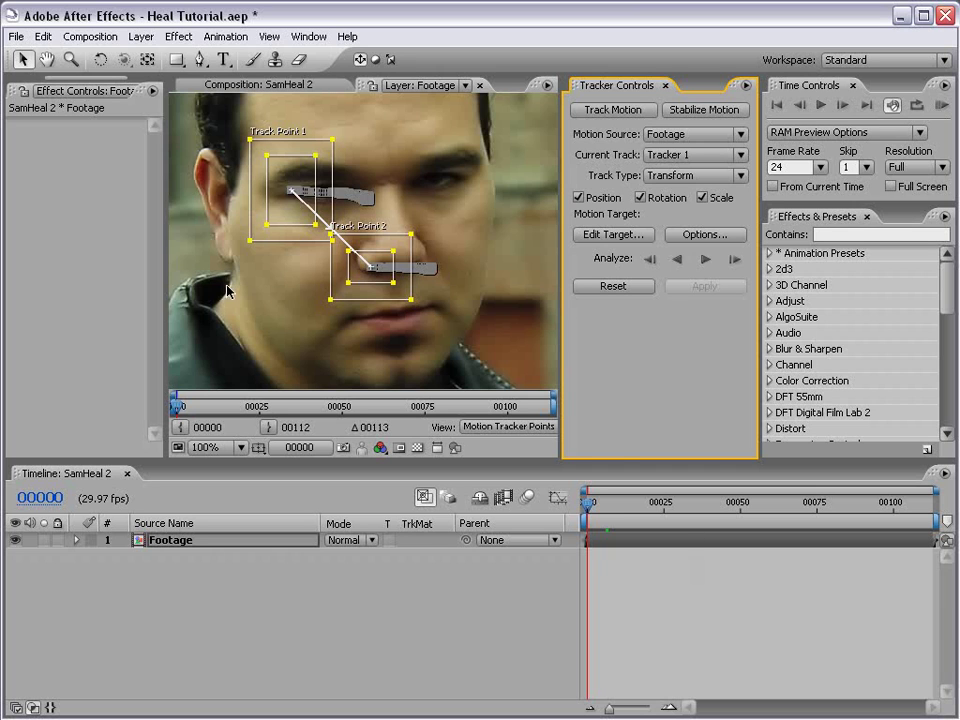
Step: Add a new null object to the SamHeal 2 composition to receive the tracking data
left_click(629, 590)
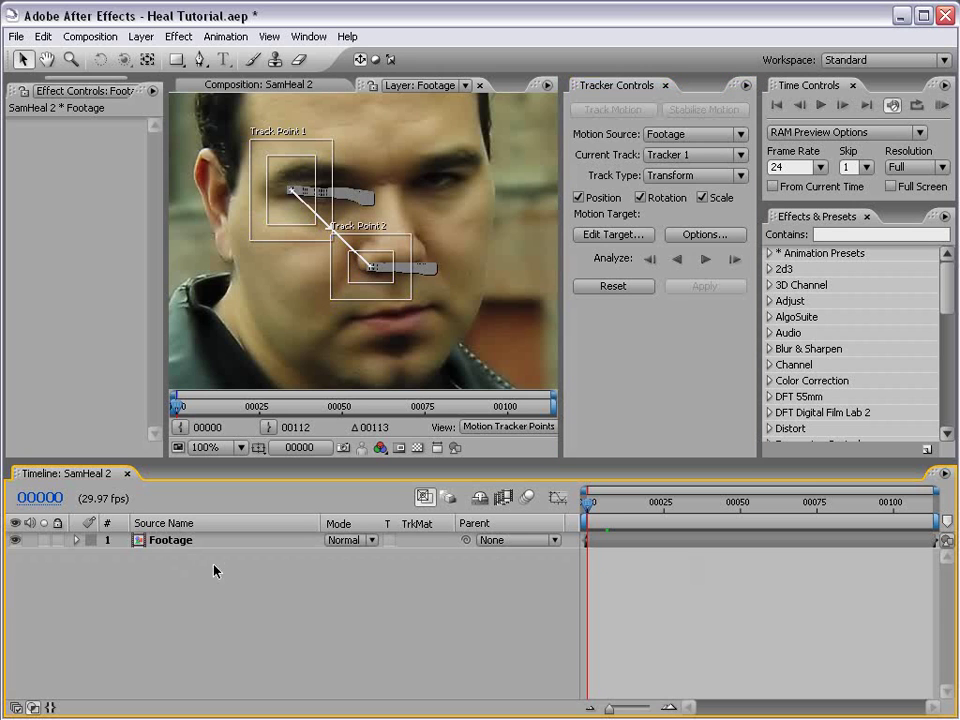
left_click(141, 36)
mouse_move(345, 56)
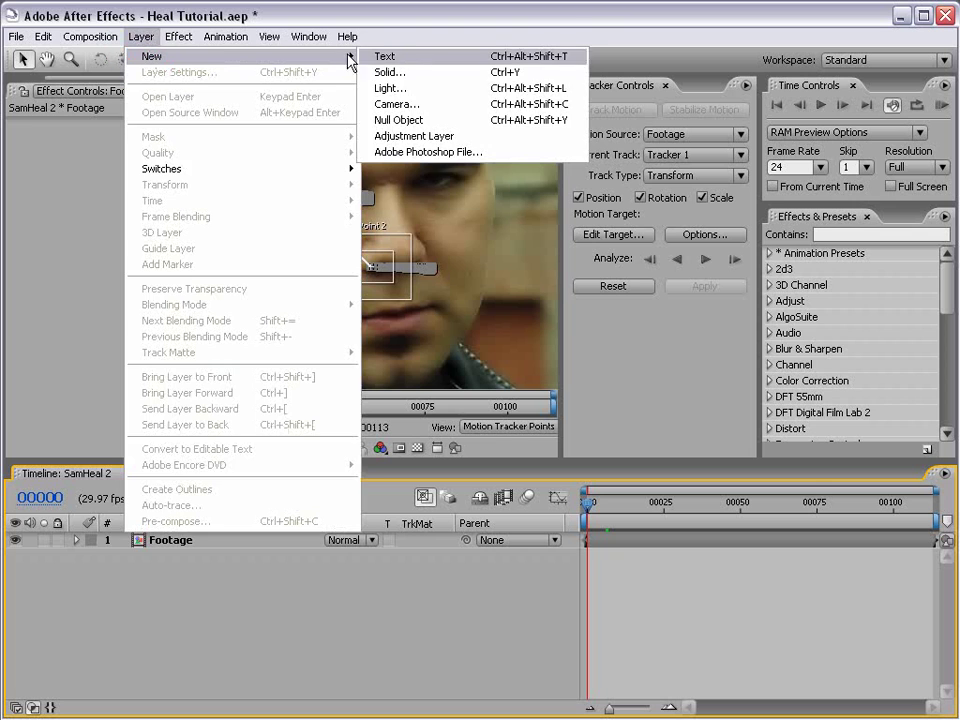
left_click(400, 120)
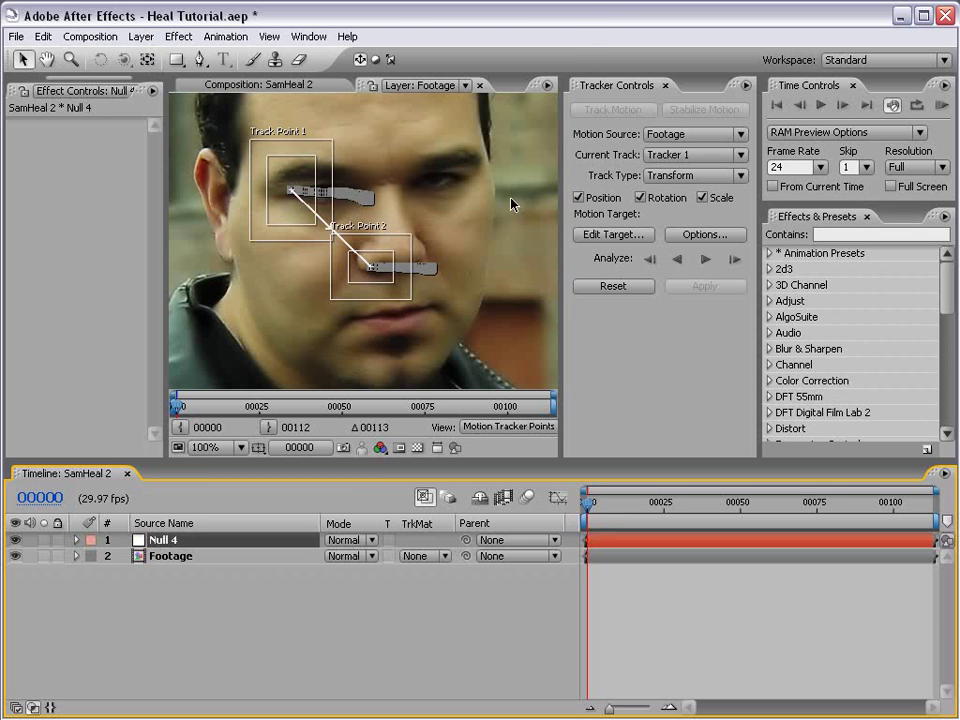
Step: Set the new null as the tracker's motion target and apply the tracking data to its X and Y dimensions
left_click(612, 234)
left_click(317, 291)
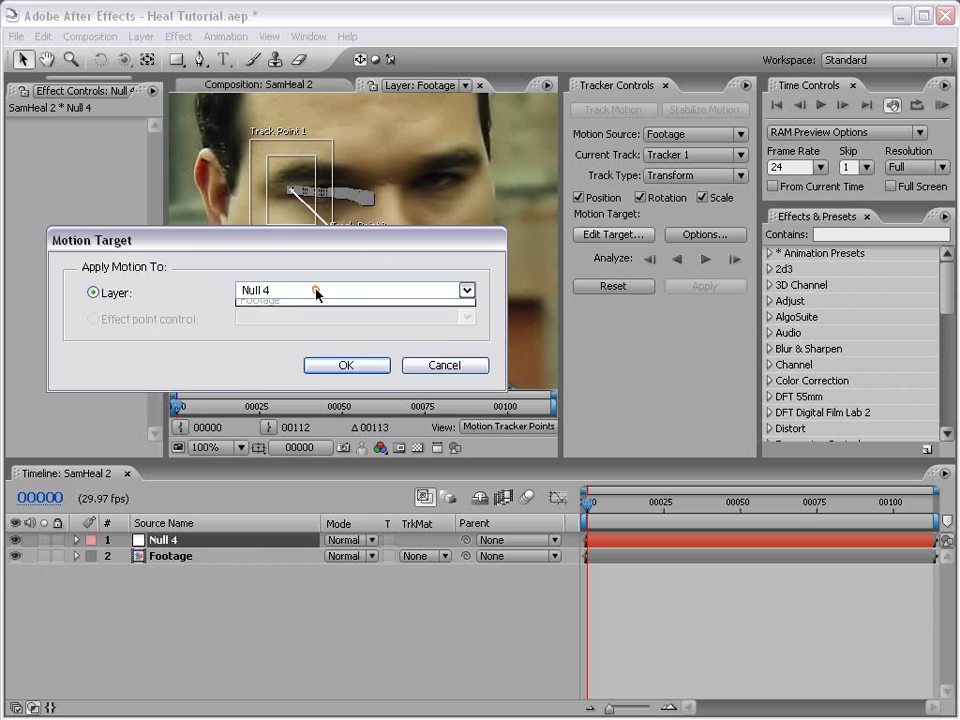
left_click(270, 310)
left_click(358, 369)
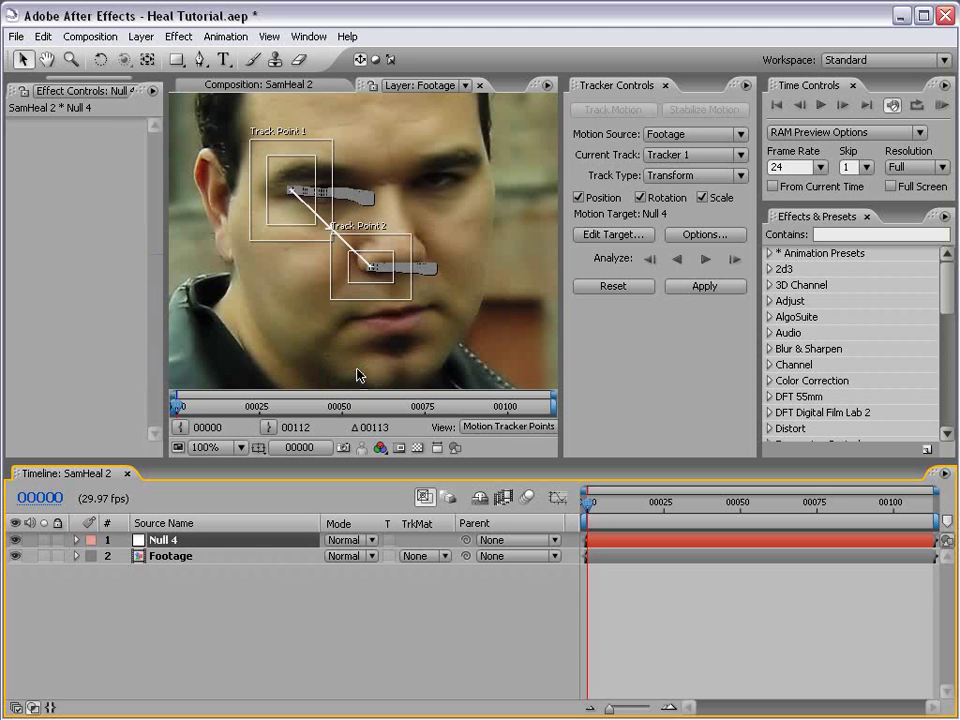
left_click(705, 287)
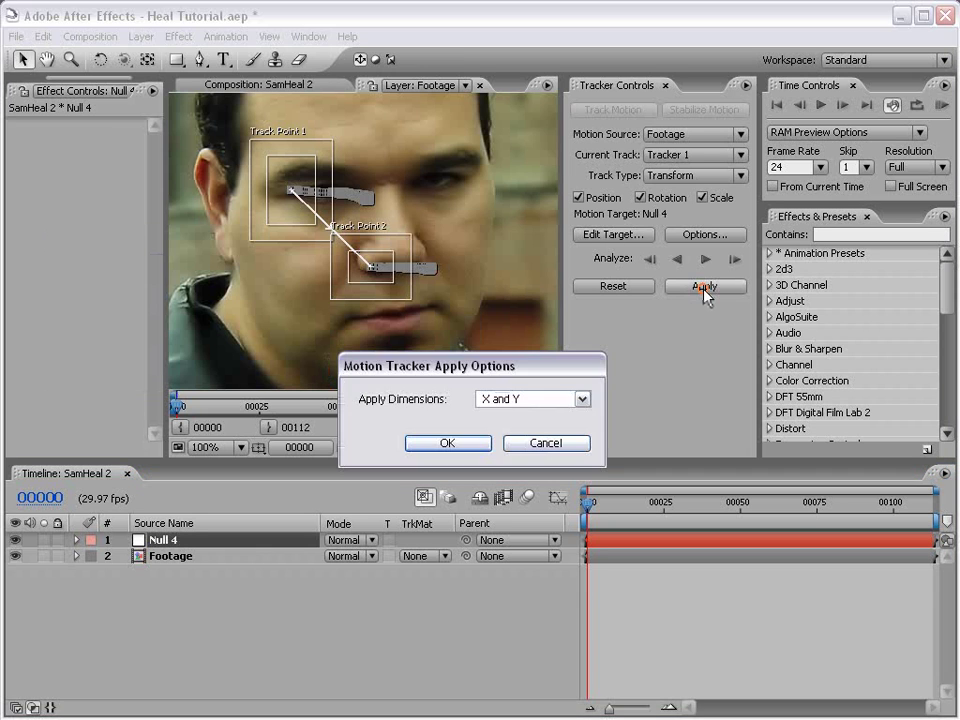
left_click(450, 443)
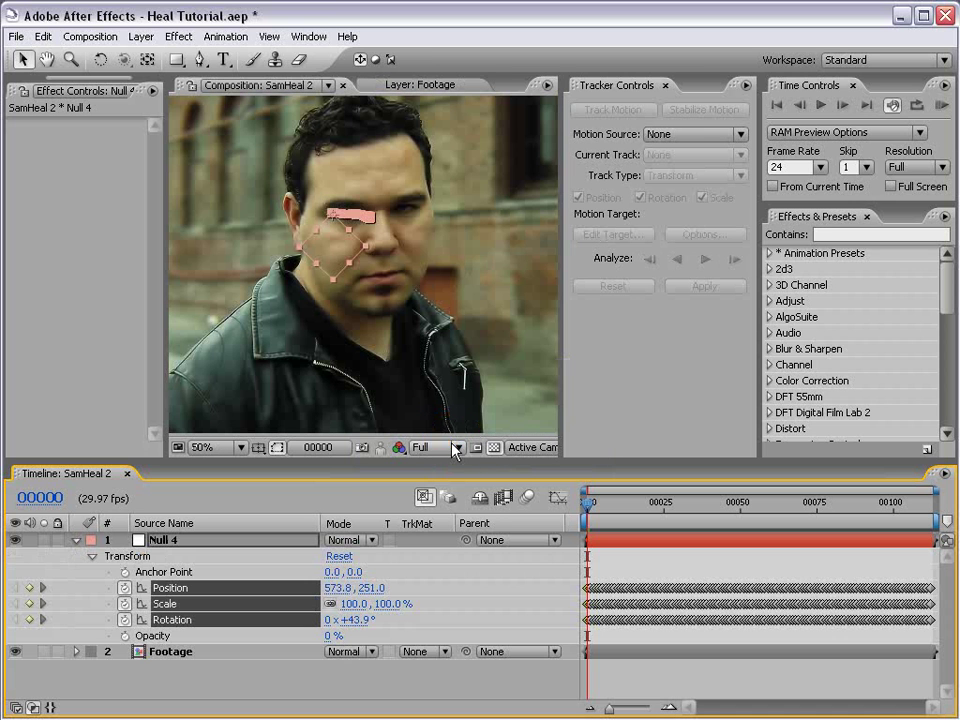
key("period")
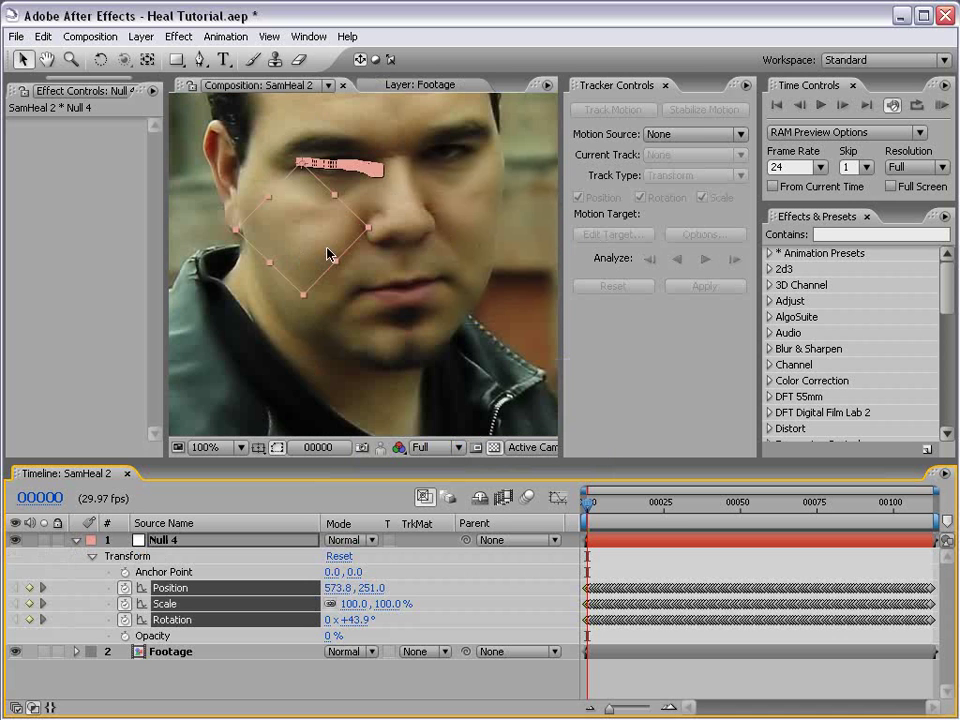
key("comma")
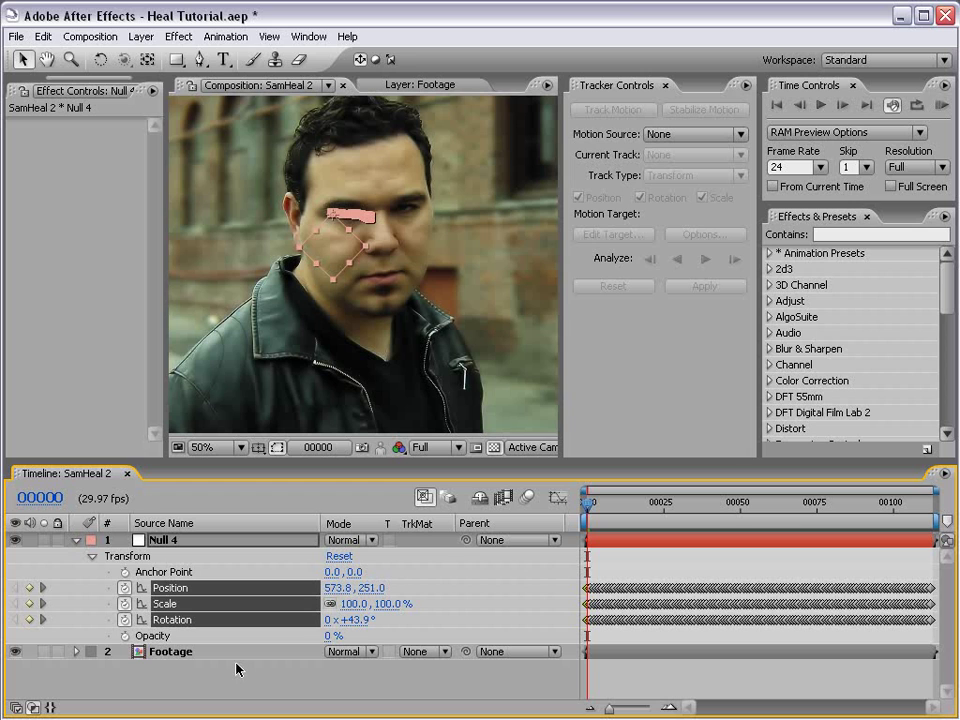
Step: Delete the Remove Grain and Curves effects from SamHeal.mov inside the Footage pre-comp, then close that composition
left_click(186, 654)
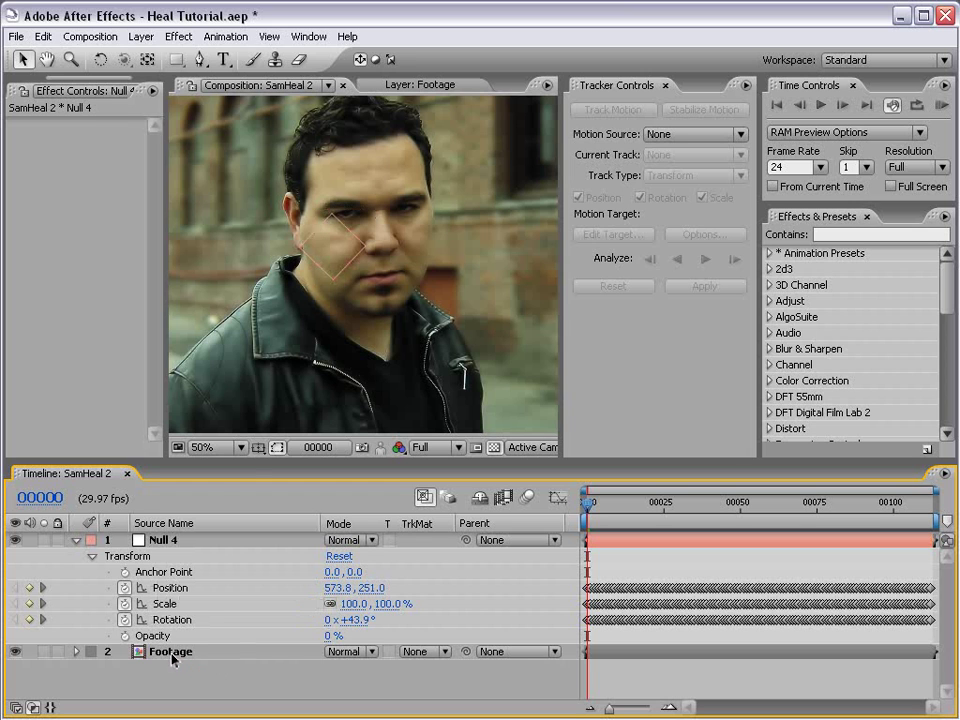
double_click(172, 654)
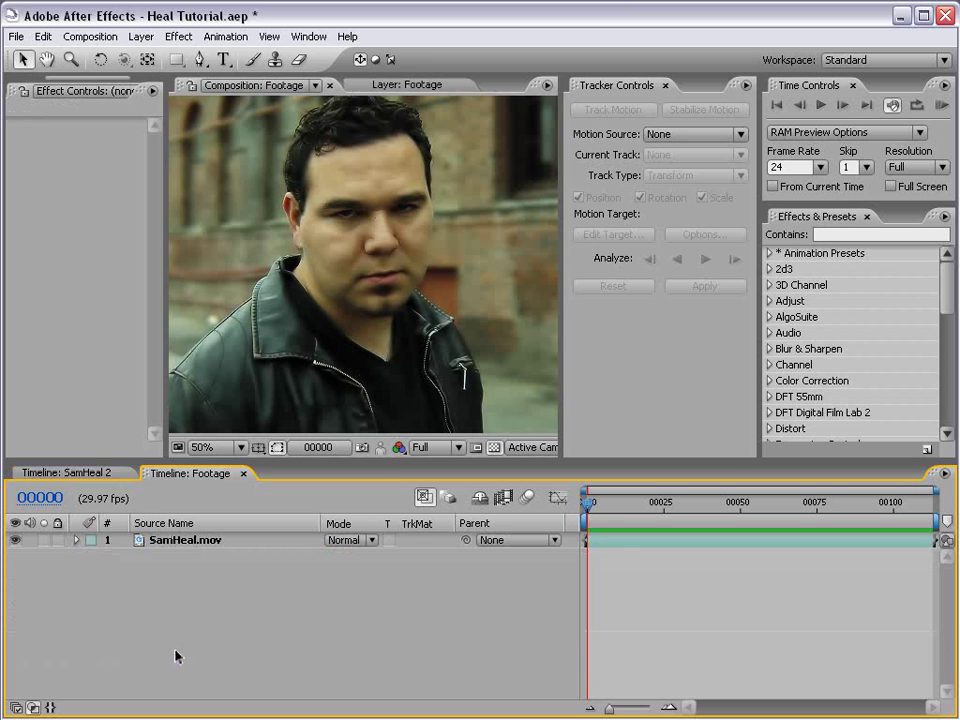
left_click(618, 543)
left_click(13, 124)
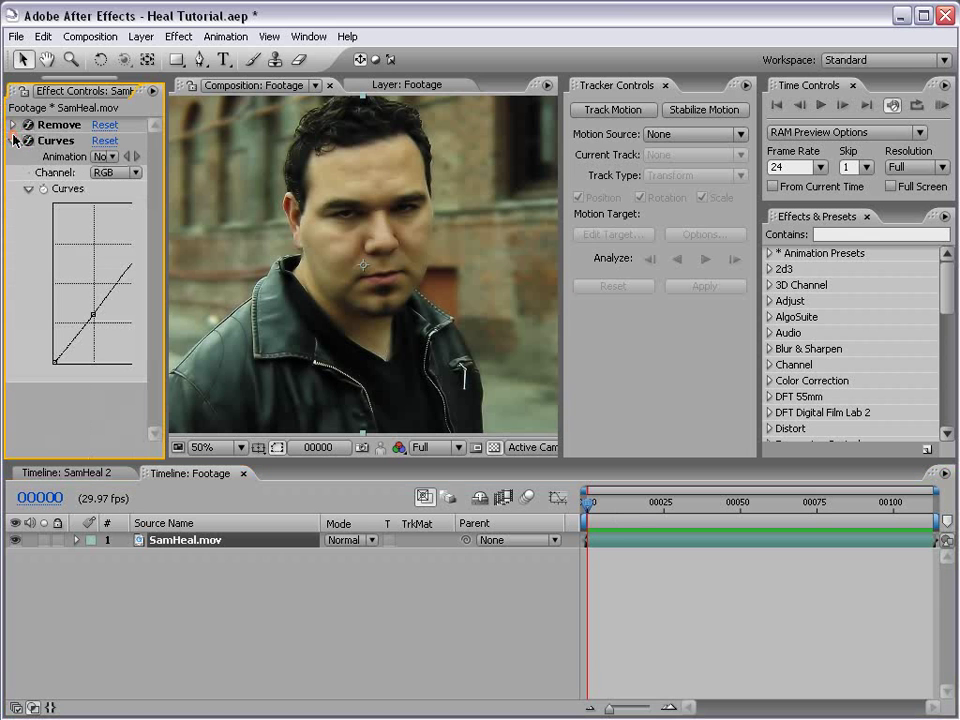
left_click(54, 140, "shift")
key("Delete")
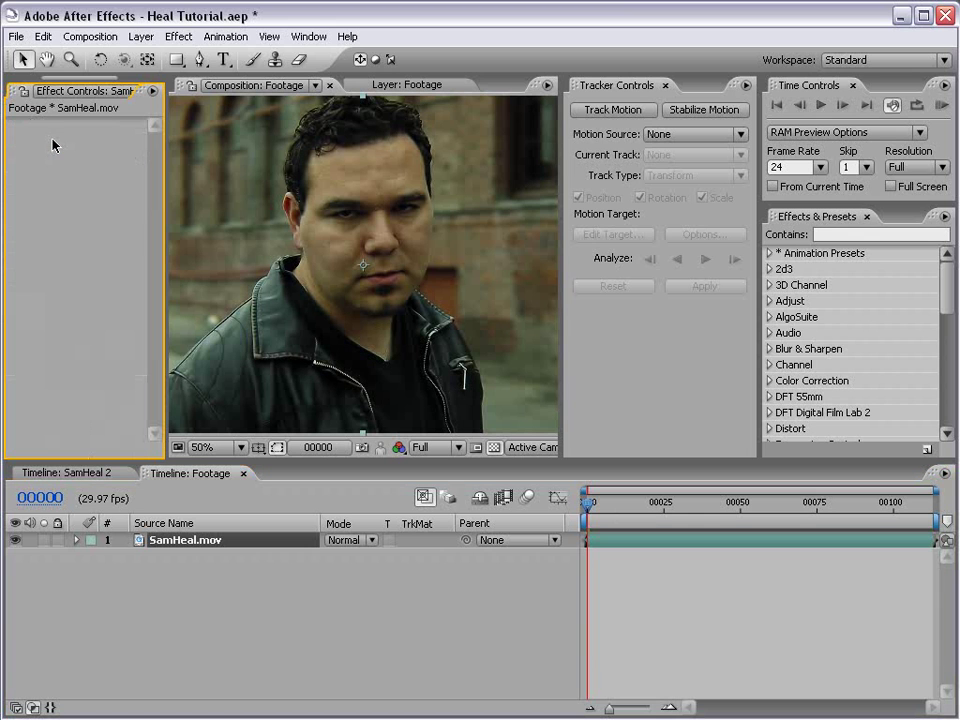
left_click(243, 473)
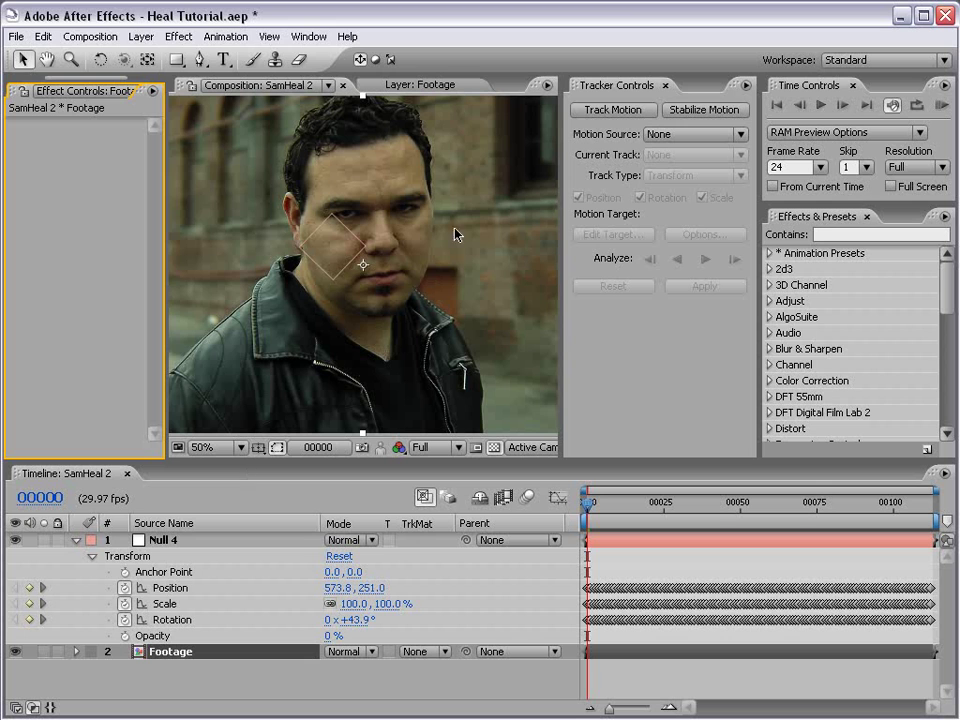
Step: Close the tracker controls, widen the composition view and review the tracked null over the footage
left_click(665, 85)
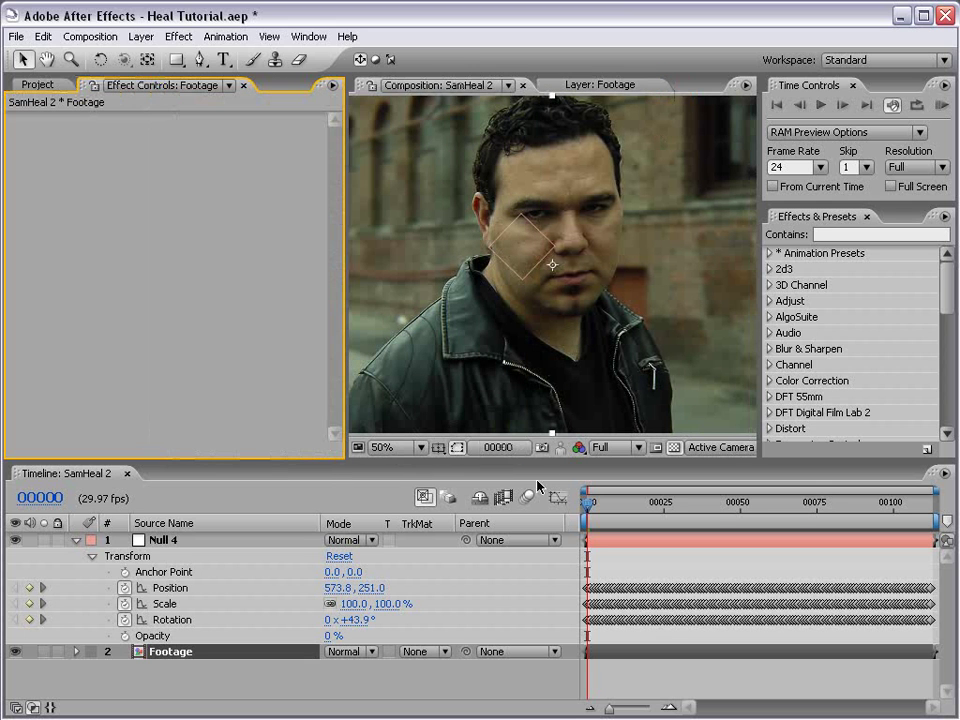
left_click_drag(341, 397, 220, 390)
left_click_drag(588, 502, 548, 521)
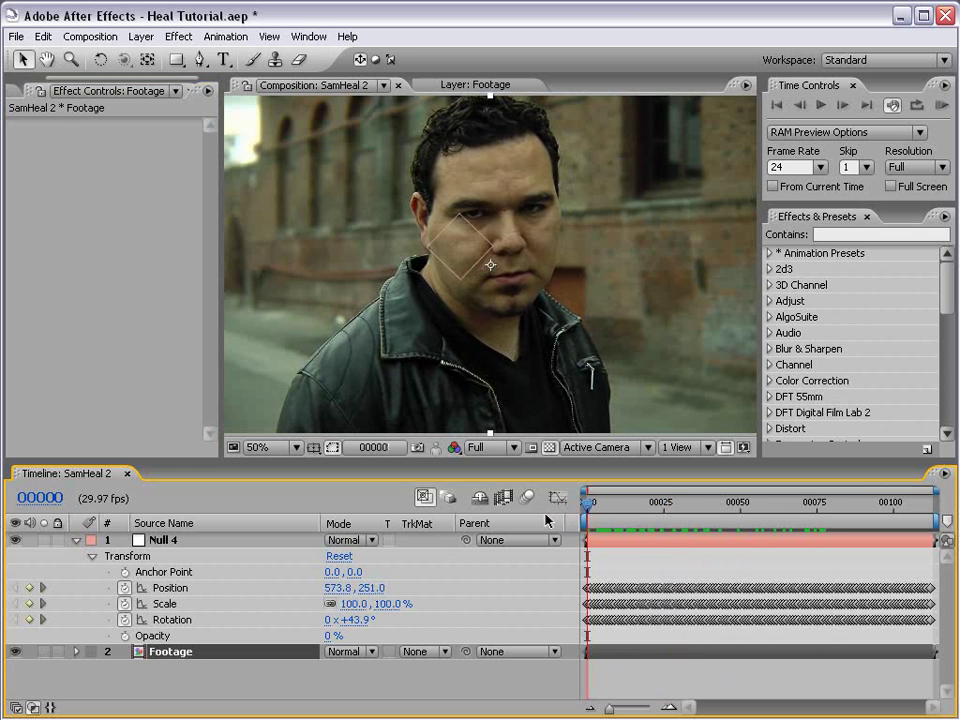
key("grave")
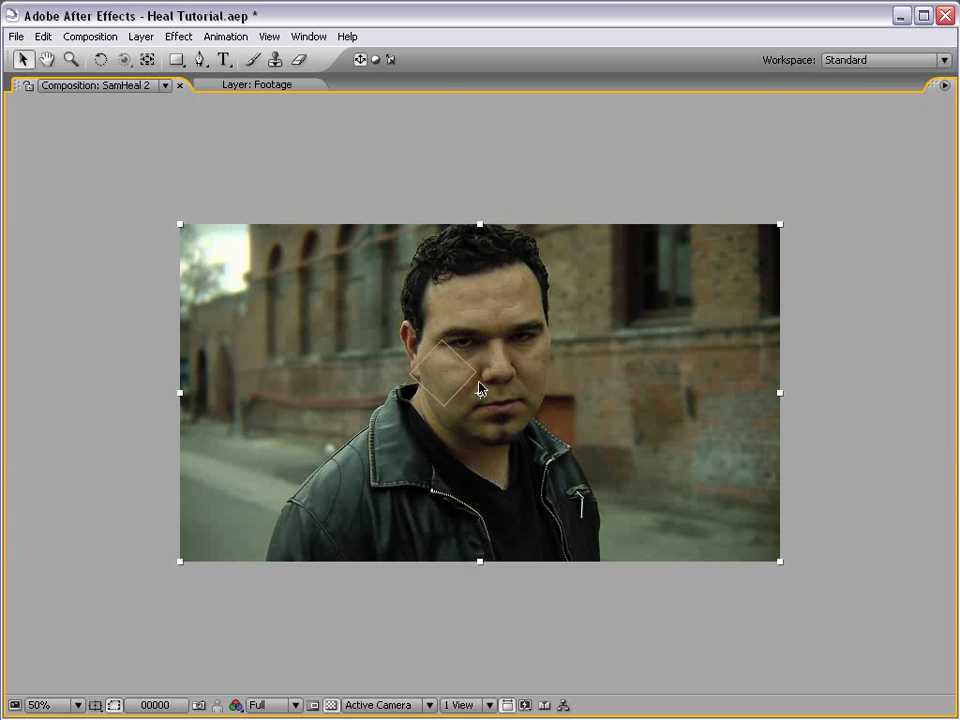
key("grave")
scroll(484, 263, "up", 1)
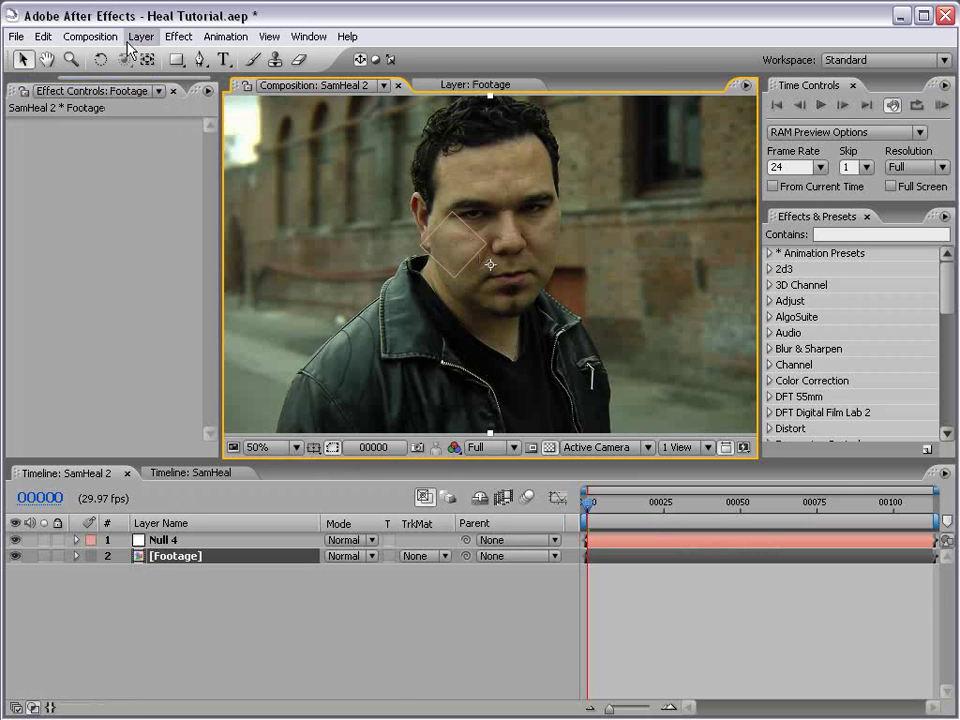
Step: Try Remove Grain on the Footage layer with a preview region 329 wide and 290 high, centered at 640, 318 over the face
left_click(178, 38)
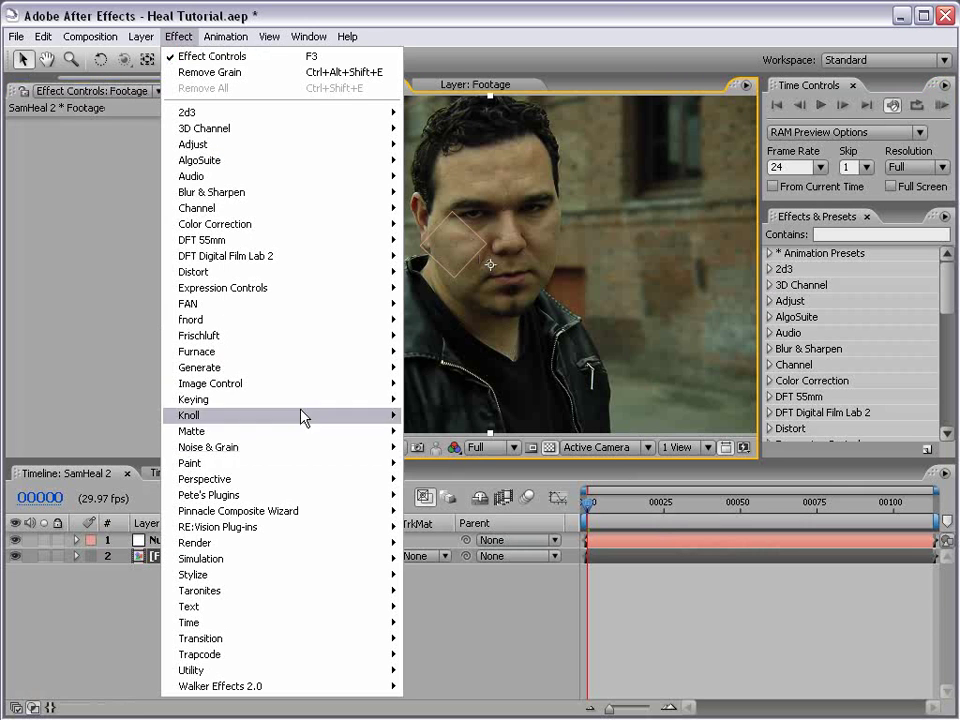
mouse_move(228, 452)
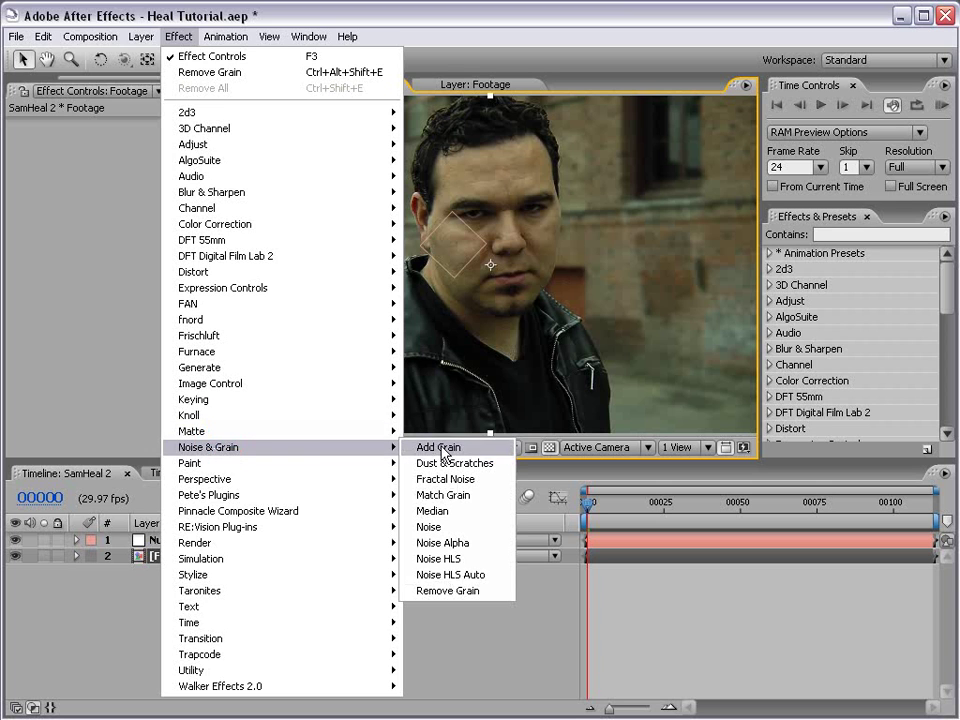
left_click(484, 593)
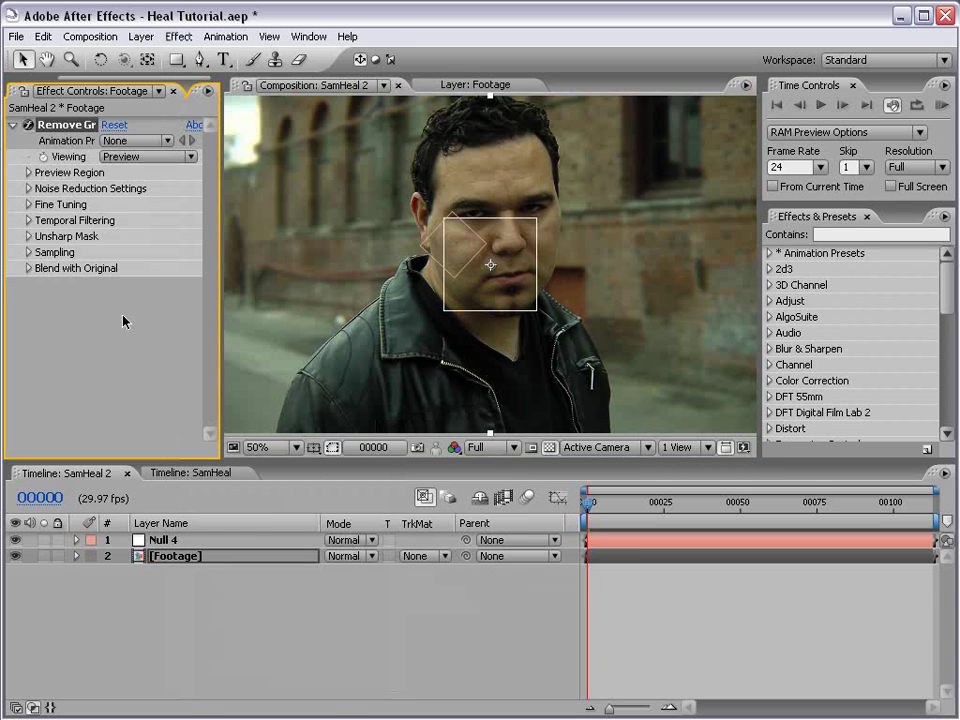
left_click(28, 172)
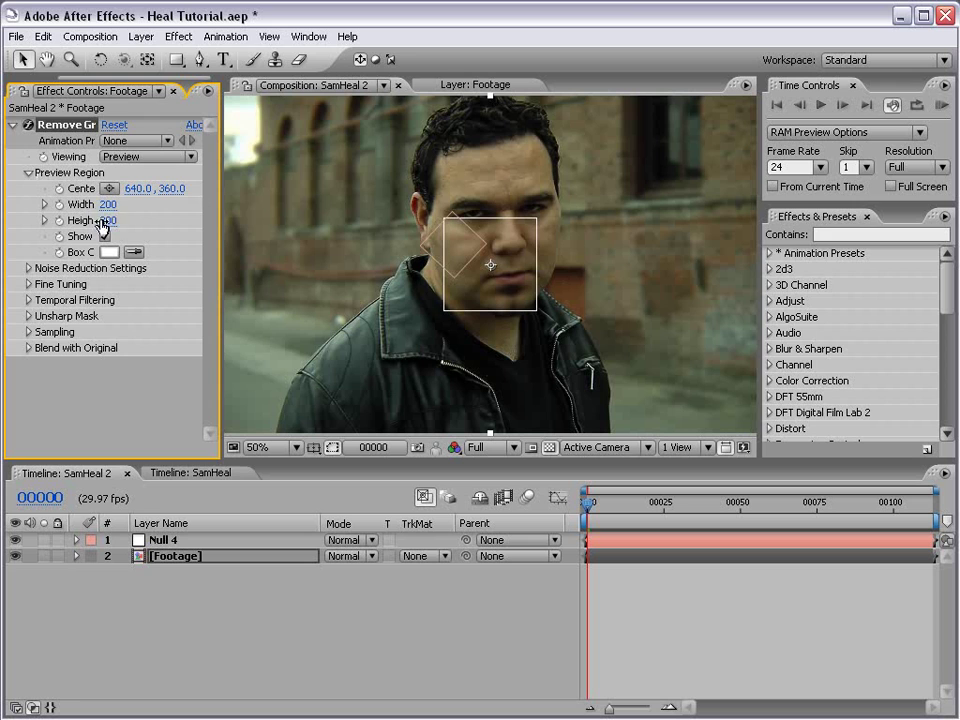
left_click_drag(107, 204, 221, 195)
left_click_drag(107, 220, 491, 245)
key("grave")
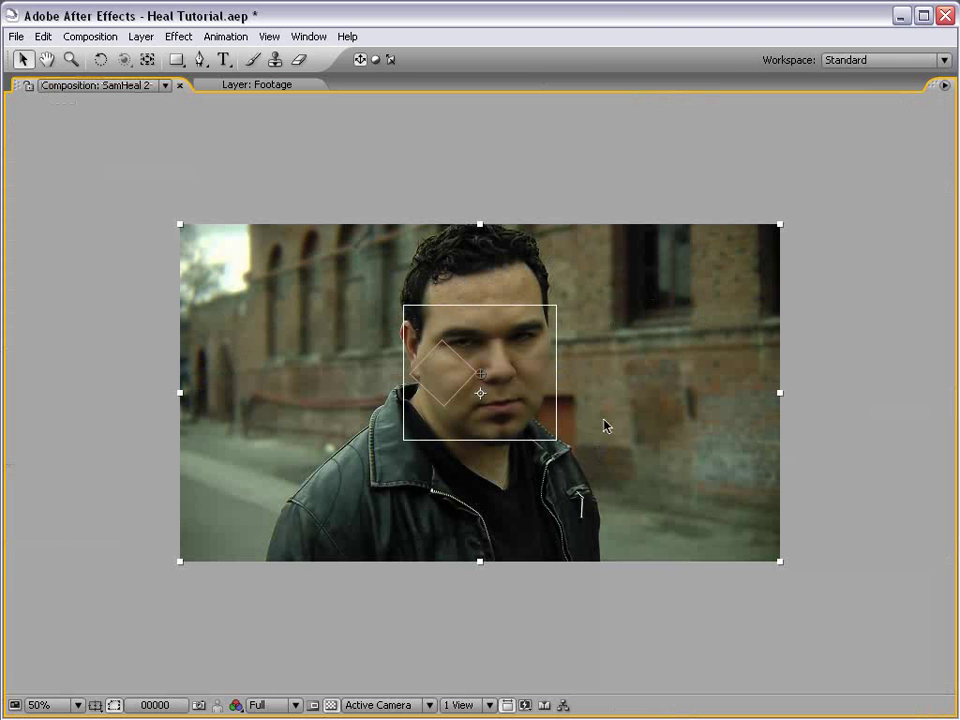
key("slash")
key("grave")
Step: Delete the Remove Grain effect from the Footage layer
key("comma")
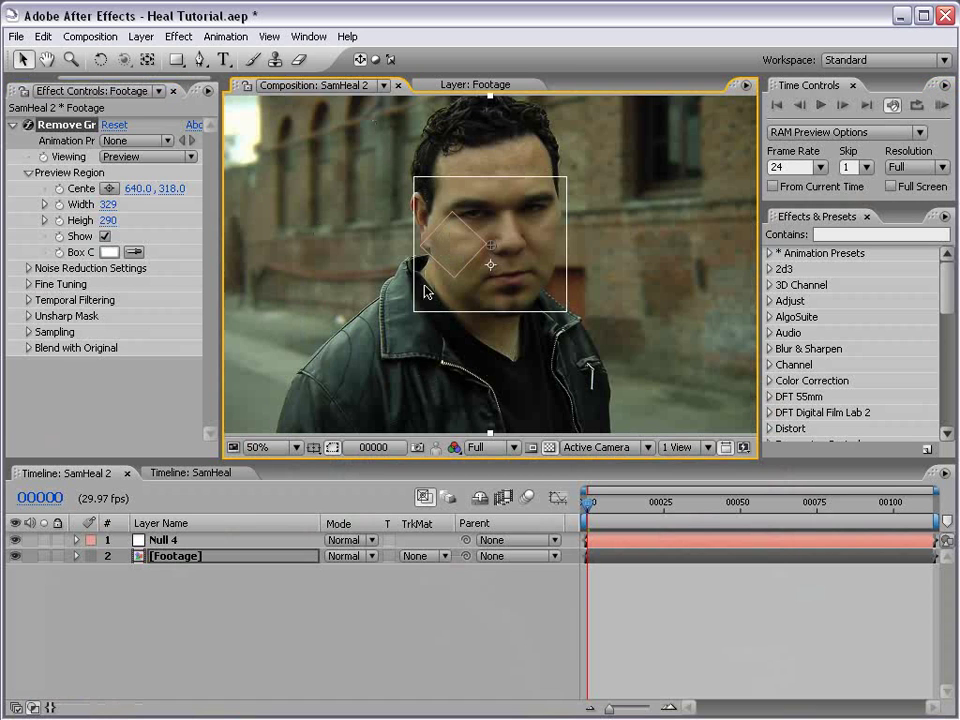
key("comma")
key("Delete")
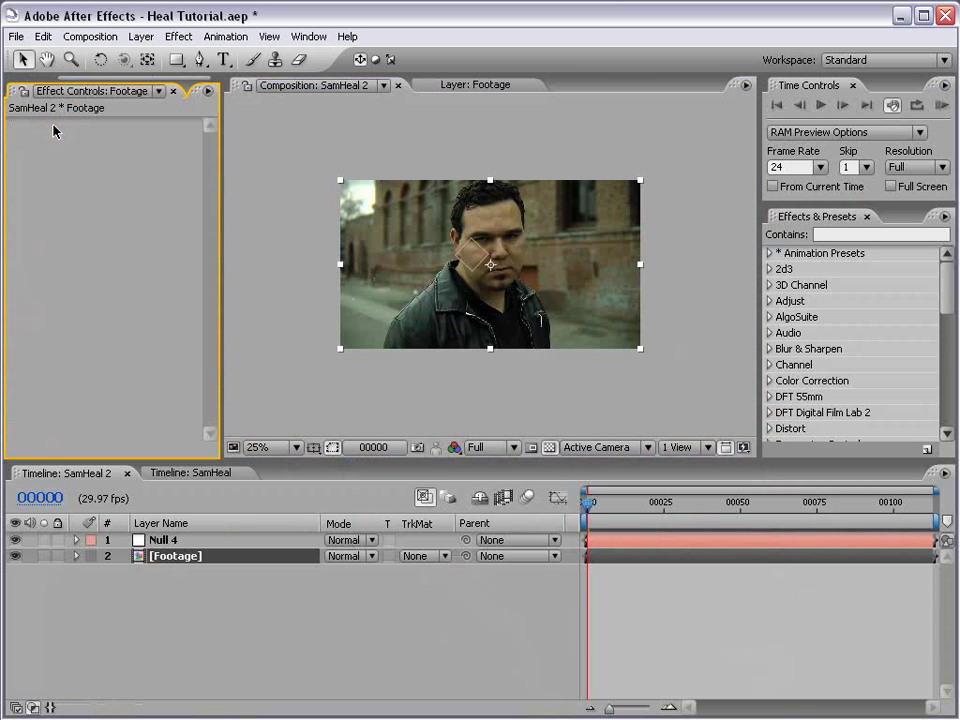
key("period")
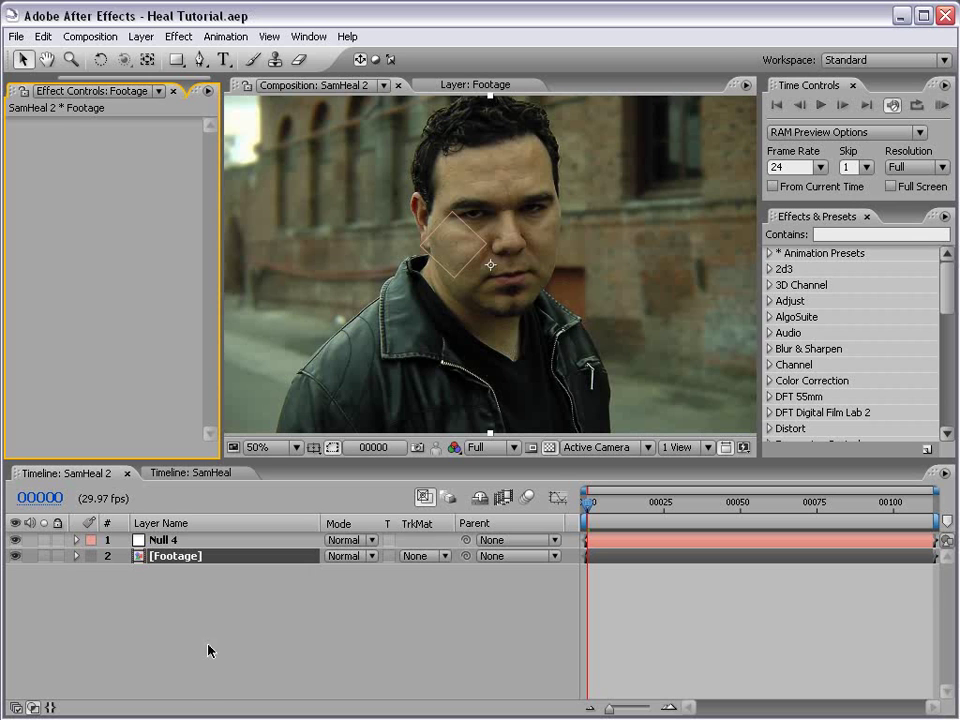
Step: Hide Null 4 and add Tex_10_grayscale.jpg from the Evolution Textures folder above the footage in SamHeal 2
left_click(175, 573)
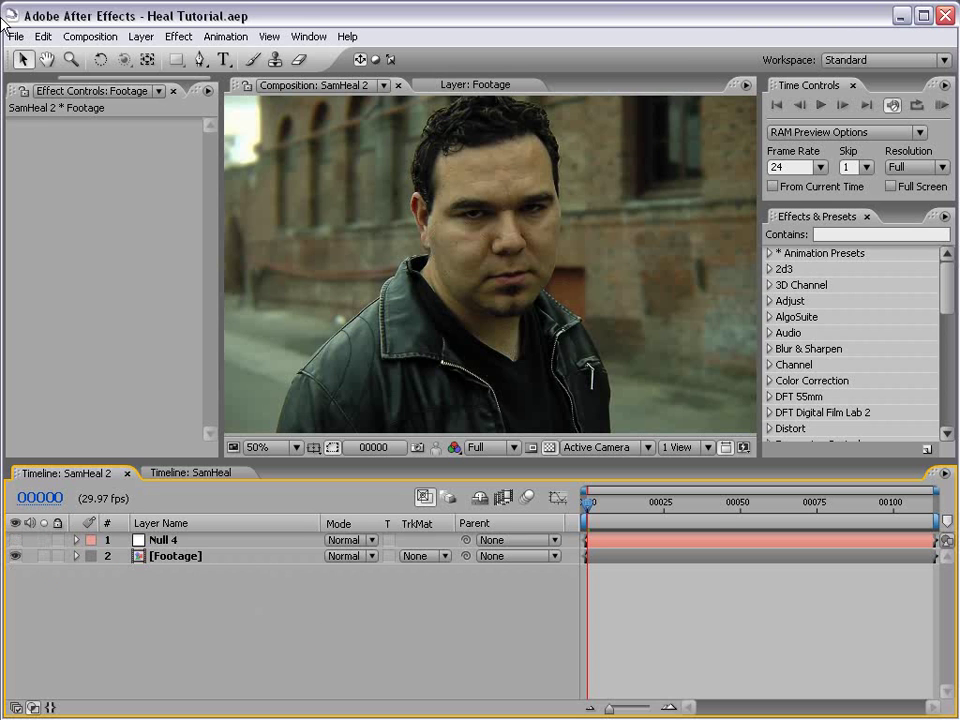
left_click_drag(128, 76, 30, 76)
left_click(28, 92)
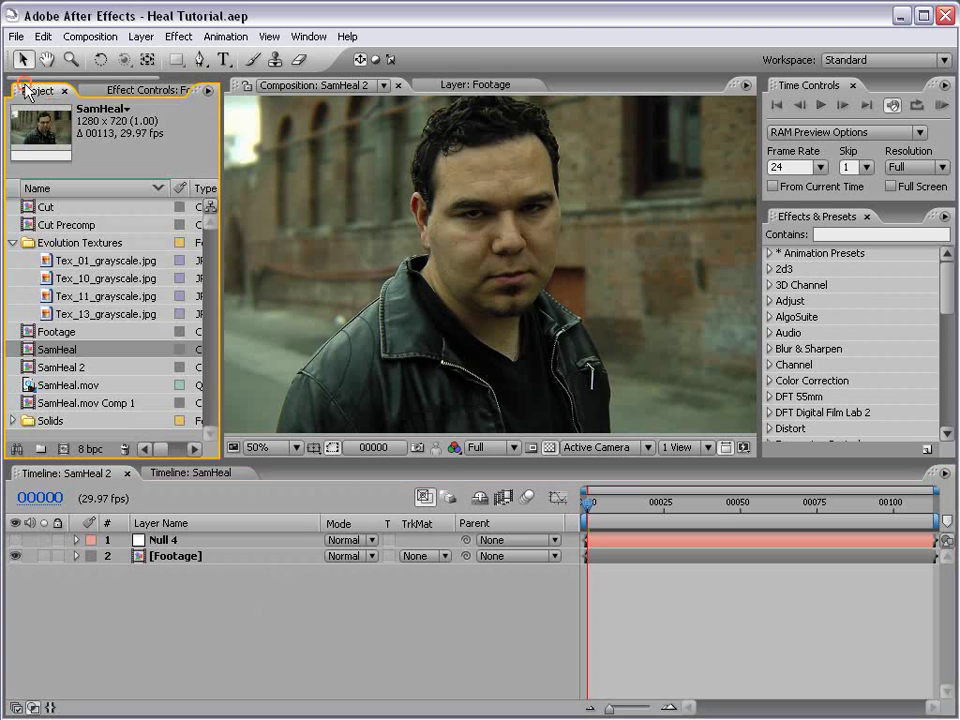
left_click(85, 244)
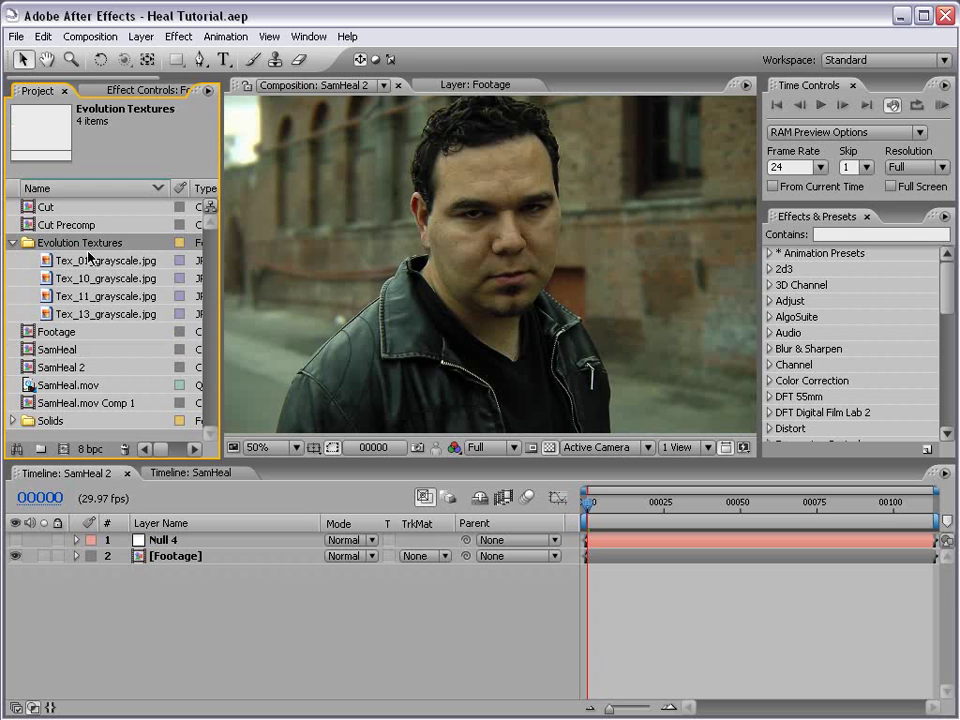
left_click(74, 280)
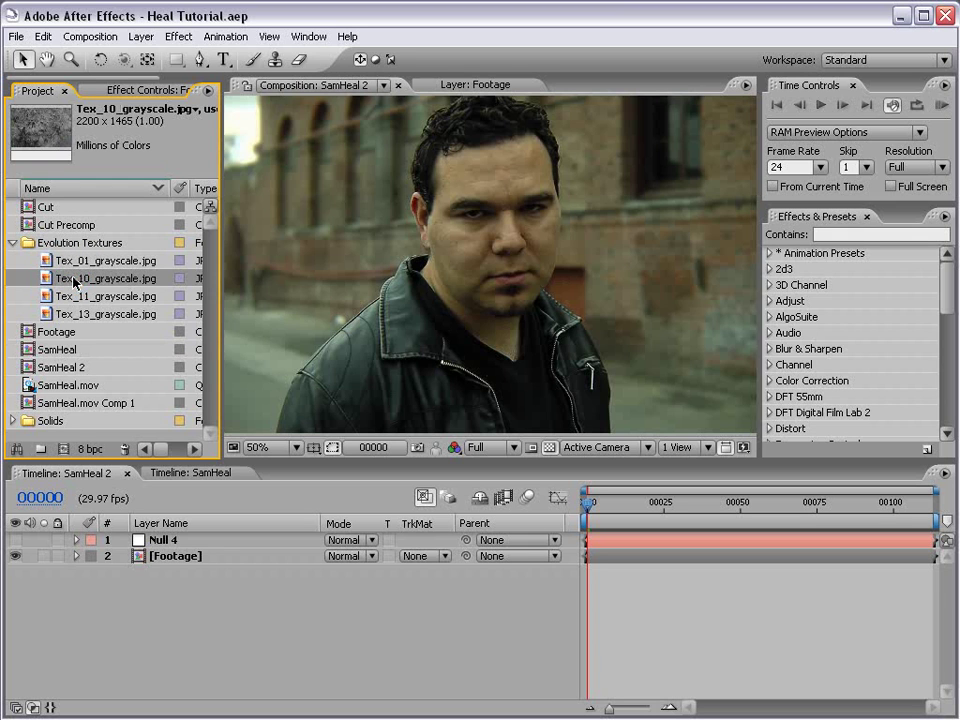
left_click_drag(48, 283, 507, 249)
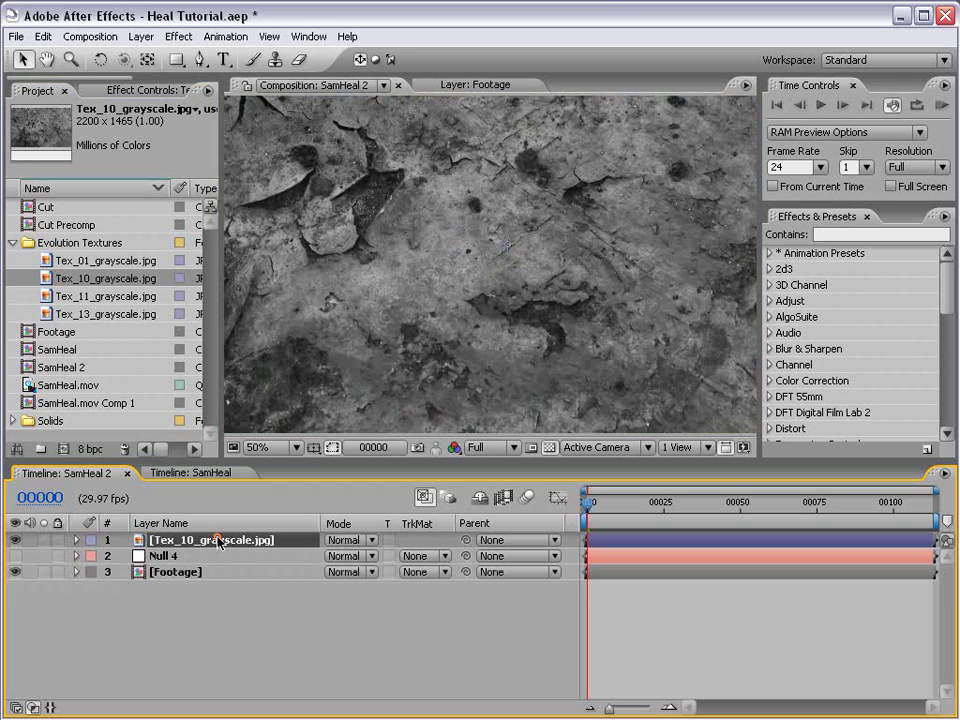
Step: Scale the Tex_10_grayscale.jpg layer to 43% and set its blending mode to Overlay
key("s")
left_click_drag(398, 556, 343, 556)
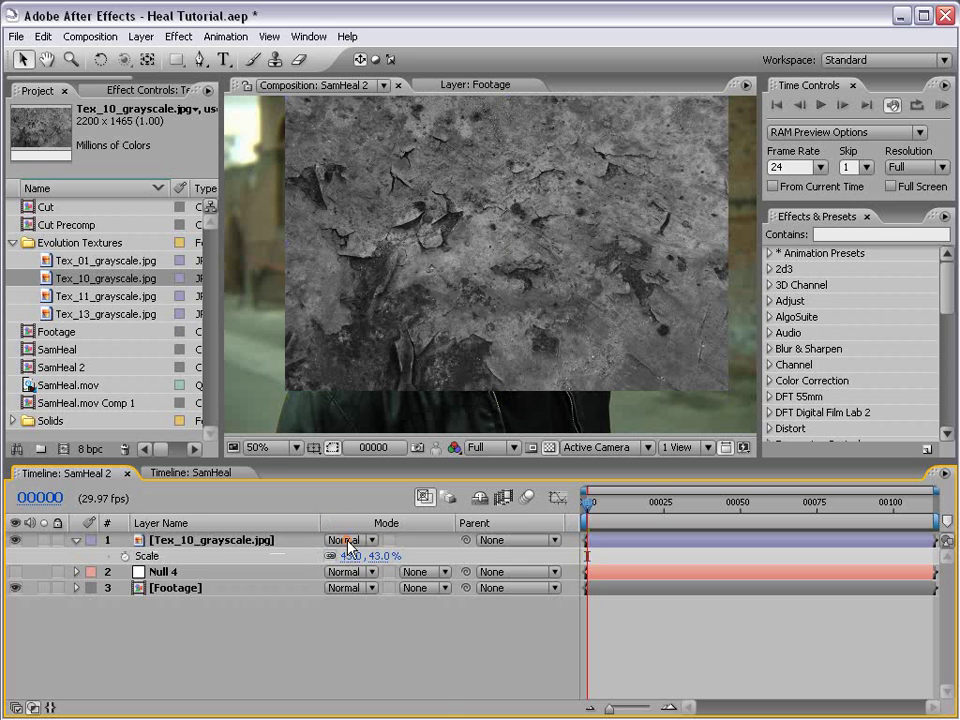
left_click(343, 539)
left_click(385, 290)
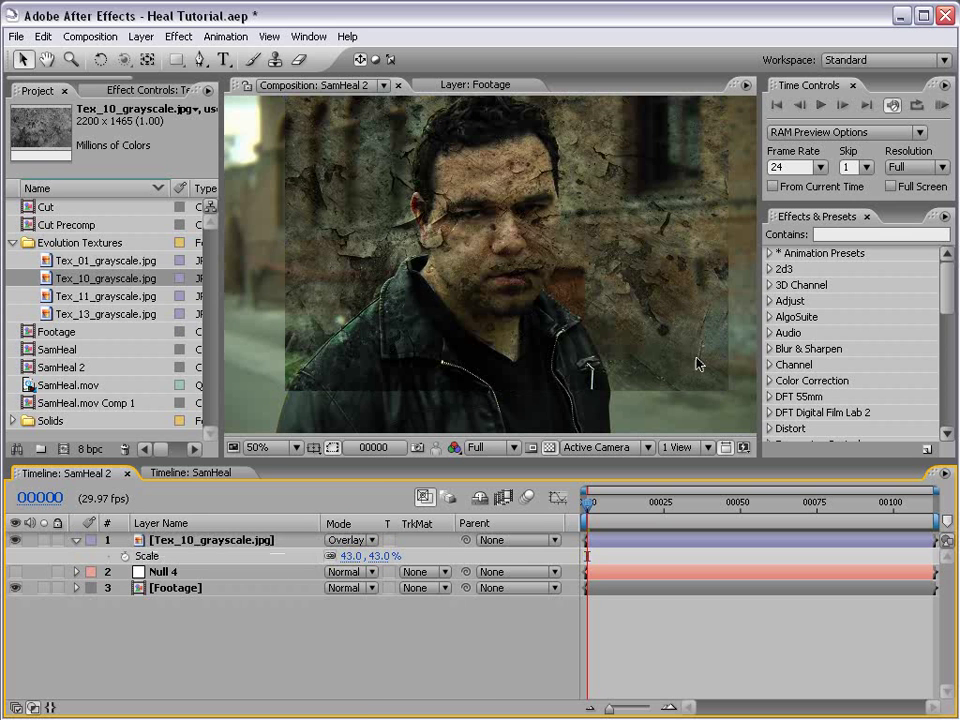
Step: Shrink the texture layer to about 26.6% and position its cracks over the actor's cheek
left_click_drag(627, 327, 606, 350)
left_click_drag(699, 409, 493, 274)
key("period")
left_click_drag(371, 277, 460, 343)
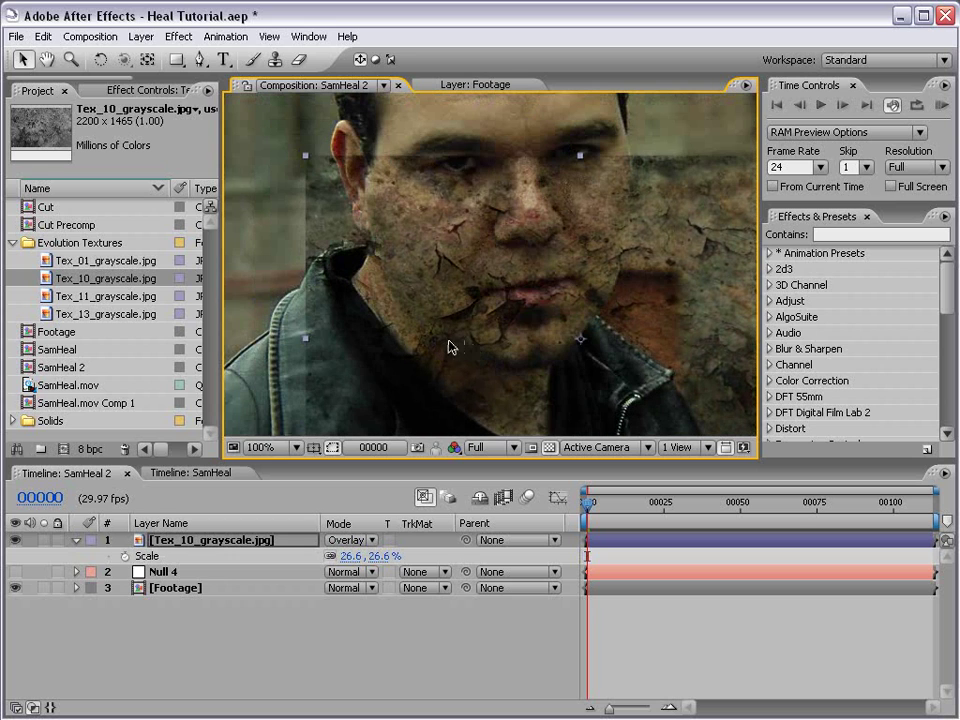
left_click_drag(522, 310, 540, 265)
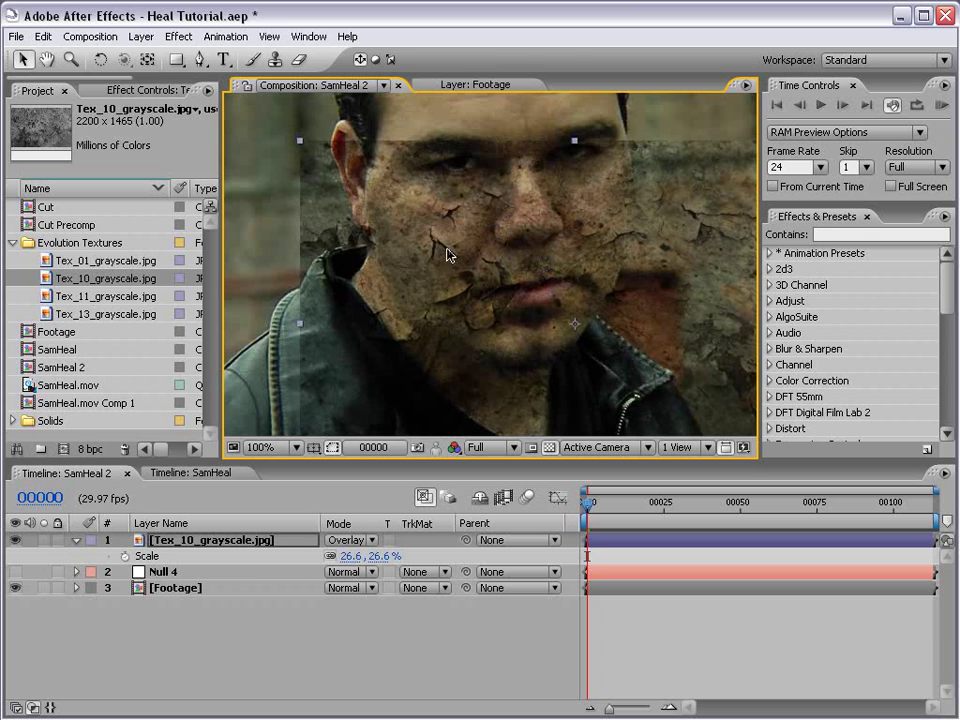
Step: Rotate the texture counterclockwise, enlarge it to about 29.8% and nudge its cracks into place on the cheek
key("w")
left_click_drag(396, 193, 354, 246)
key("v")
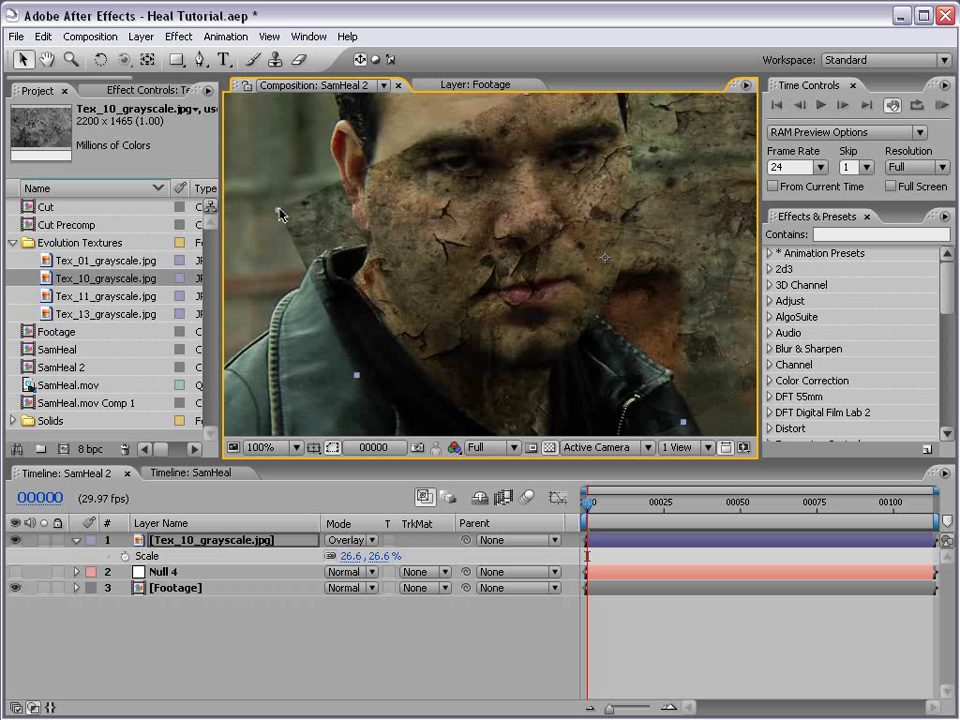
left_click_drag(279, 215, 242, 208)
mouse_move(450, 257)
left_mouse_down()
mouse_move(471, 266)
mouse_move(463, 255)
left_mouse_up()
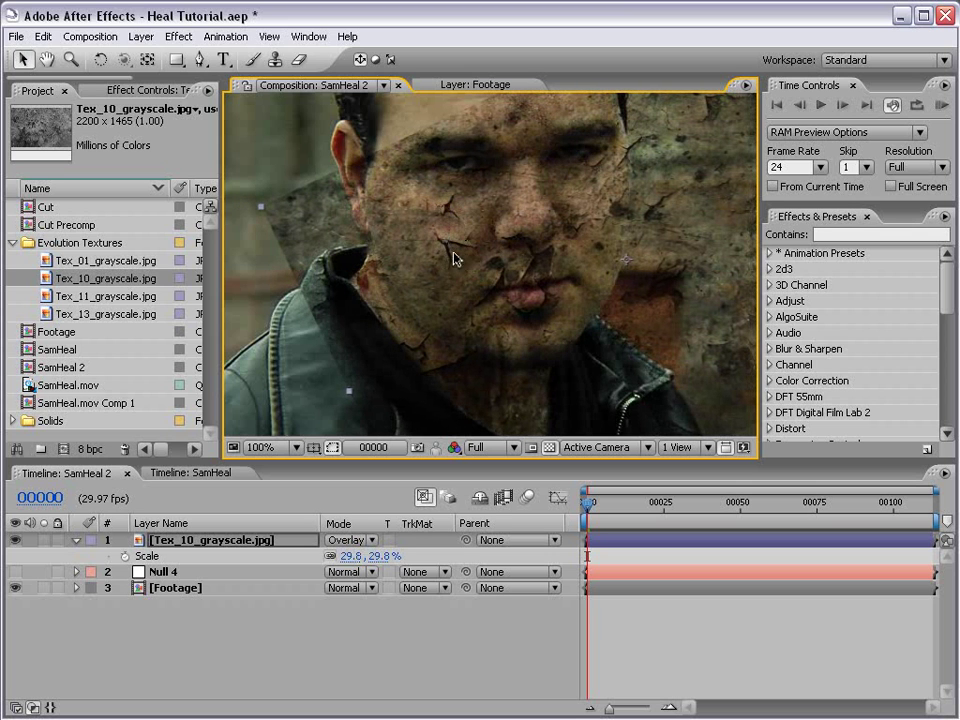
left_click_drag(466, 262, 469, 265)
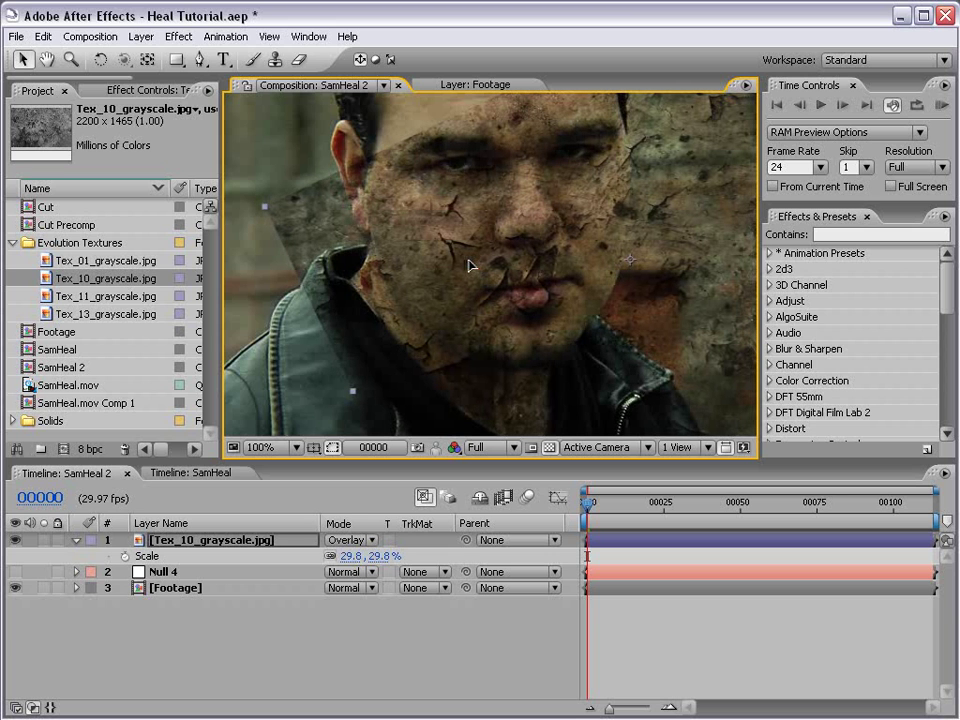
Step: Set the texture layer's blending mode to Normal and apply the Curves effect to it
left_click(350, 540)
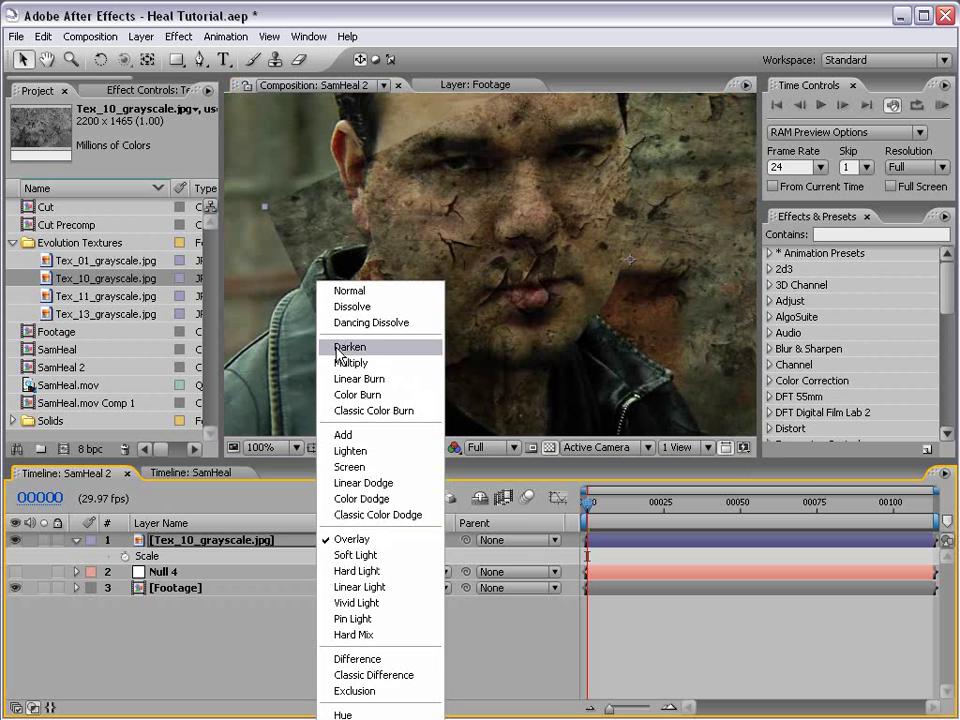
left_click(343, 292)
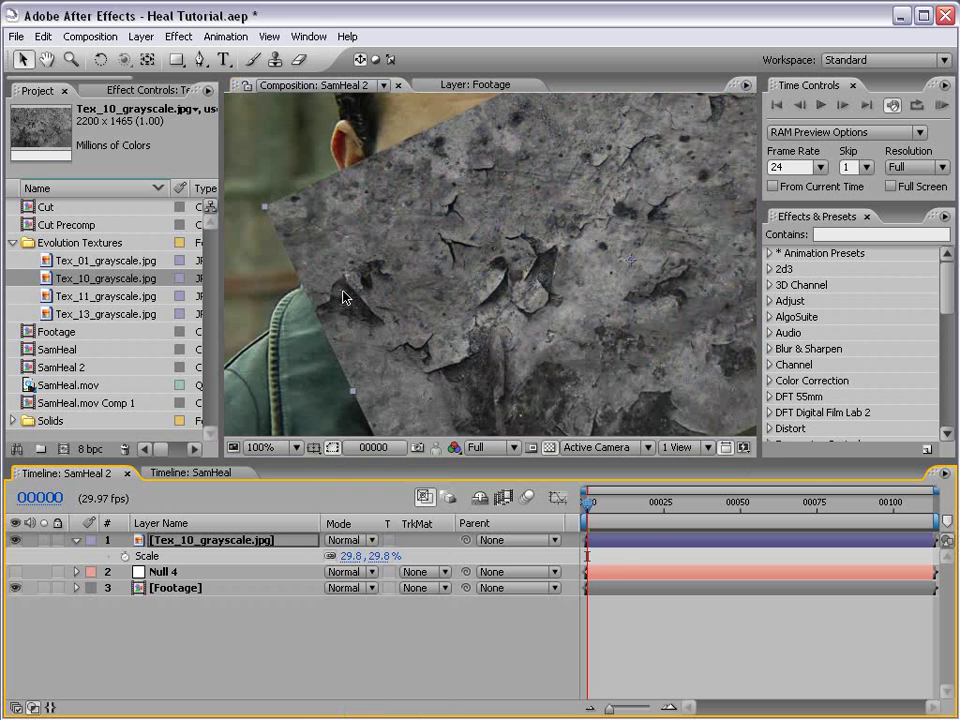
left_click(178, 36)
mouse_move(246, 226)
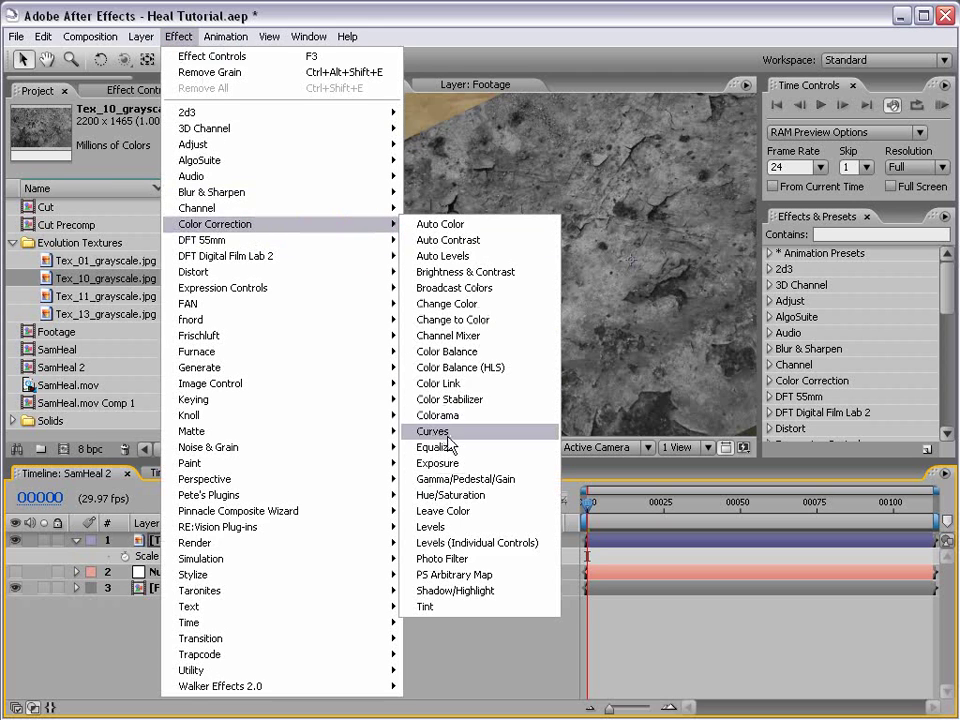
left_click(433, 431)
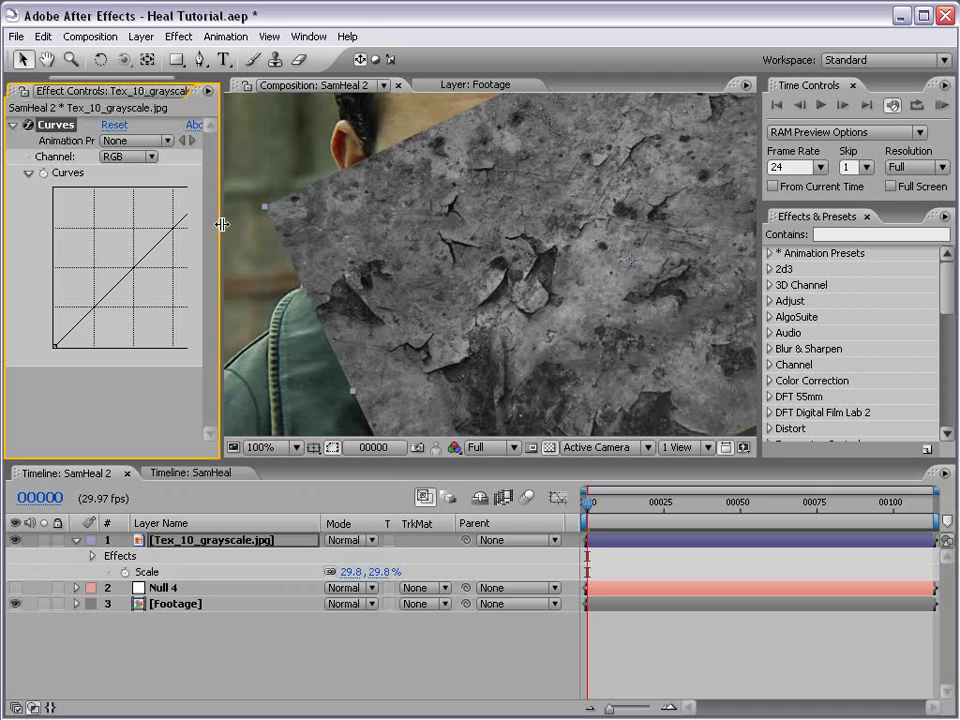
Step: Shape the texture's RGB curve into a steep high-contrast curve with blown-out highlights and dark cracks, then collapse the layer's properties
left_click_drag(221, 224, 258, 224)
left_click_drag(182, 214, 104, 191)
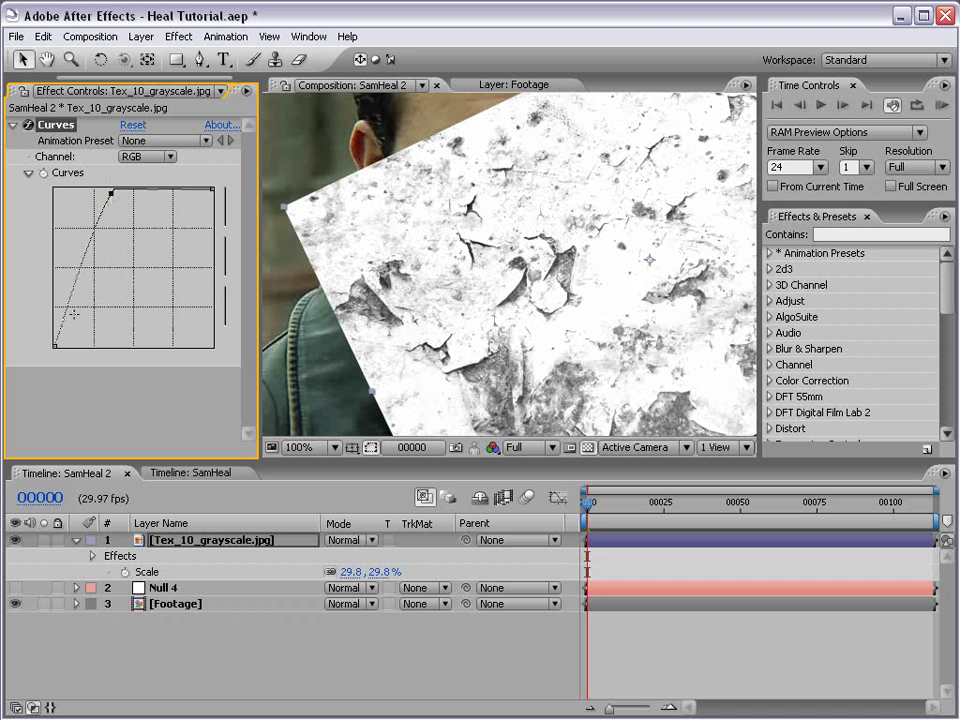
left_click_drag(71, 296, 80, 314)
left_click_drag(112, 195, 109, 192)
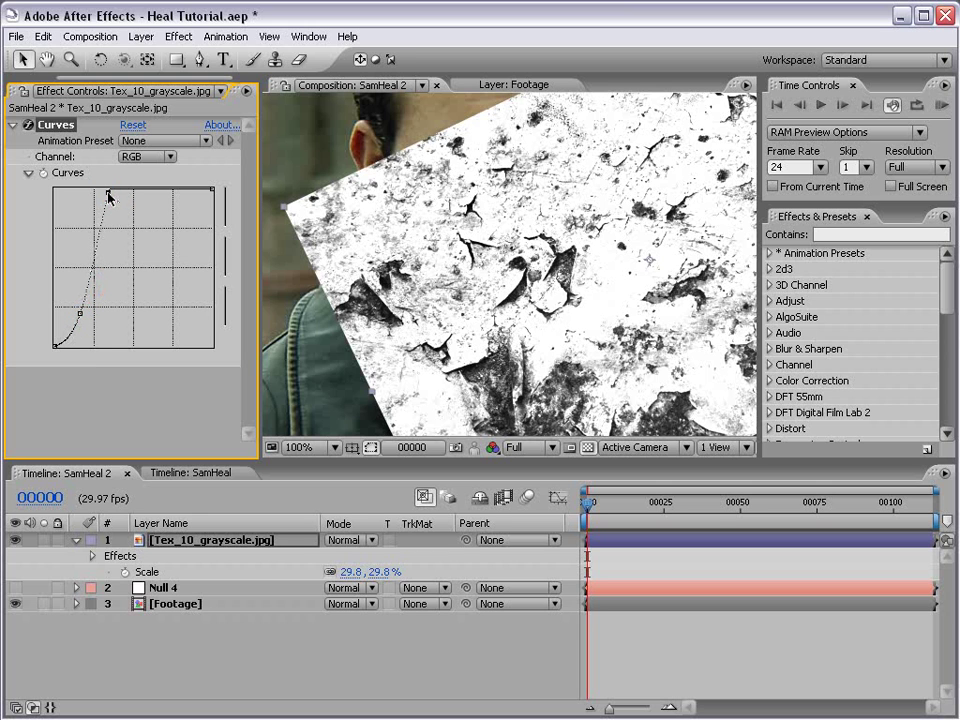
left_click(489, 360)
scroll(491, 330, "down", 1)
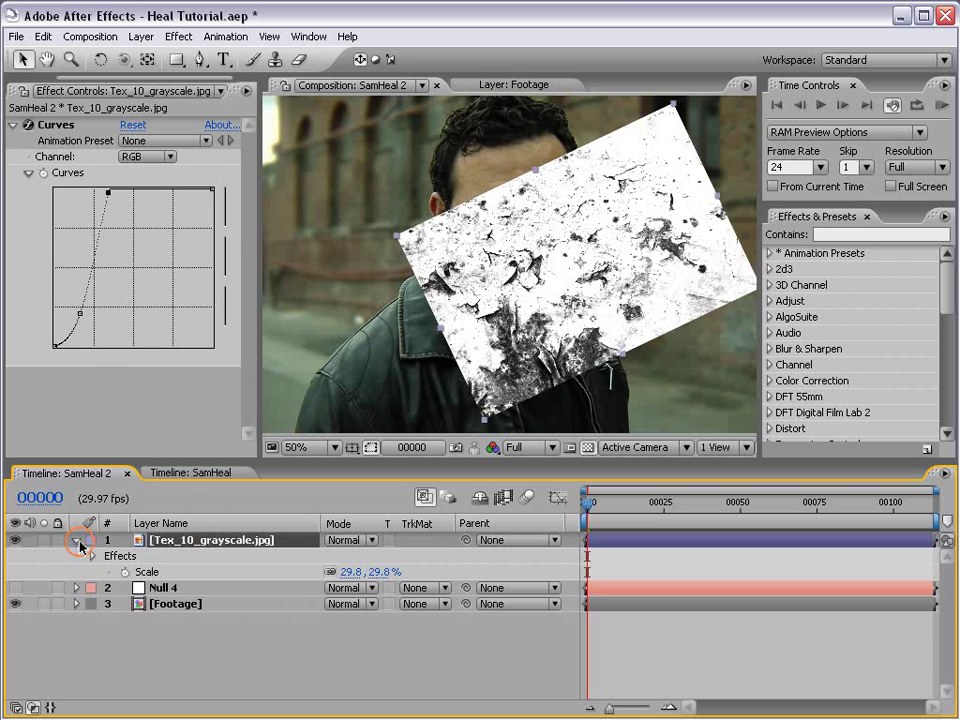
left_click(78, 541)
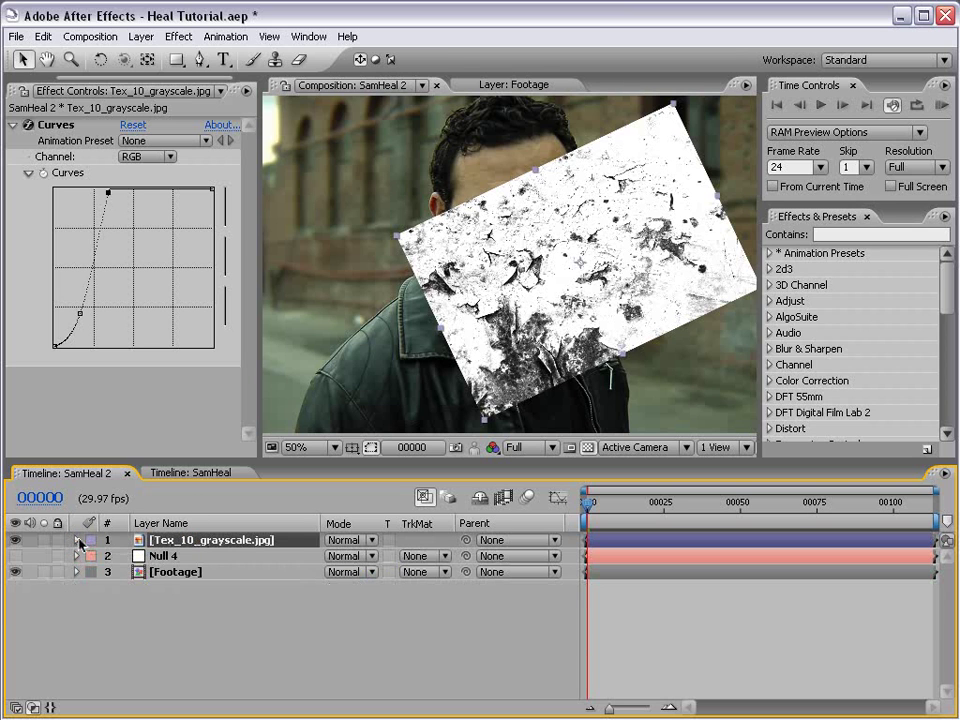
key("period")
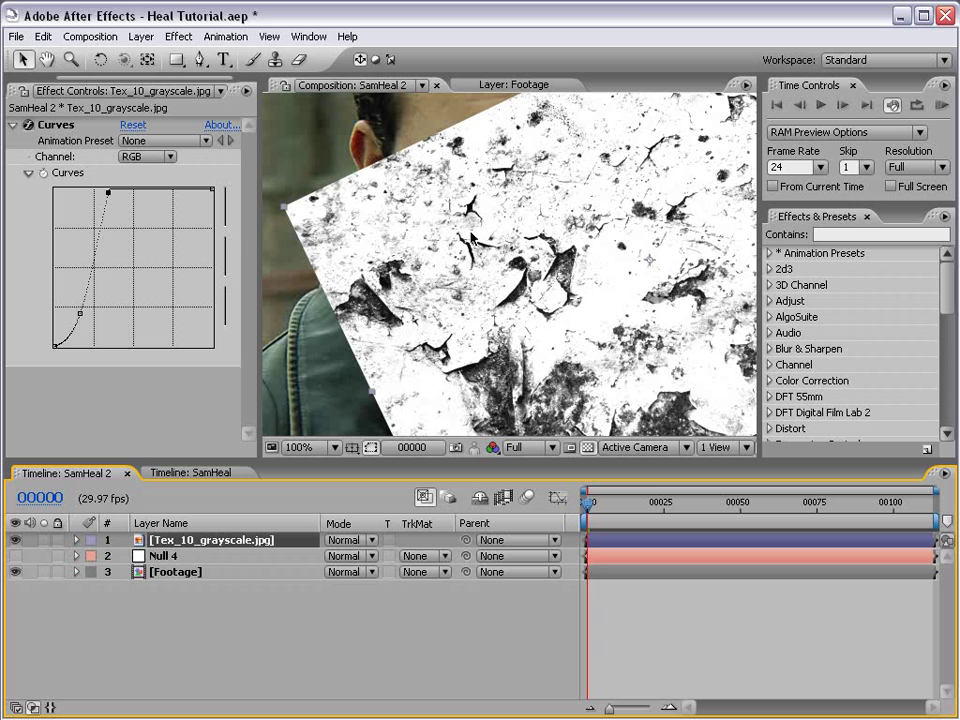
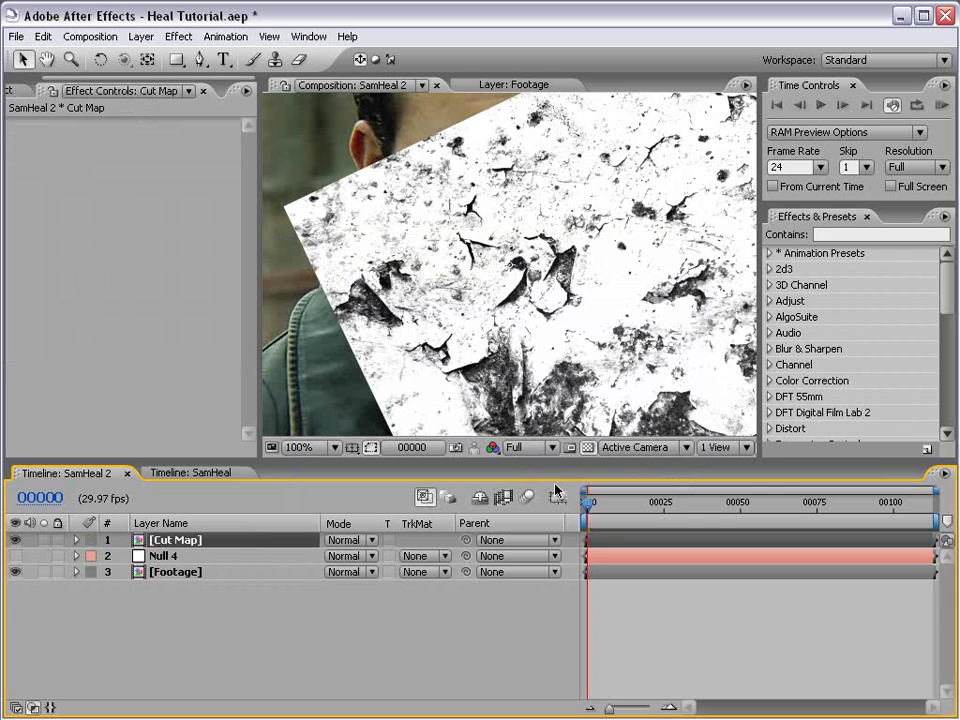
Step: Open the Cut Map pre-comp and create a white solid of 1280 by 720 pixels in it
double_click(178, 541)
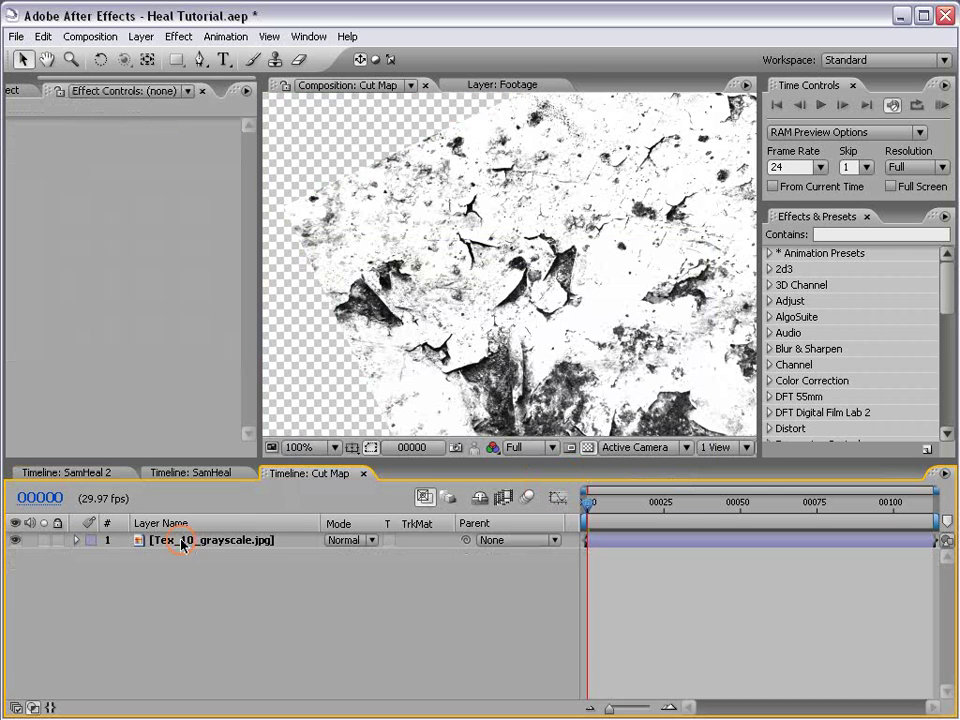
scroll(408, 346, "down", 2)
left_click(343, 233)
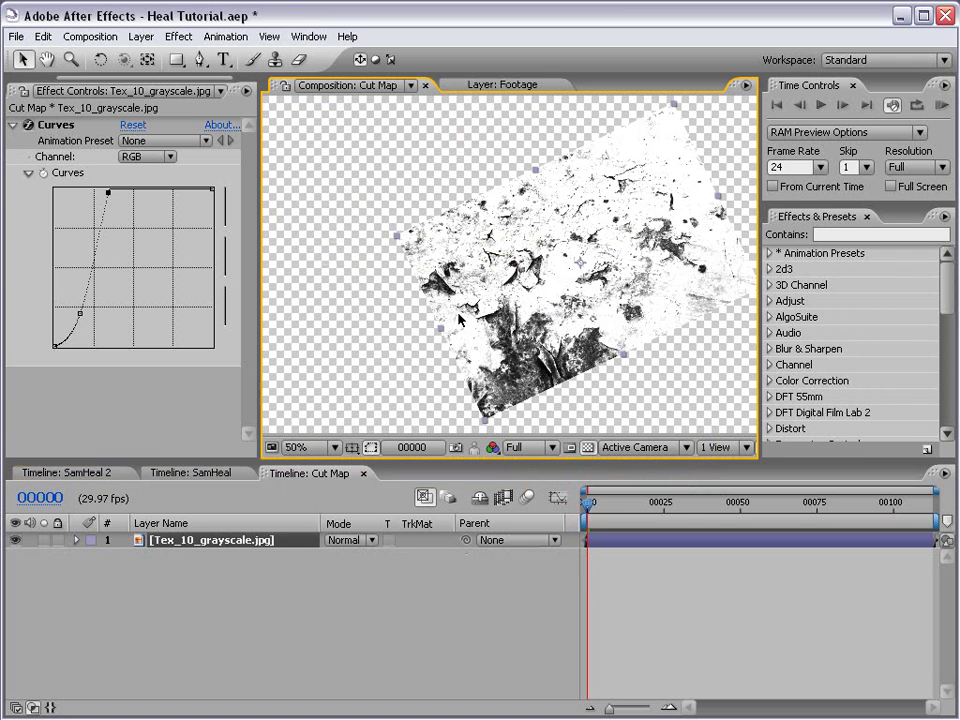
left_click(665, 597)
left_click(139, 36)
mouse_move(133, 58)
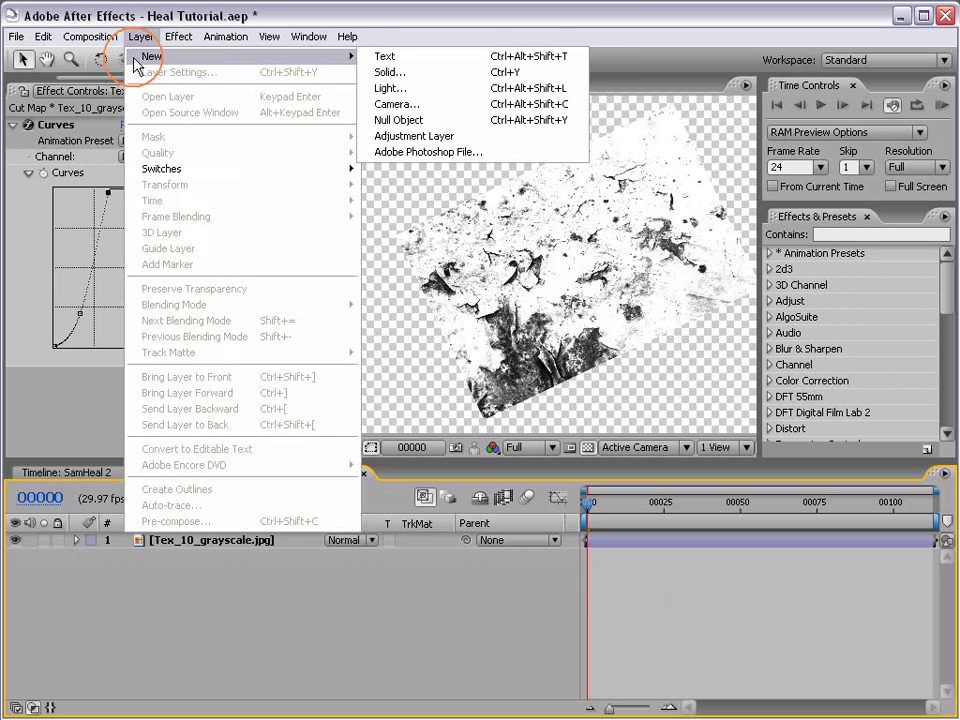
left_click(430, 73)
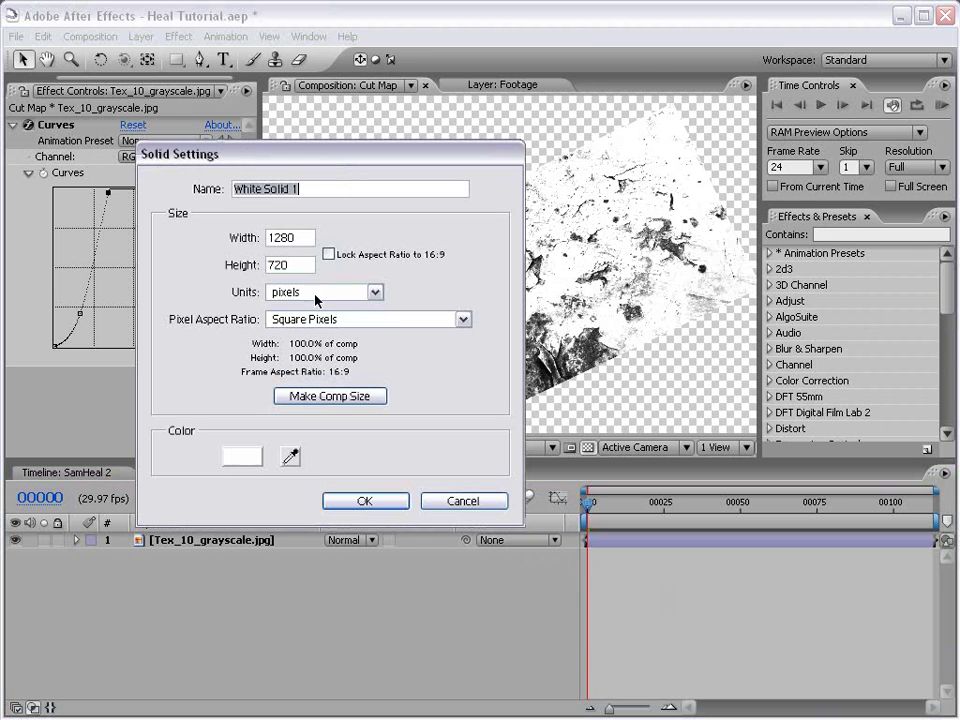
left_click(364, 500)
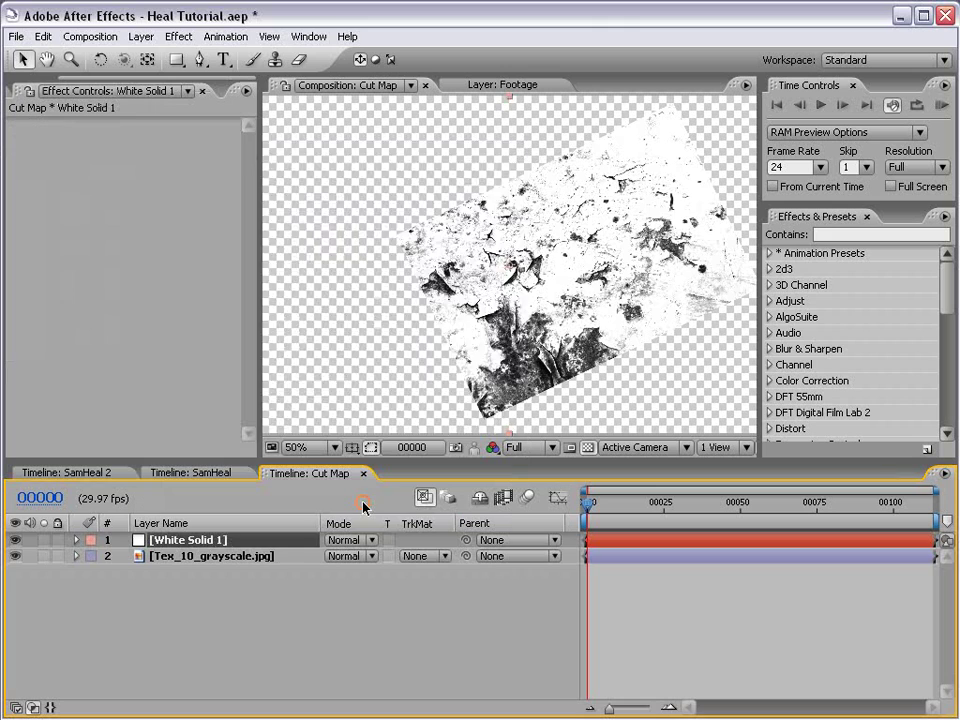
Step: Place the white solid below the texture layer and set its track matte to Luma Inverted Matte using Tex_10_grayscale.jpg
mouse_move(168, 545)
left_mouse_down()
mouse_move(178, 574)
mouse_move(171, 566)
left_mouse_up()
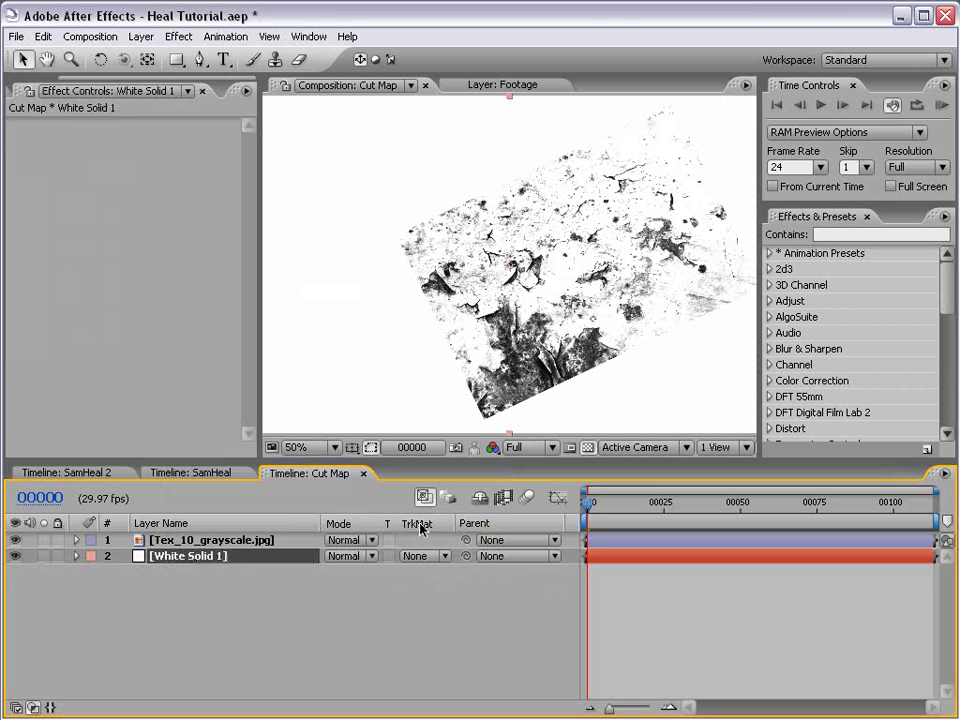
left_click(422, 556)
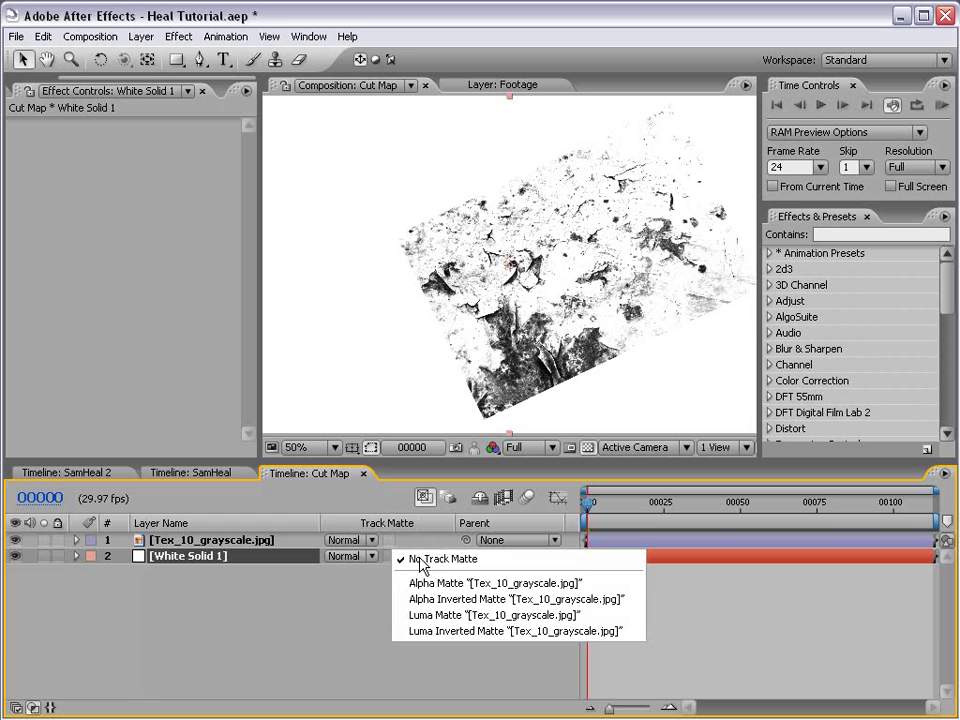
left_click(434, 618)
left_click(427, 556)
left_click(437, 568)
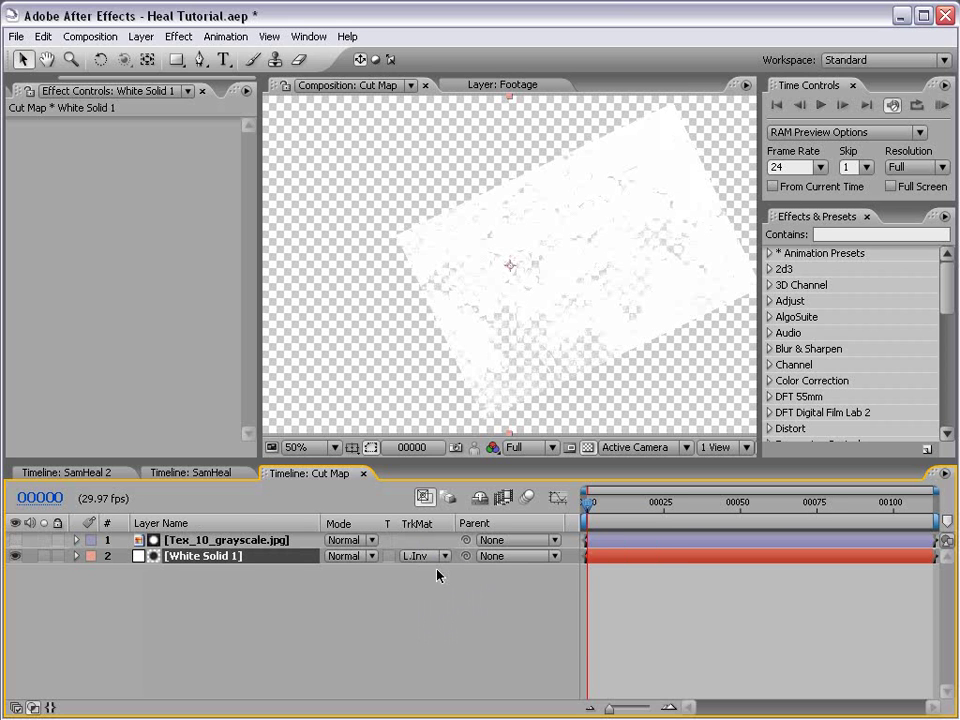
left_click(454, 615)
Step: Turn off the transparency grid, check the inverted matte against black, and select the Tex_10_grayscale.jpg layer
scroll(559, 299, "up", 2)
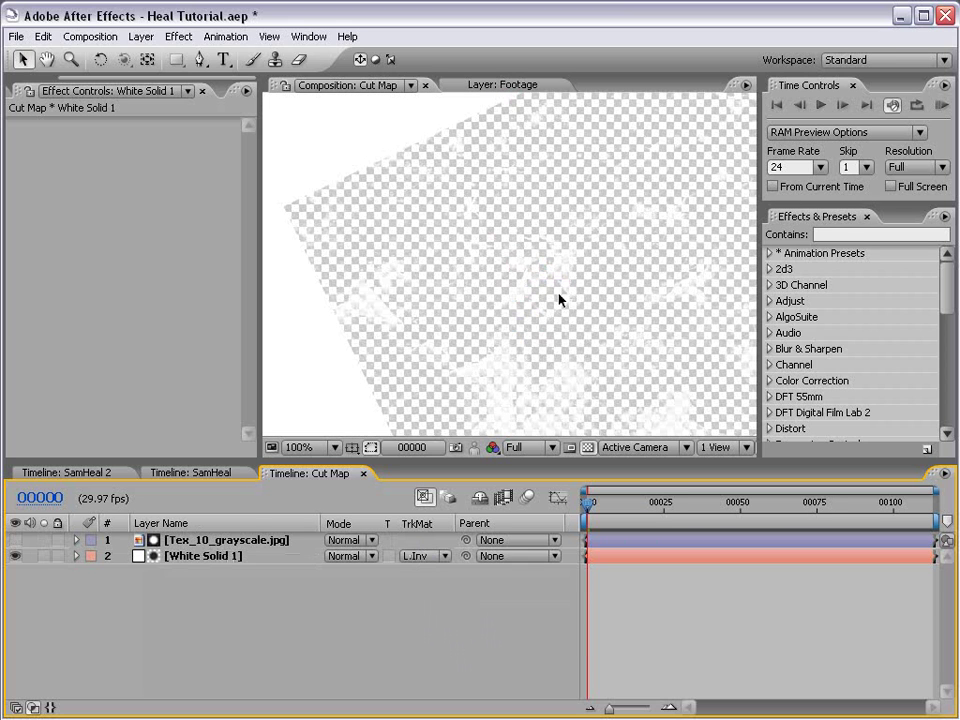
left_click(588, 449)
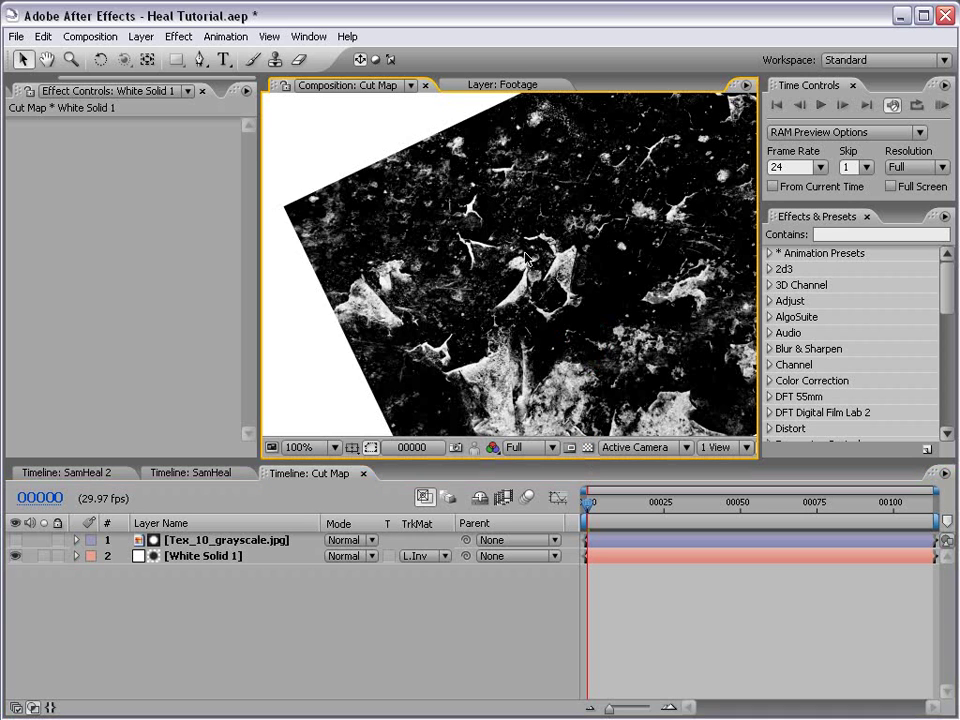
scroll(527, 258, "down", 2)
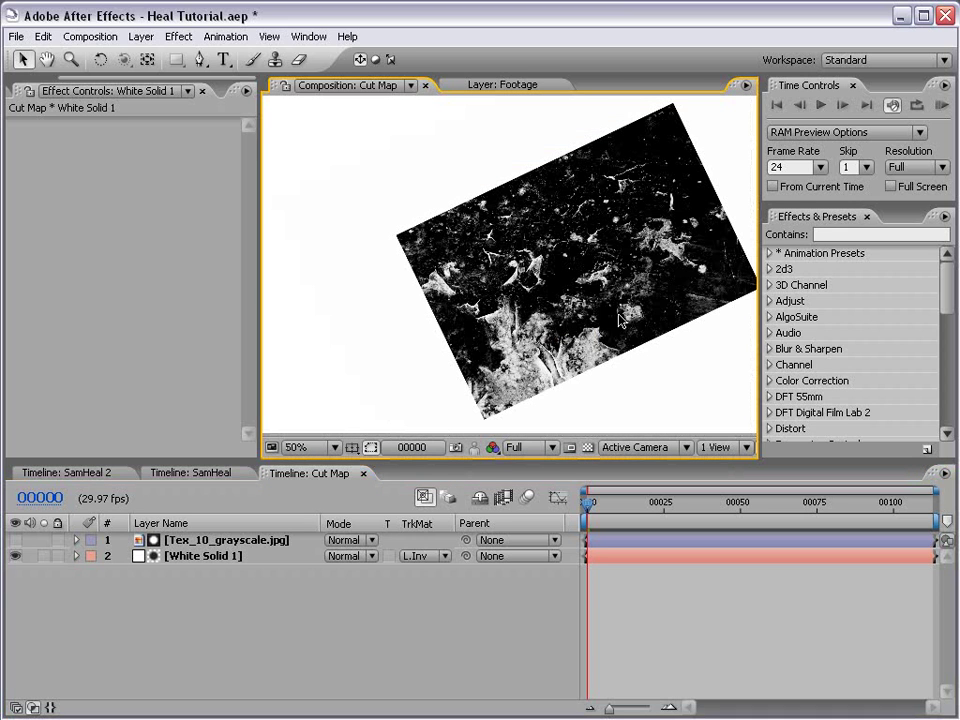
scroll(600, 325, "down", 1)
left_click(186, 541)
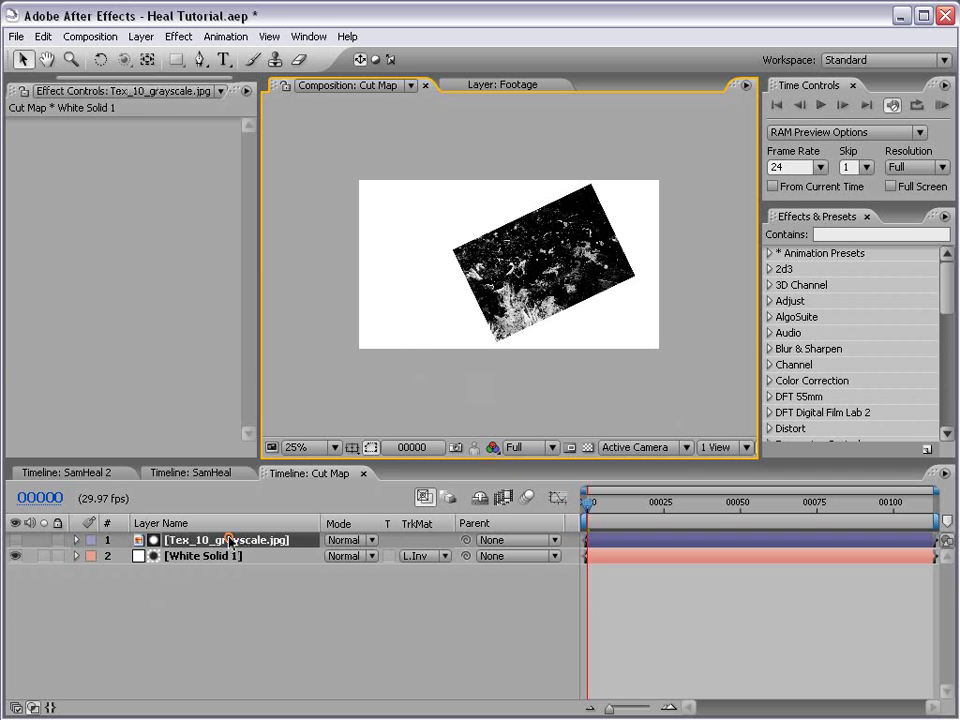
scroll(440, 290, "up", 1)
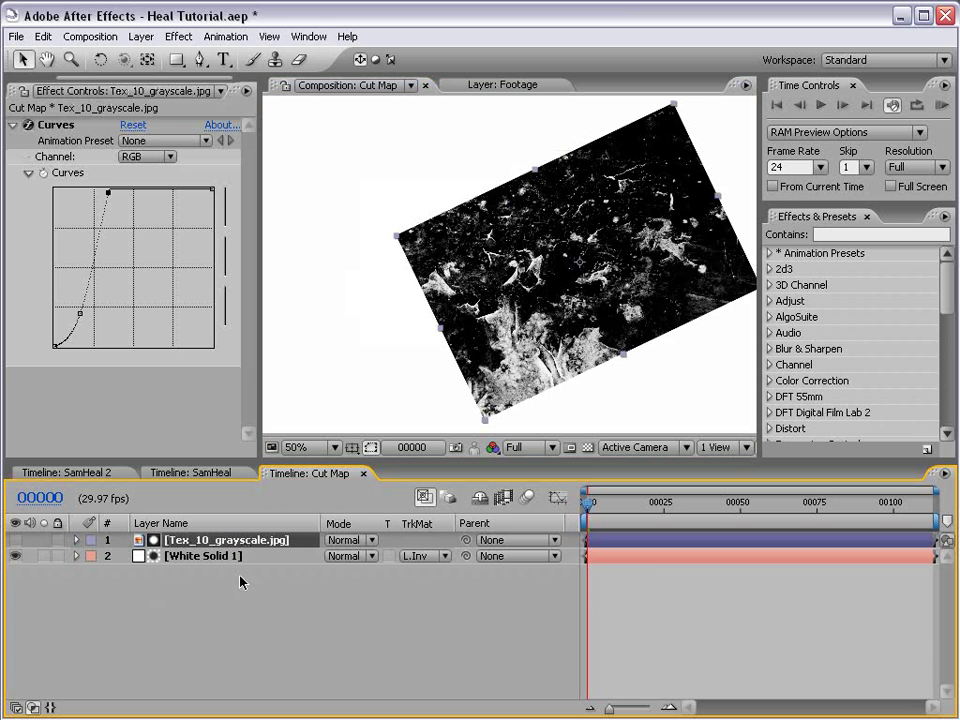
Step: Draw a closed, roughly oval Pen tool mask on the white solid around the two branching cracks near the frame's centre
left_click(197, 562)
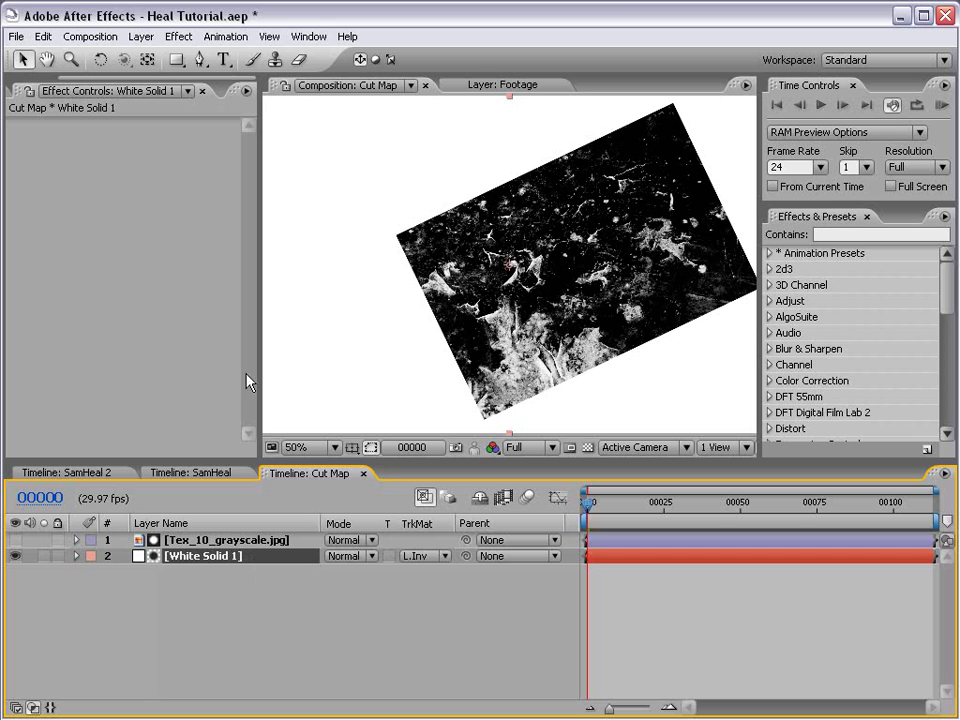
left_click(200, 59)
scroll(509, 318, "up", 1)
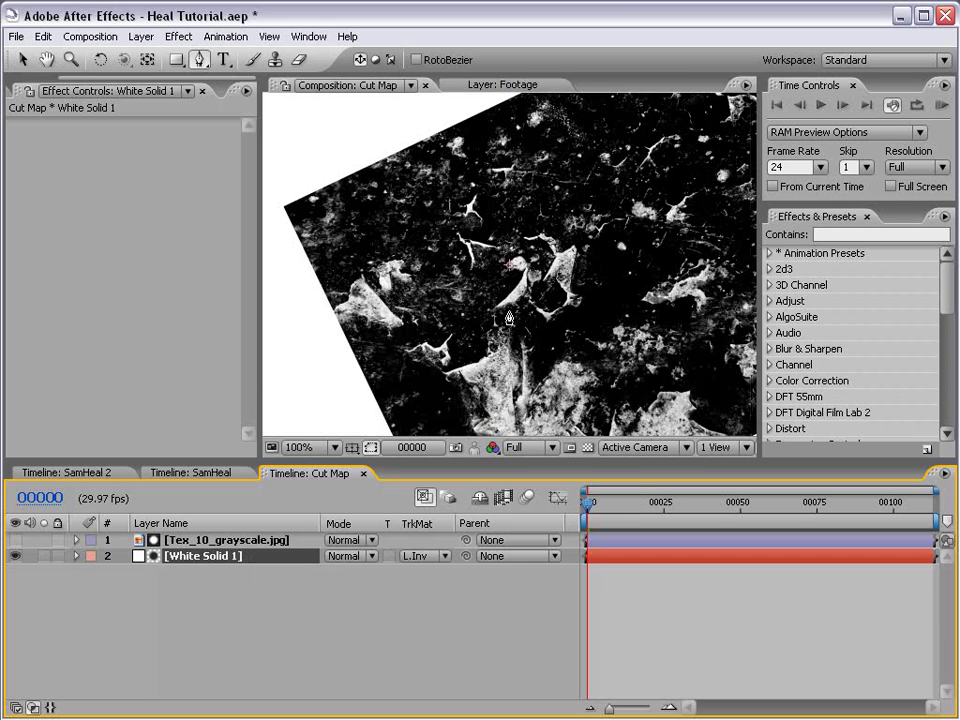
left_click(478, 283)
left_click(503, 271)
left_click(505, 259)
left_click(510, 237)
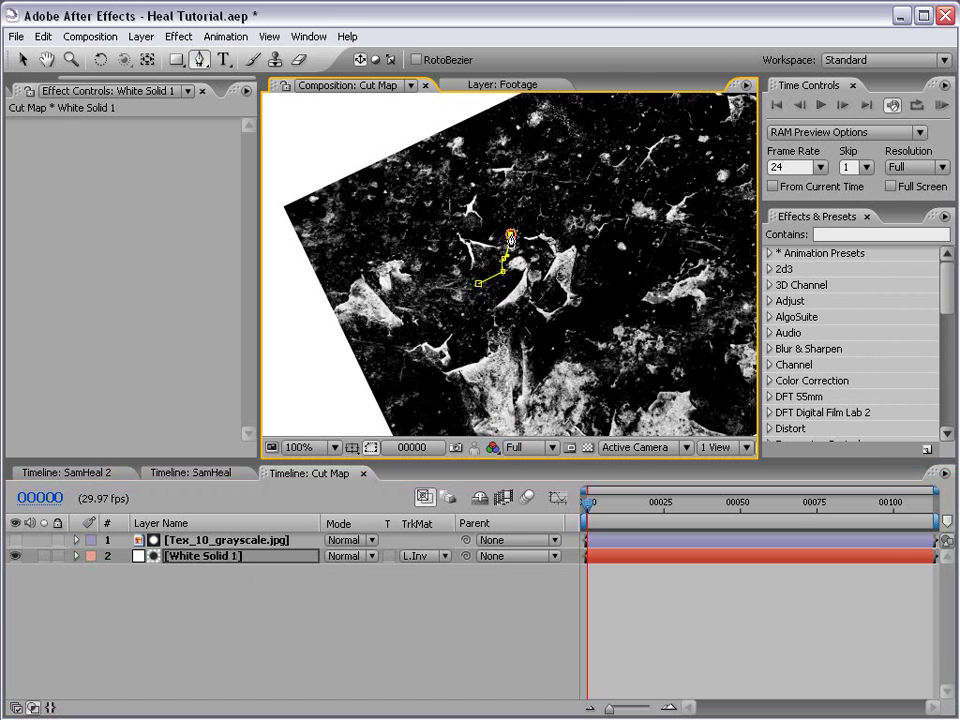
left_click(499, 204)
left_click(488, 184)
left_click(474, 176)
left_click(463, 187)
left_click(447, 189)
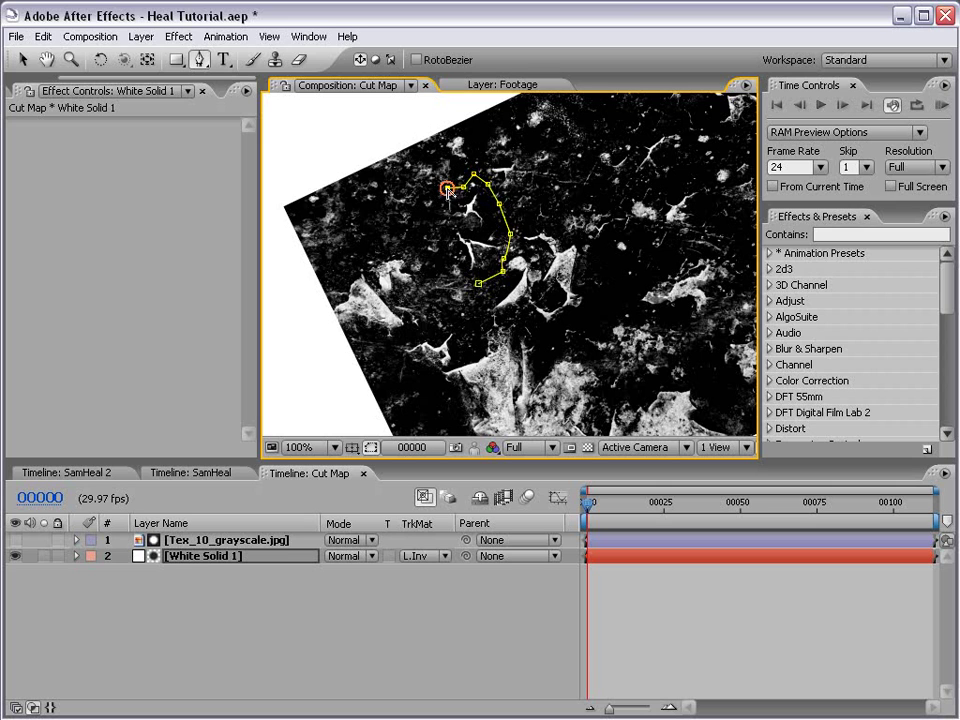
left_click(440, 208)
left_click(439, 225)
left_click(450, 259)
left_click(478, 284)
left_click(470, 288)
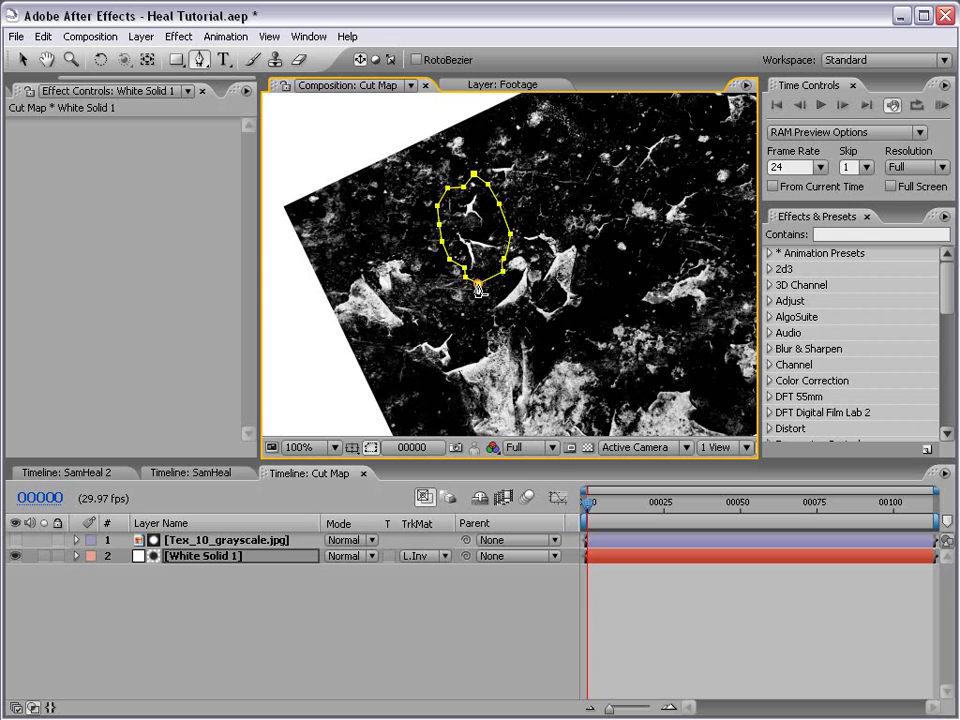
left_click(634, 604)
Step: Inspect the masked cracks in the maximized composition view and save the project
key("grave")
scroll(567, 327, "up", 1)
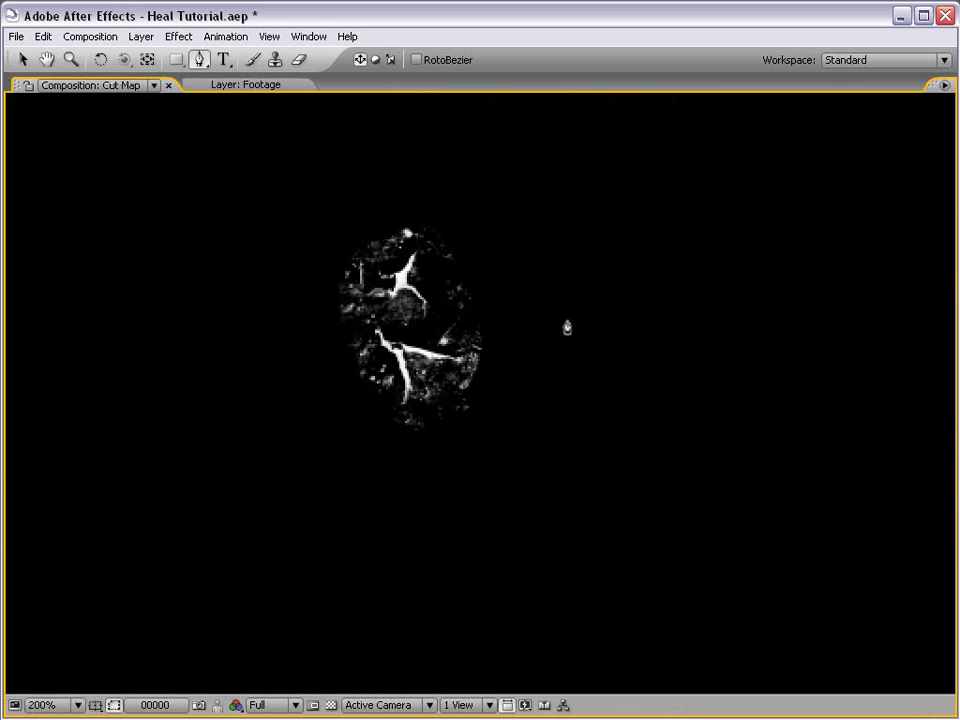
scroll(467, 300, "down", 1)
key("grave")
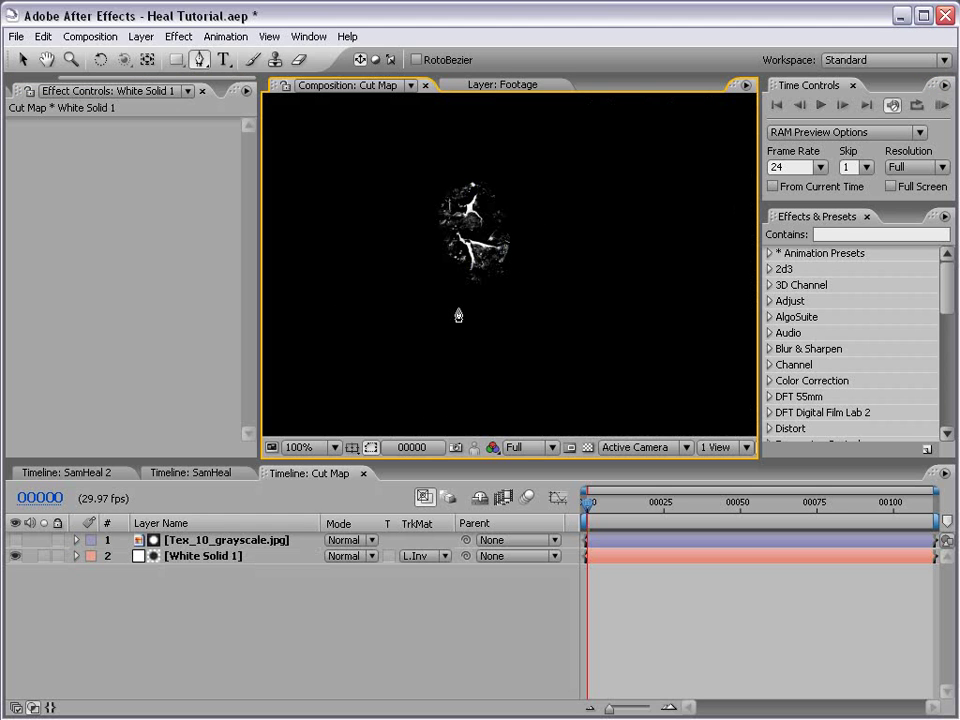
key("ctrl+s")
key("grave")
key("grave")
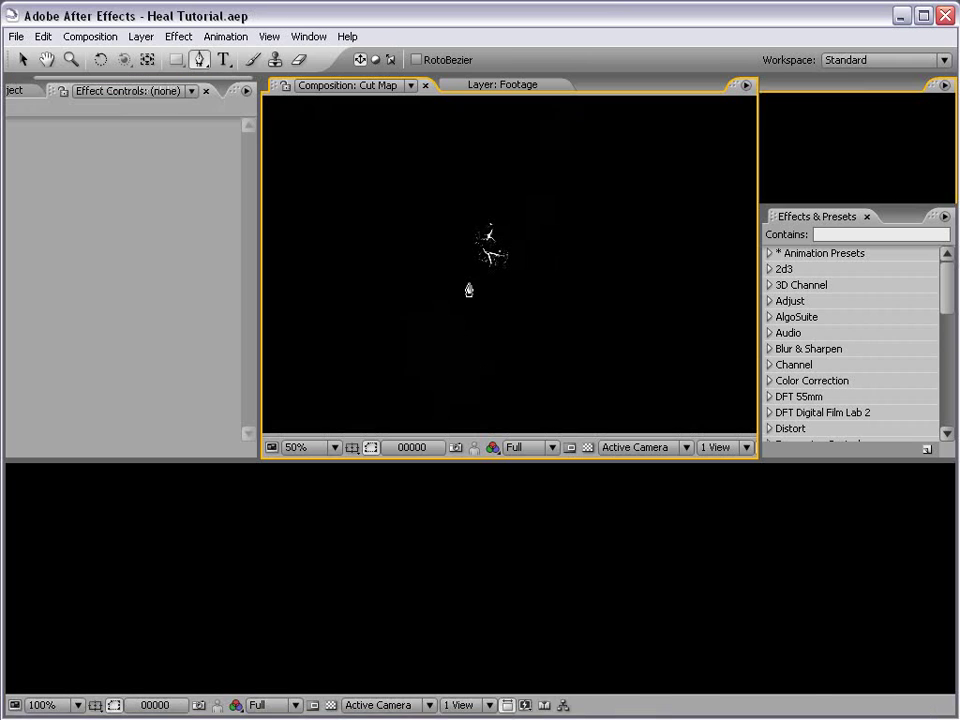
Step: Copy the Footage layer from SamHeal 2 into the Cut Map composition and place it below the white solid
left_click(62, 474)
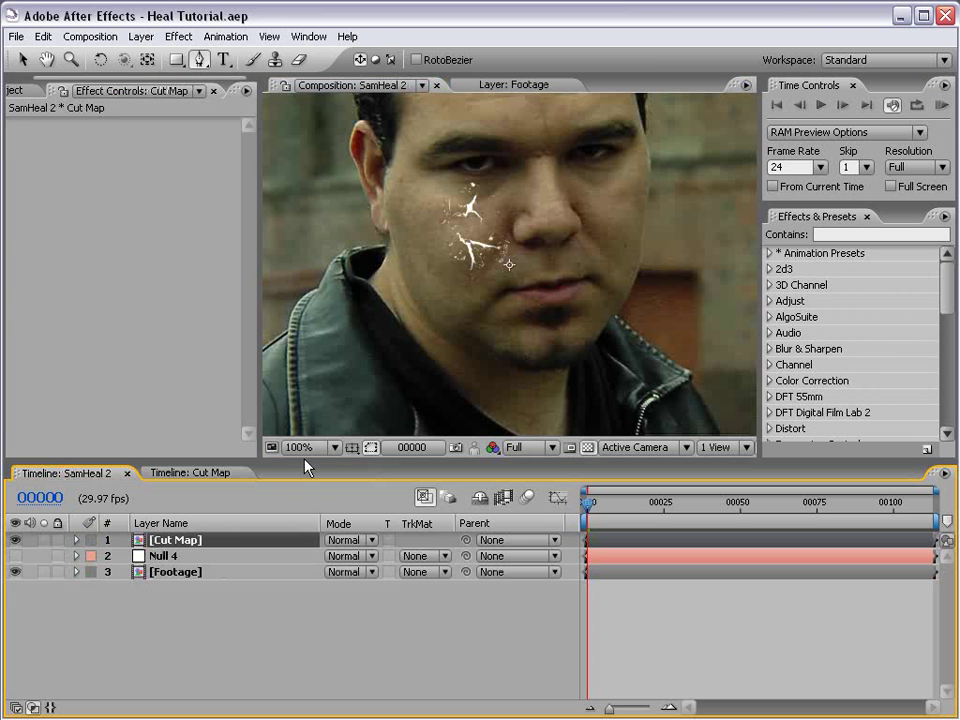
left_click(176, 573)
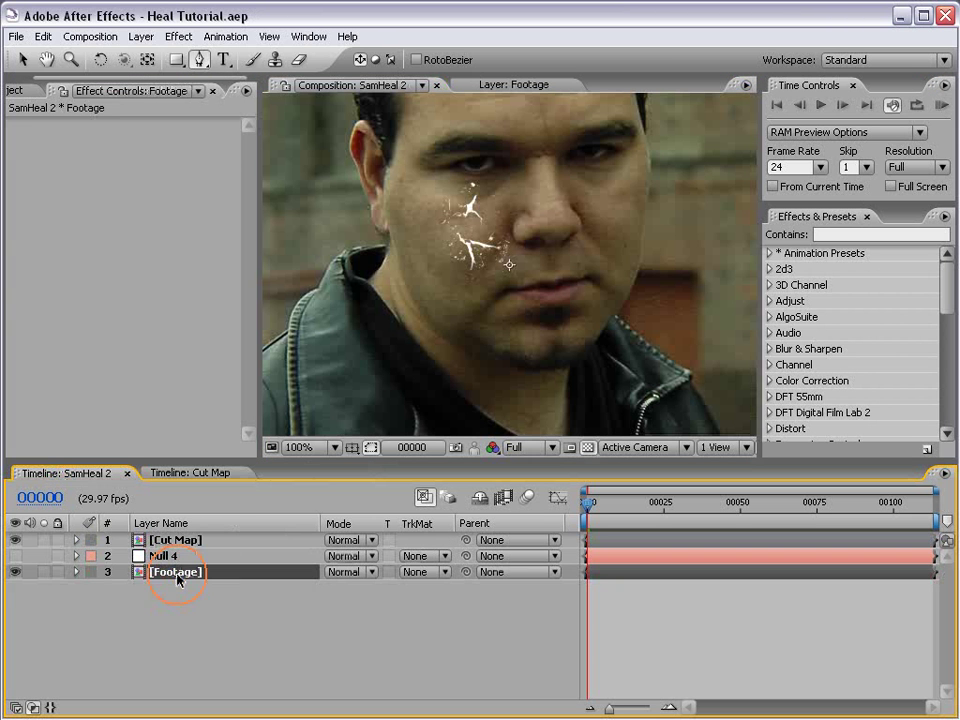
left_click(43, 36)
left_click(50, 128)
left_click(186, 474)
left_click(43, 36)
left_click(71, 164)
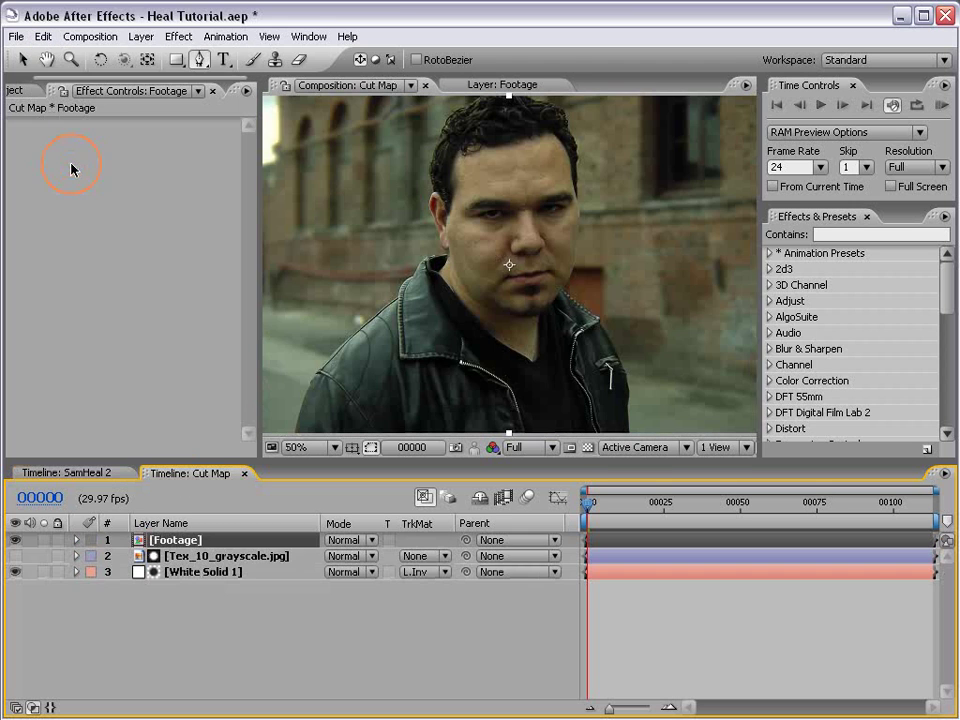
left_click_drag(223, 542, 198, 605)
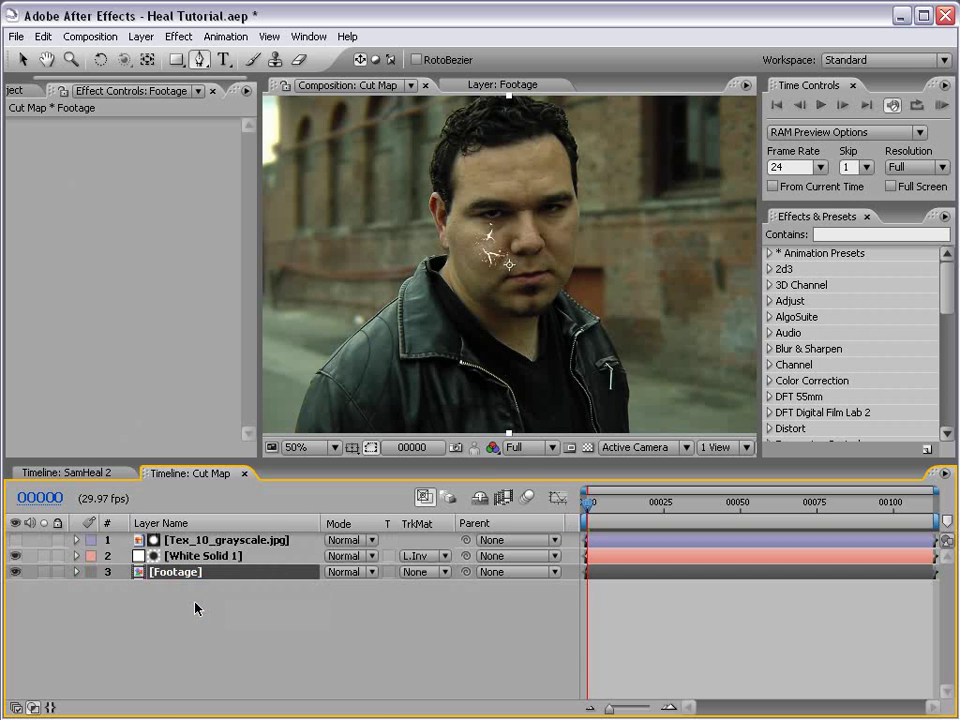
Step: Turn the Footage layer in Cut Map into a guide layer
right_click(160, 577)
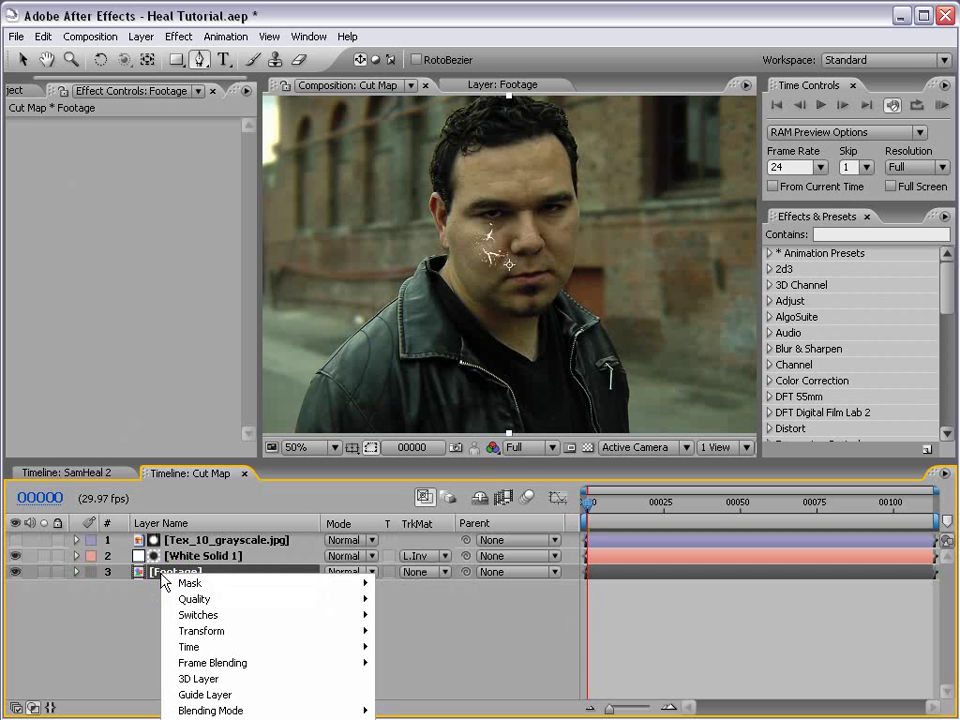
left_click(228, 695)
left_click(193, 620)
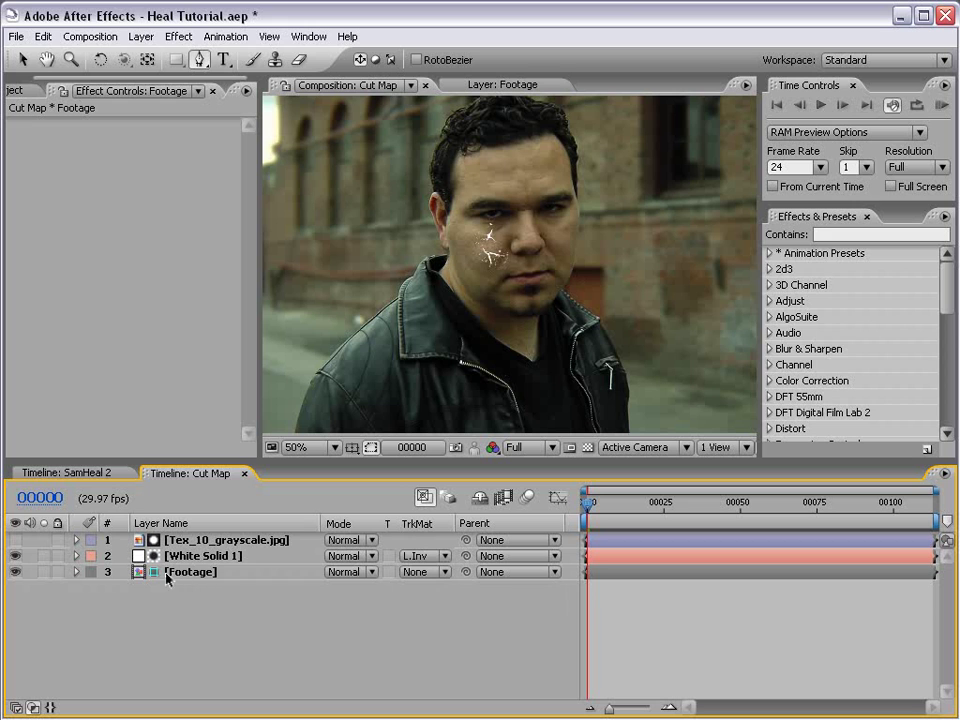
left_click(553, 336)
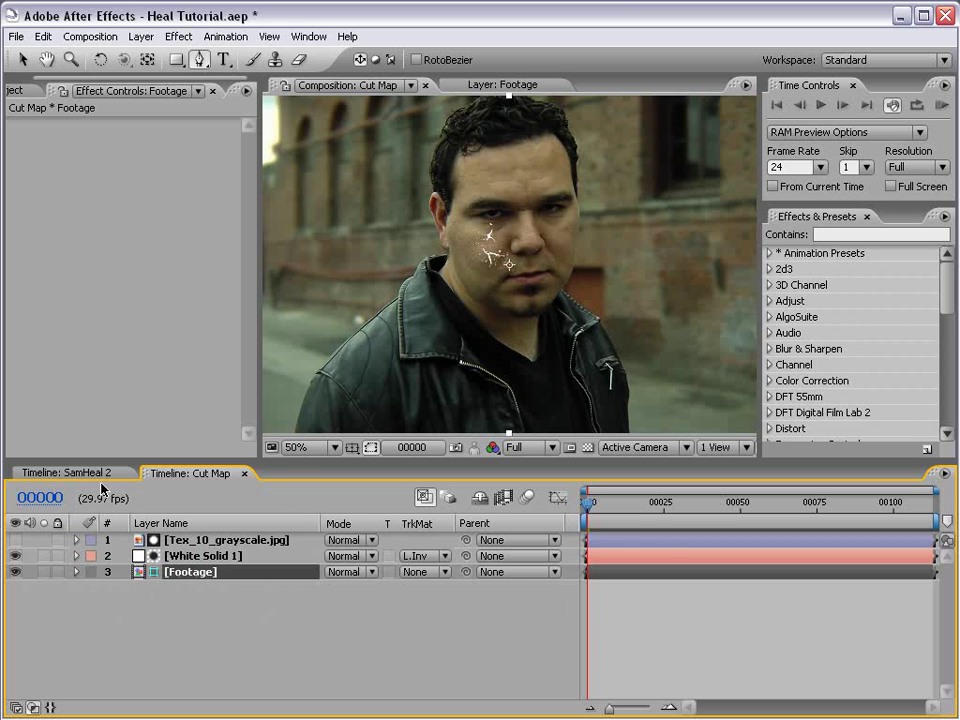
Step: Check the Cut Map layer alone in SamHeal 2 by temporarily hiding the Footage layer and turning off the transparency grid
left_click(70, 472)
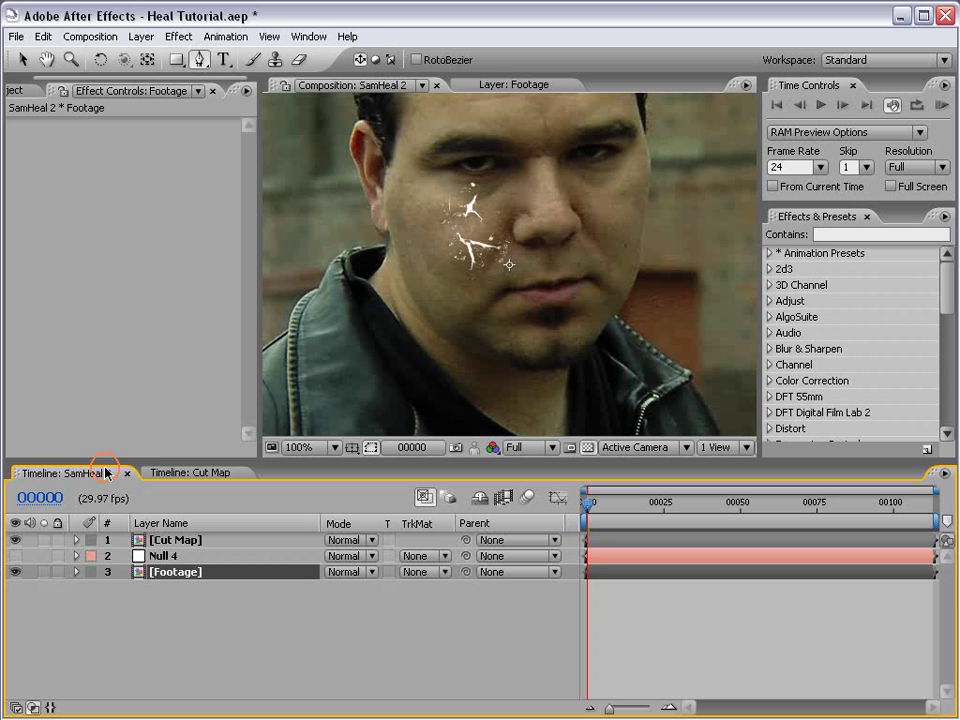
left_click(165, 540)
key("v")
left_click(15, 572)
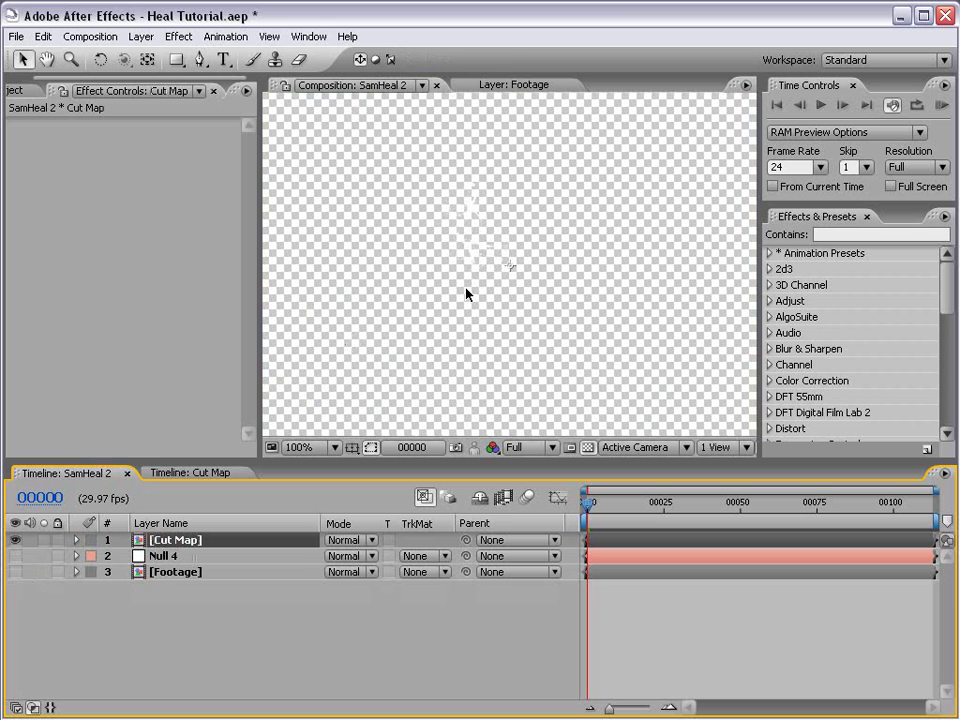
left_click(587, 447)
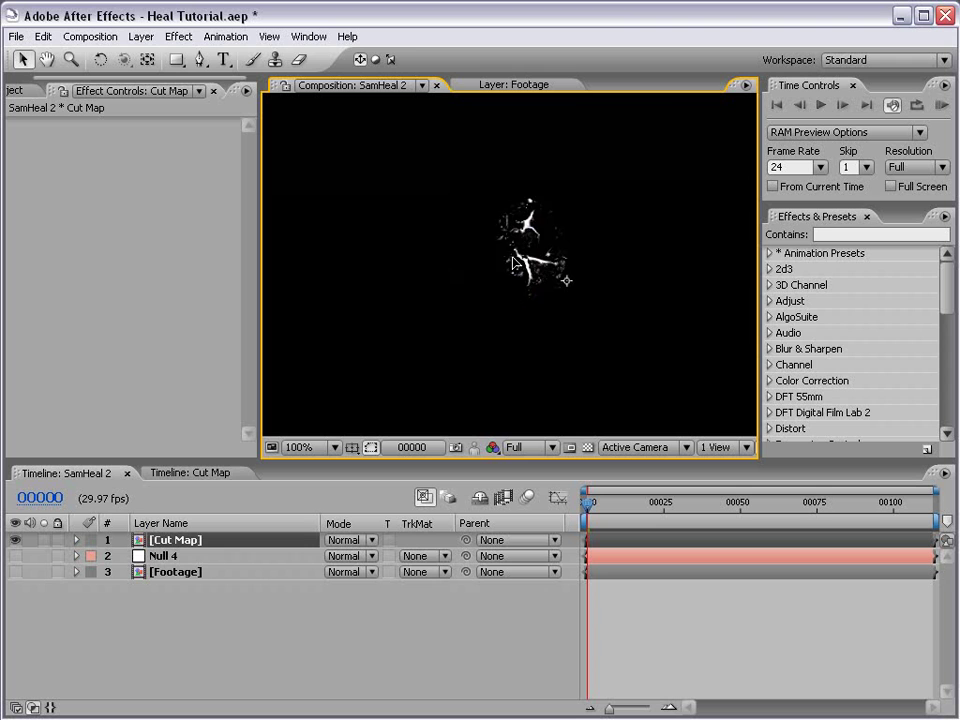
left_click(15, 572)
Step: Return to the Cut Map composition and select the White Solid 1 layer
left_click(182, 475)
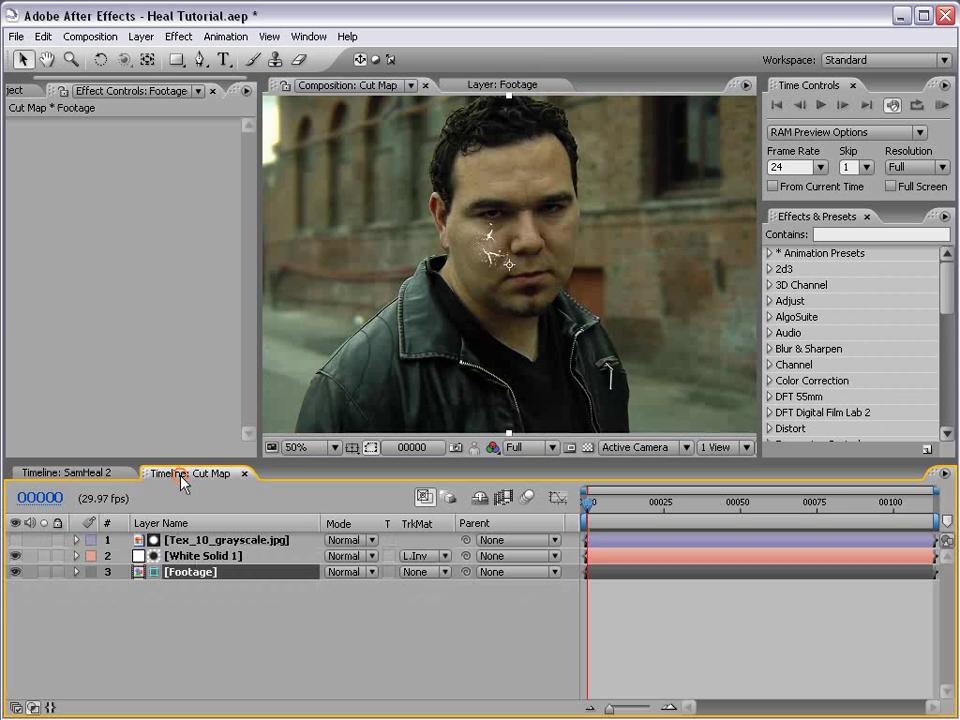
left_click(384, 590)
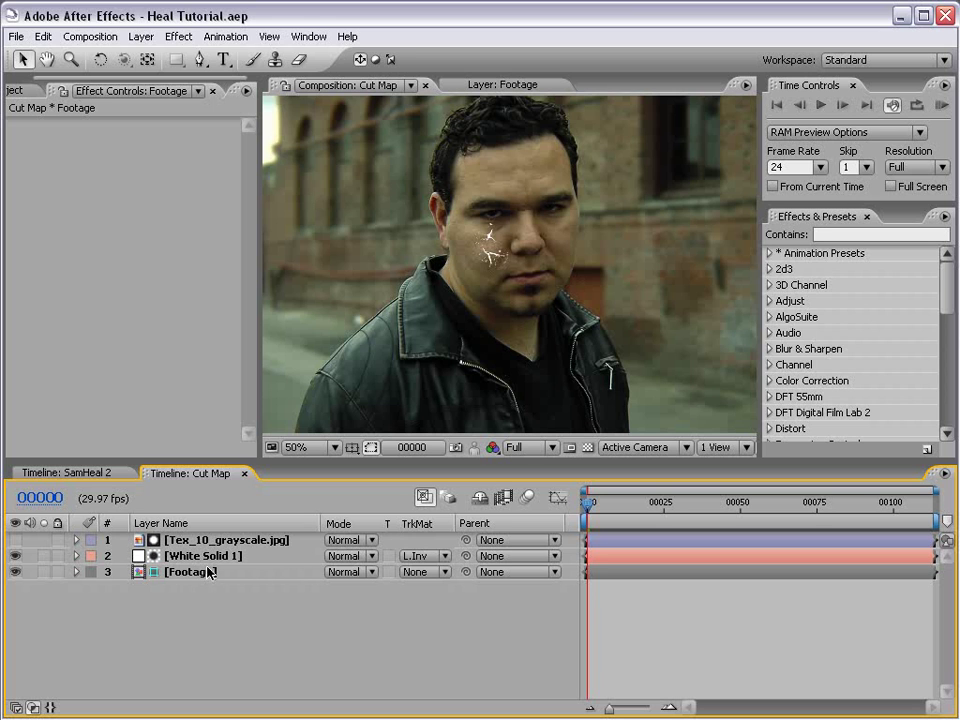
left_click(170, 556)
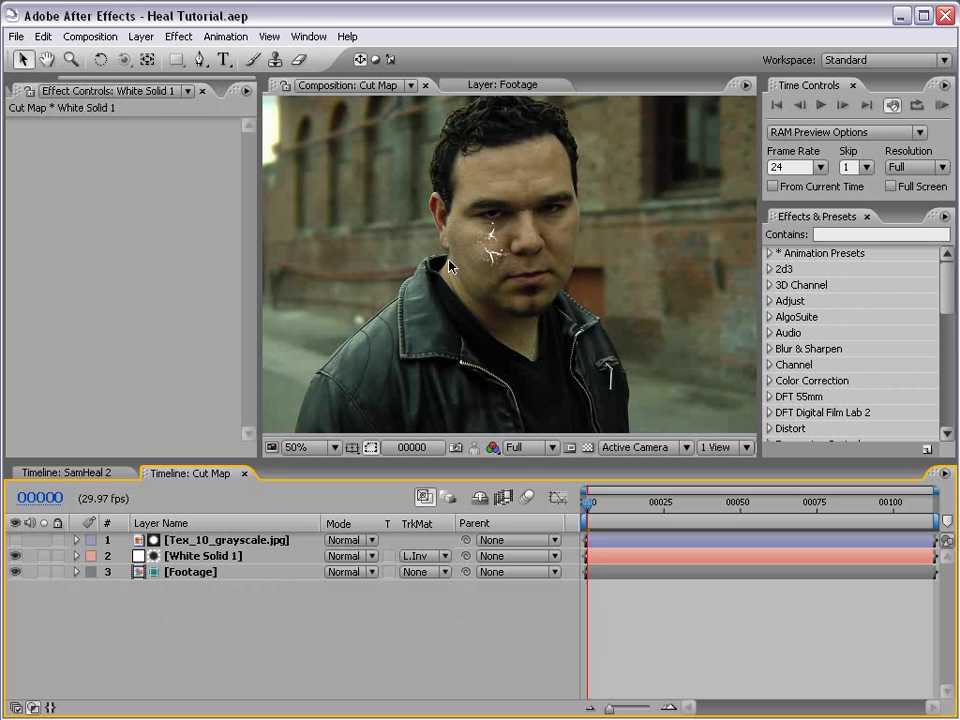
Step: Duplicate the Null 4 layer in the SamHeal 2 composition
left_click(96, 472)
left_click(190, 556)
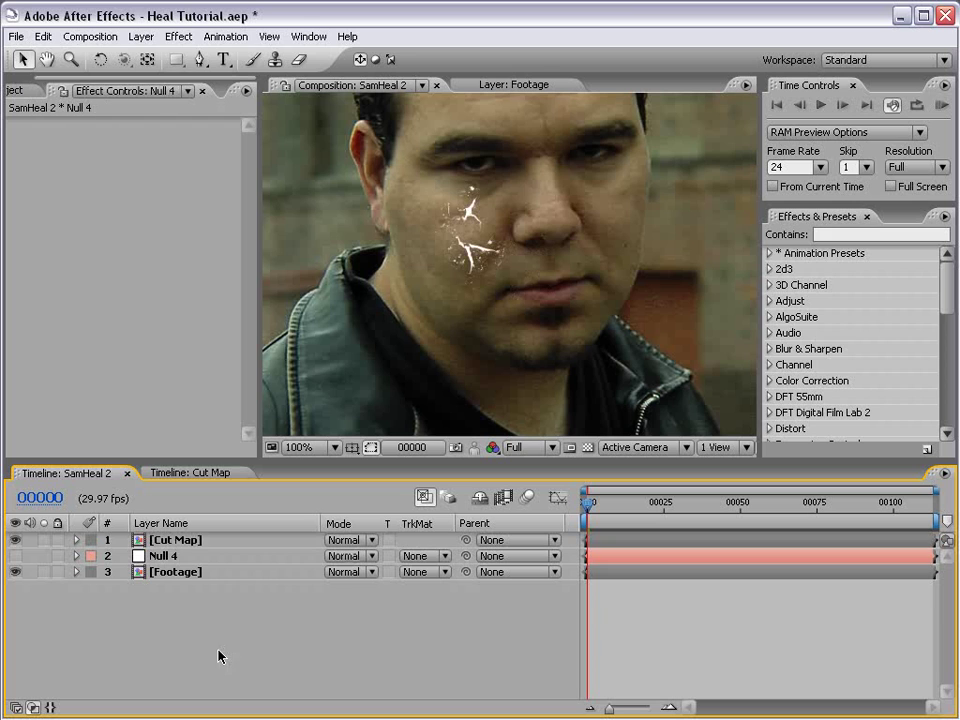
left_click(161, 557)
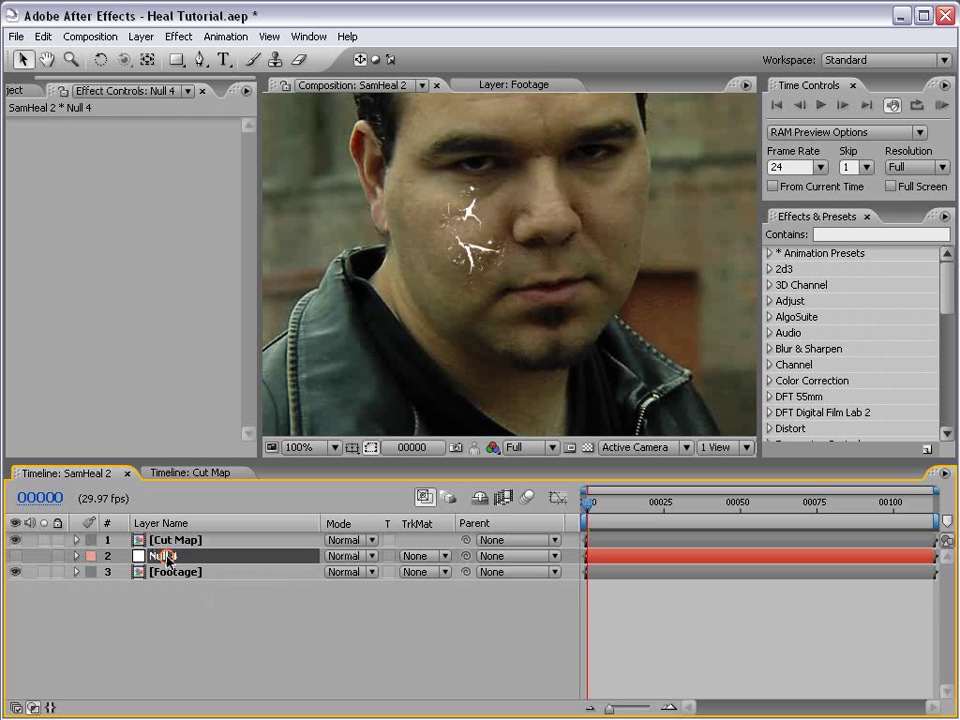
key("ctrl+d")
Step: Pre-compose the Cut Map layer together with the duplicated null as Cut PreComp, moving all attributes into the new composition
left_click(176, 541)
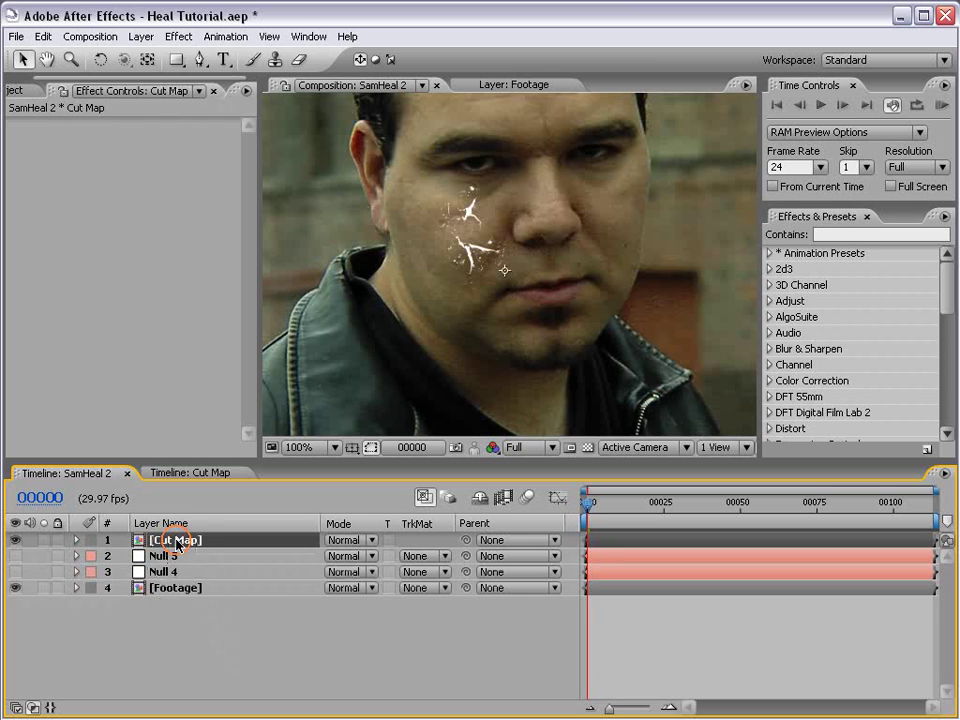
left_click(171, 559, "ctrl")
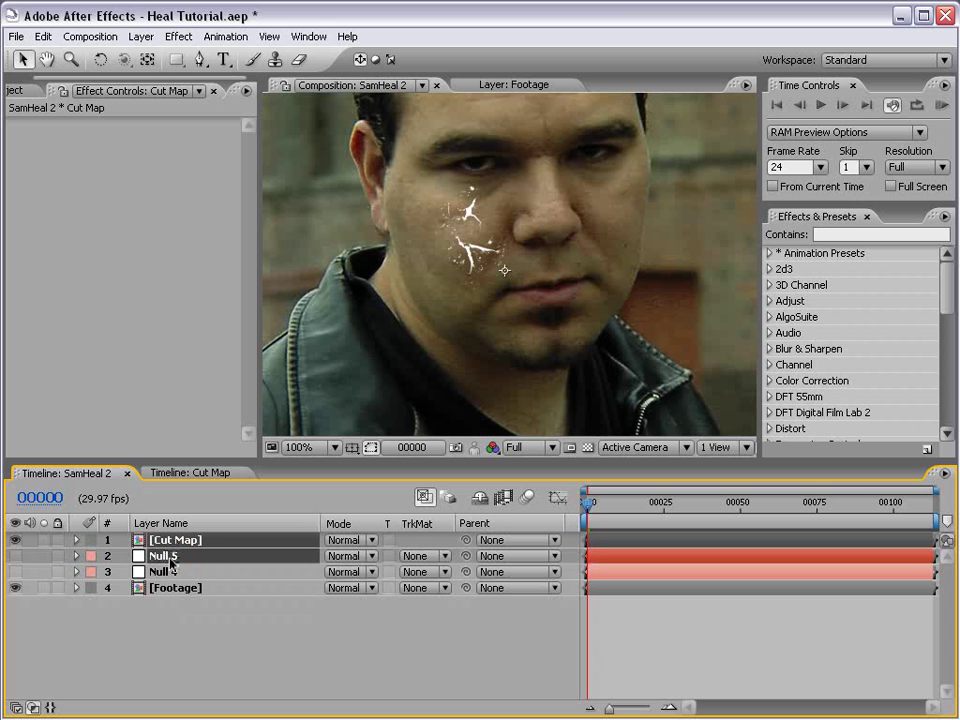
left_click(141, 37)
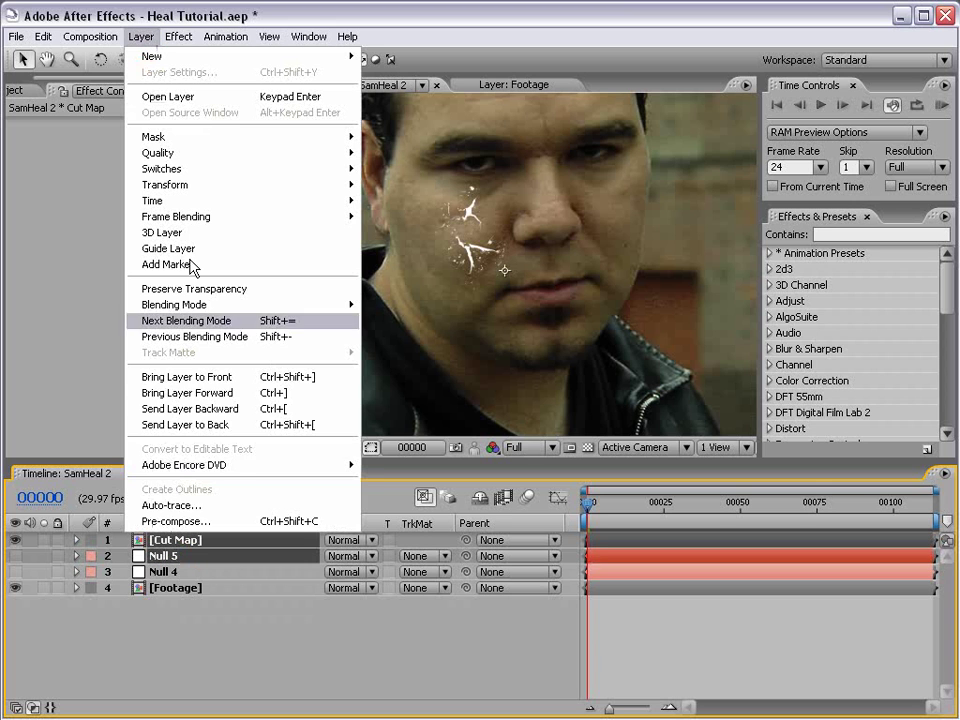
left_click(200, 530)
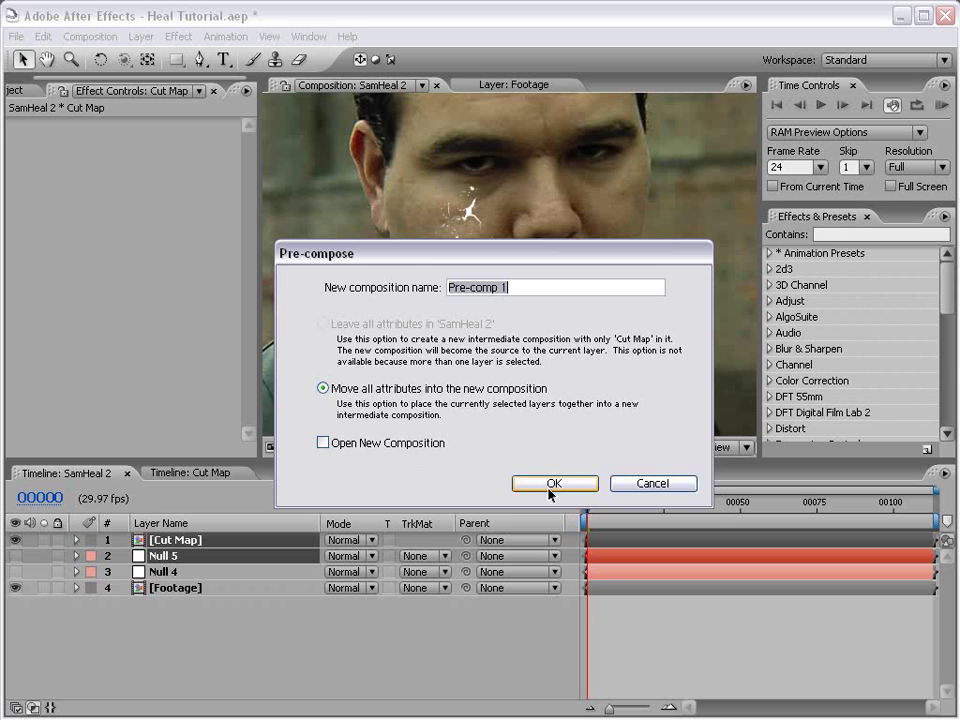
left_click(549, 287)
type("Cut")
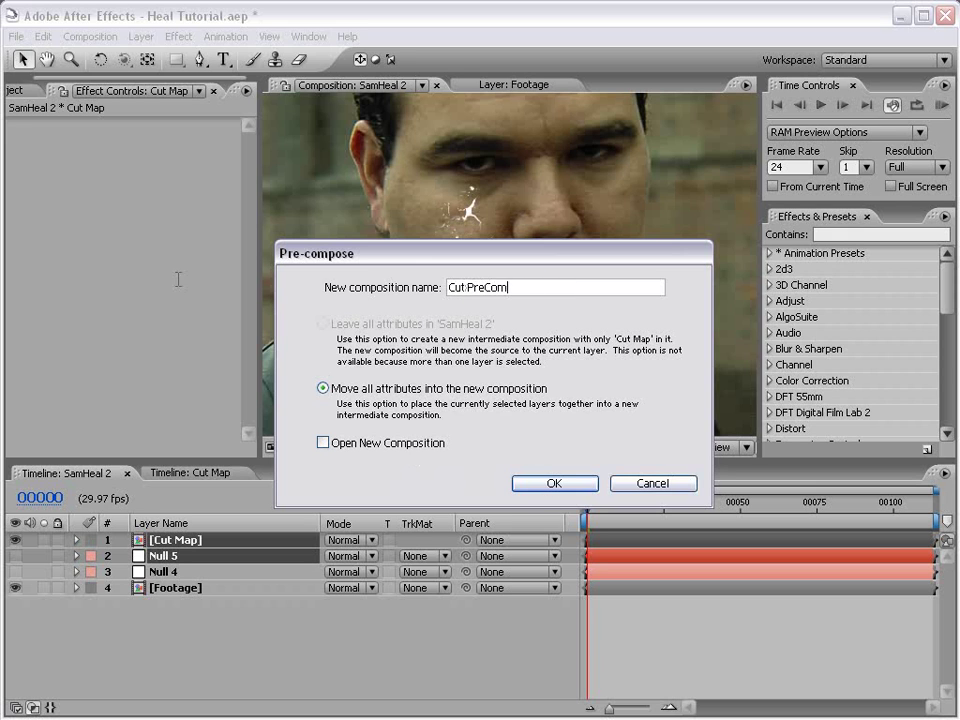
left_click(555, 487)
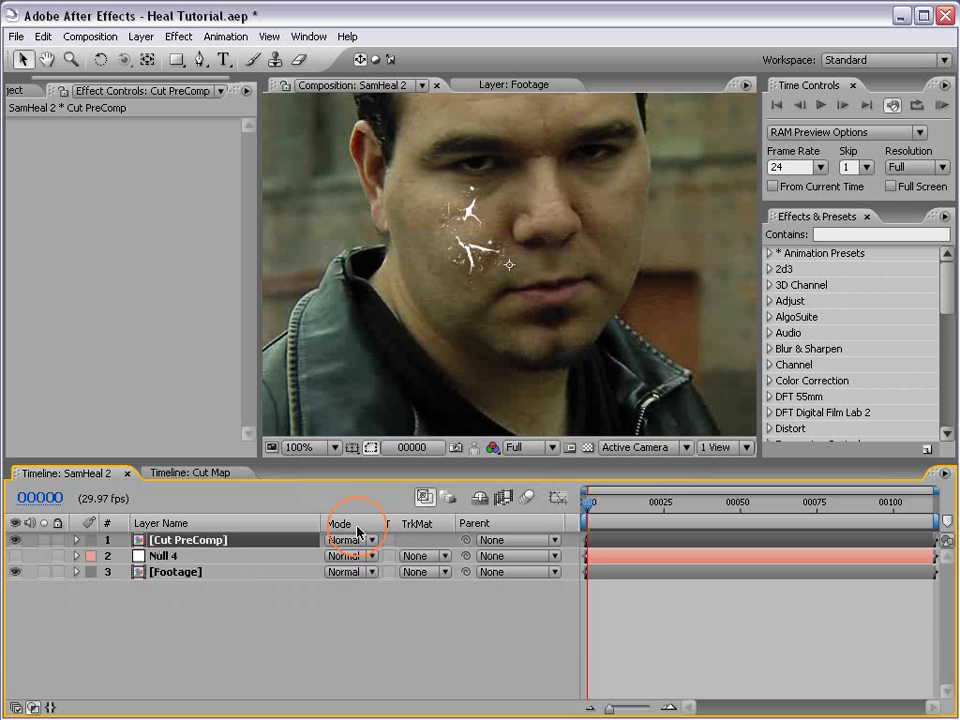
Step: Open the Cut PreComp composition, order its timeline between SamHeal 2 and Cut Map, and compare it with SamHeal 2
left_click(165, 557)
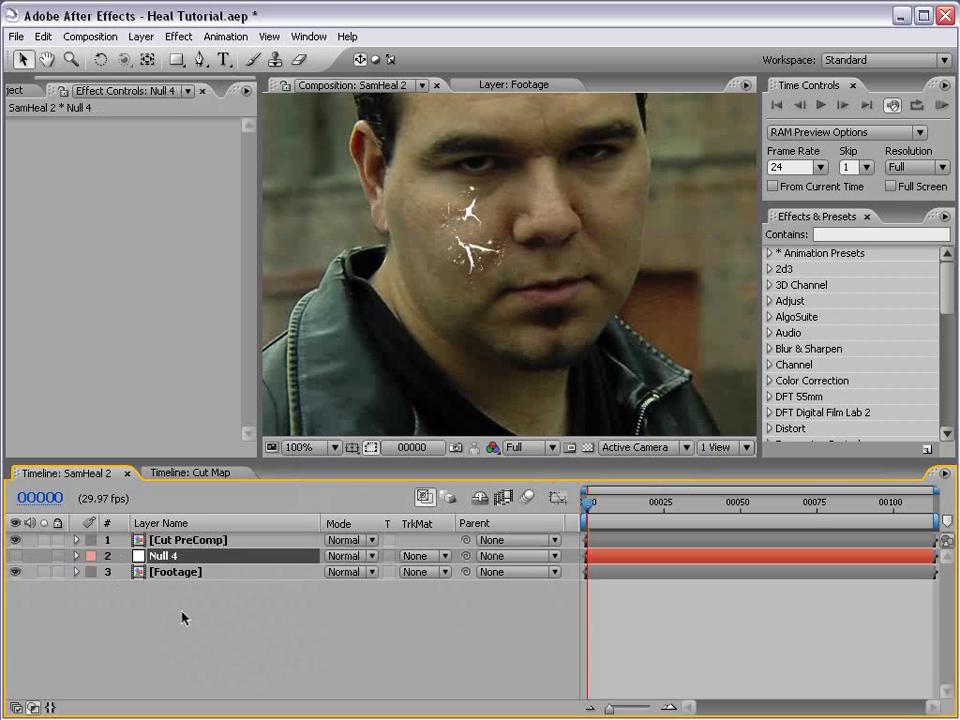
double_click(172, 541)
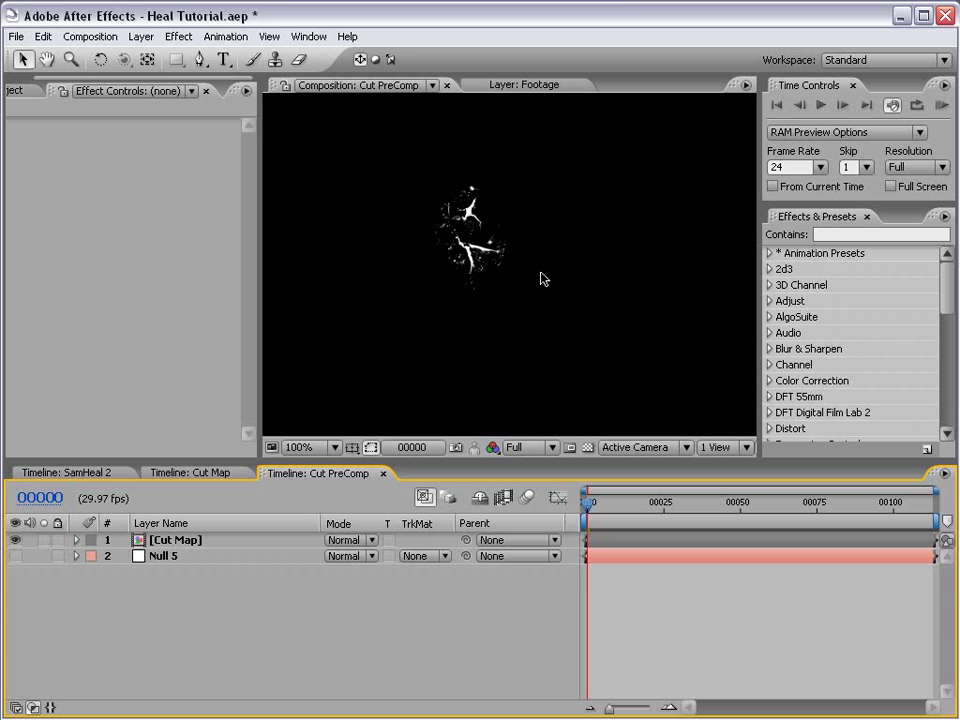
key("comma")
key("comma")
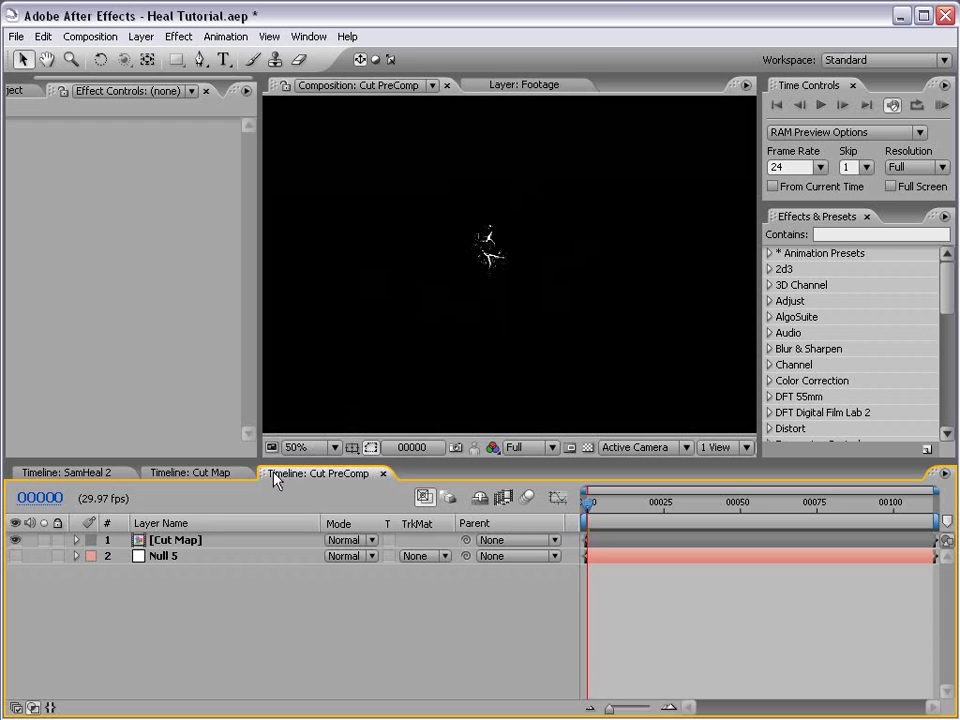
left_click_drag(274, 477, 183, 482)
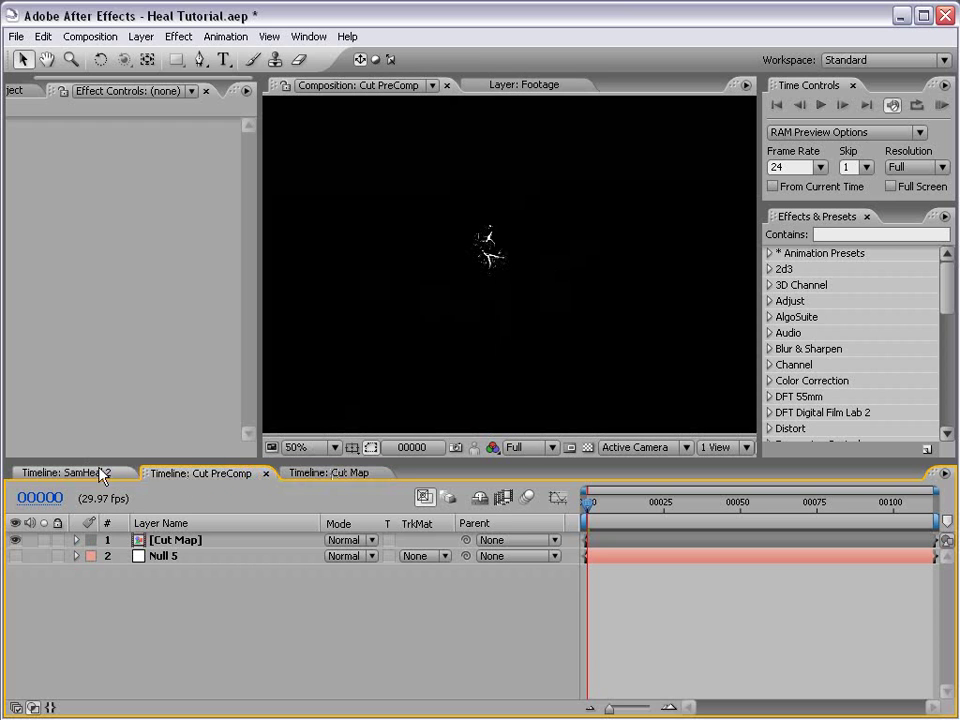
left_click(68, 476)
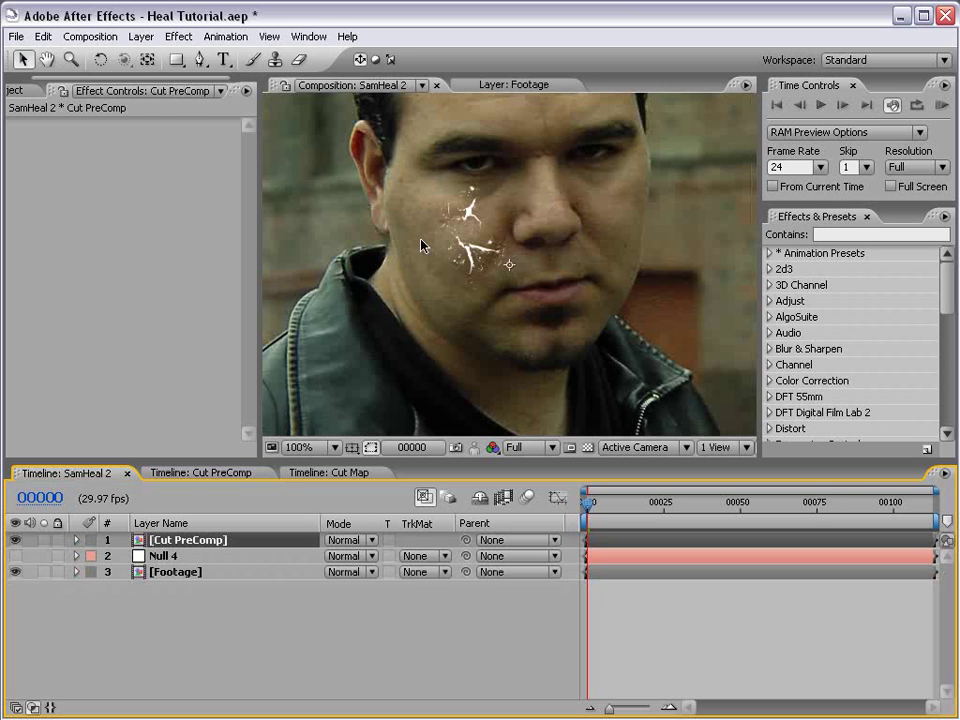
left_click(181, 475)
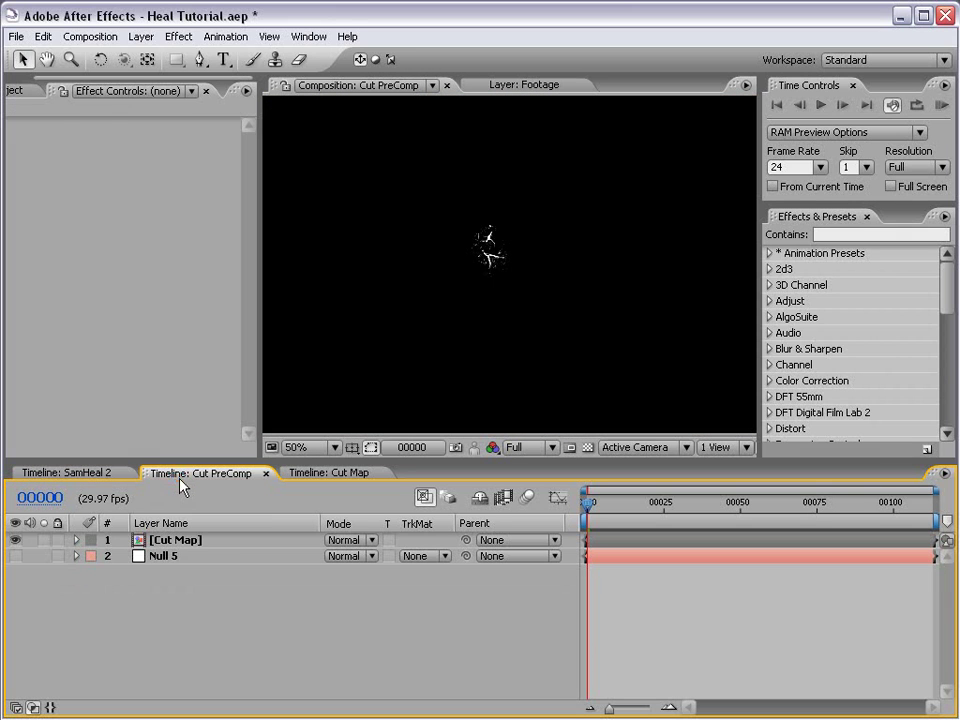
Step: Review the Cut Map layer in Cut PreComp and the Tex_10_grayscale.jpg layer inside the Cut Map composition
left_click(180, 539)
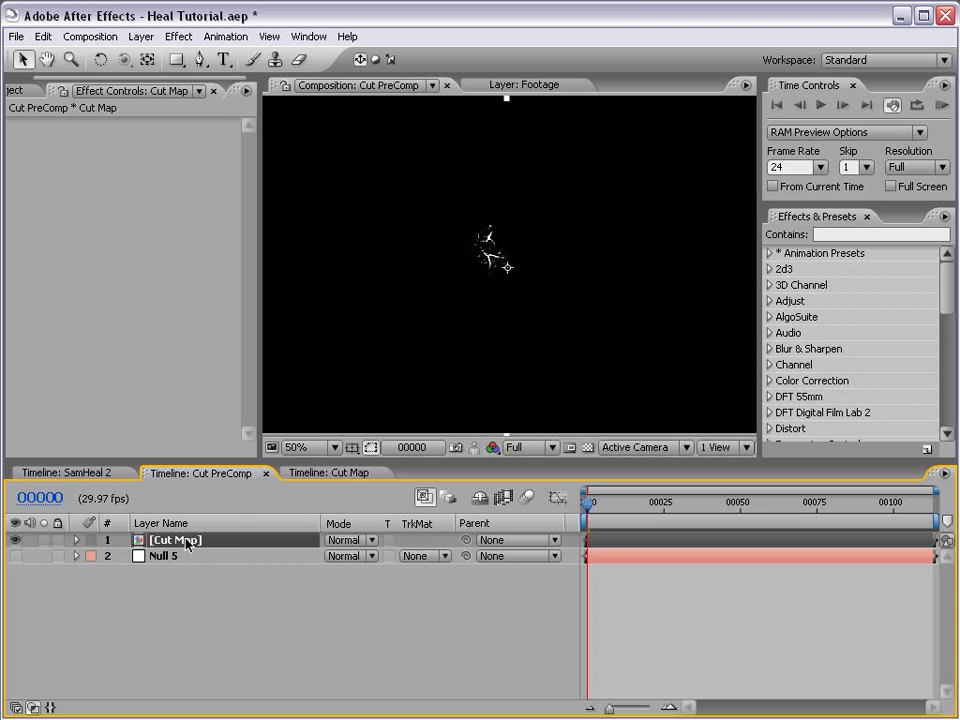
left_click(328, 472)
left_click(210, 539)
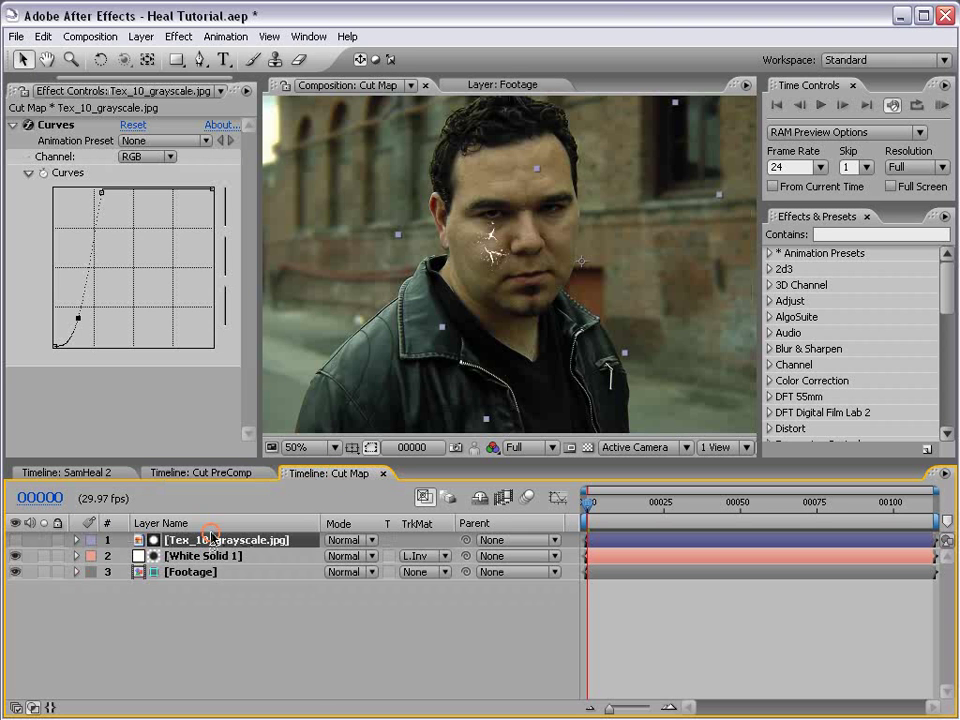
left_click(492, 282)
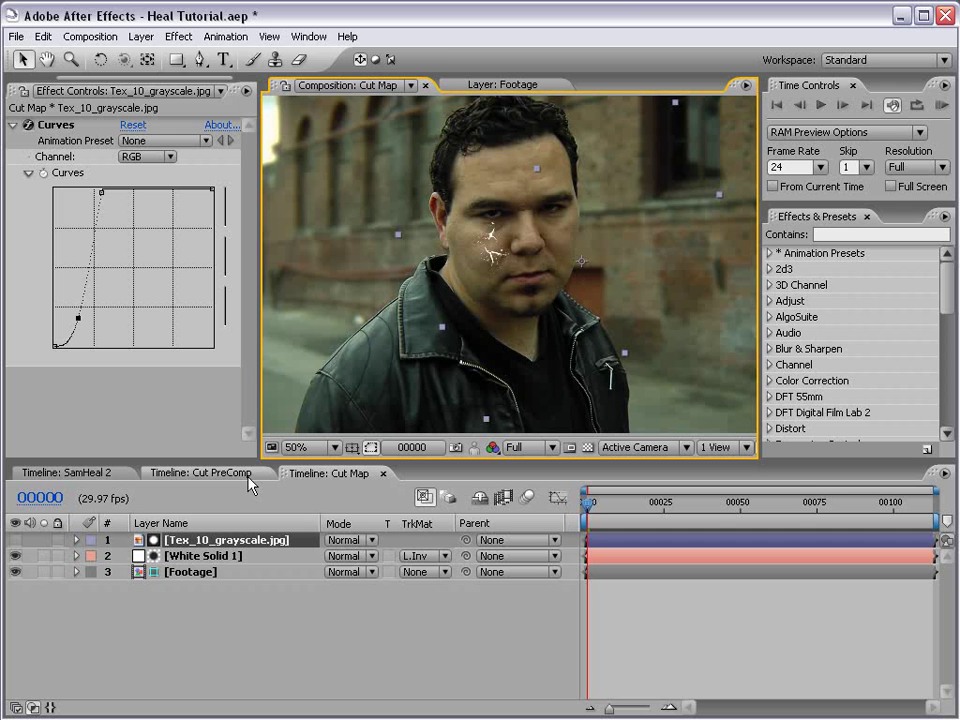
left_click(195, 473)
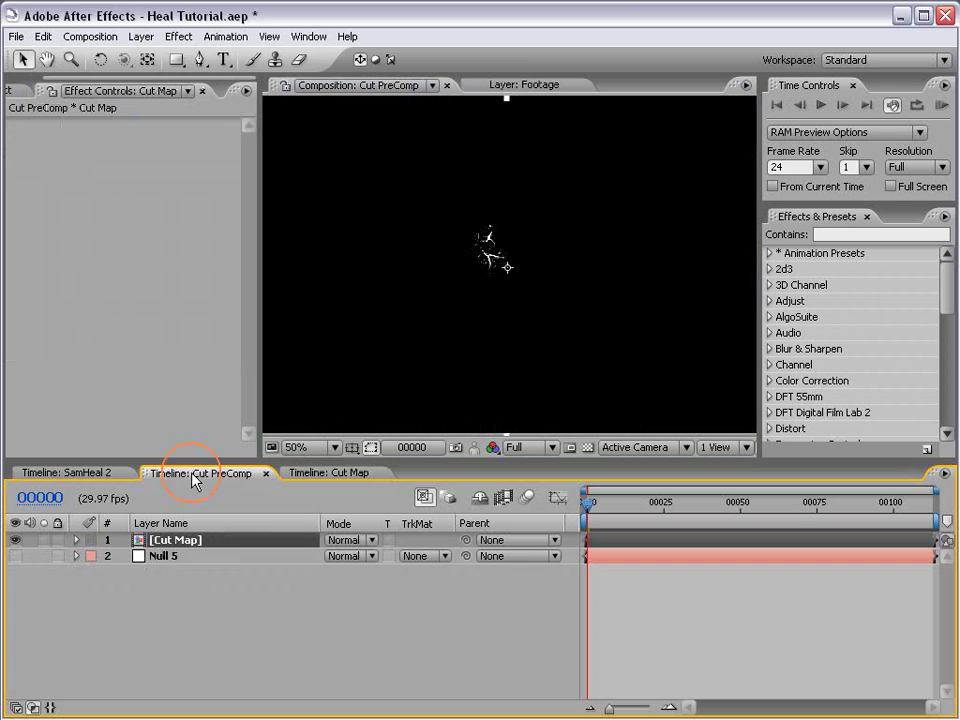
Step: Copy the Footage layer from SamHeal 2 into the Cut PreComp composition and place it beneath all other layers
left_click(77, 475)
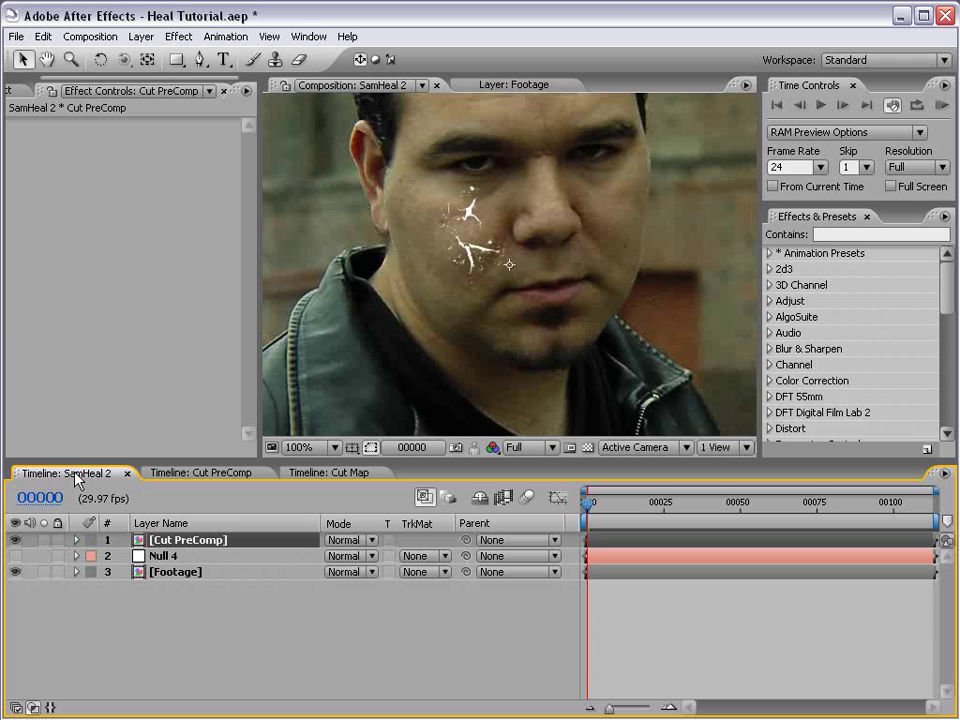
left_click(187, 576)
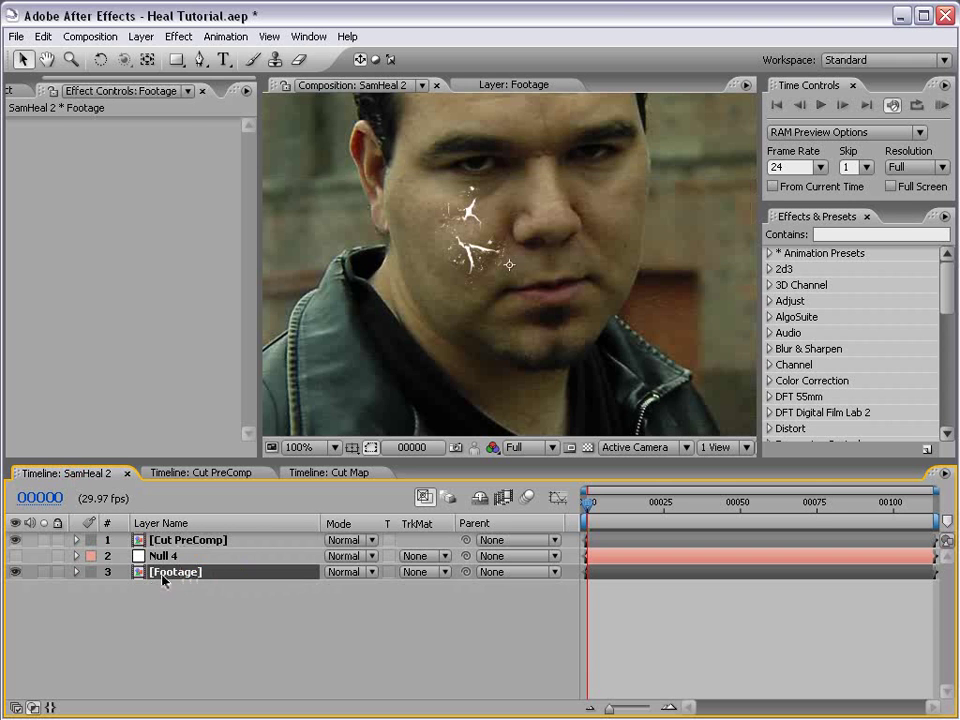
left_click(198, 472)
key("ctrl+v")
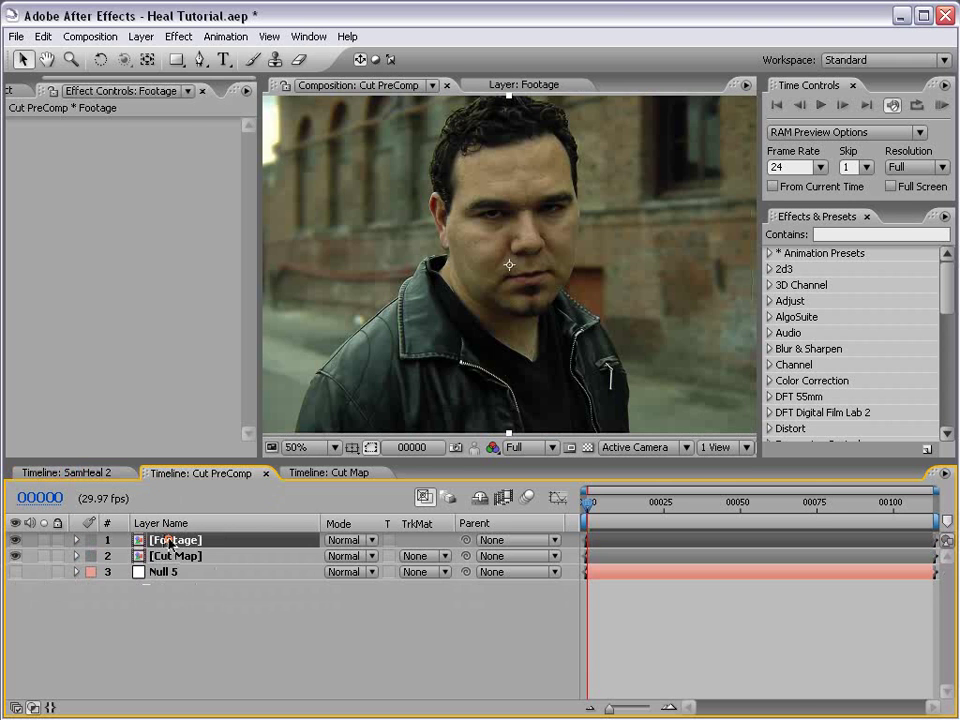
key("ctrl+shift+[")
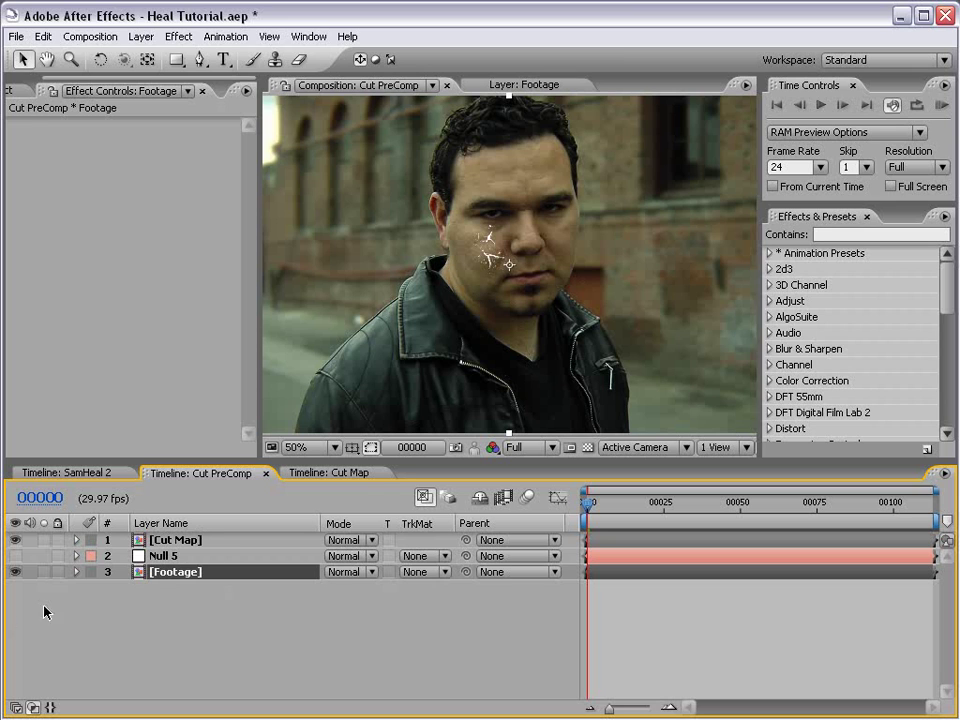
Step: In Cut PreComp, parent the Cut Map layer to Null 5 and make the Footage layer a guide layer
left_click(172, 540)
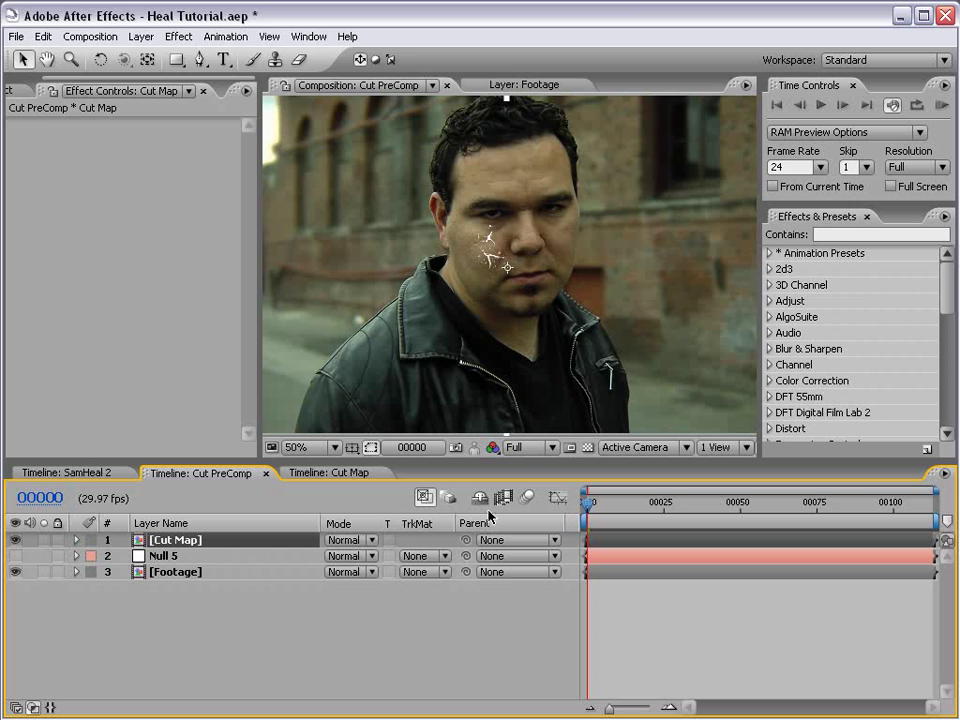
left_click_drag(466, 543, 175, 563)
left_click(153, 573)
right_click(157, 578)
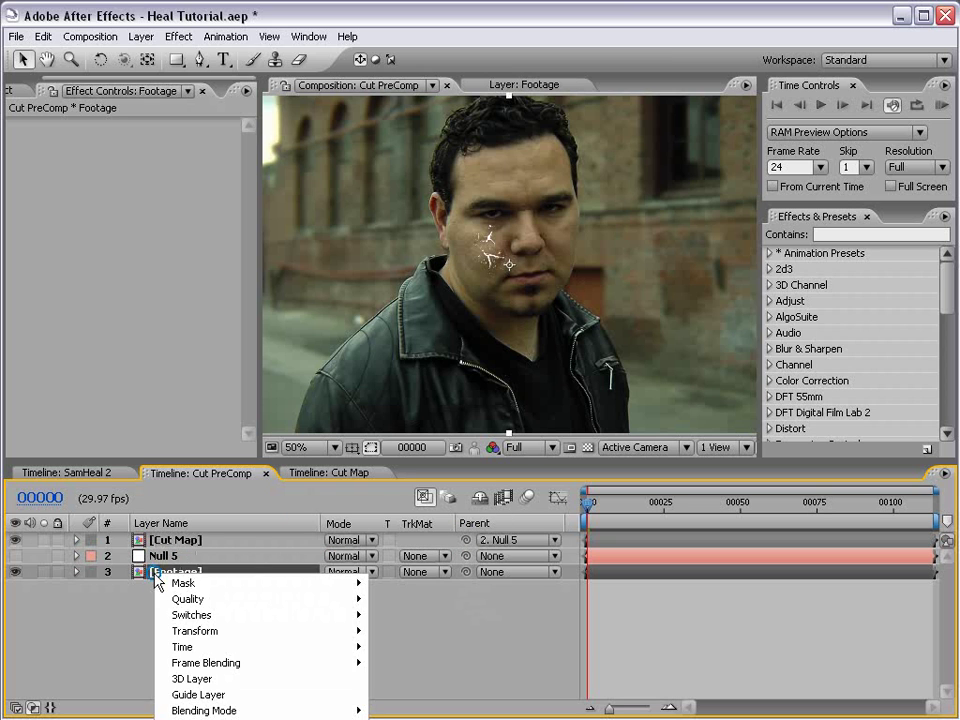
left_click(205, 695)
Step: Return to SamHeal 2, test-move the Cut PreComp layer over the face, and save the project
left_click(68, 472)
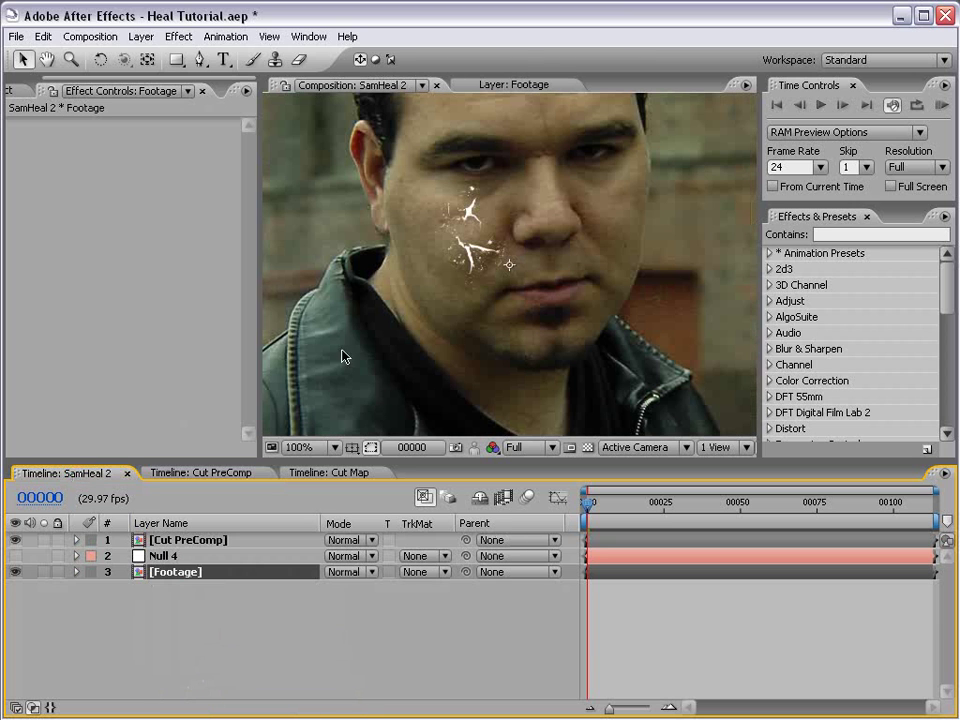
left_click(546, 229)
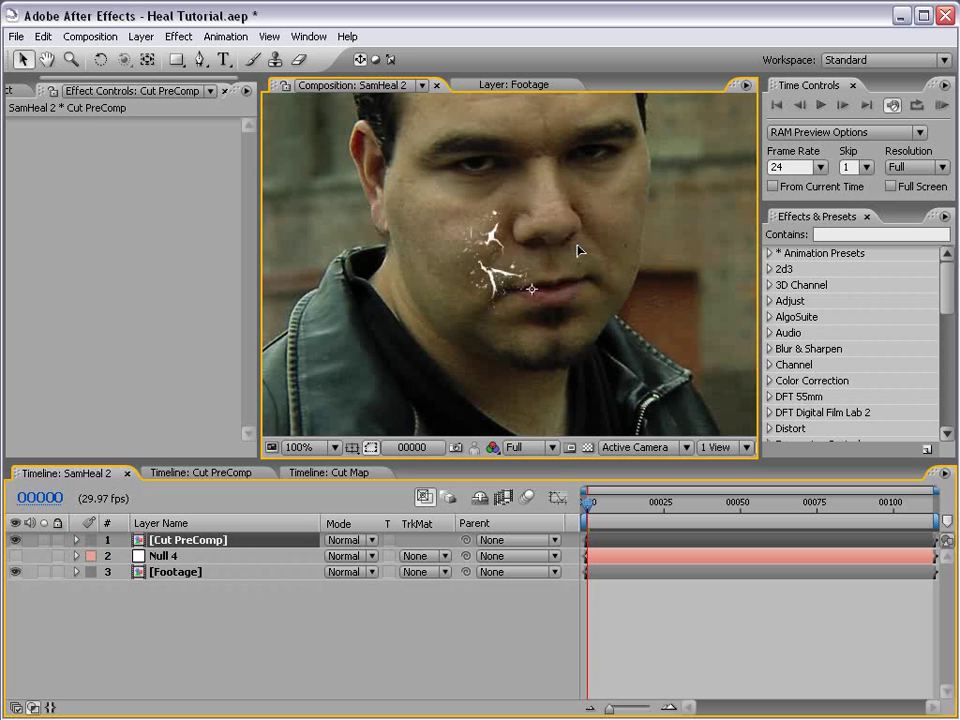
key("ctrl+s")
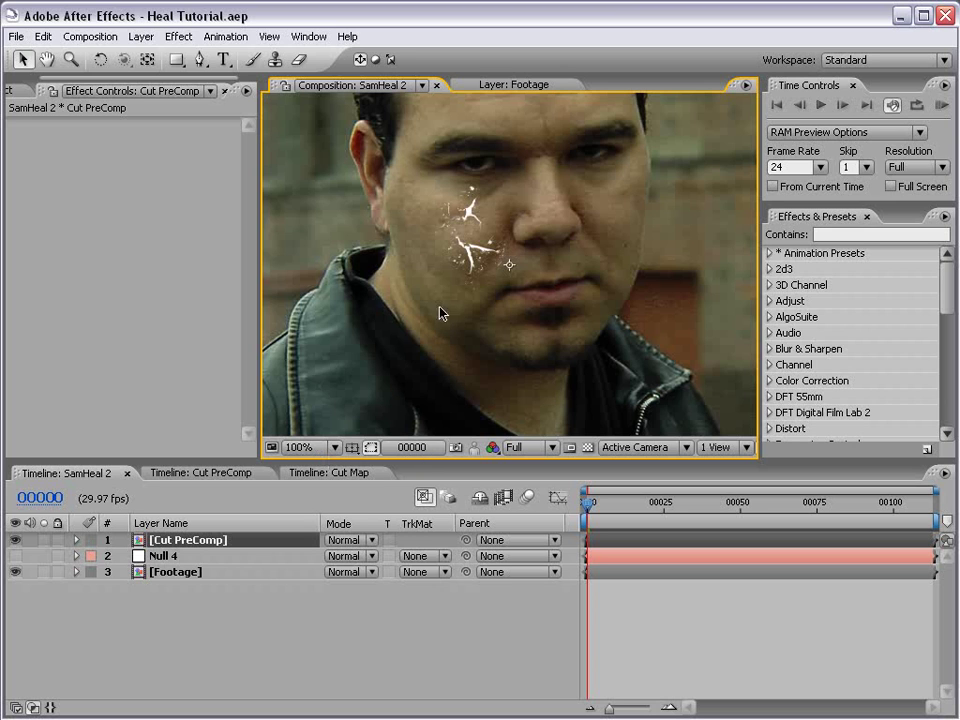
Step: Find the CC Glass effect and apply it to the Footage layer in SamHeal 2
left_click(826, 234)
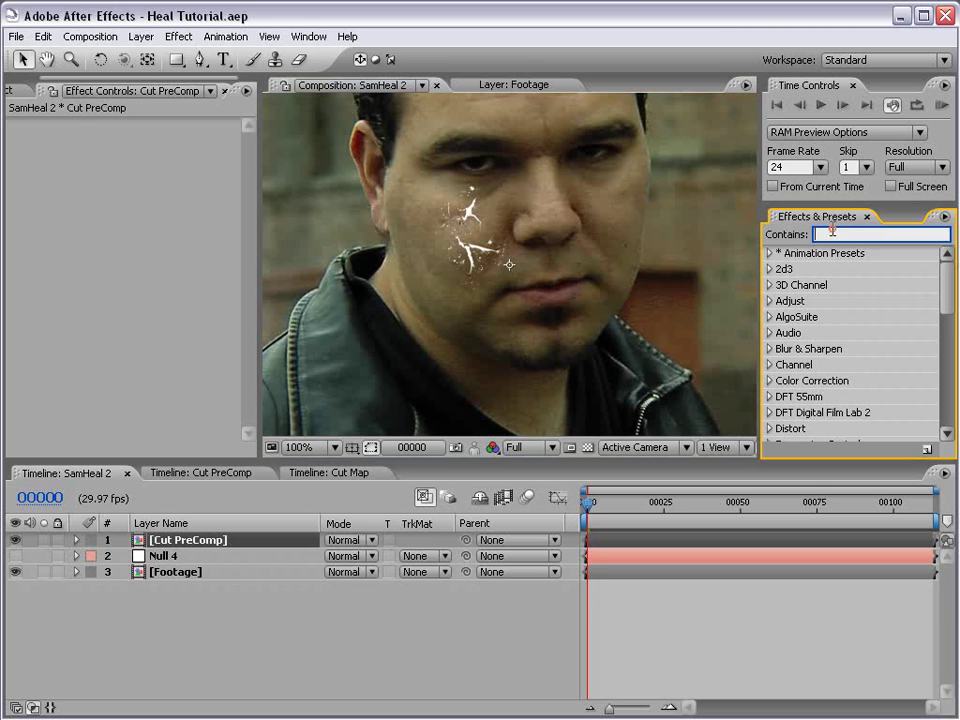
type("glass")
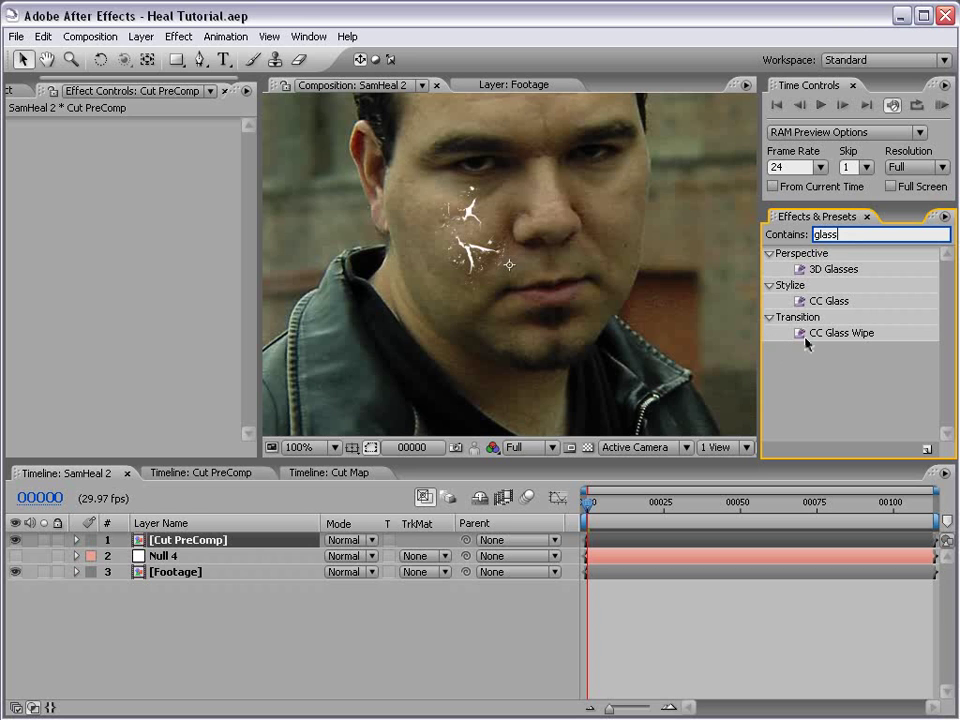
left_click_drag(824, 301, 176, 574)
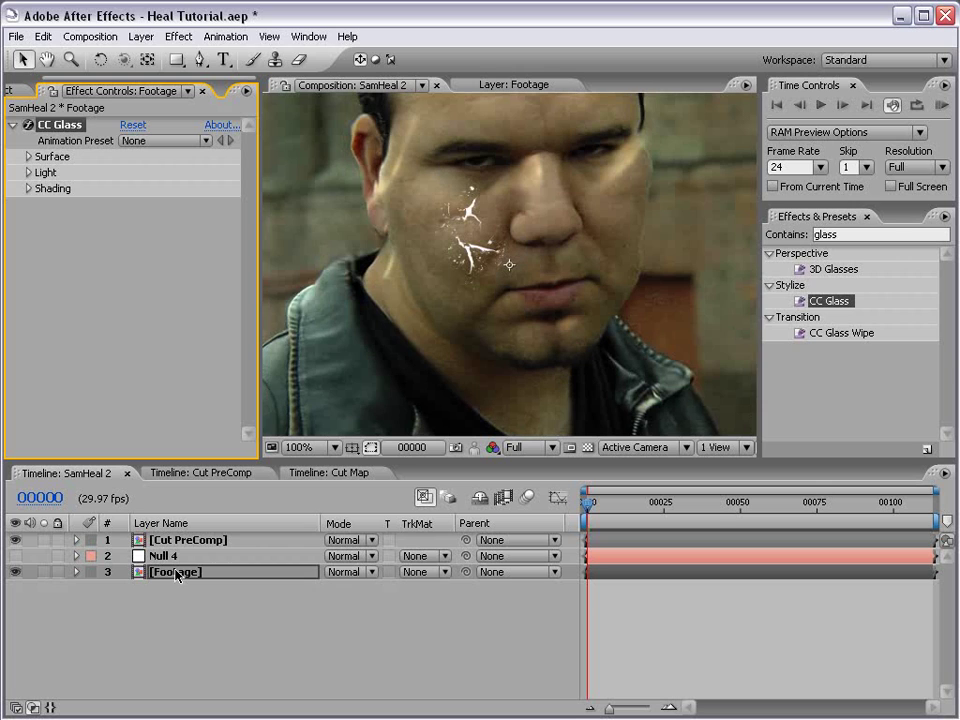
Step: Use the Cut PreComp layer as the CC Glass bump map and hide that layer in the composition
left_click(29, 157)
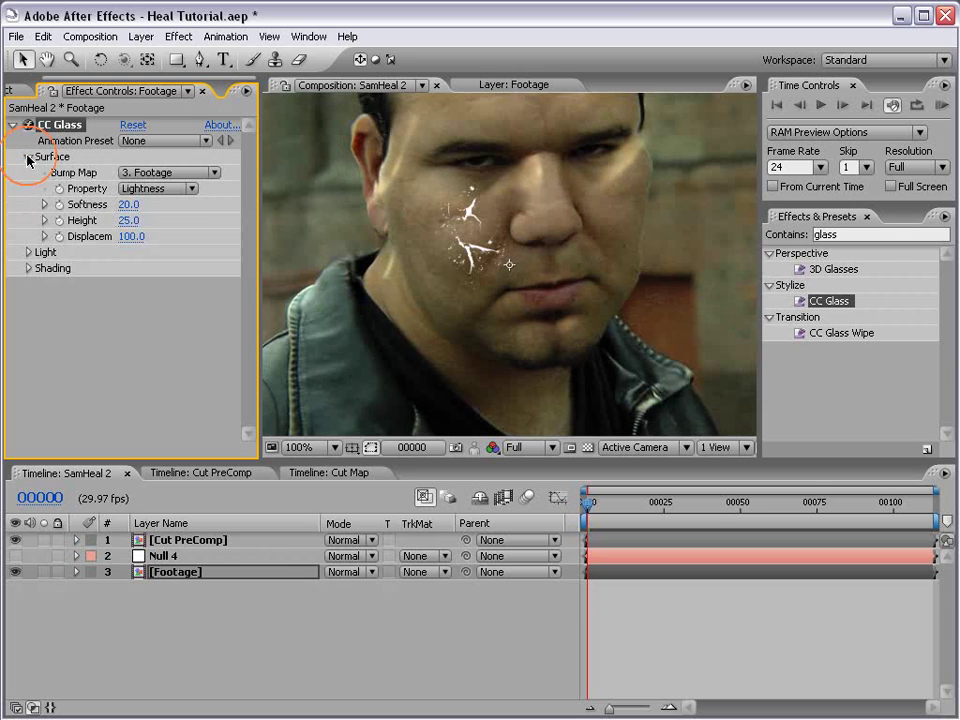
left_click(163, 172)
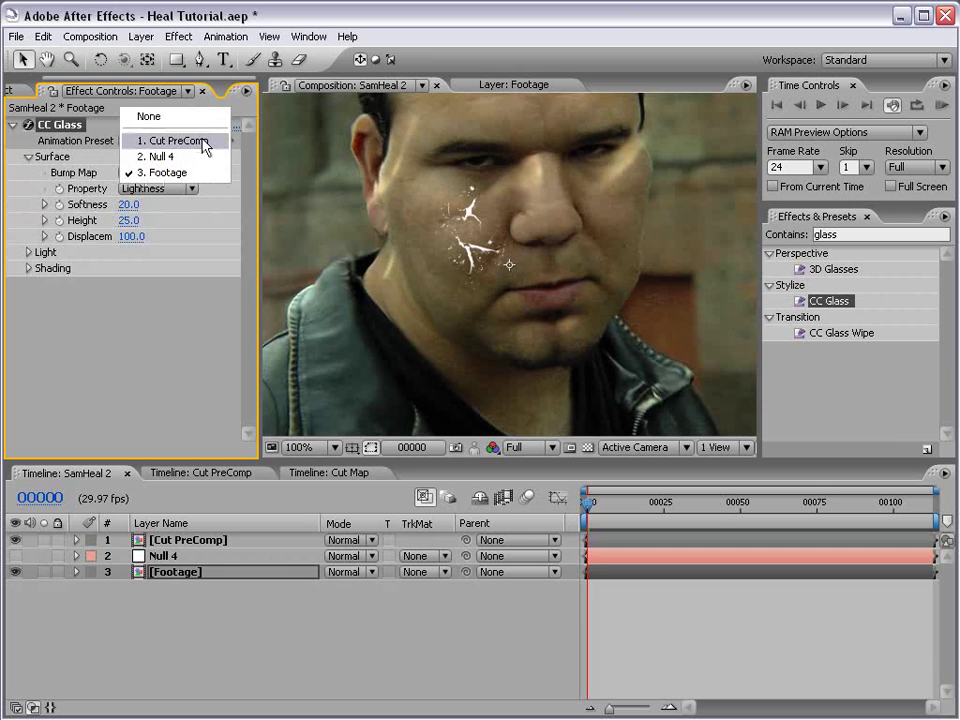
left_click(203, 142)
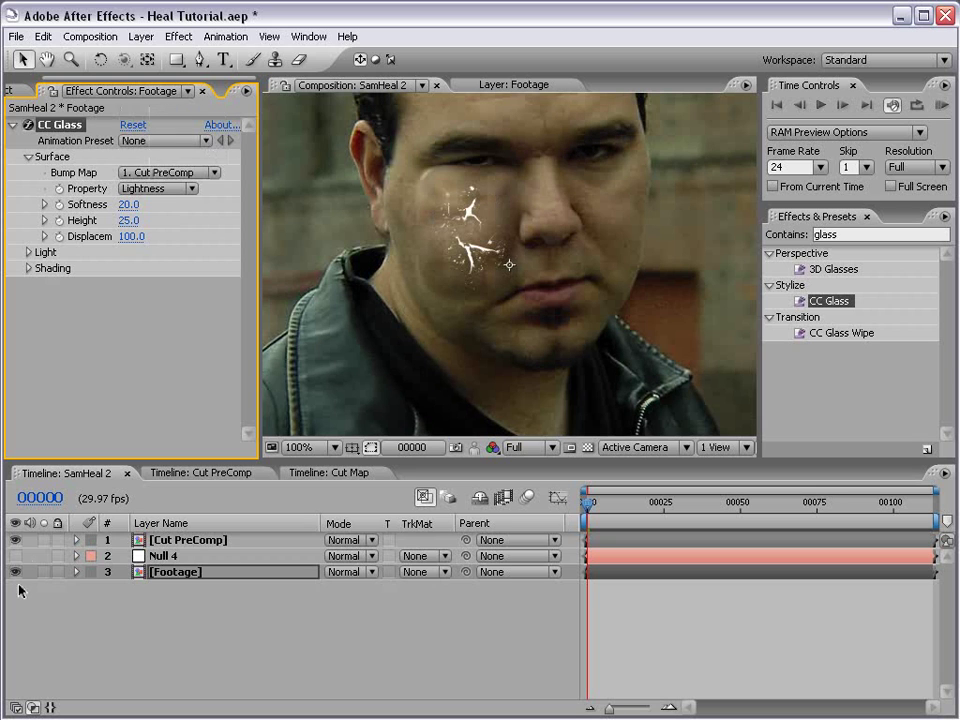
left_click(15, 540)
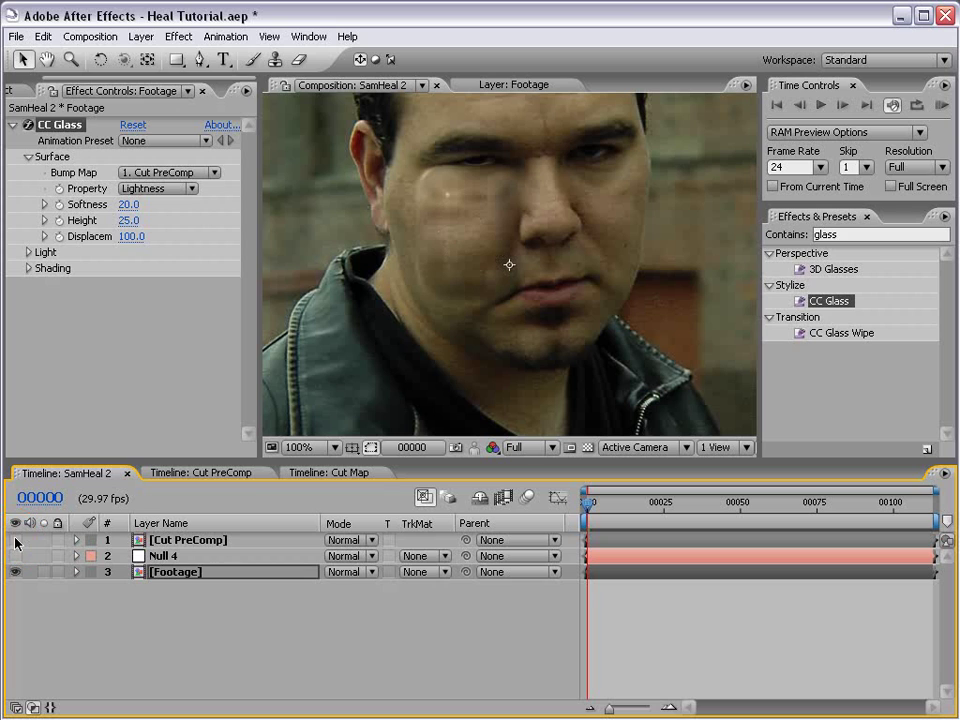
Step: Set the CC Glass surface softness to 0 and its bump map property to Alpha
left_click(128, 204)
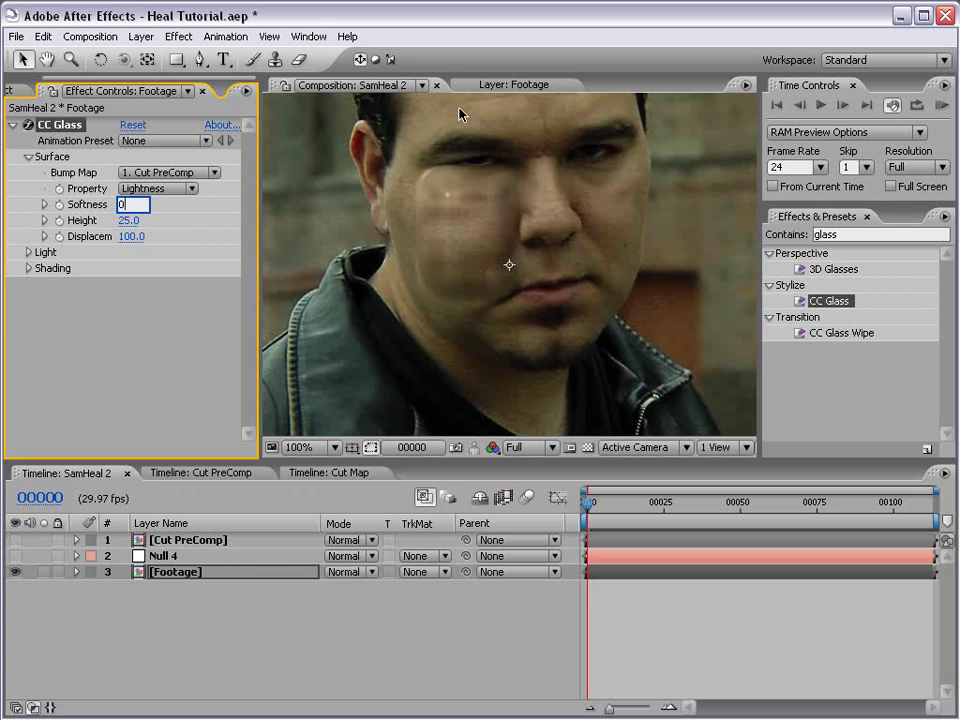
type("0")
key("Return")
key("period")
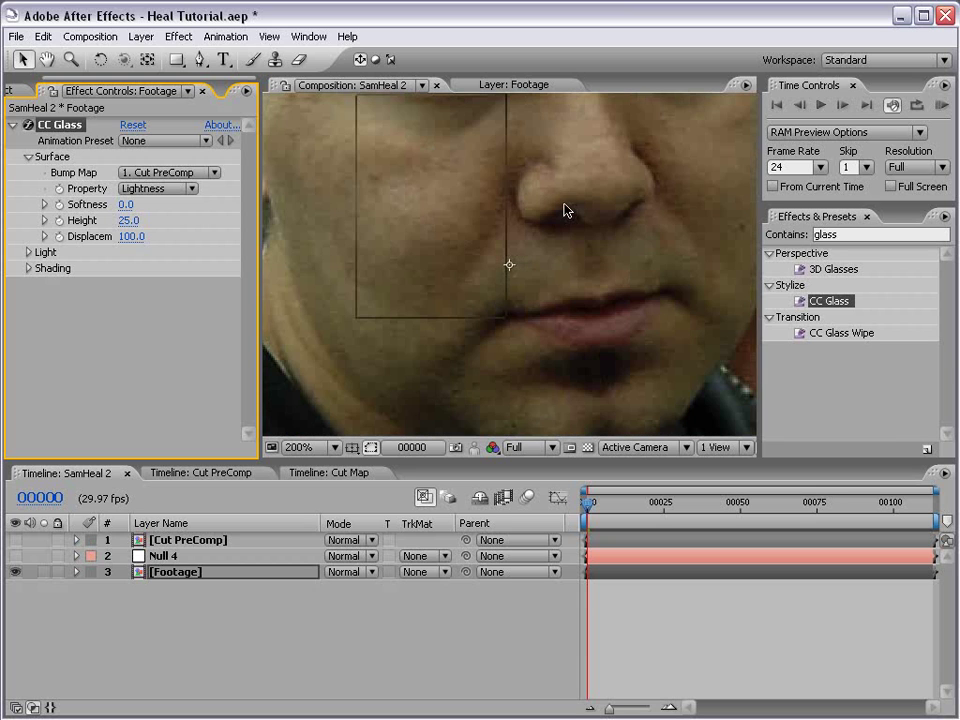
left_click(150, 189)
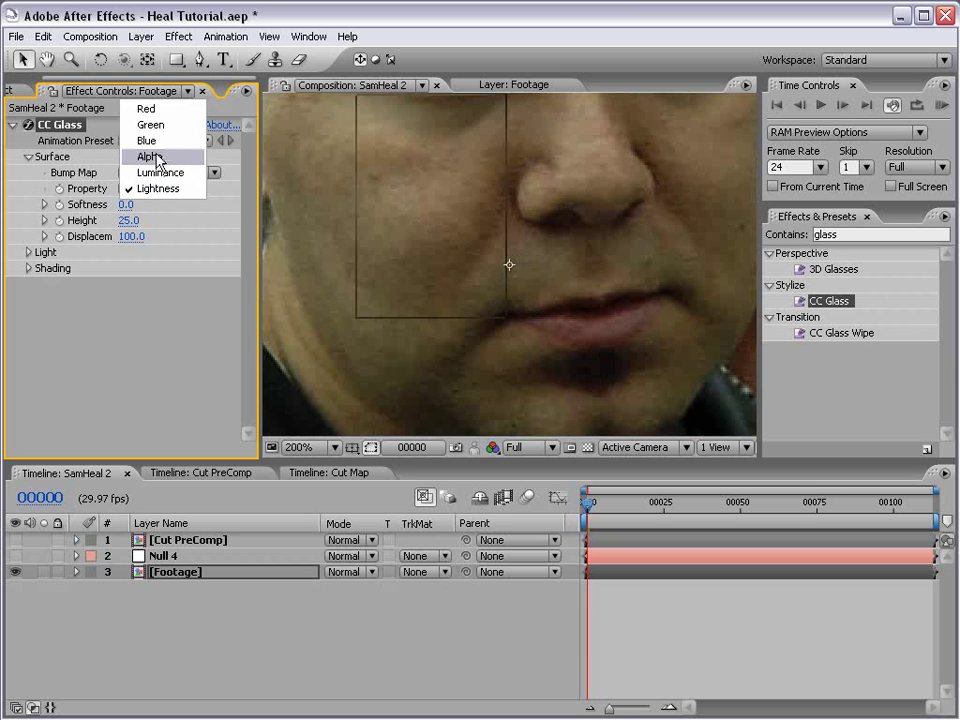
left_click(155, 155)
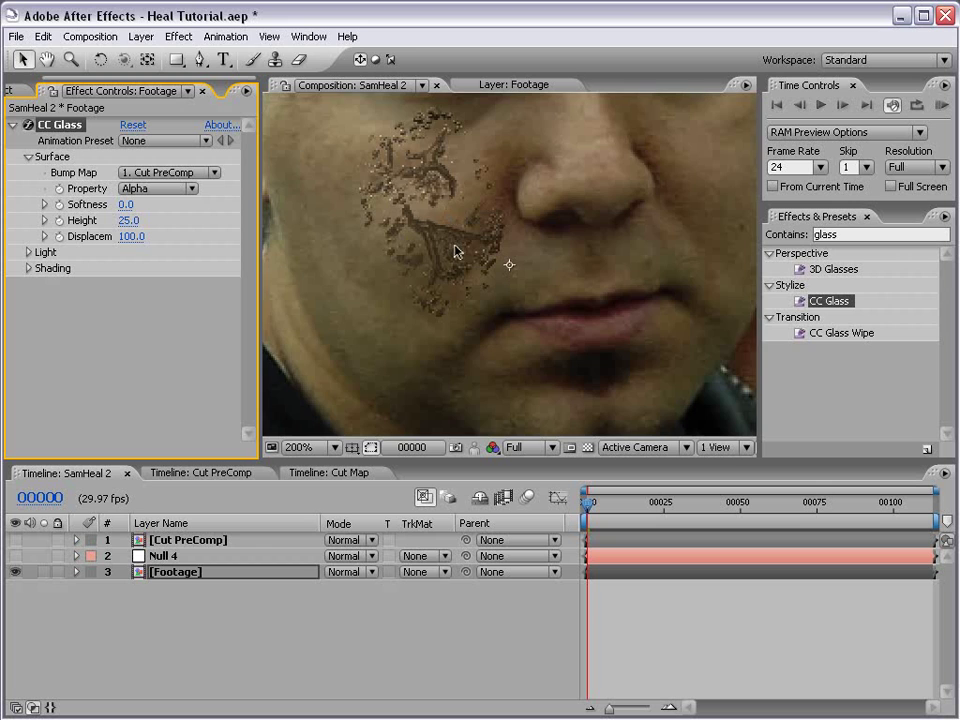
Step: Set the CC Glass surface height to 2 and displacement to 50, and save the project
scroll(462, 230, "down", 1)
scroll(474, 242, "up", 1)
left_click_drag(474, 242, 493, 240)
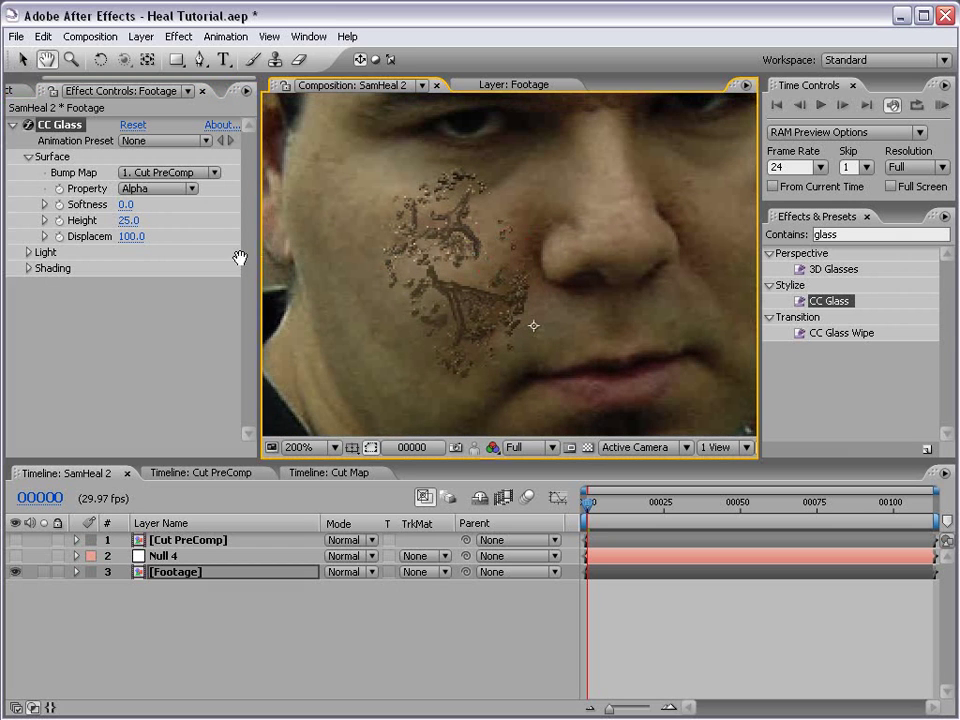
left_click(128, 220)
type("2")
key("Return")
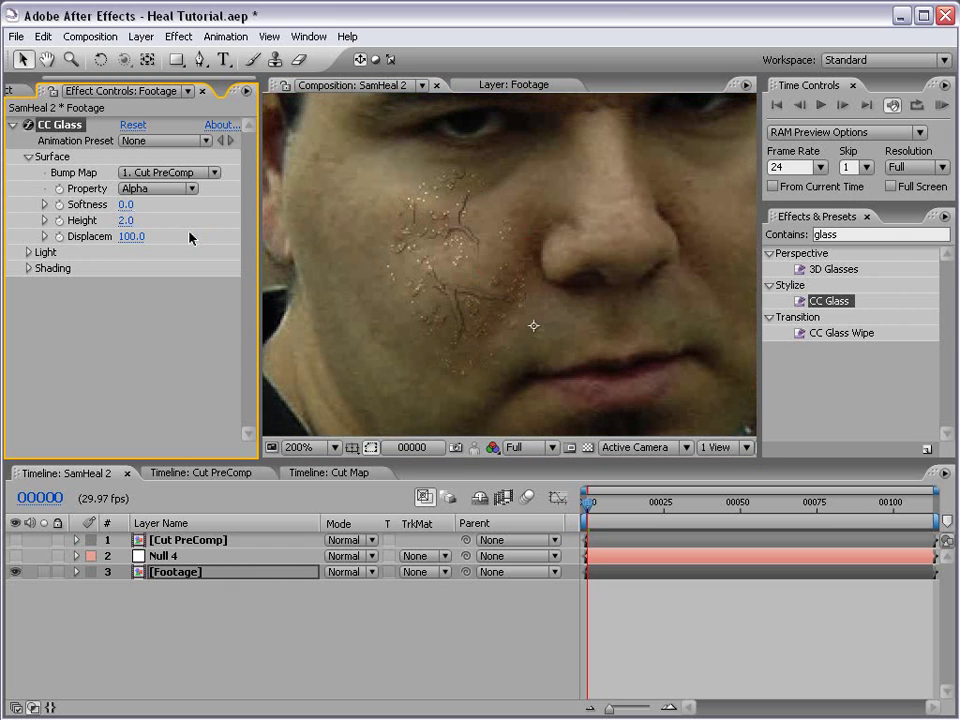
left_click(130, 236)
type("50")
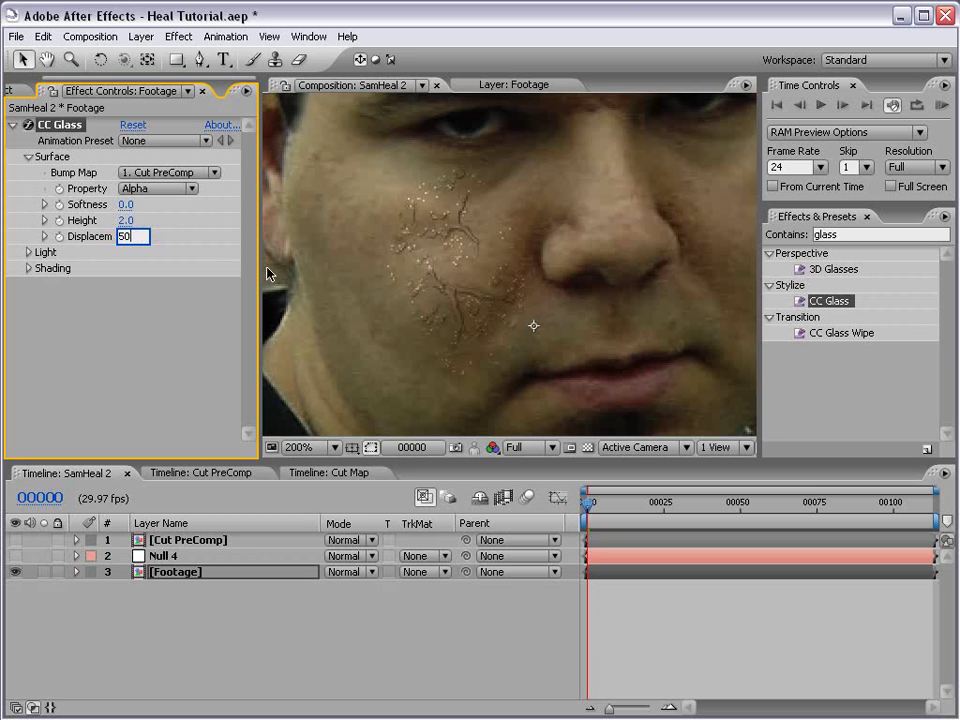
key("Return")
left_click_drag(268, 273, 280, 273)
key("ctrl+s")
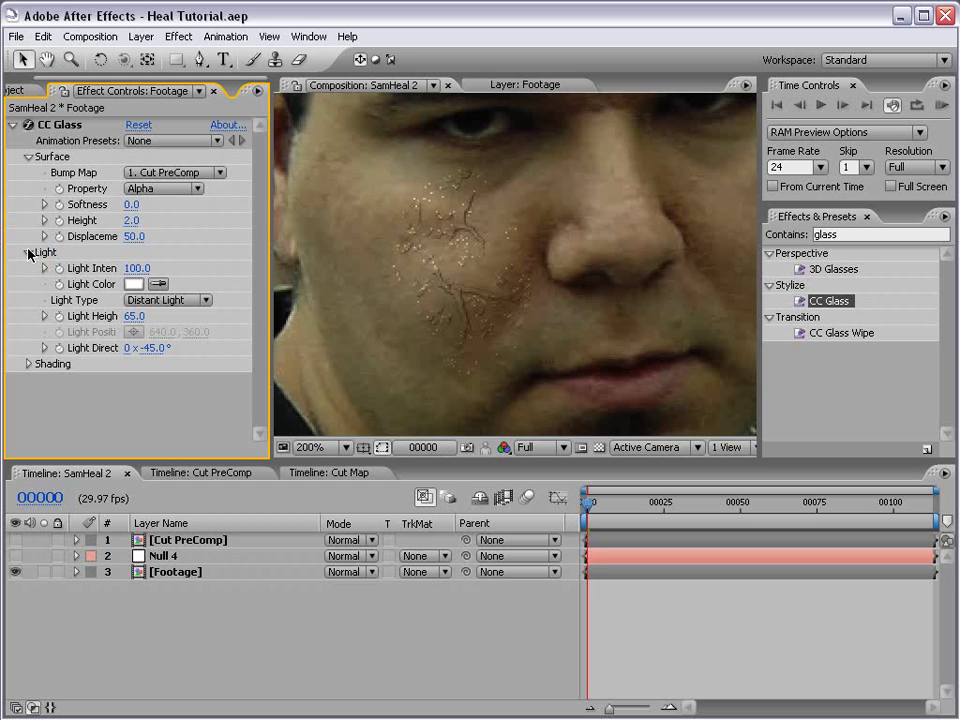
Step: Lower the CC Glass light height, trying 25 before settling on 28
left_click(133, 316)
type("2")
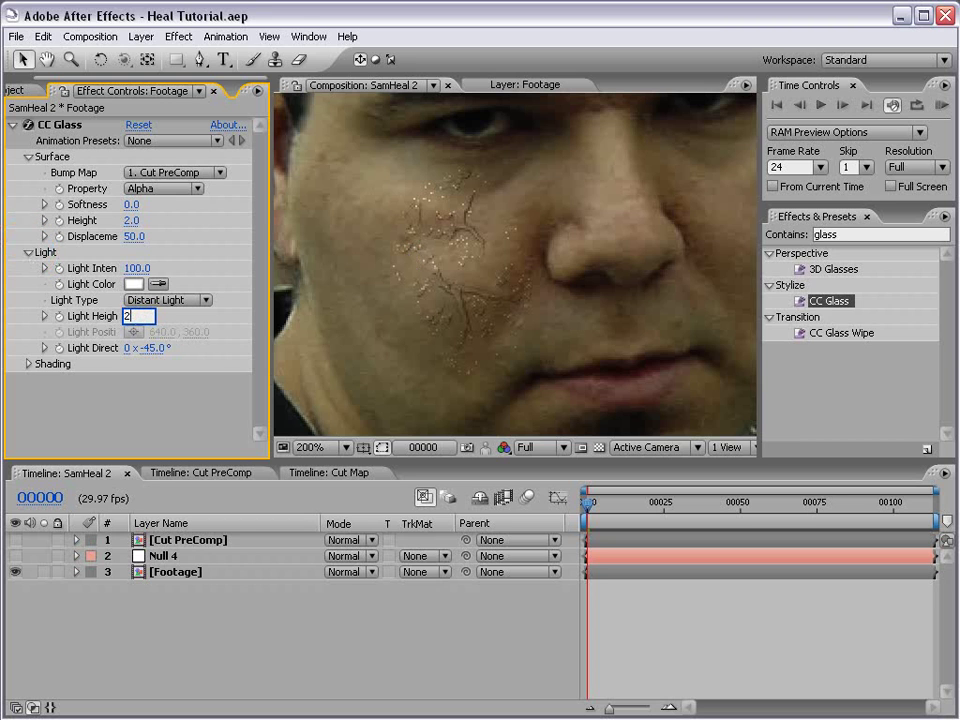
type("5")
key("Return")
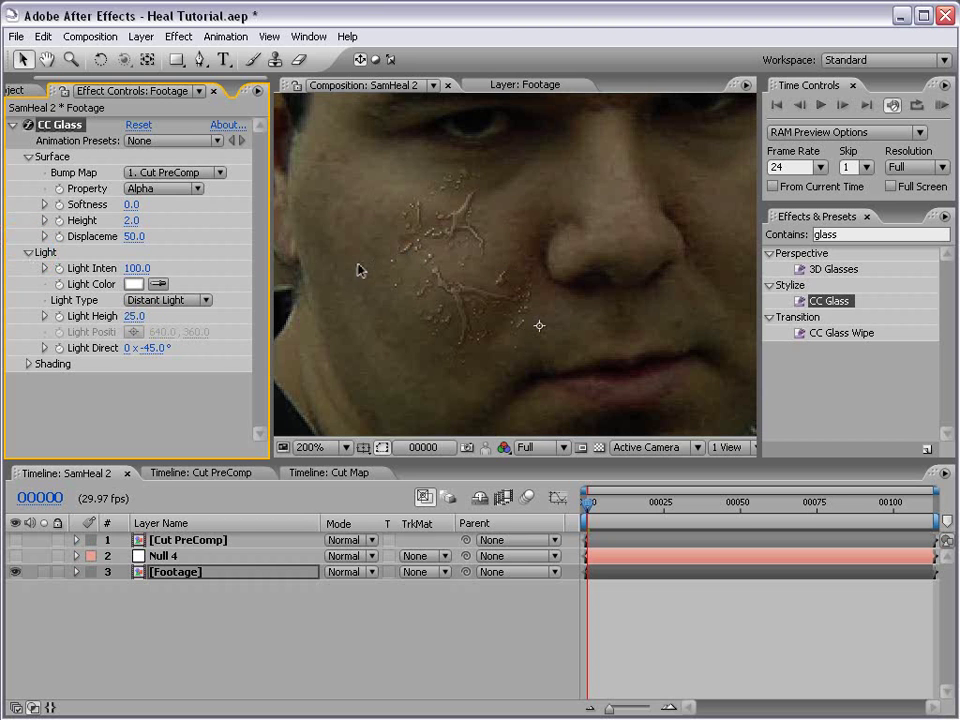
left_click(133, 316)
type("28")
key("Return")
Step: Set the CC Glass light direction to -180° and fine-tune it to -186° while checking the cut's highlights
left_click(153, 348)
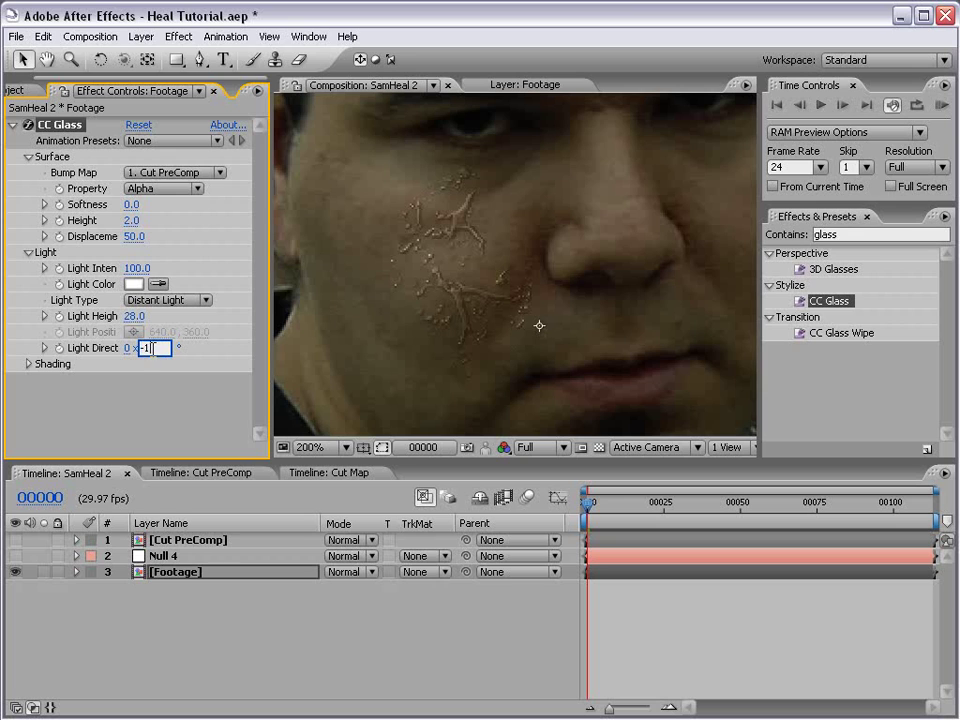
key("Return")
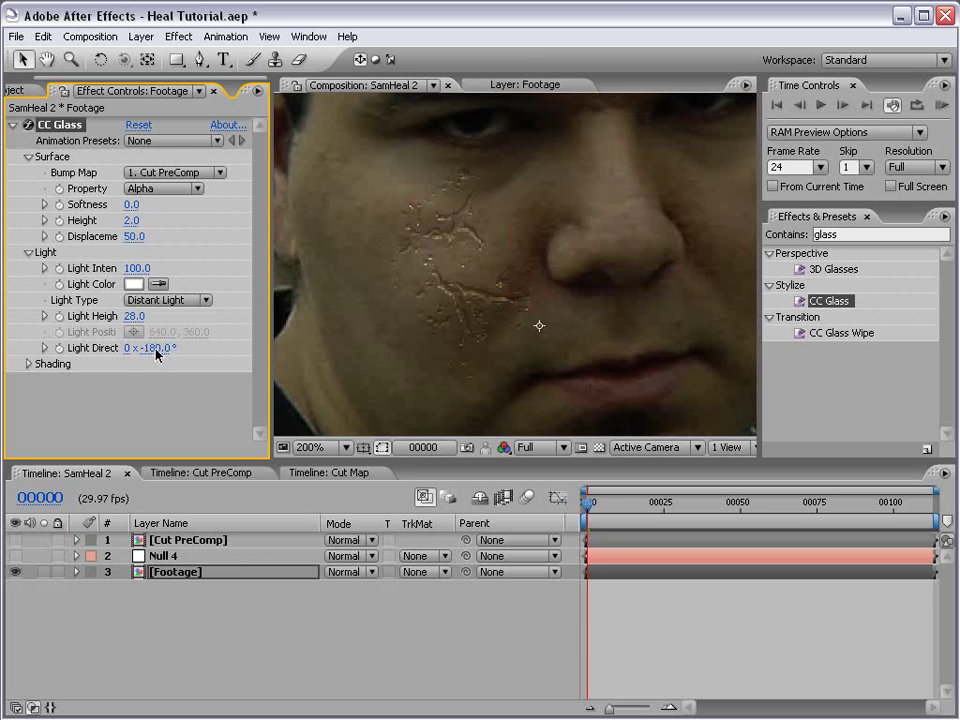
left_click_drag(154, 348, 145, 349)
key("comma")
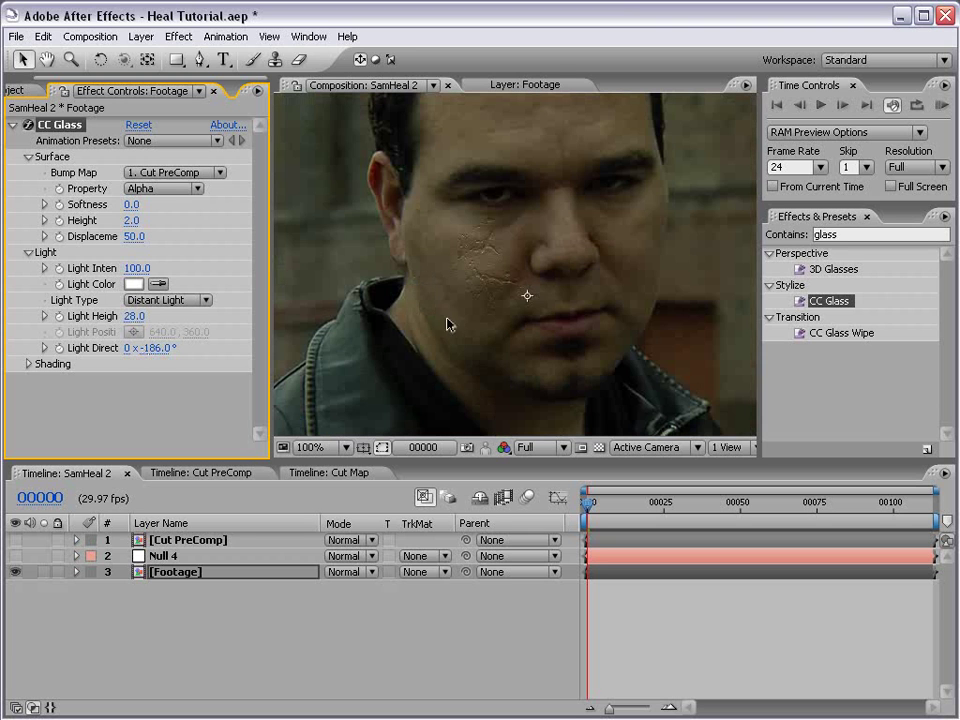
key("period")
mouse_move(528, 229)
left_mouse_down()
mouse_move(503, 325)
mouse_move(506, 296)
mouse_move(461, 253)
mouse_move(497, 259)
left_mouse_up()
key("comma")
key("period")
Step: Brighten the CC Glass shading by setting Ambient to 72 and Diffuse to 62
left_click(28, 364)
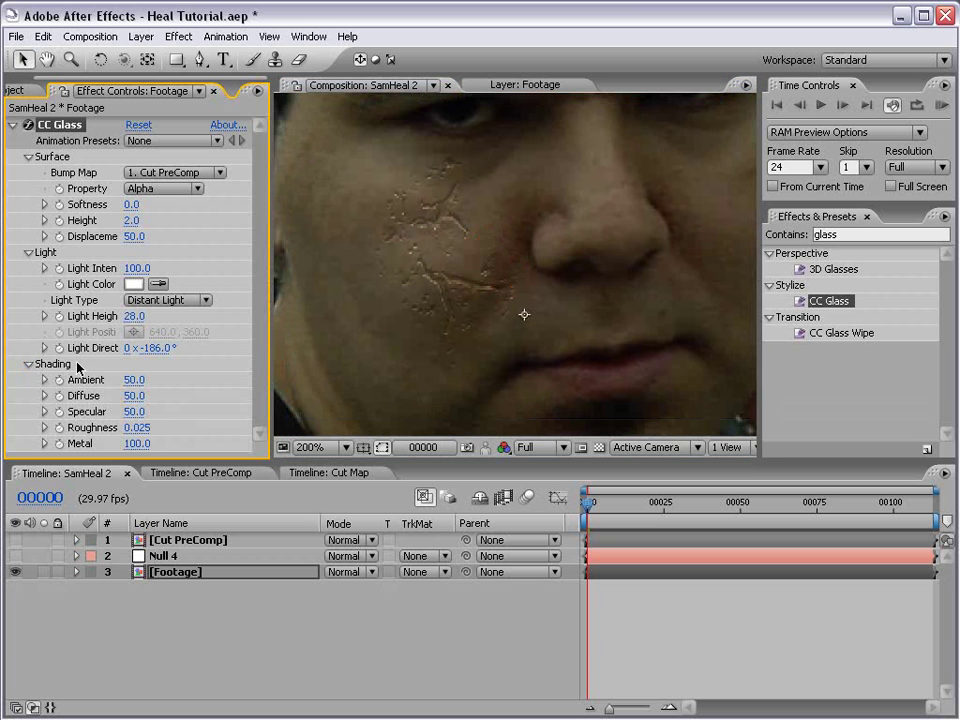
left_click_drag(133, 380, 150, 378)
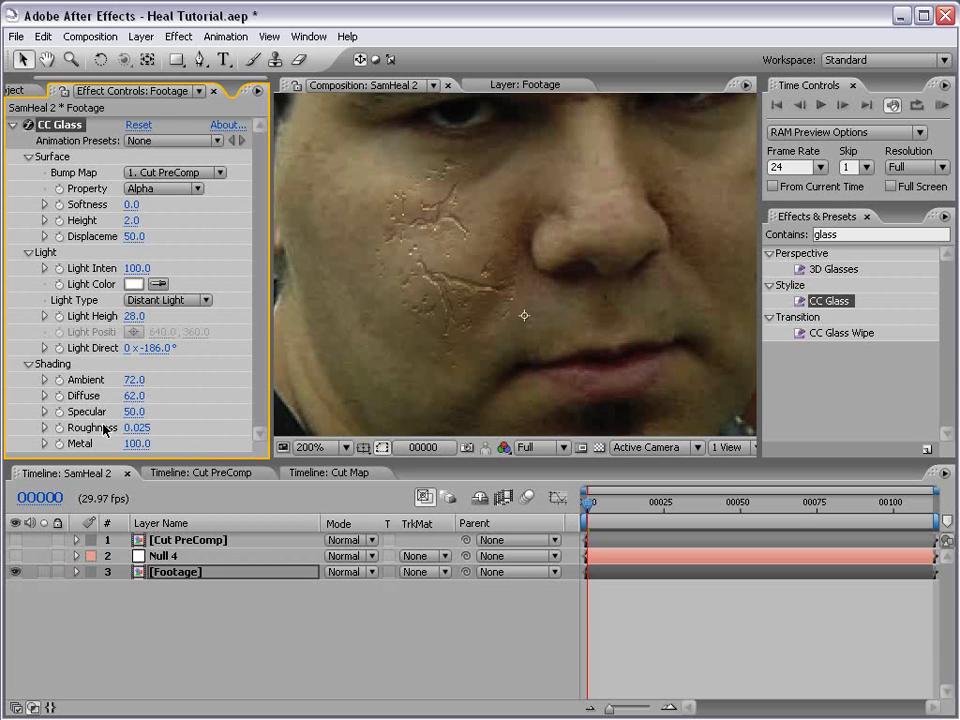
Step: Set the CC Glass shading to a roughness of 0.08 and a specular value of 21
left_click_drag(137, 428, 185, 420)
left_click_drag(134, 412, 62, 412)
Step: Soften the CC Glass surface, trying a softness of 0.1 before settling on 0.3
left_click(131, 204)
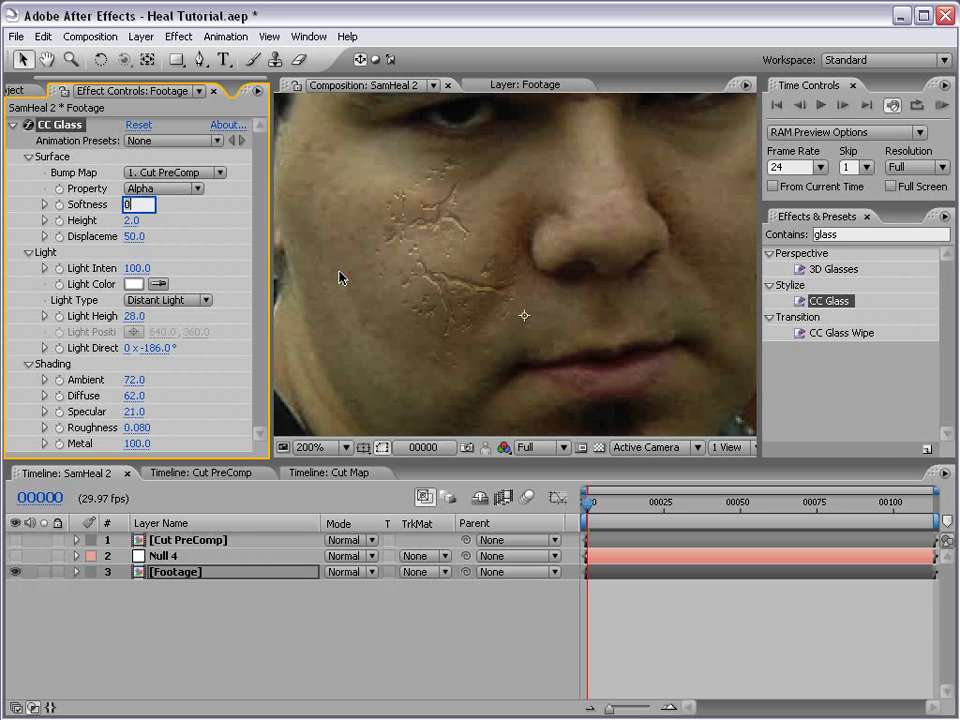
type(".1")
key("Return")
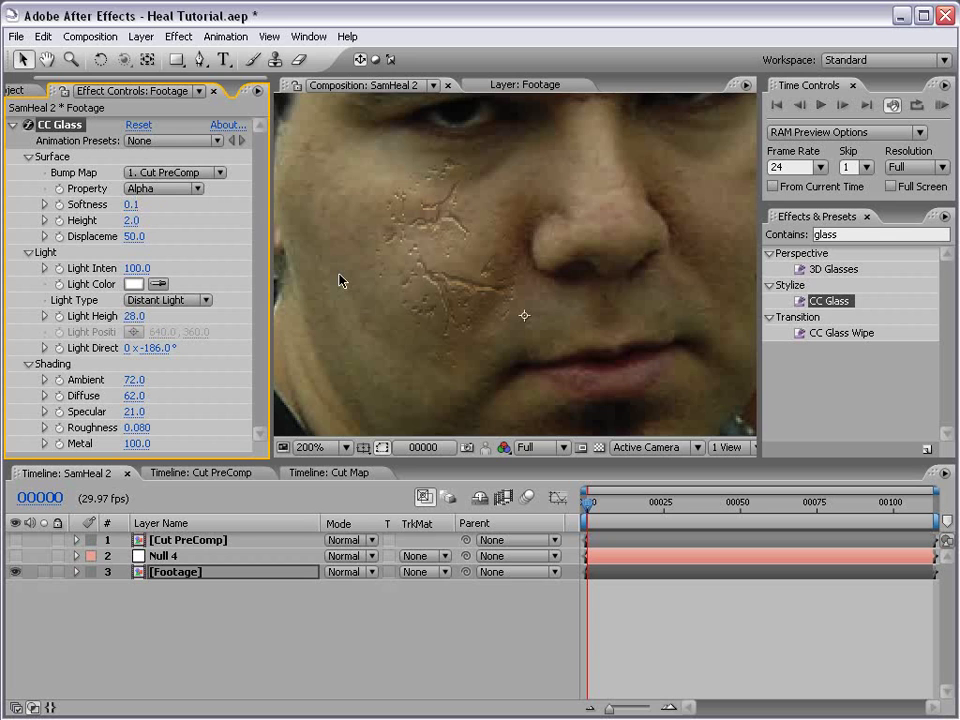
left_click(129, 205)
type("0.15")
key("BackSpace")
key("BackSpace")
key("BackSpace")
key("BackSpace")
type(".2")
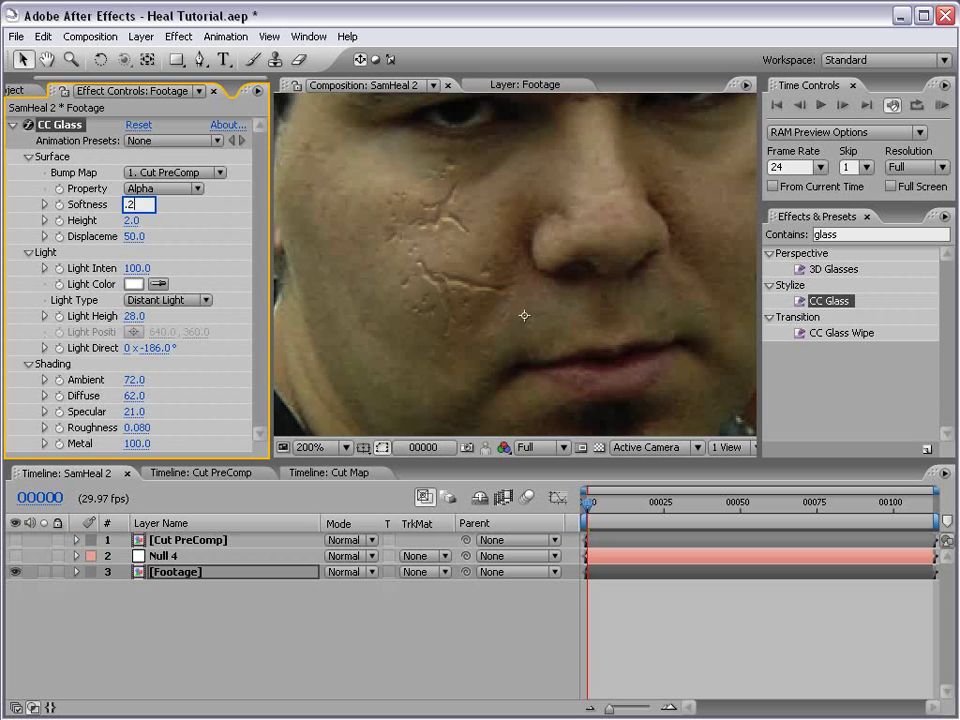
key("BackSpace")
type("3")
key("Return")
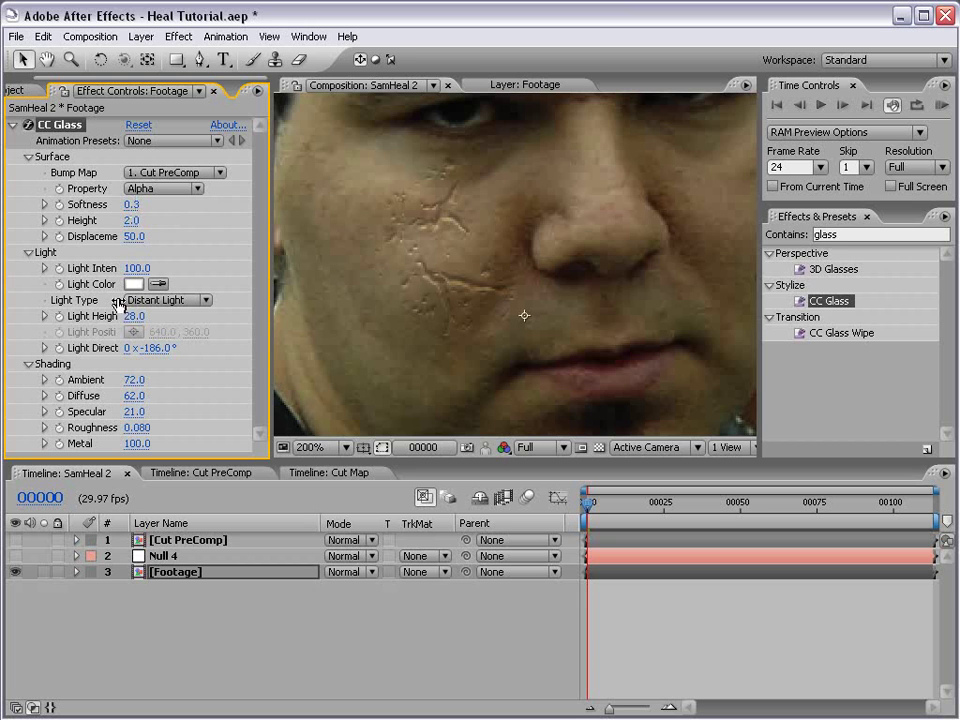
Step: Save the project and check the embossed cut at different magnifications
left_click(658, 602)
key("ctrl+s")
scroll(534, 298, "down", 1)
scroll(528, 262, "up", 1)
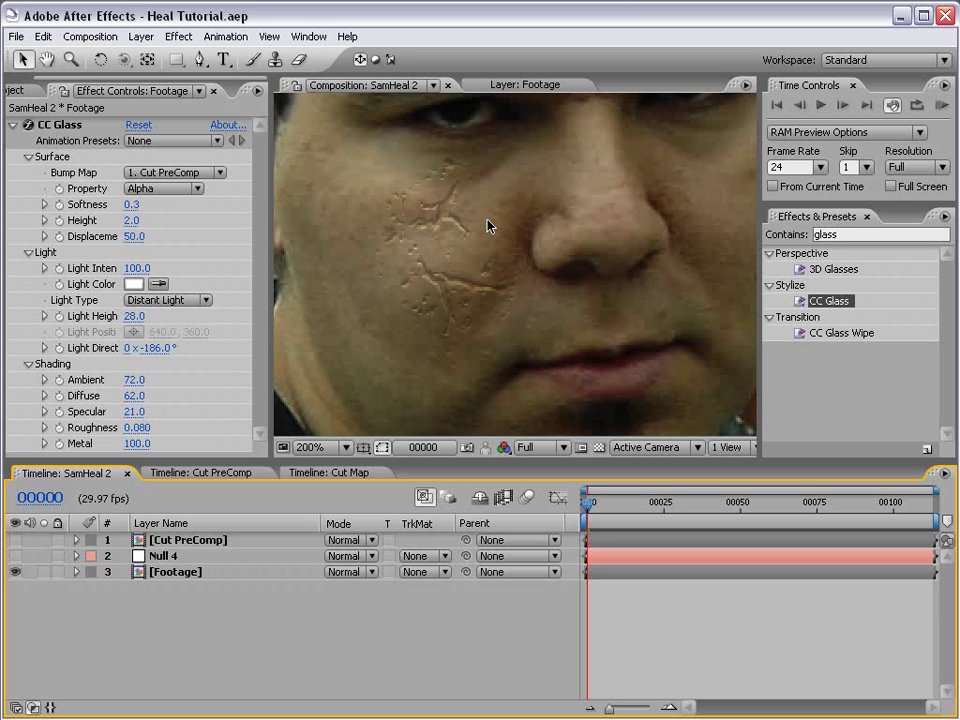
scroll(492, 240, "down", 1)
scroll(510, 287, "up", 1)
scroll(487, 318, "down", 1)
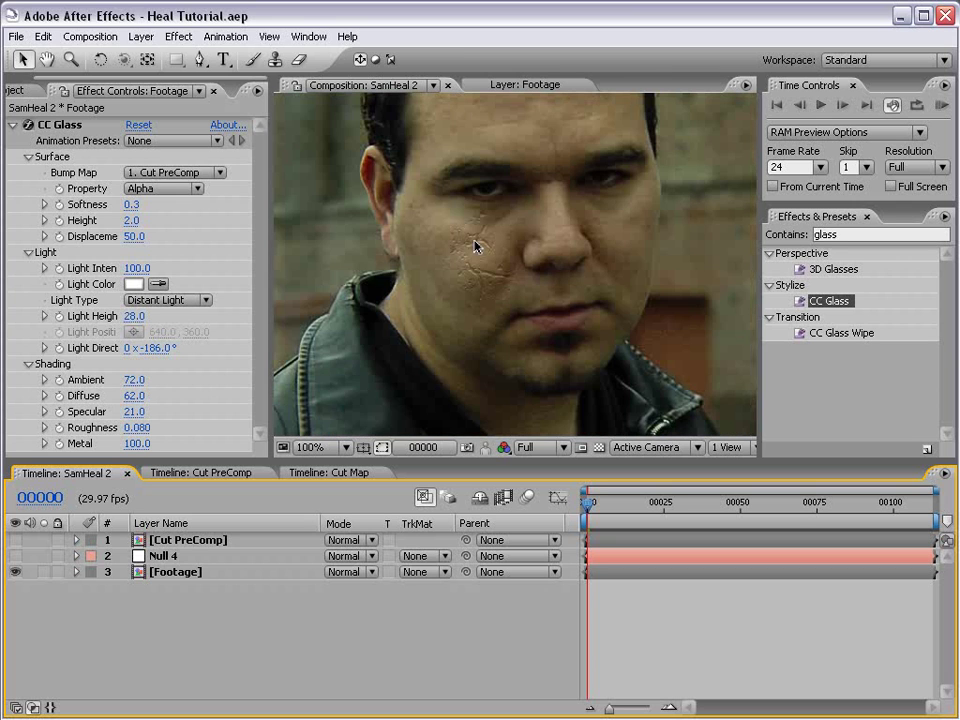
Step: Make the Cut PreComp layer visible and apply a Fill effect with a dark red color to it
left_click(15, 540)
left_click(170, 540)
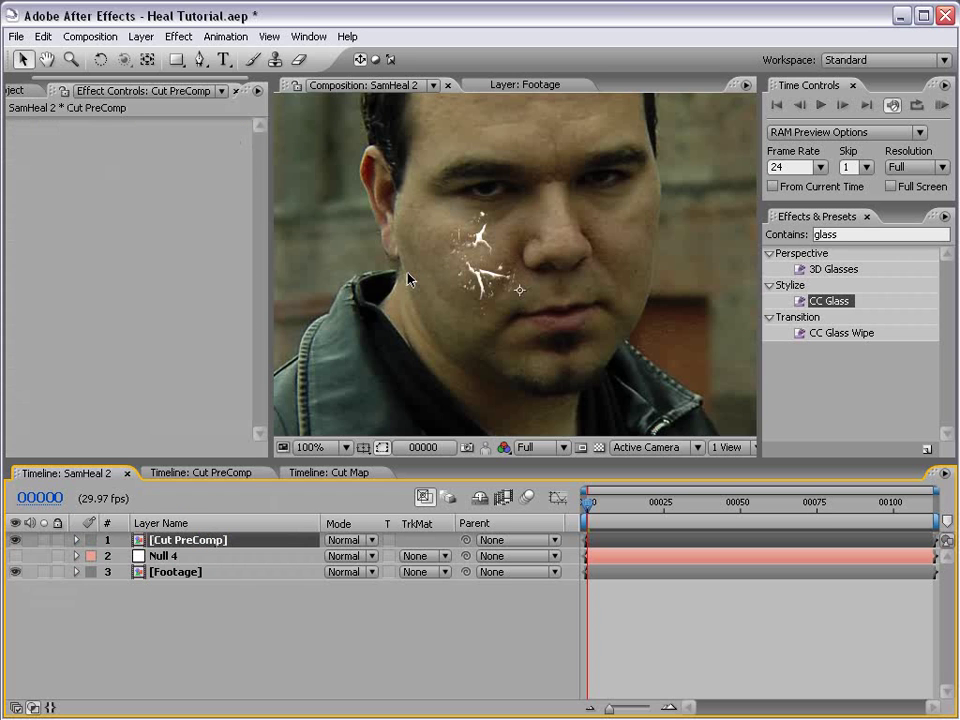
left_click(178, 36)
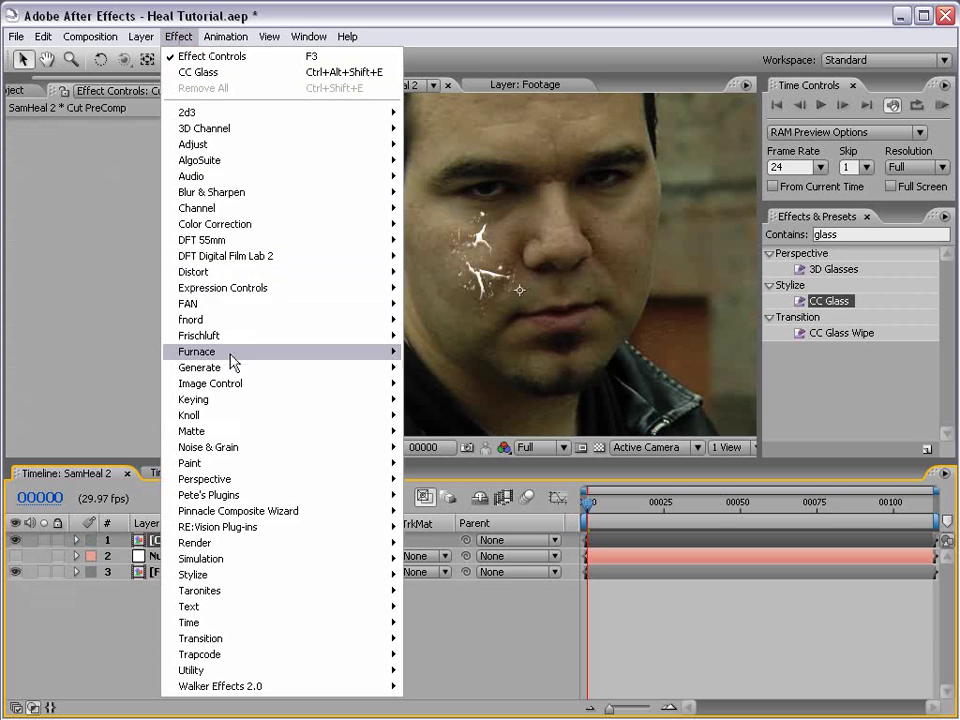
left_click(217, 372)
left_click(428, 527)
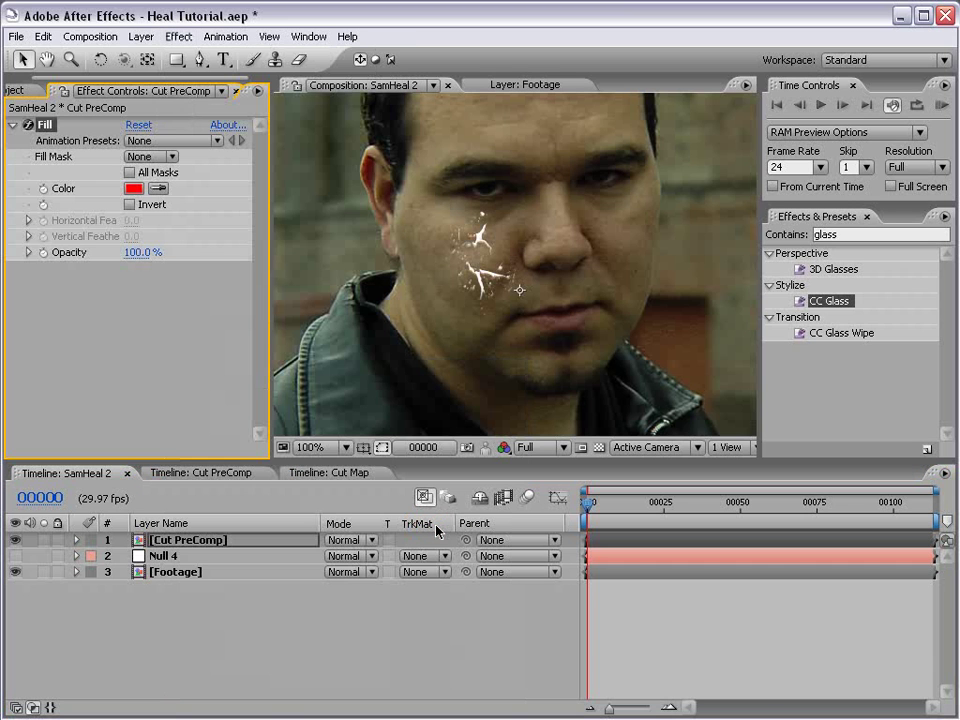
left_click(133, 188)
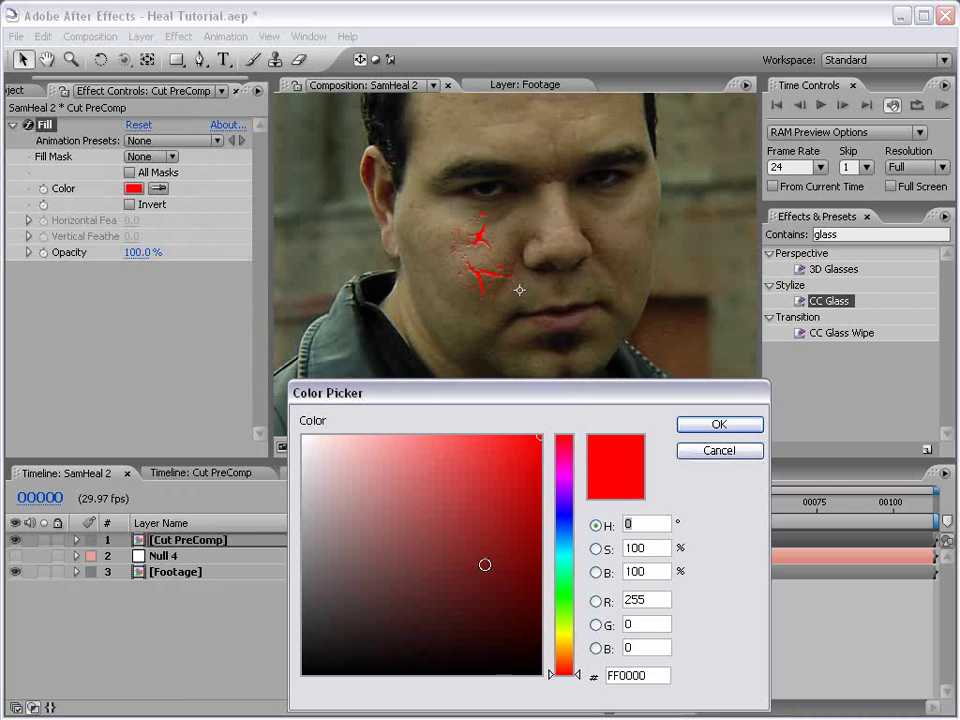
left_click(494, 560)
left_click(735, 424)
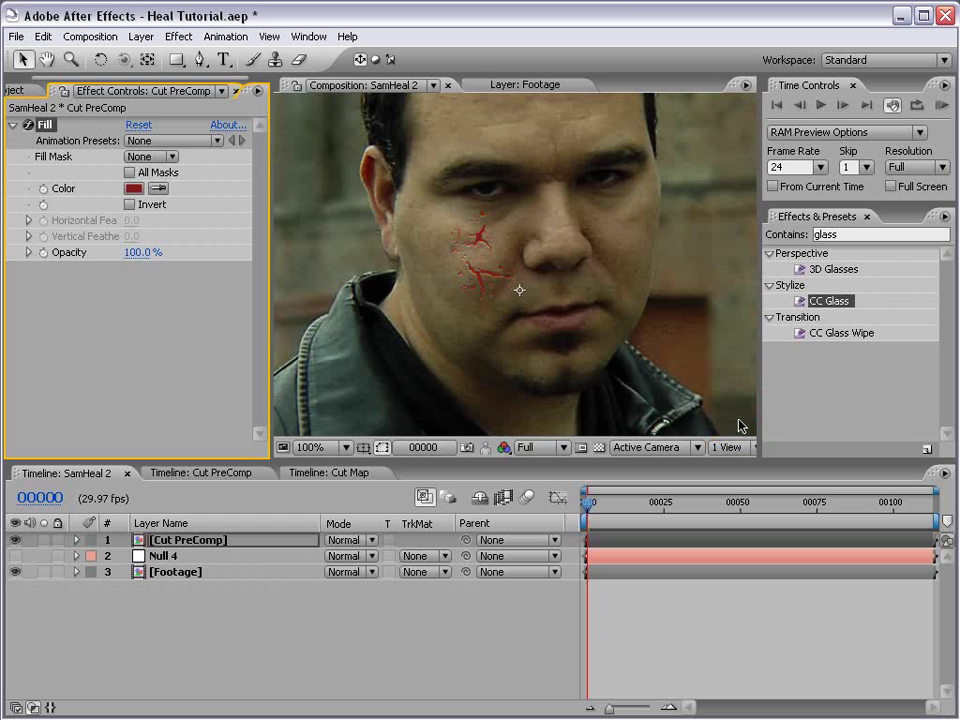
Step: Set the Cut PreComp layer's blending mode to Classic Color Burn
left_click(341, 540)
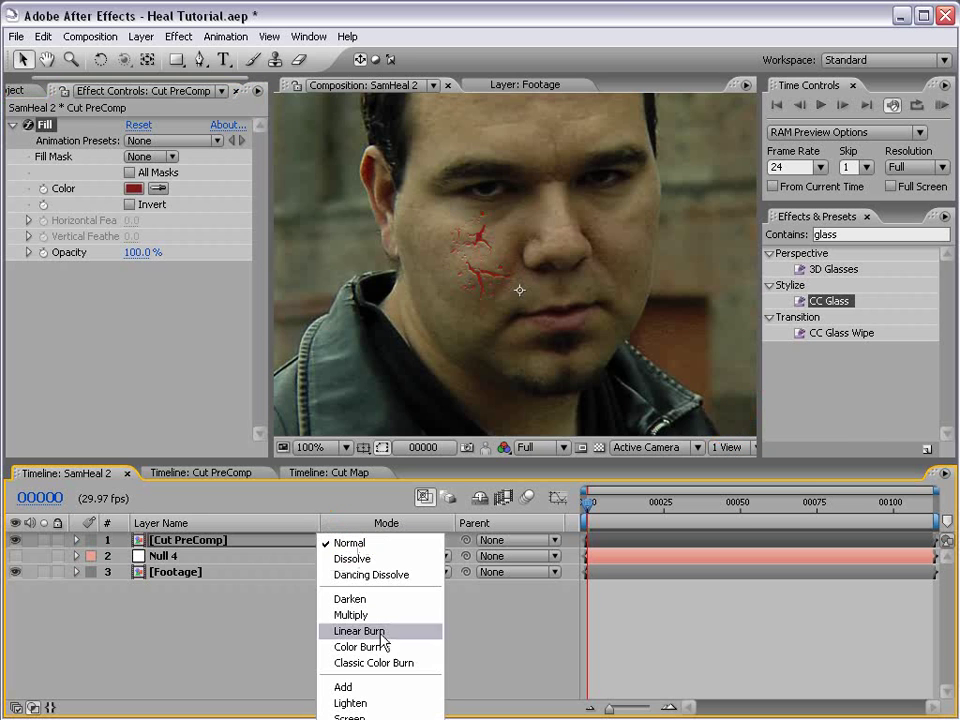
left_click(352, 663)
key("period")
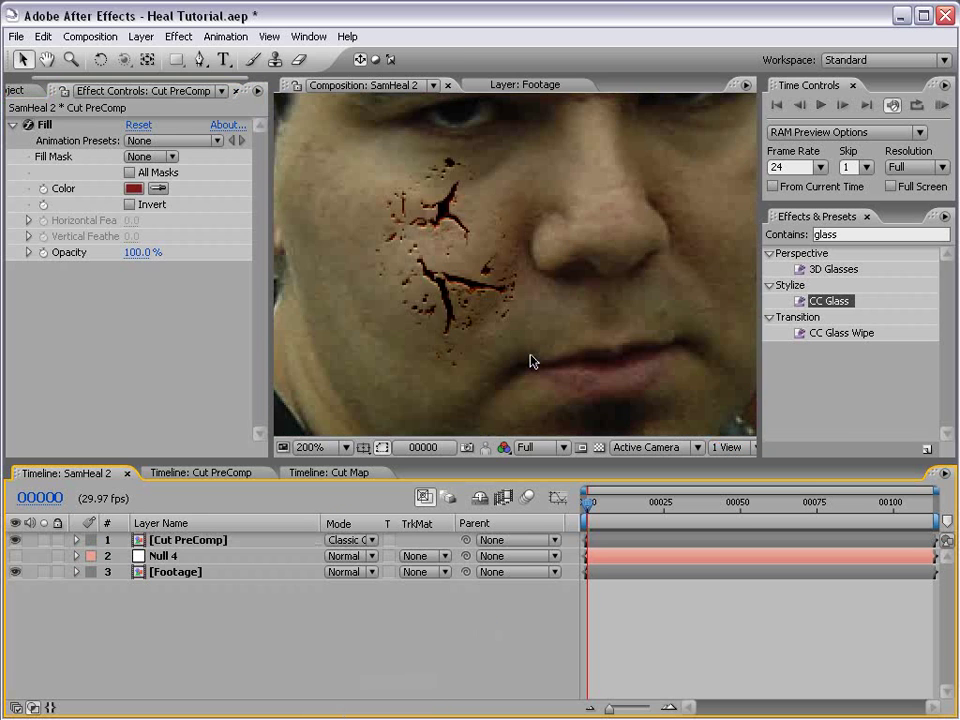
Step: Lower the Cut PreComp layer's opacity to 40% and save the project after checking the wound in the enlarged composition view
left_click(185, 540)
key("t")
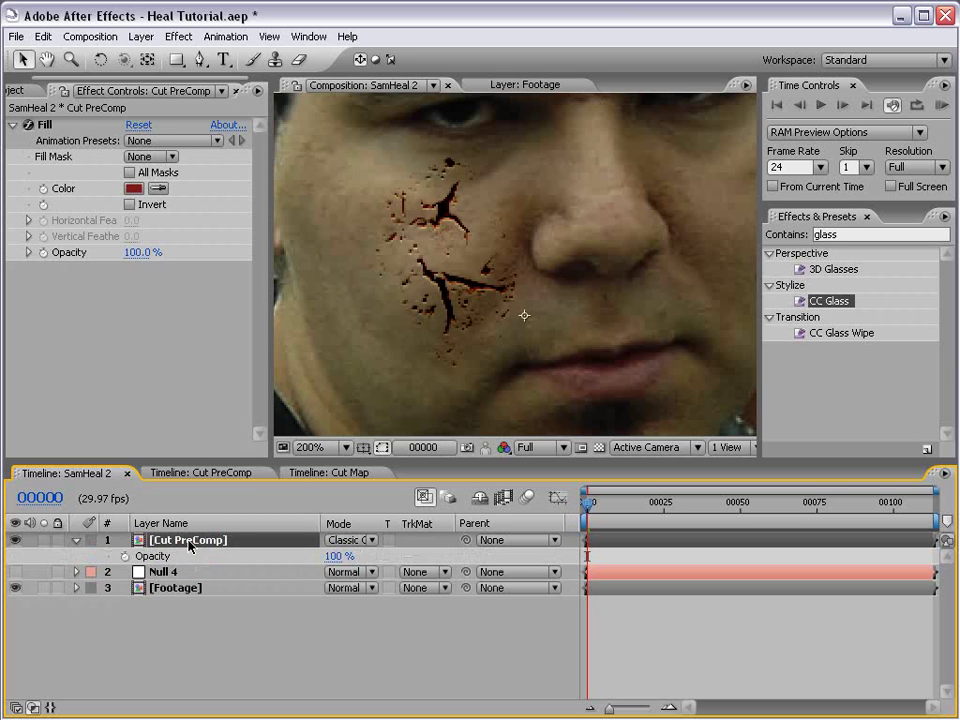
left_click(338, 556)
type("40")
key("Return")
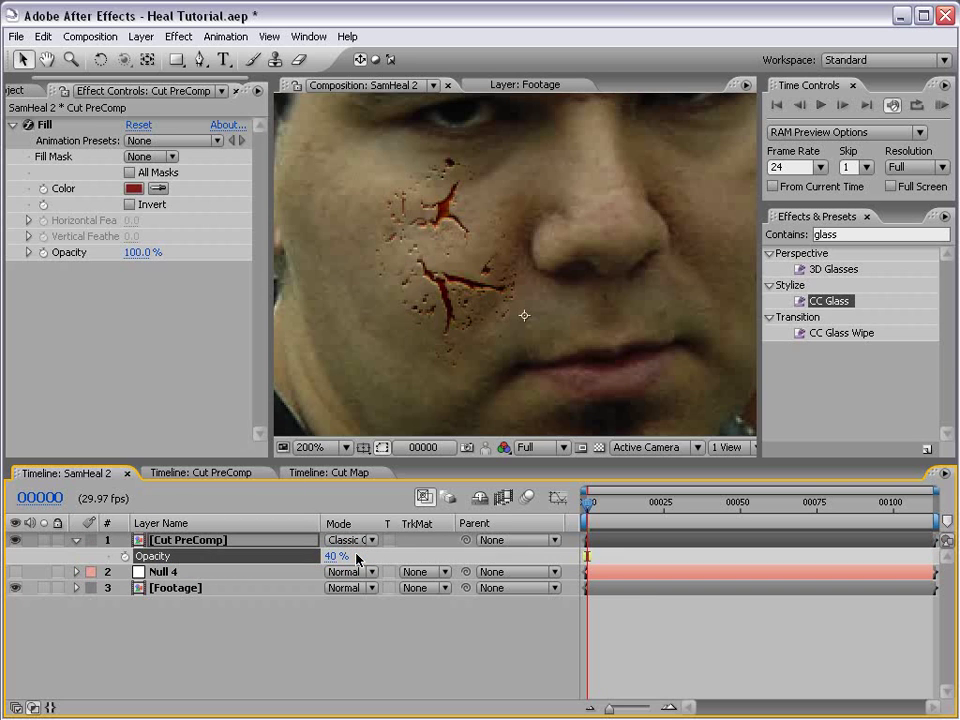
key("grave")
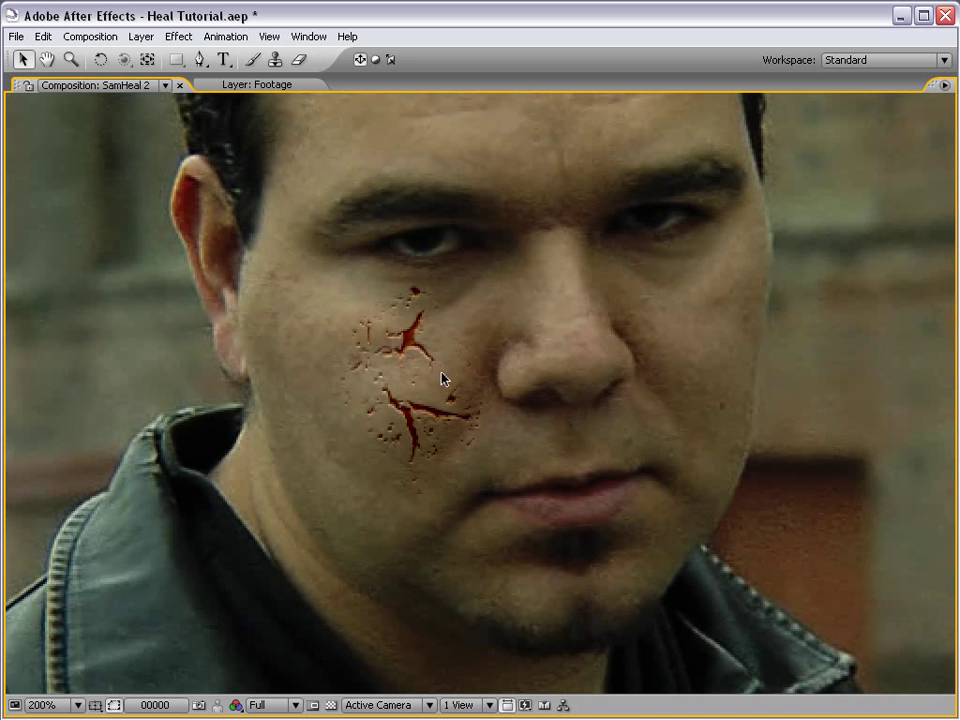
key("comma")
key("grave")
key("comma")
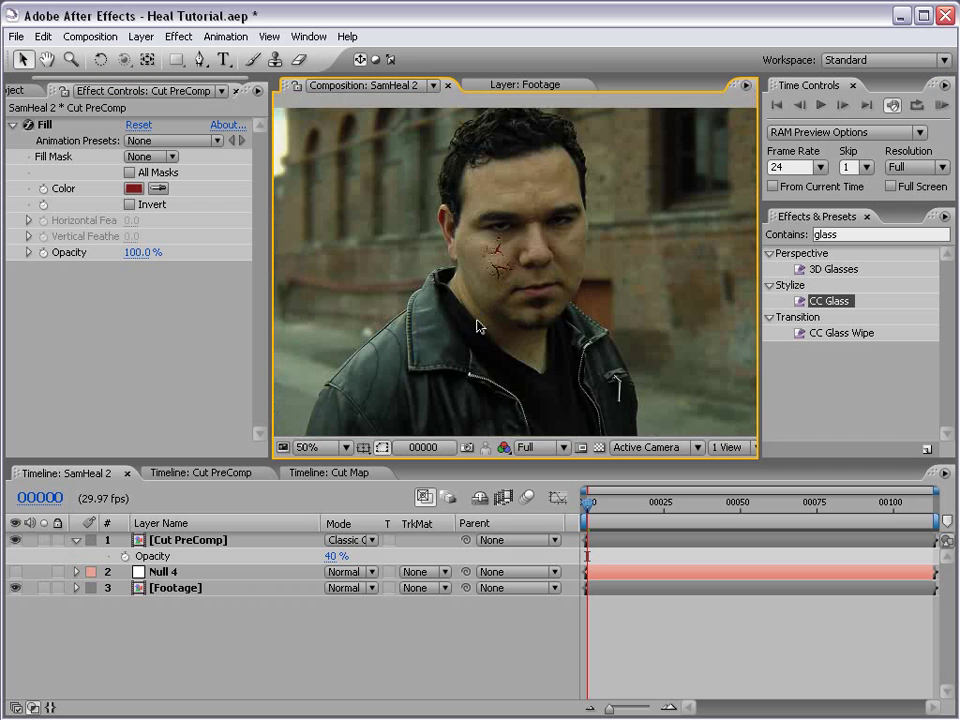
key("ctrl+s")
Step: Duplicate the Cut PreComp layer
key("period")
left_click(168, 540)
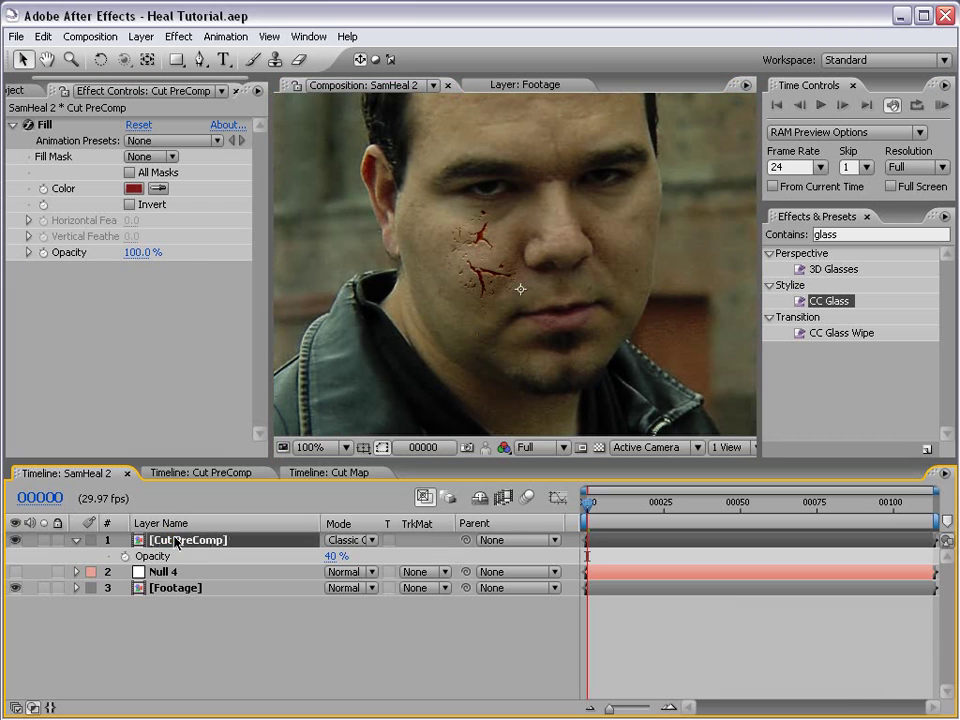
key("ctrl+d")
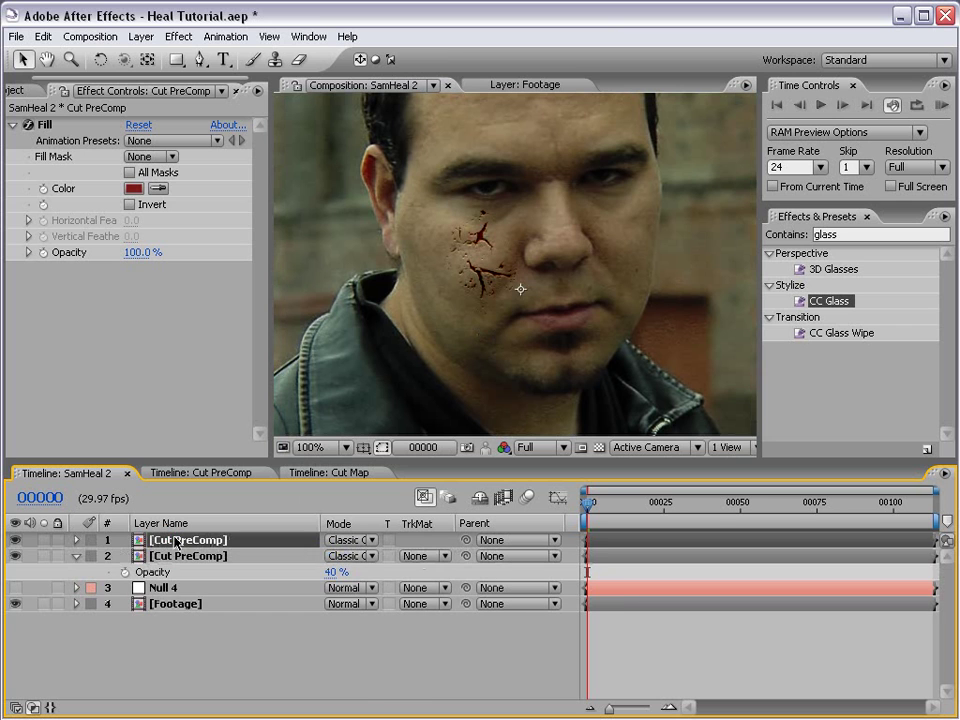
Step: Apply Fast Blur with a blurriness of 10 to the upper Cut PreComp copy and save the project
left_click(179, 36)
left_click(224, 193)
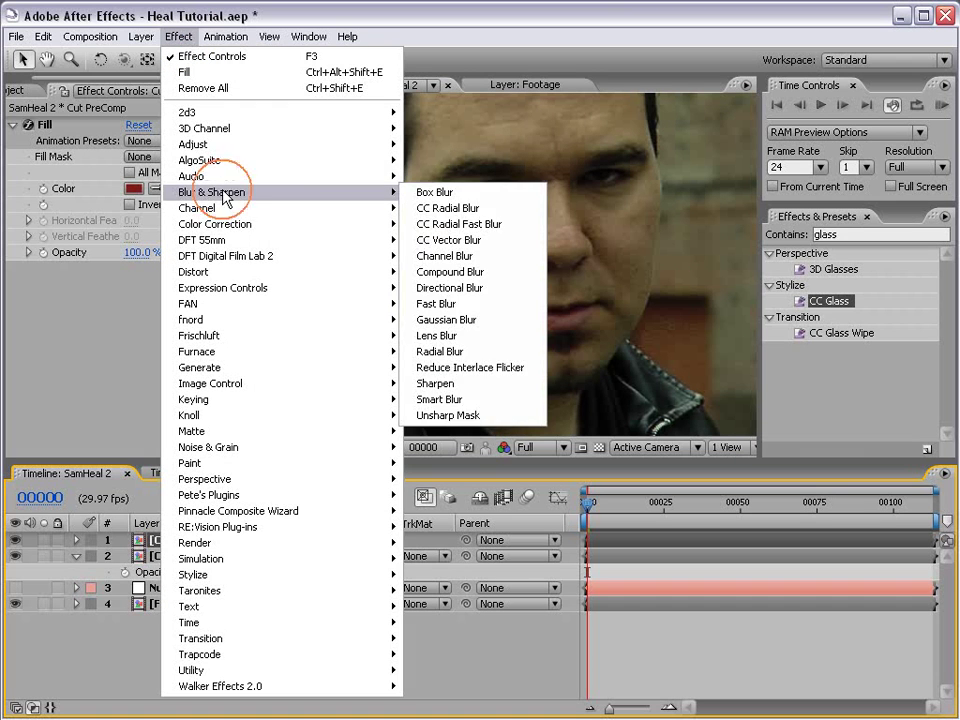
left_click(445, 304)
scroll(495, 283, "up", 2)
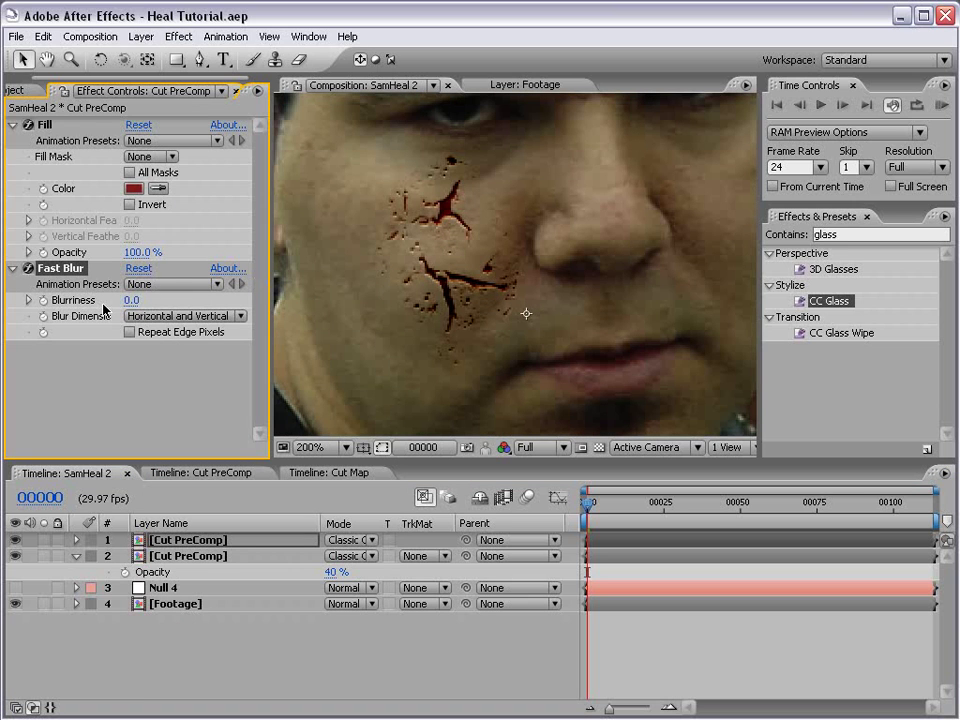
left_click_drag(138, 300, 139, 300)
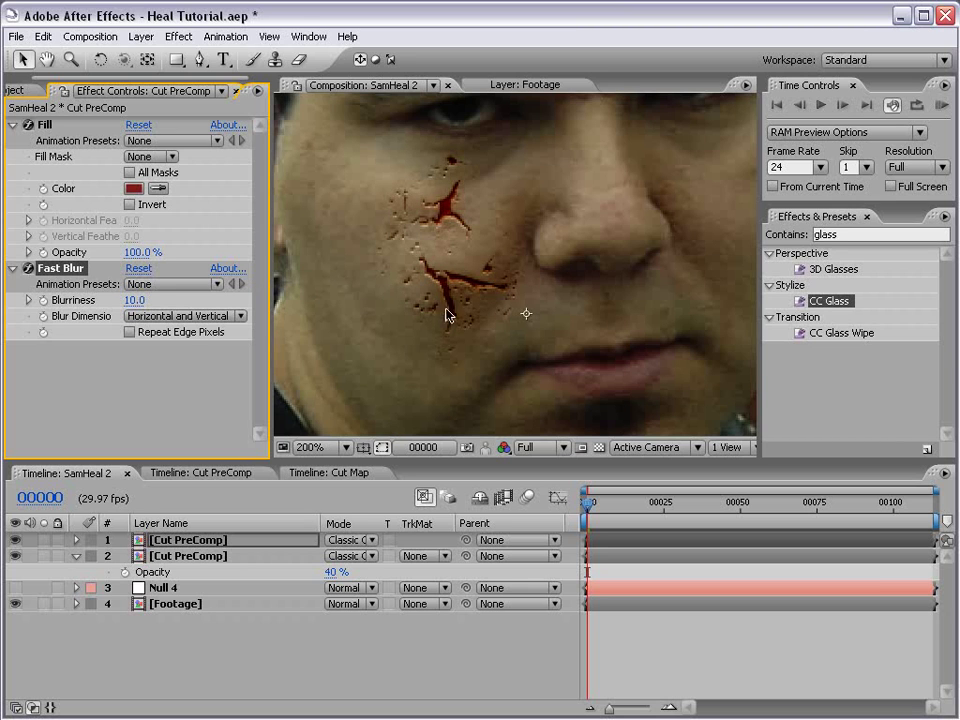
key("ctrl+s")
Step: Apply Curves to the blurred upper Cut PreComp layer and bend its Alpha curve upward to strengthen the red glow around the cut
left_click(177, 37)
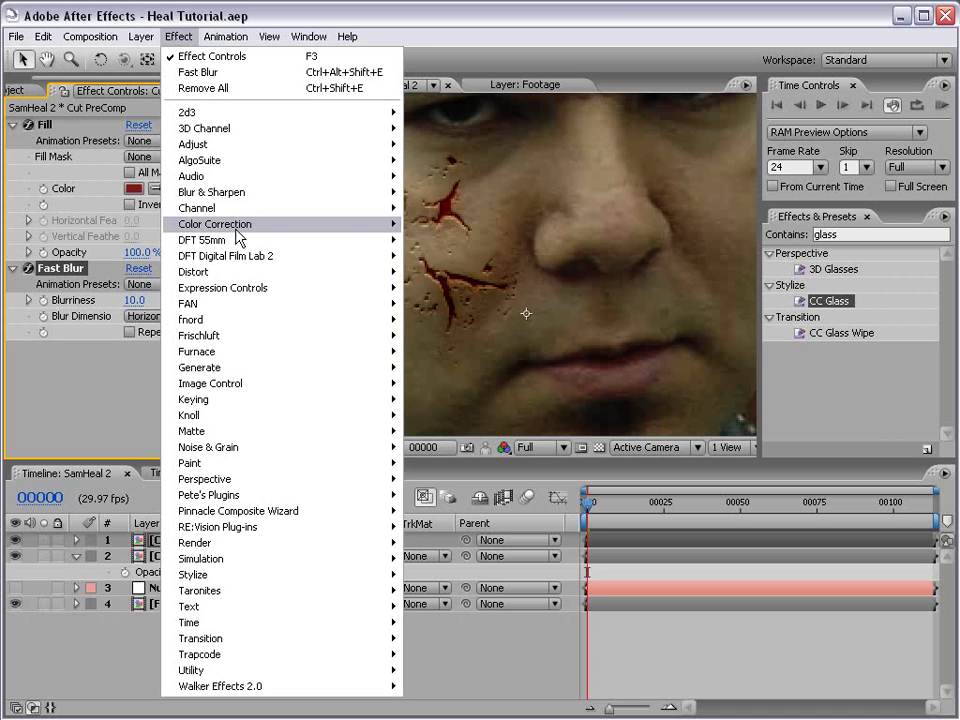
mouse_move(240, 225)
left_click(470, 431)
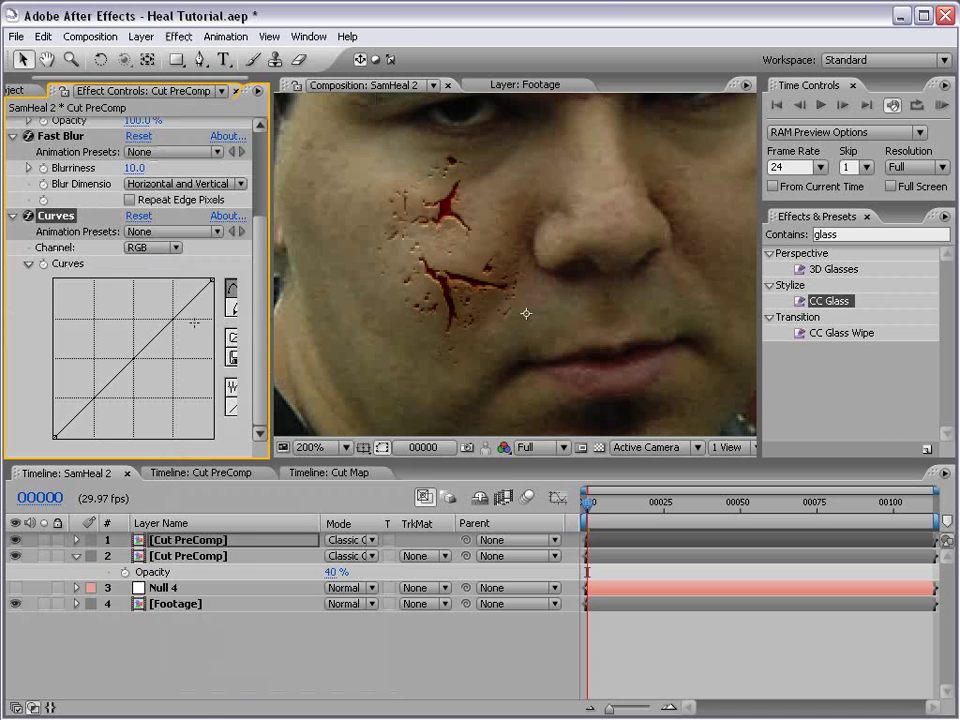
left_click(150, 248)
left_click(154, 315)
left_click_drag(137, 362, 113, 339)
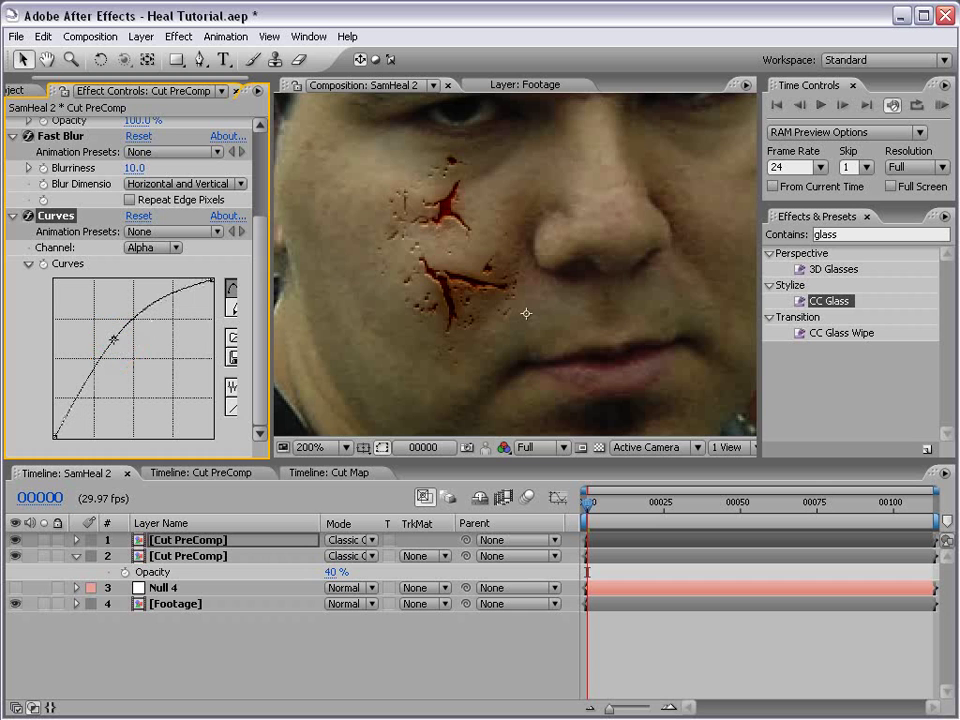
key("grave")
key("comma")
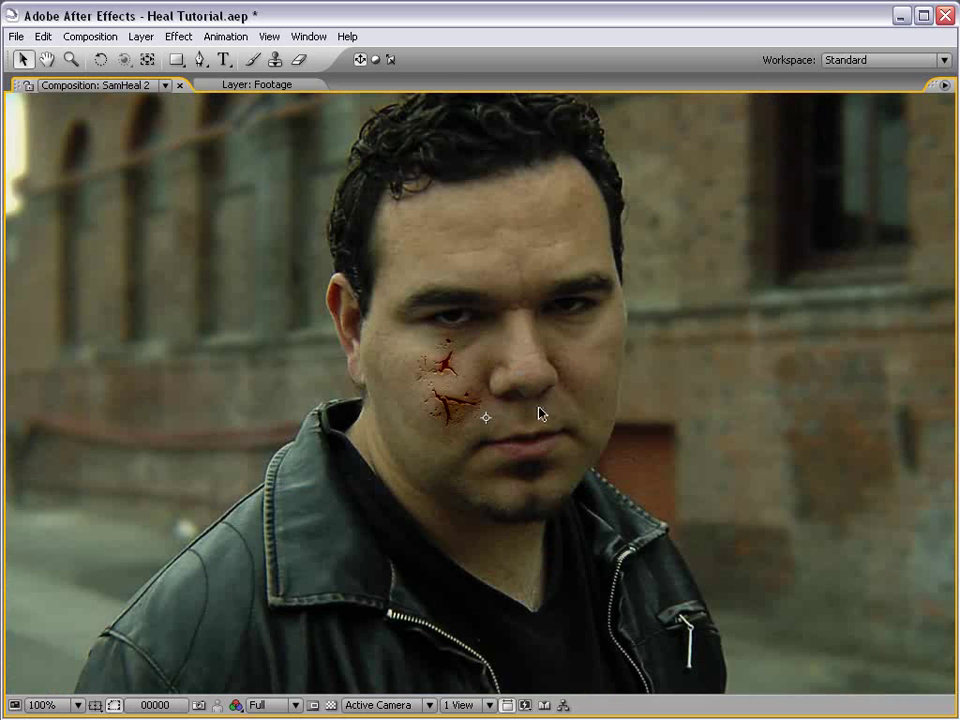
key("period")
key("grave")
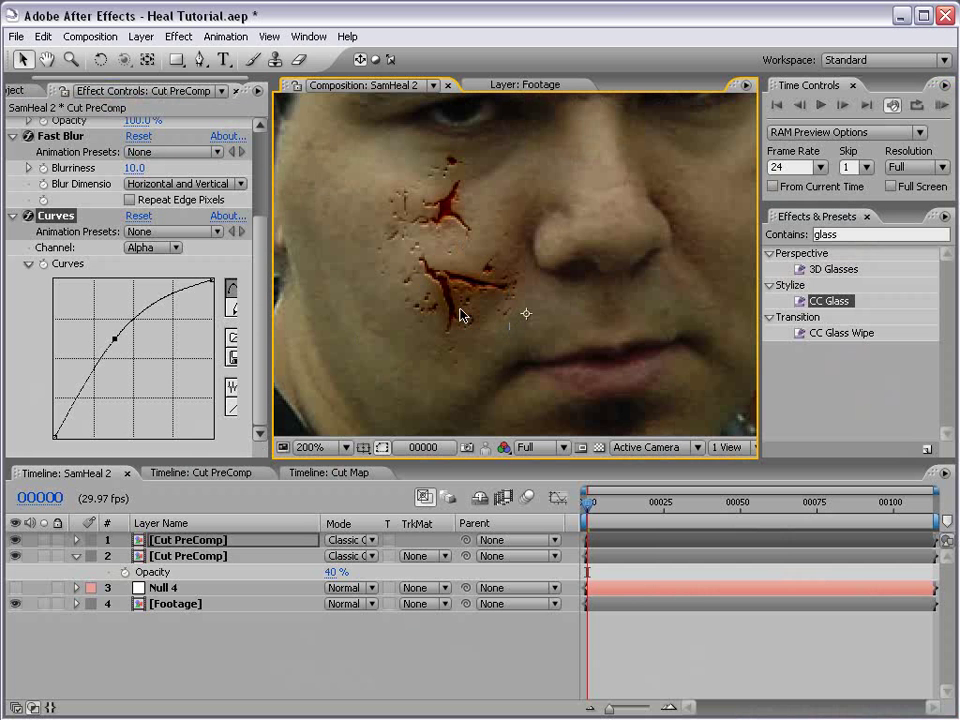
Step: Apply Fast Blur with a blurriness of 1 to the lower Cut PreComp layer and check the softened cut on the face
left_click(175, 556)
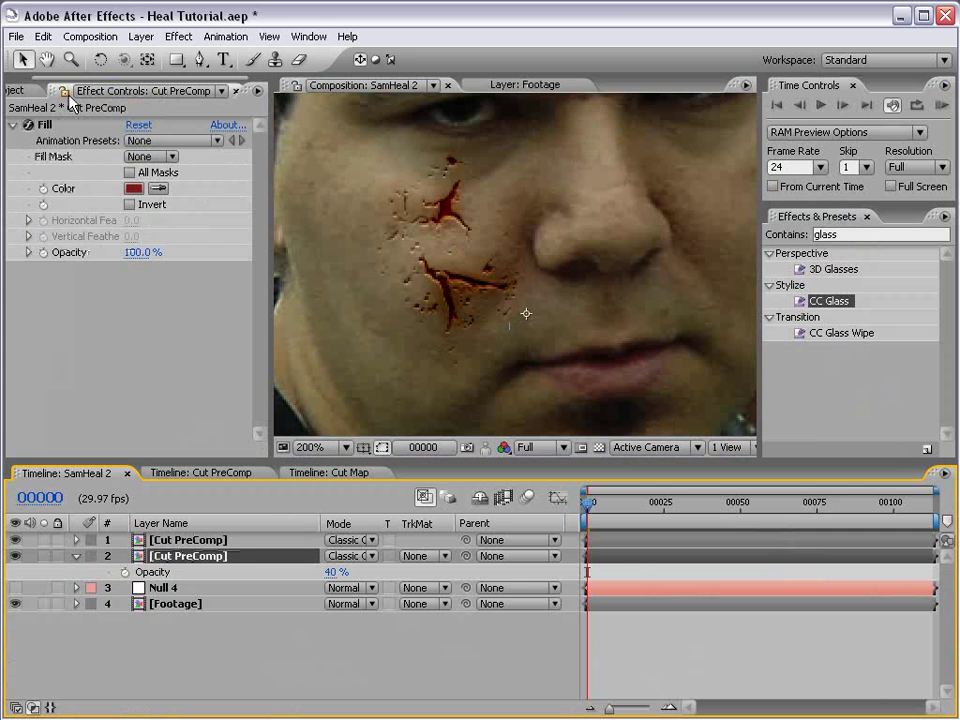
left_click(179, 36)
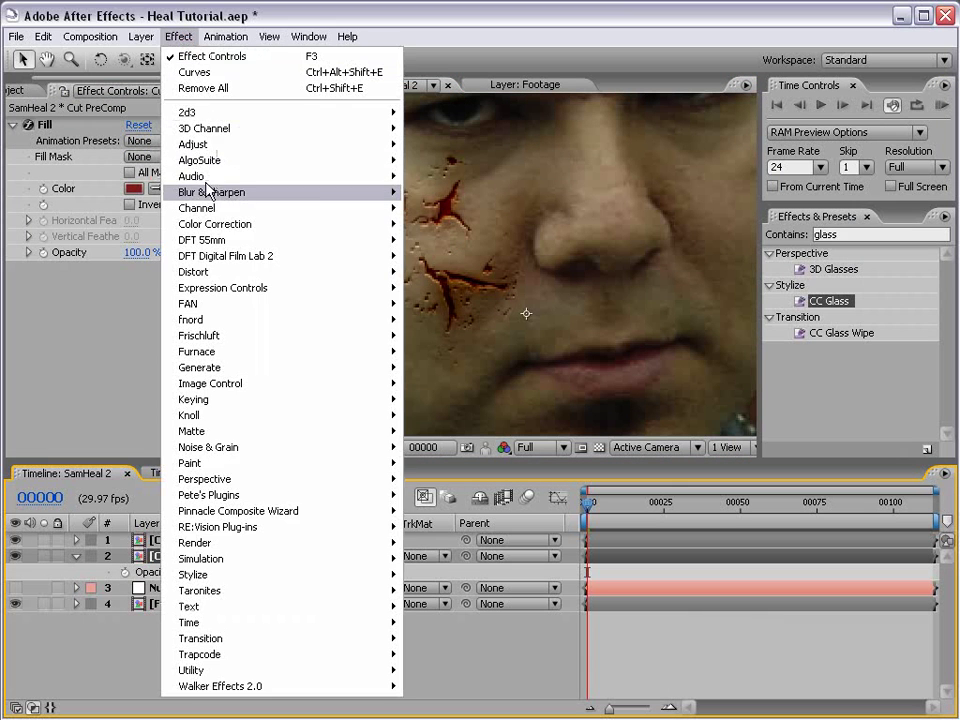
mouse_move(210, 191)
left_click(436, 304)
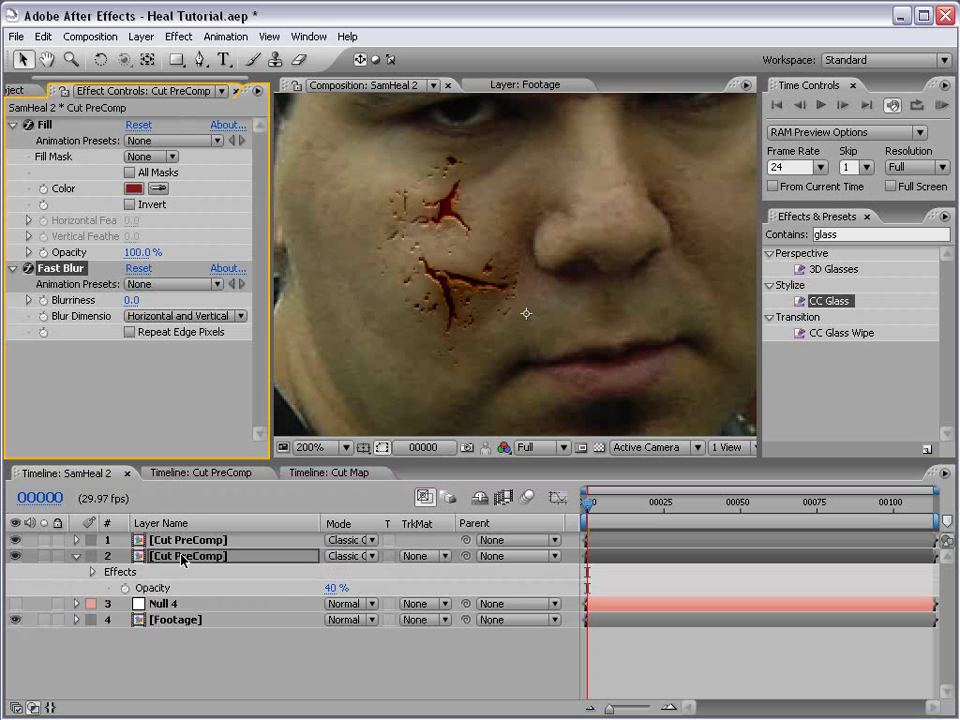
left_click(132, 300)
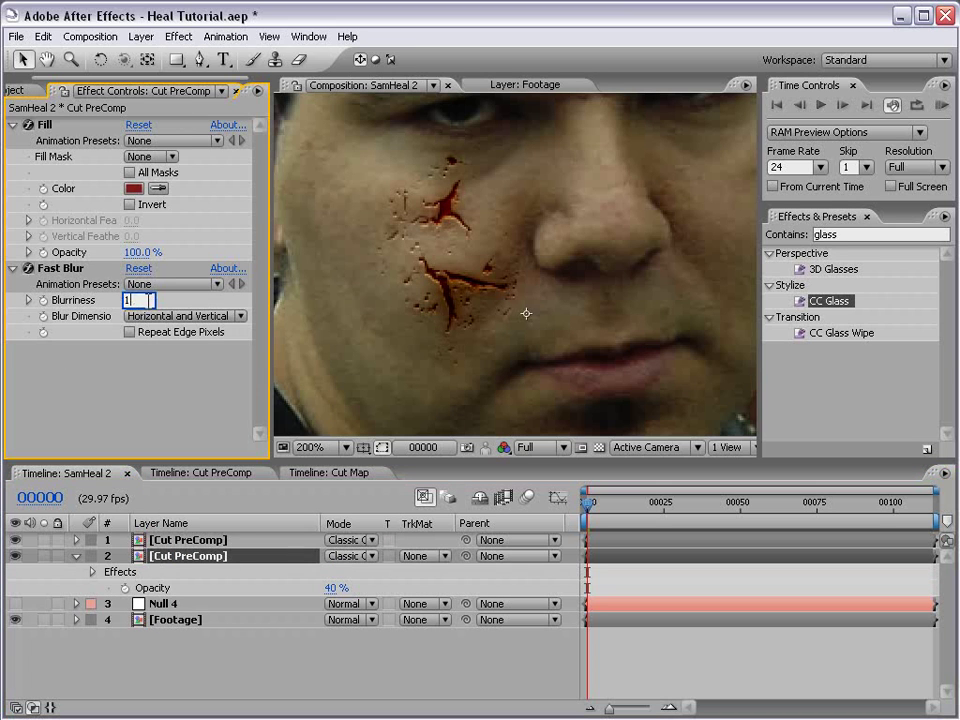
type("1")
key("Return")
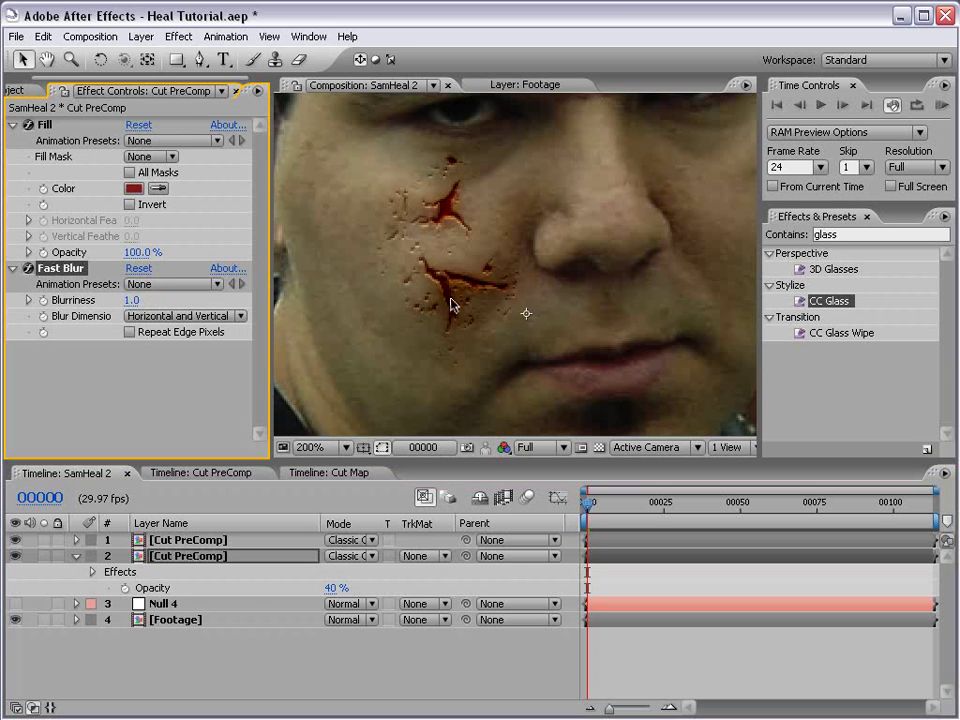
key("grave")
scroll(461, 336, "down", 1)
scroll(462, 336, "up", 1)
scroll(462, 338, "down", 1)
key("grave")
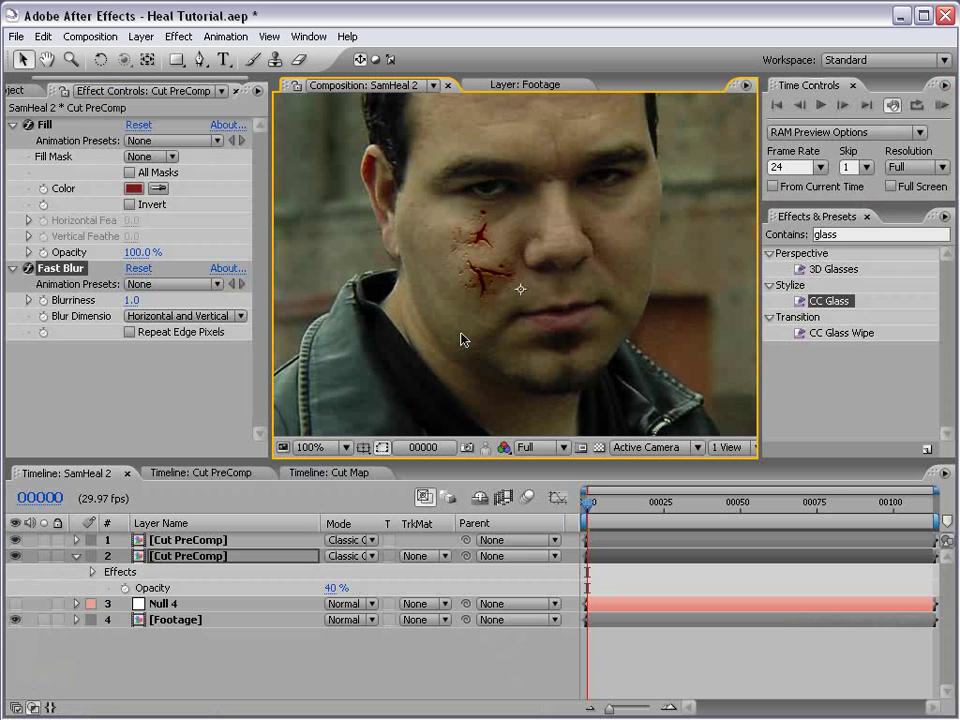
Step: Set the Footage layer's CC Glass height to 3 and softness to 3
left_click(178, 620)
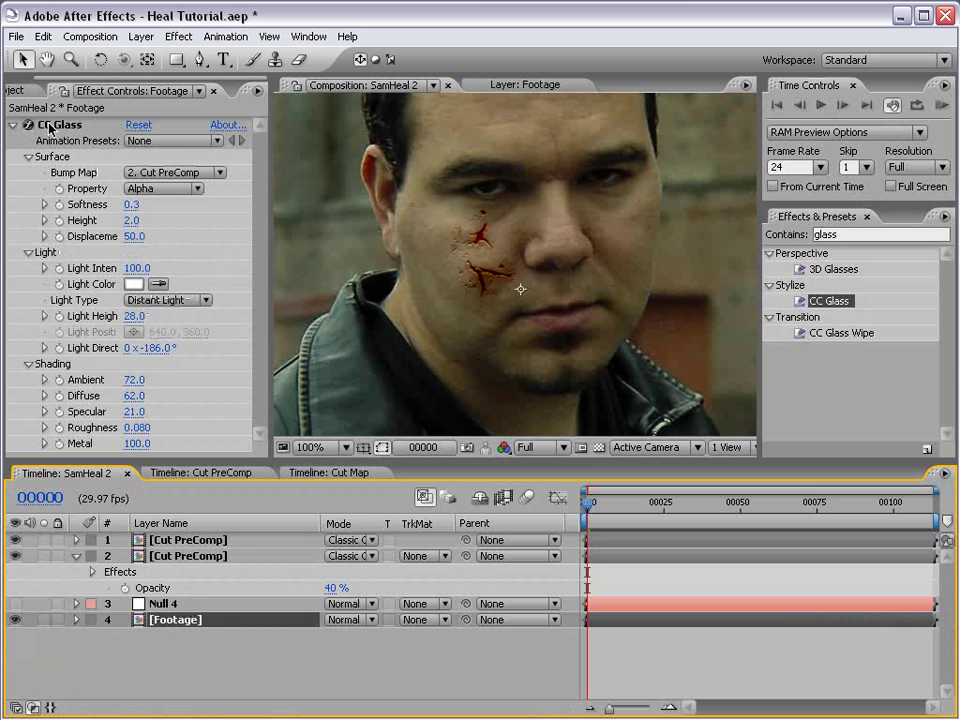
scroll(530, 285, "up", 1)
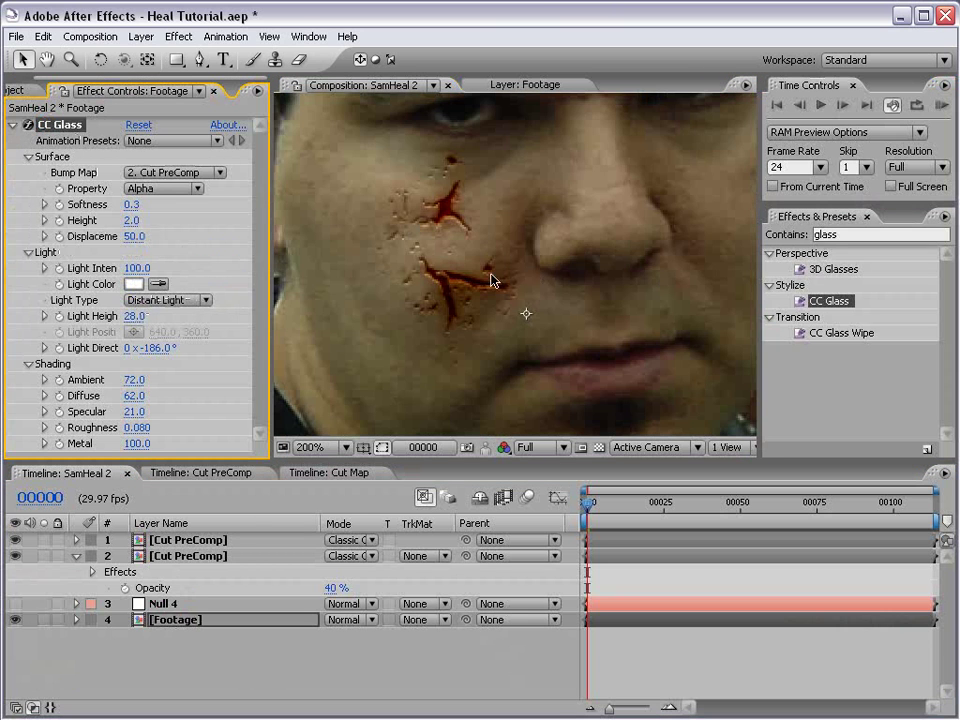
left_click(129, 221)
type("2")
key("BackSpace")
type("3")
key("Return")
left_click(133, 204)
type("0.55")
key("Return")
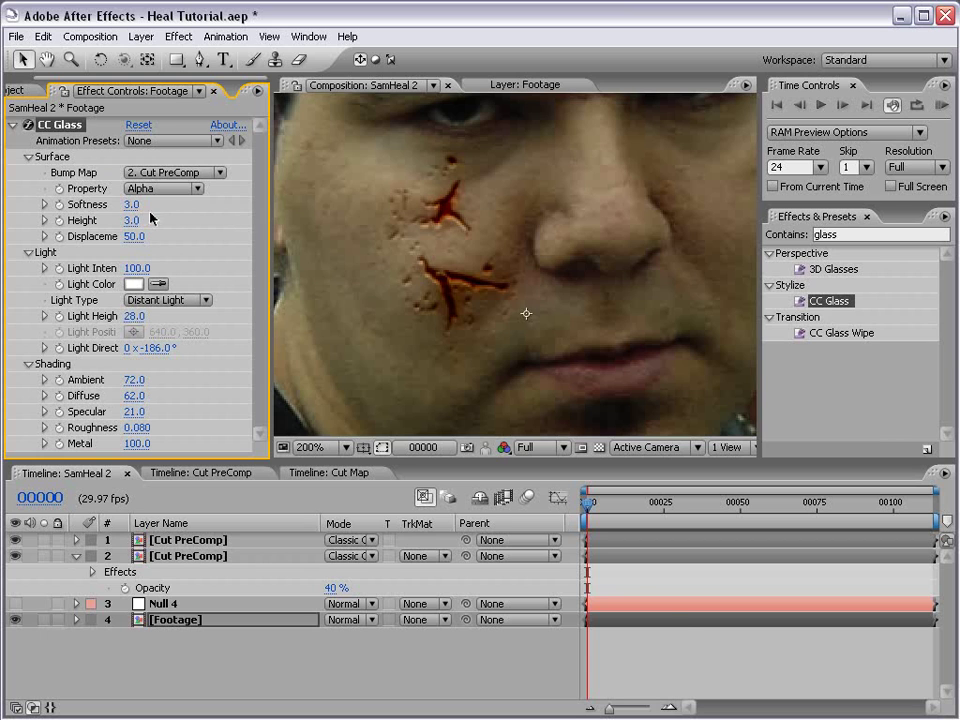
Step: Set the CC Glass softness on the Footage layer to 2
left_click(681, 666)
left_click(131, 205)
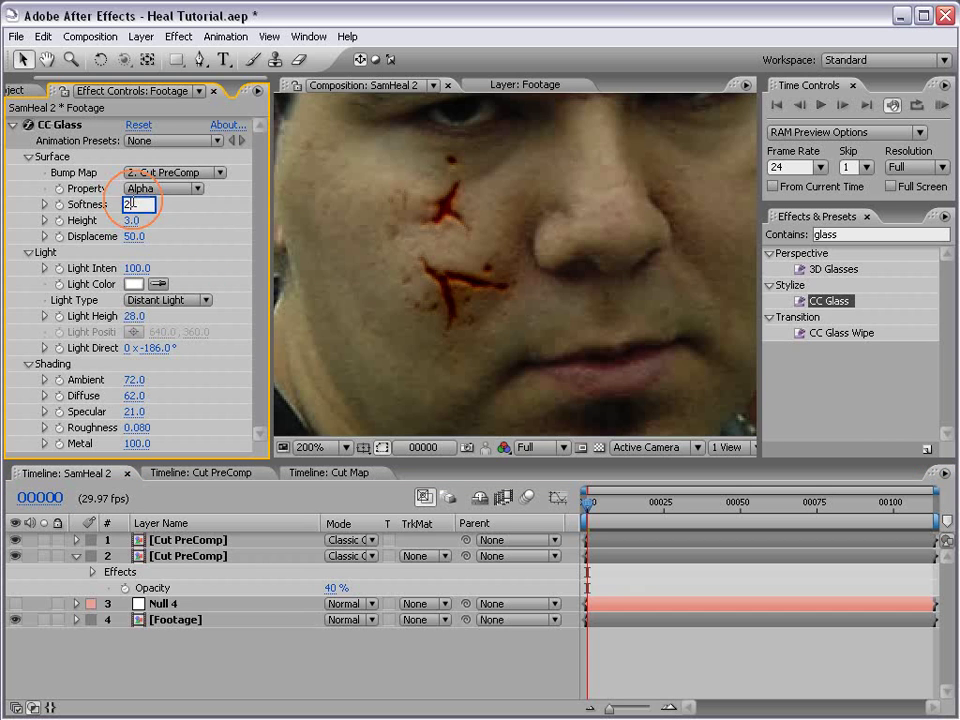
type("2")
key("Return")
scroll(525, 315, "down", 1)
scroll(534, 322, "up", 1)
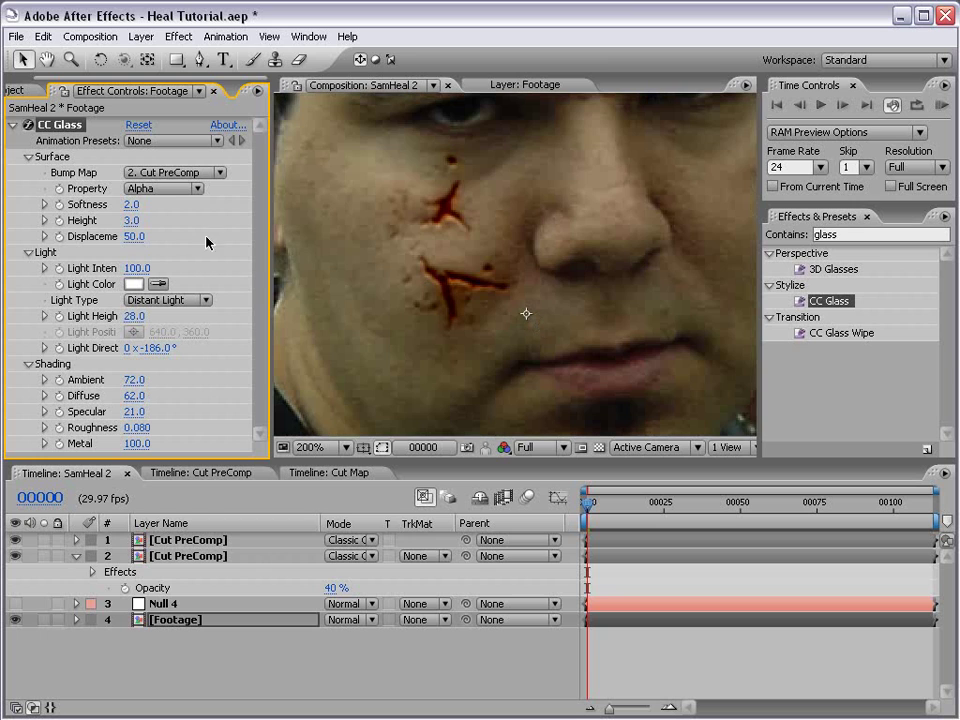
Step: Try a much stronger CC Glass height of 15 on the Footage layer
left_click(131, 220)
type("25")
key("Return")
left_click_drag(156, 216, 137, 216)
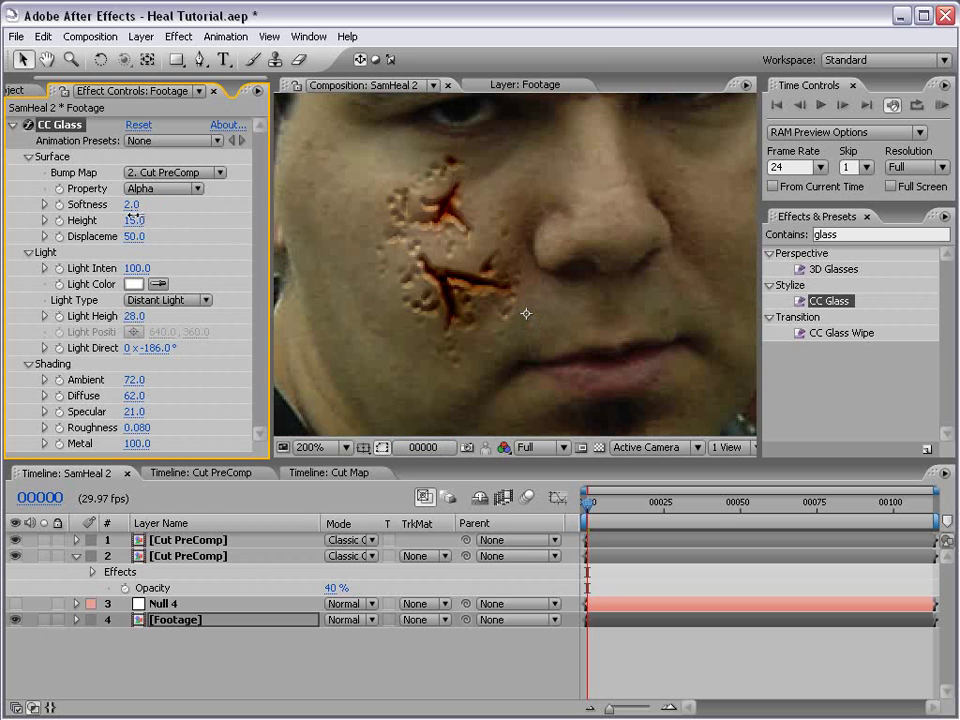
Step: Set the Footage layer's CC Glass height to 2 and softness to 0.5
left_click(132, 220)
type("2")
key("Return")
left_click(132, 204)
type(".")
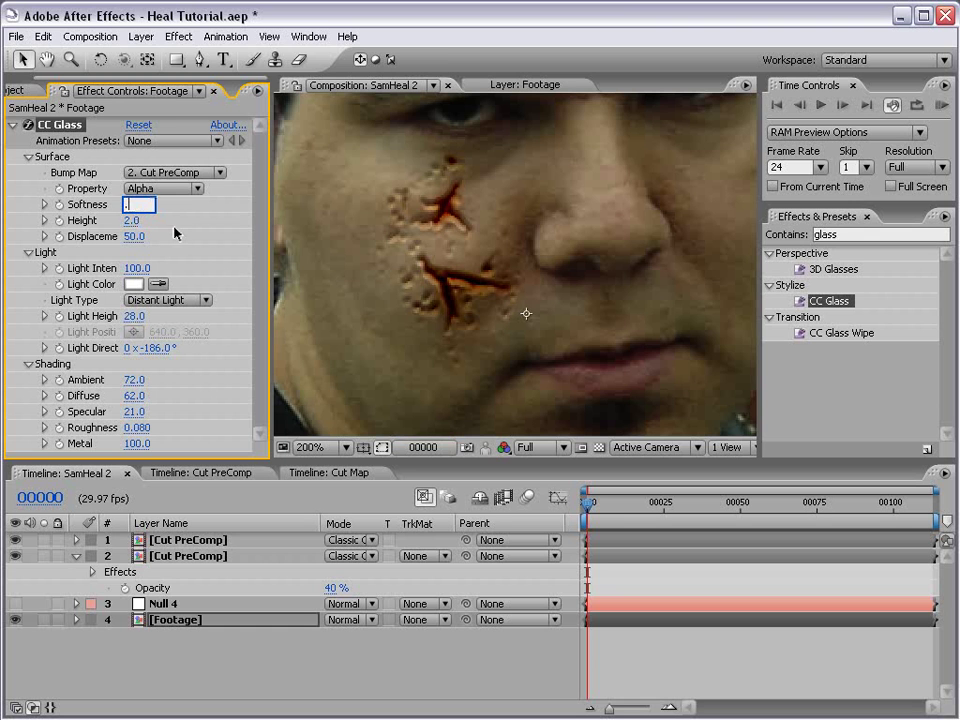
type("5")
key("Return")
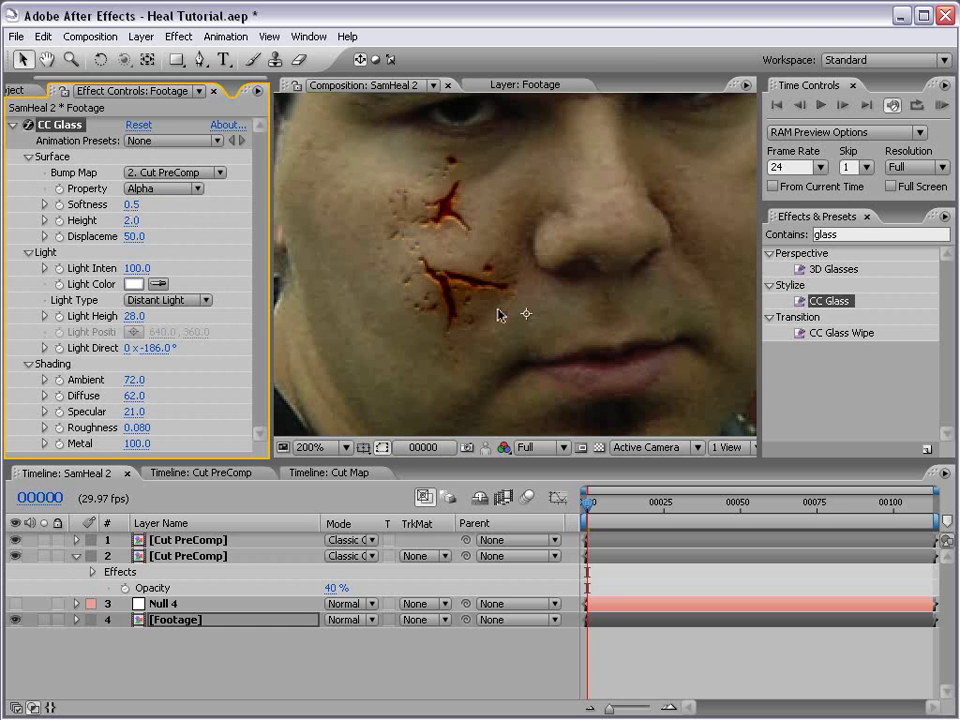
Step: Check the cut in an enlarged composition view and scrub to frame 80 to examine how it follows the face
key("grave")
scroll(440, 340, "down", 1)
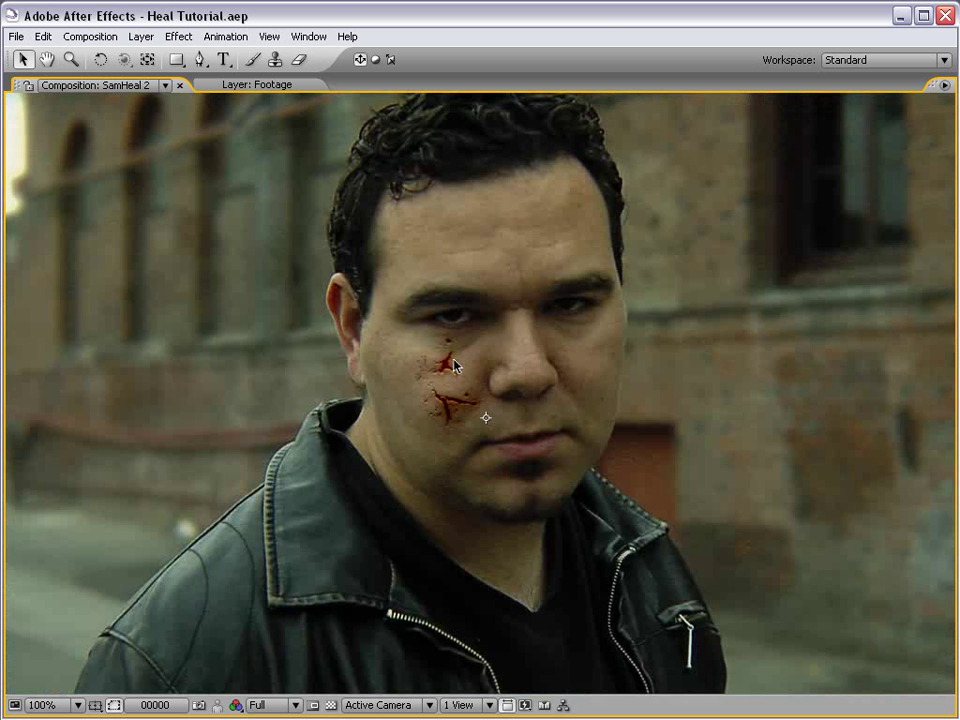
key("grave")
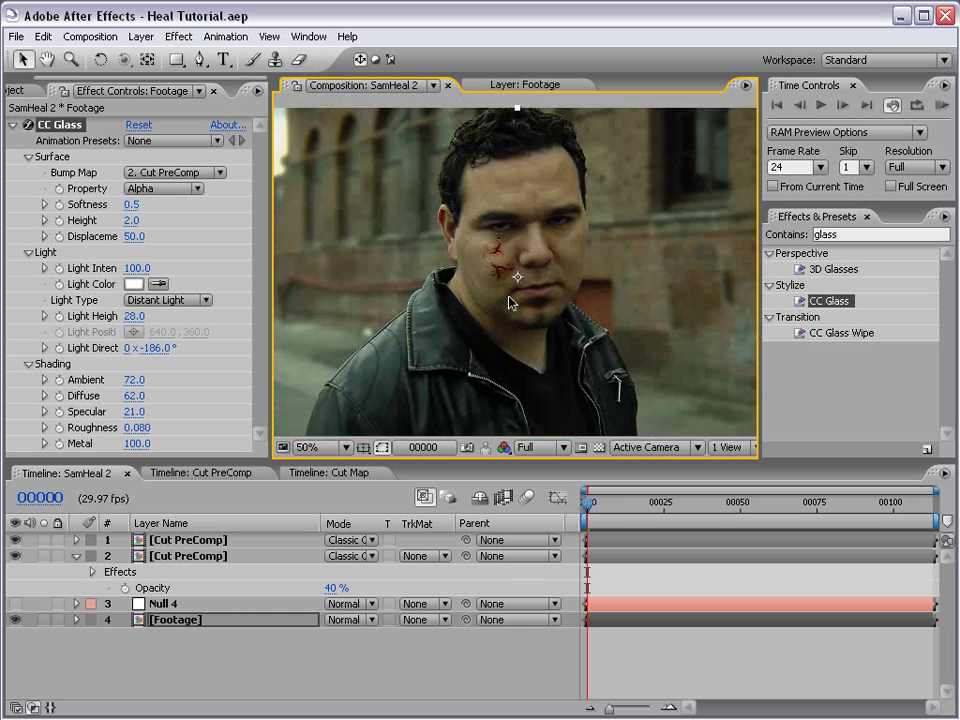
left_click_drag(588, 505, 832, 512)
key("KP_2")
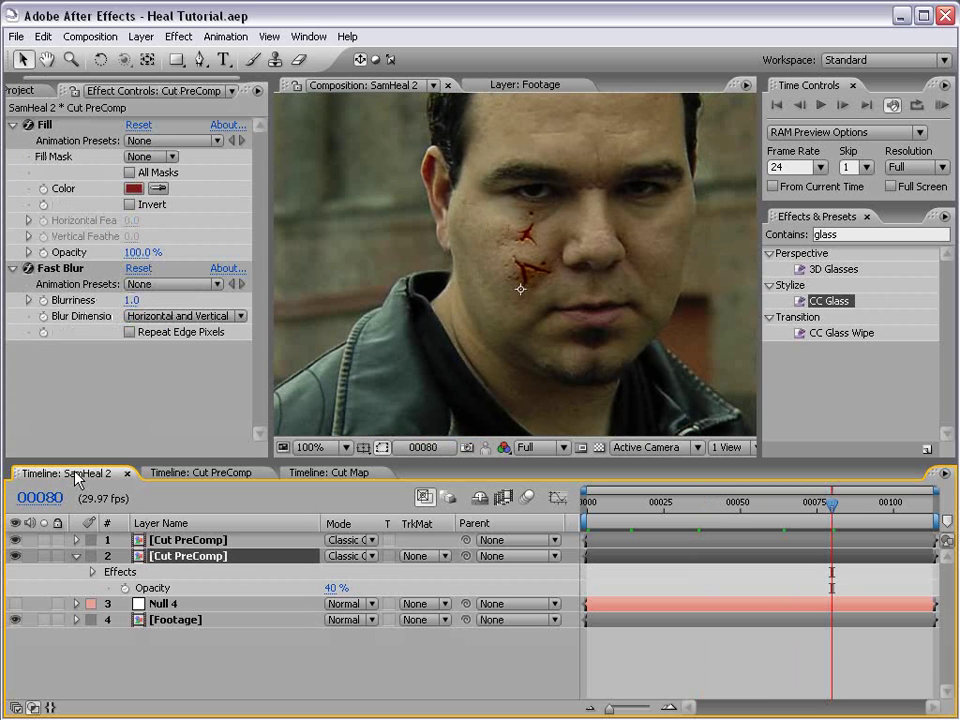
Step: Inspect the Cut Map layer in Cut PreComp and examine the cut at frame 20 of SamHeal 2 in an enlarged view
left_click(198, 473)
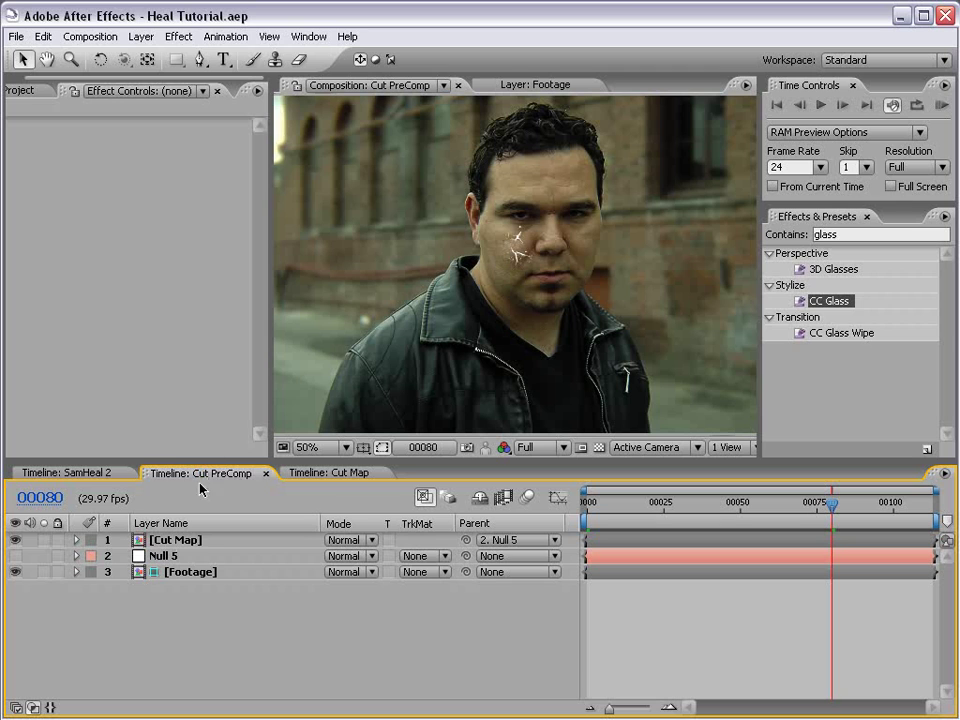
left_click(168, 539)
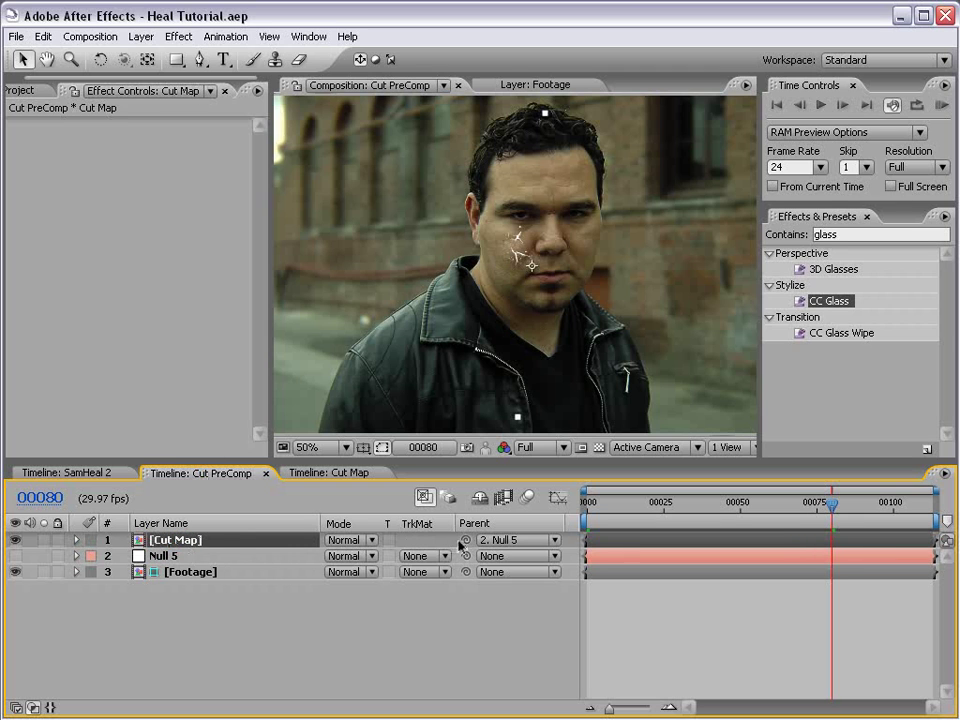
left_click(90, 471)
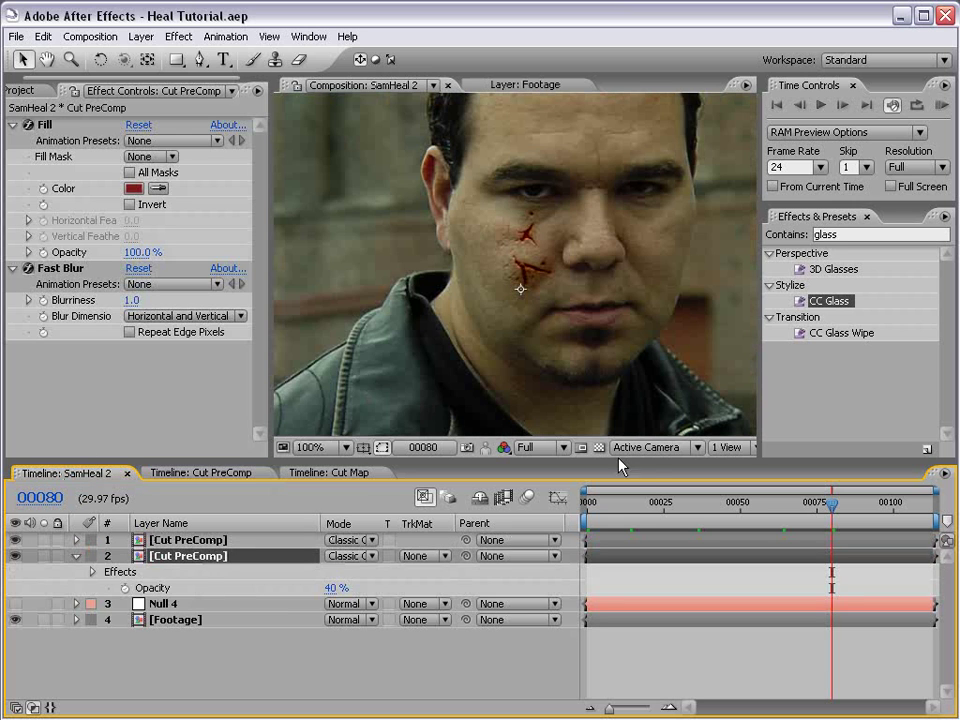
left_click(648, 507)
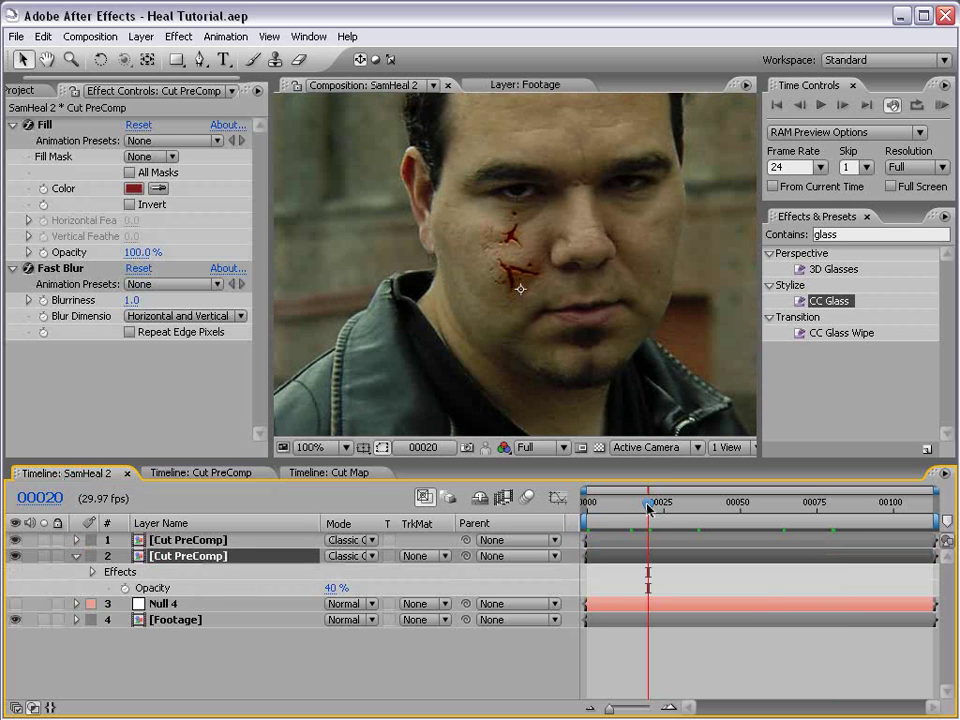
key("grave")
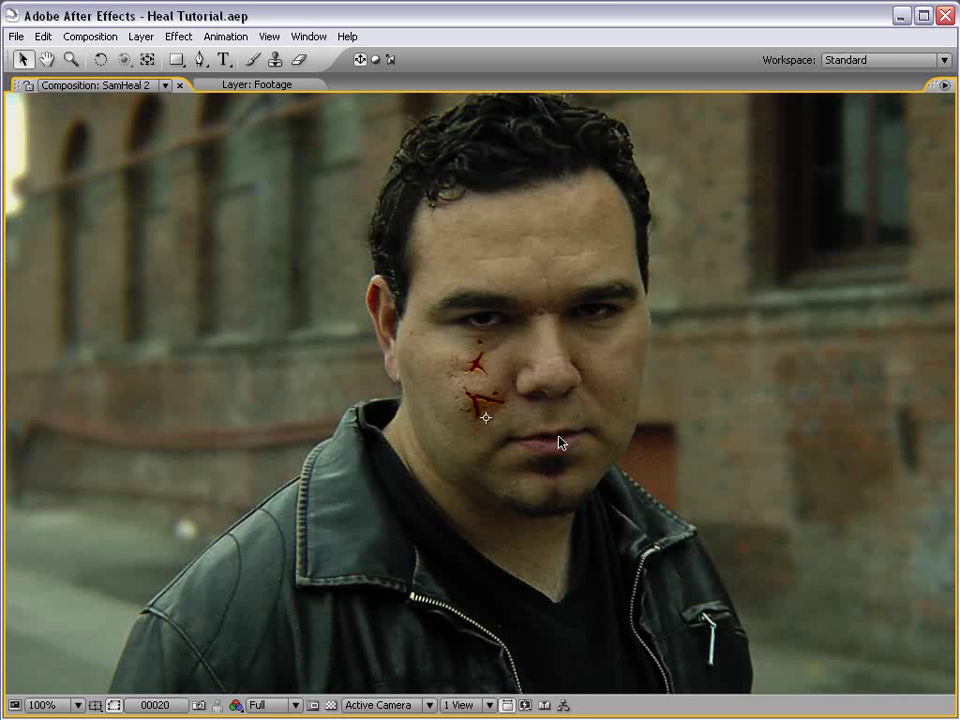
key("grave")
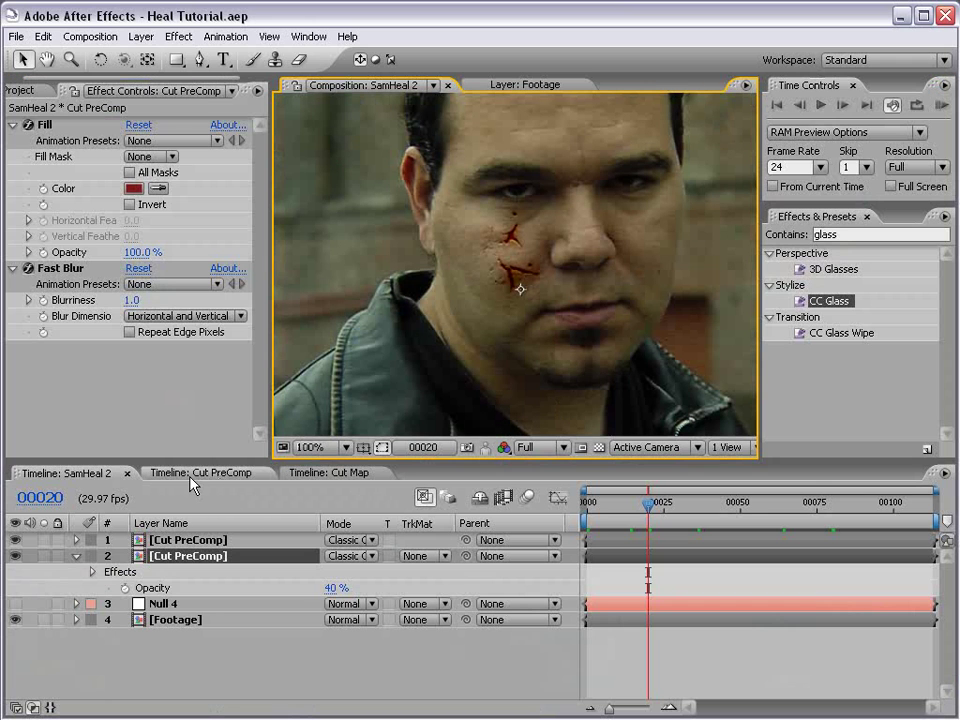
Step: Apply the Simple Choker effect to the Cut Map layer in Cut PreComp
left_click(197, 481)
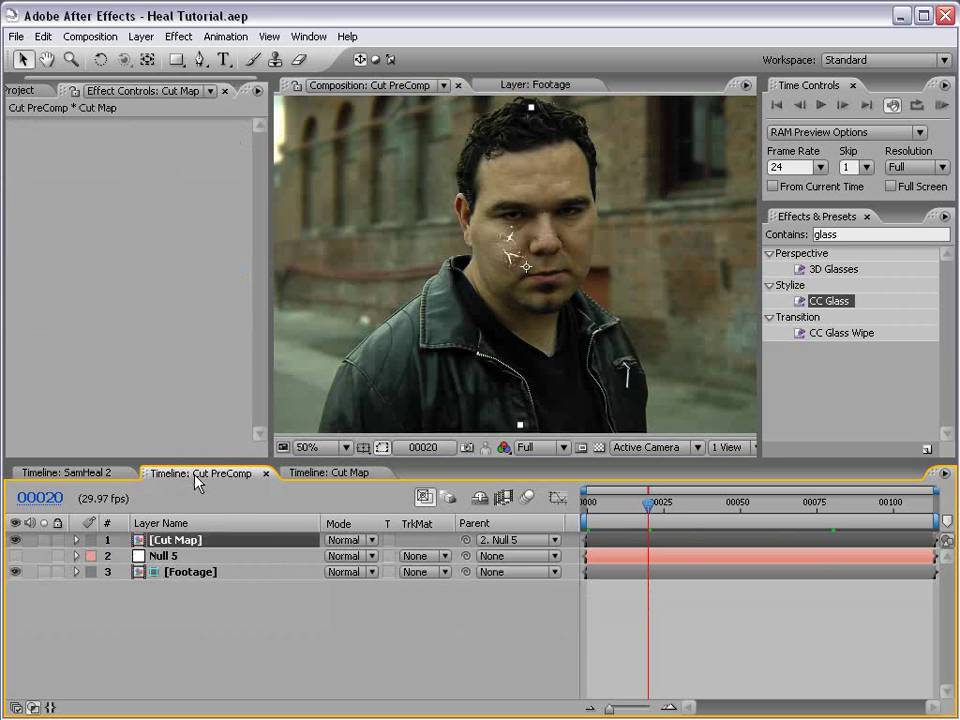
left_click(178, 541)
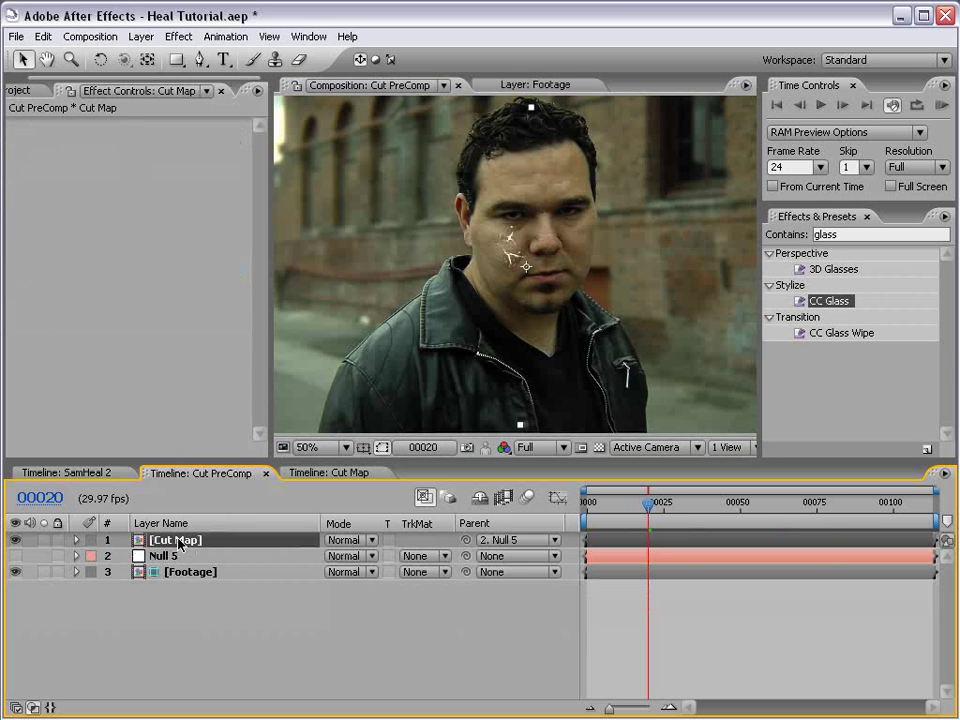
left_click(182, 38)
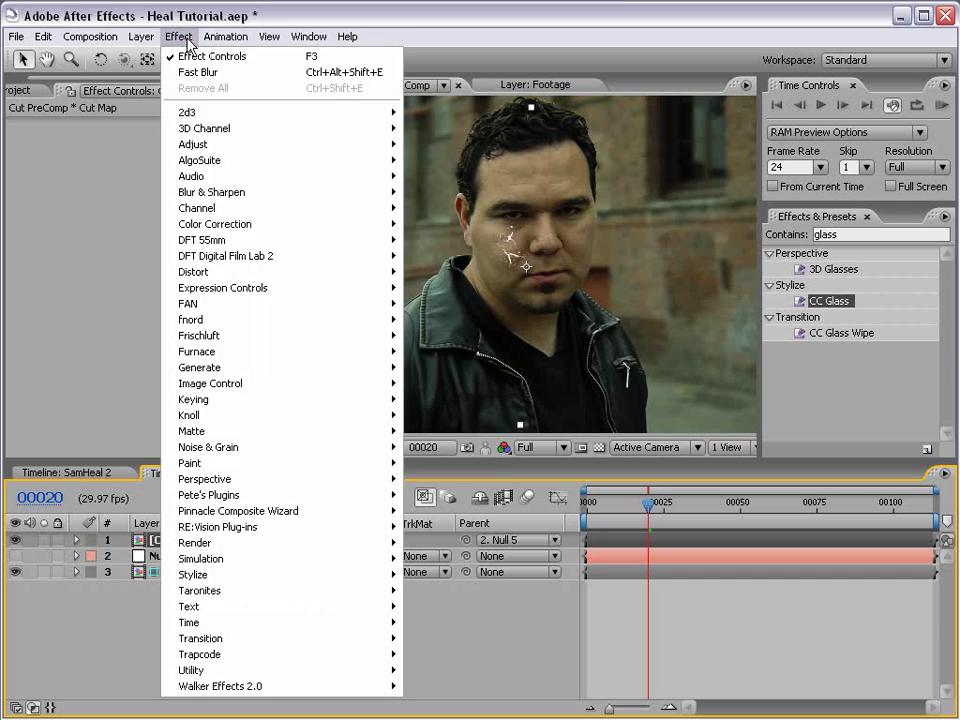
mouse_move(231, 433)
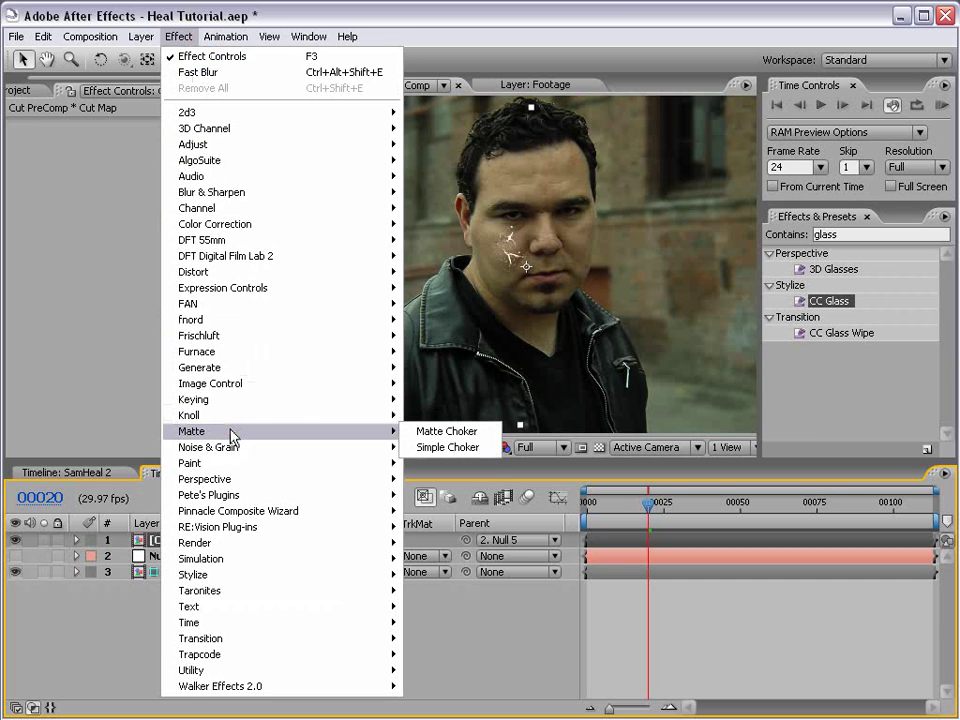
left_click(448, 447)
scroll(505, 238, "up", 1)
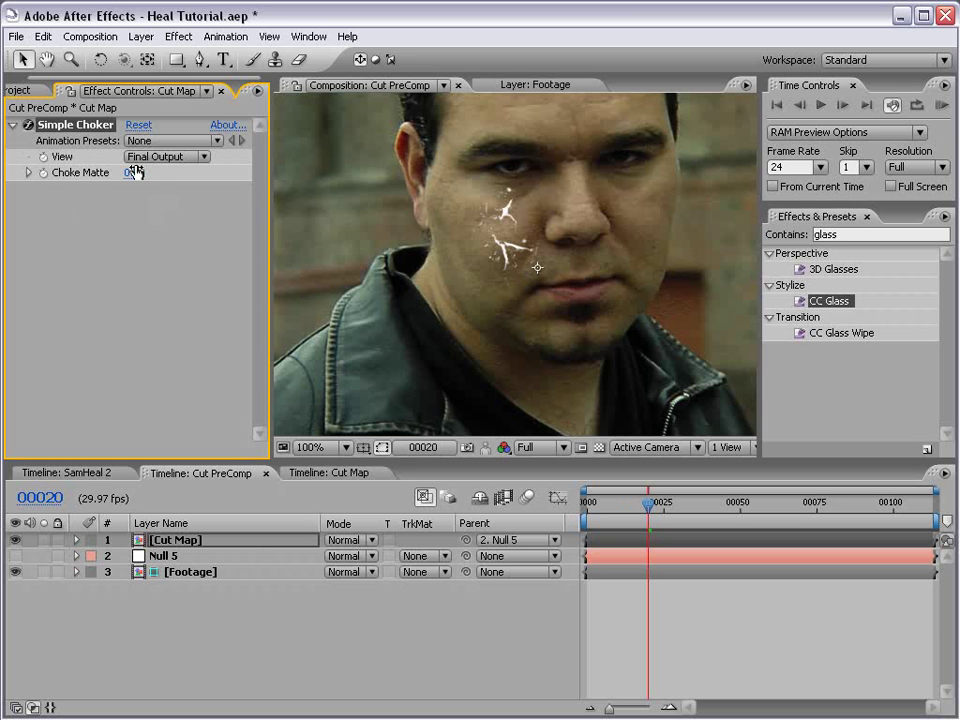
Step: Try a Choke Matte of 1.50 on the Cut Map layer, undo it and look closely at the cut
mouse_move(133, 172)
left_mouse_down()
mouse_move(172, 157)
mouse_move(100, 118)
mouse_move(96, 130)
mouse_move(100, 116)
mouse_move(150, 148)
mouse_move(104, 112)
mouse_move(88, 114)
mouse_move(131, 150)
left_mouse_up()
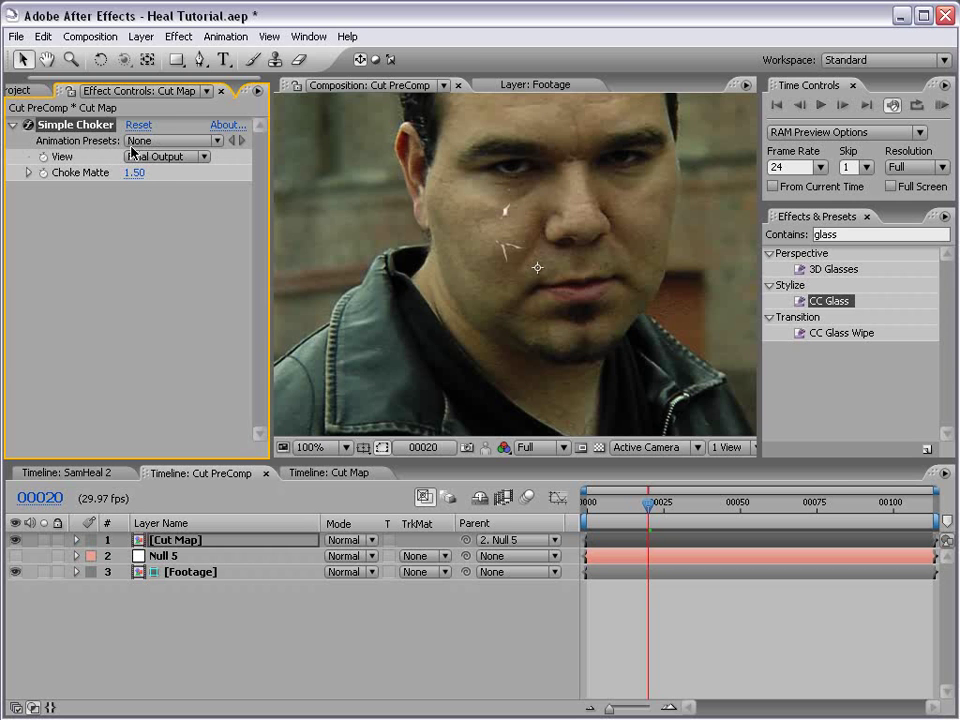
key("ctrl+z")
key("period")
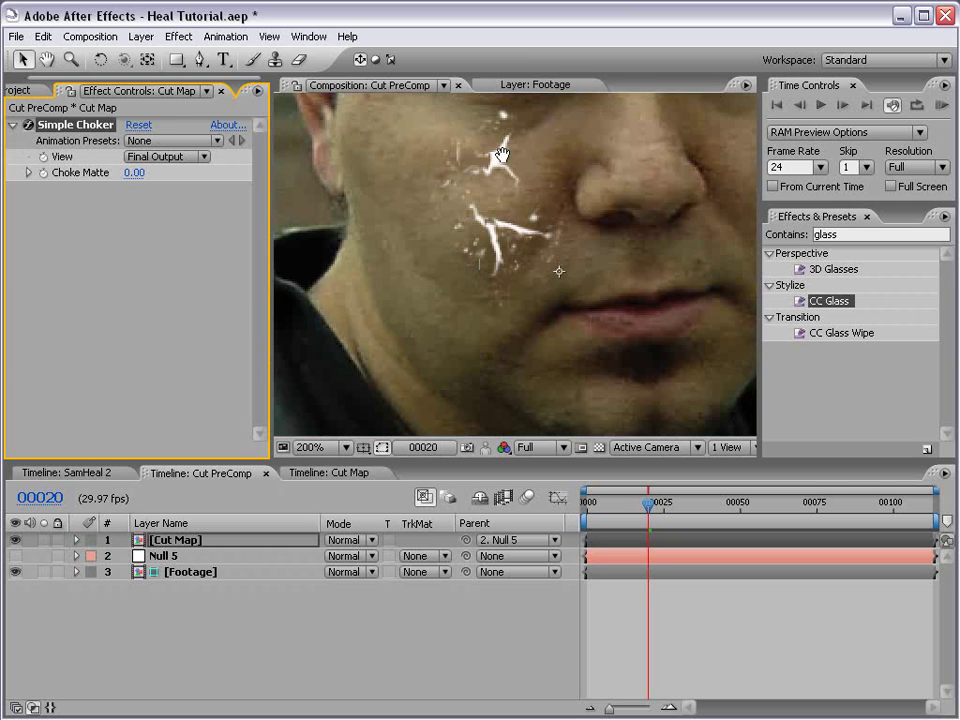
key("h")
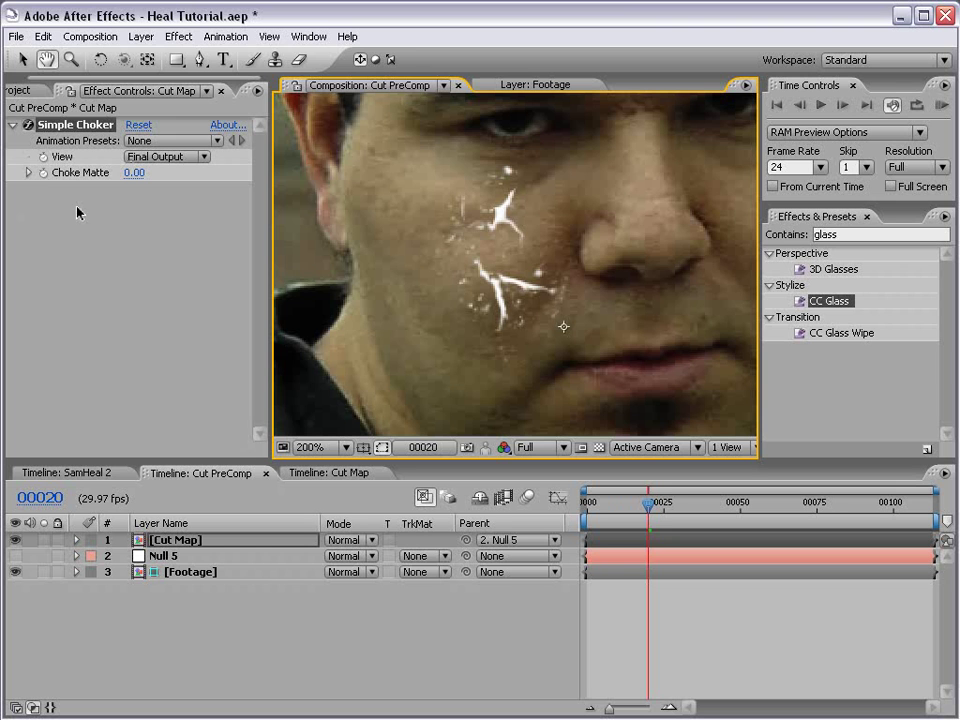
Step: Start keyframing the Cut Map layer's Choke Matte with a value of 0 at frame 35
left_click_drag(610, 491, 692, 495)
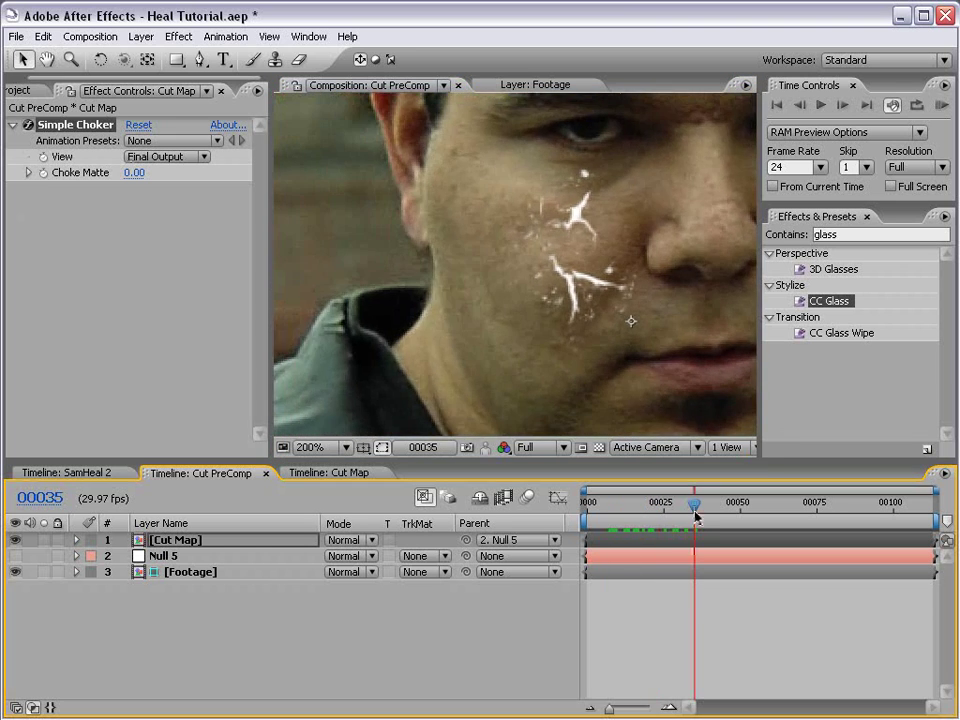
scroll(629, 321, "down", 1)
left_click_drag(629, 321, 531, 298)
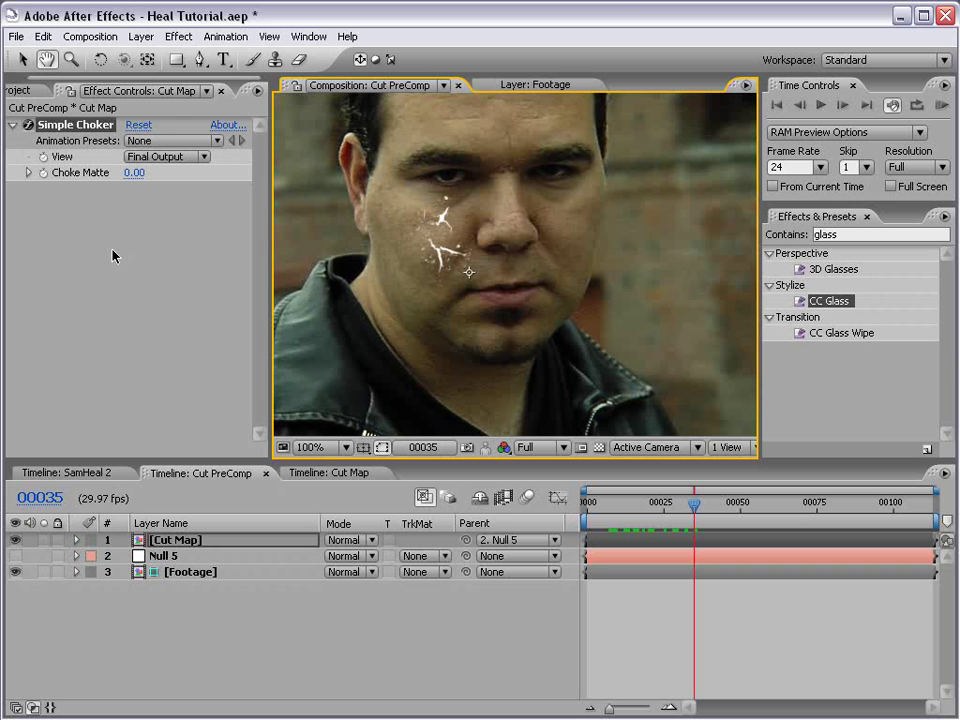
left_click(43, 172)
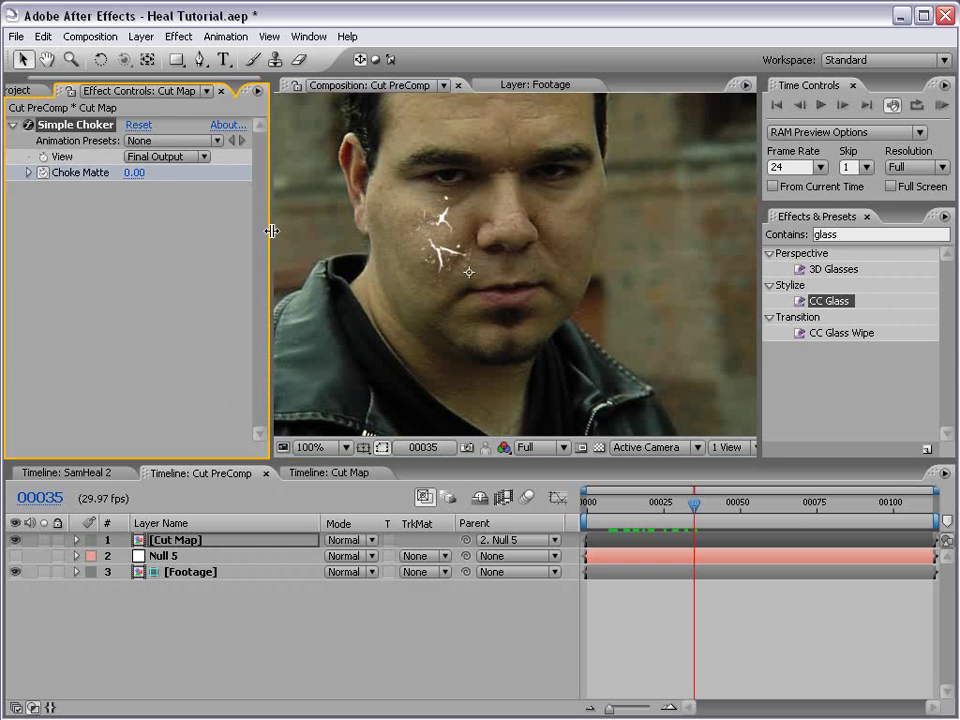
left_click_drag(271, 231, 305, 231)
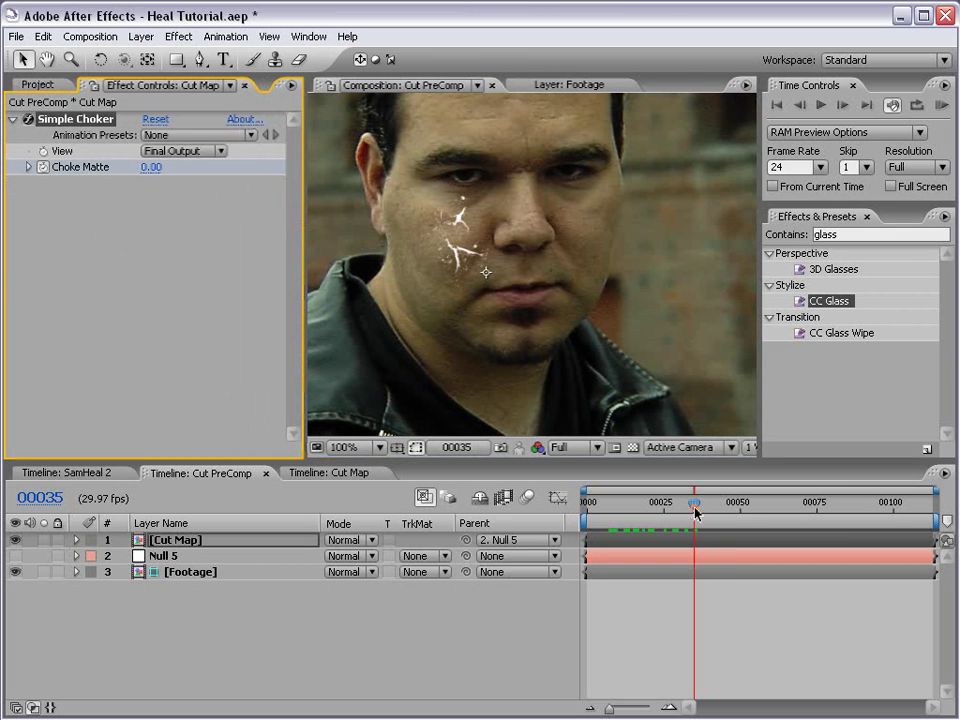
Step: Keyframe the Cut Map layer's Choke Matte at 5.70 on frame 79 and reveal its keyframes in the timeline
left_click_drag(695, 513, 829, 520)
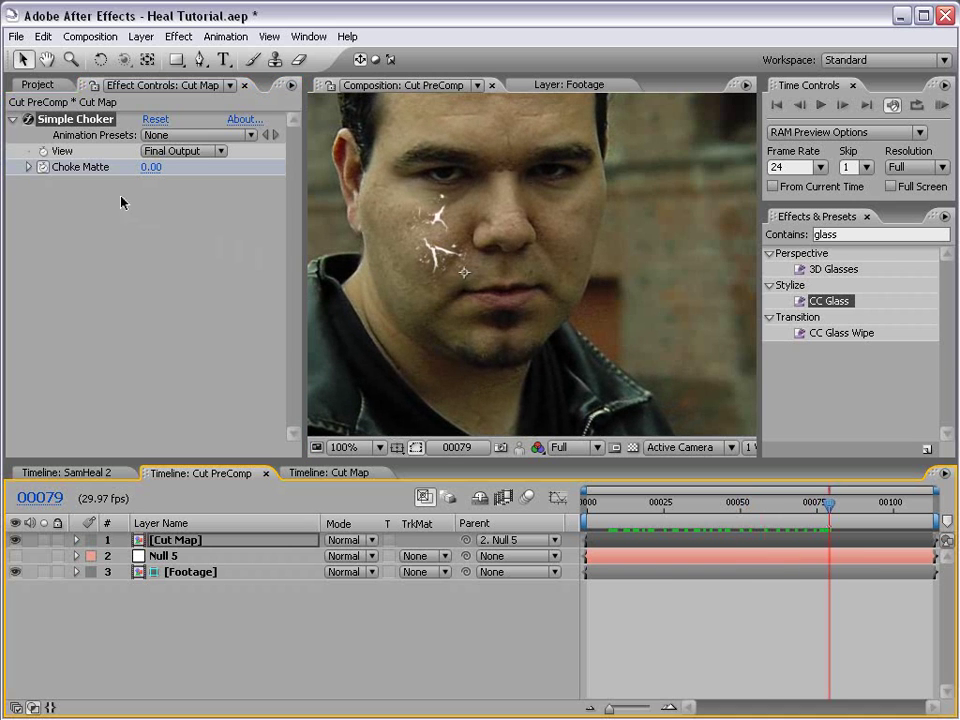
left_click(148, 167)
type("1")
key("Return")
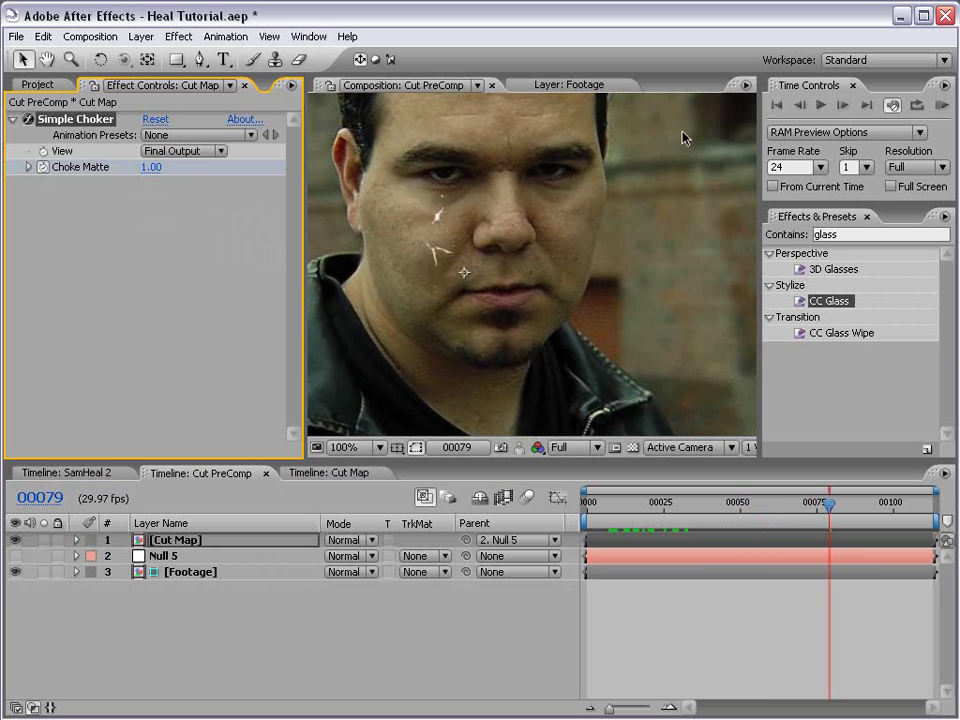
left_click_drag(155, 174, 191, 163)
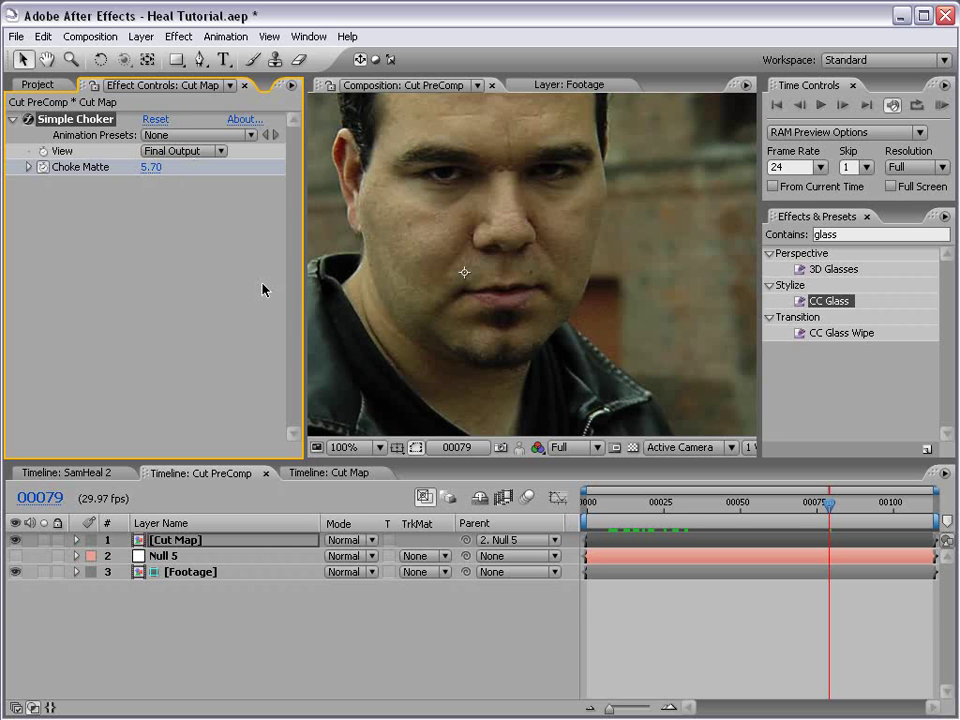
key("u")
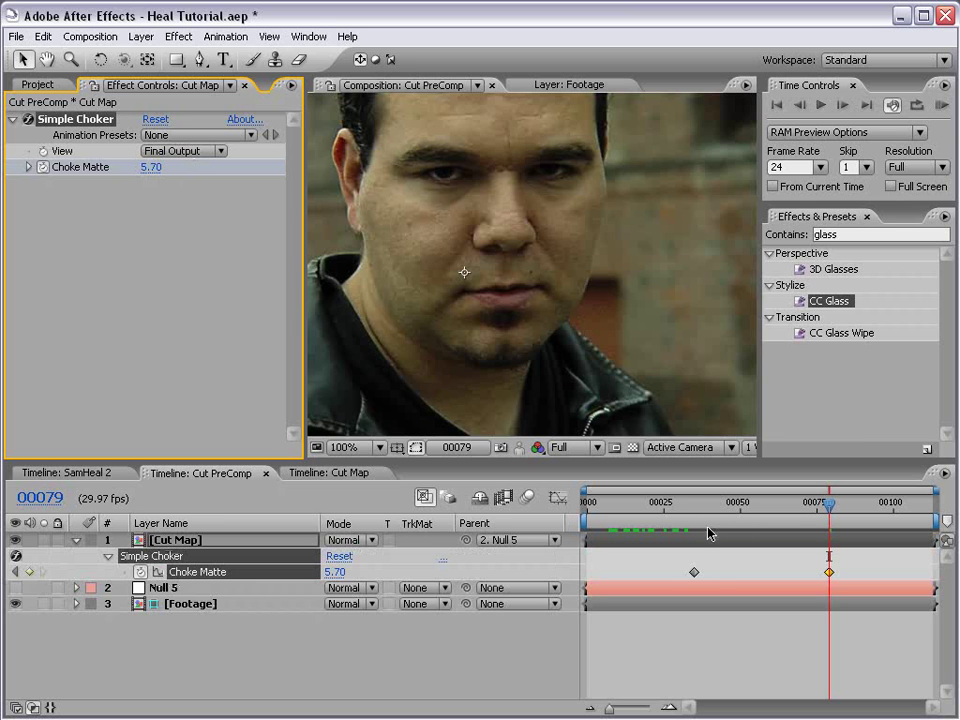
Step: Add a Choke Matte keyframe of 0.78 at frame 41, then spread it and the final keyframe to about frames 66 and 101
mouse_move(695, 515)
left_mouse_down()
mouse_move(760, 512)
mouse_move(694, 517)
left_mouse_up()
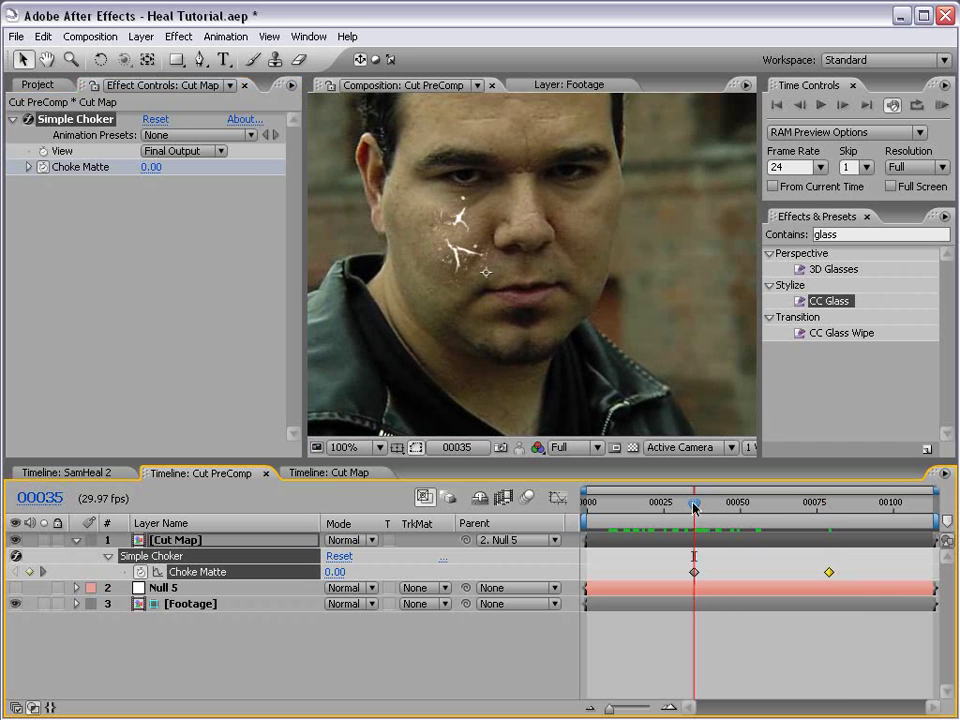
scroll(522, 250, "up", 1)
left_click_drag(522, 250, 606, 301)
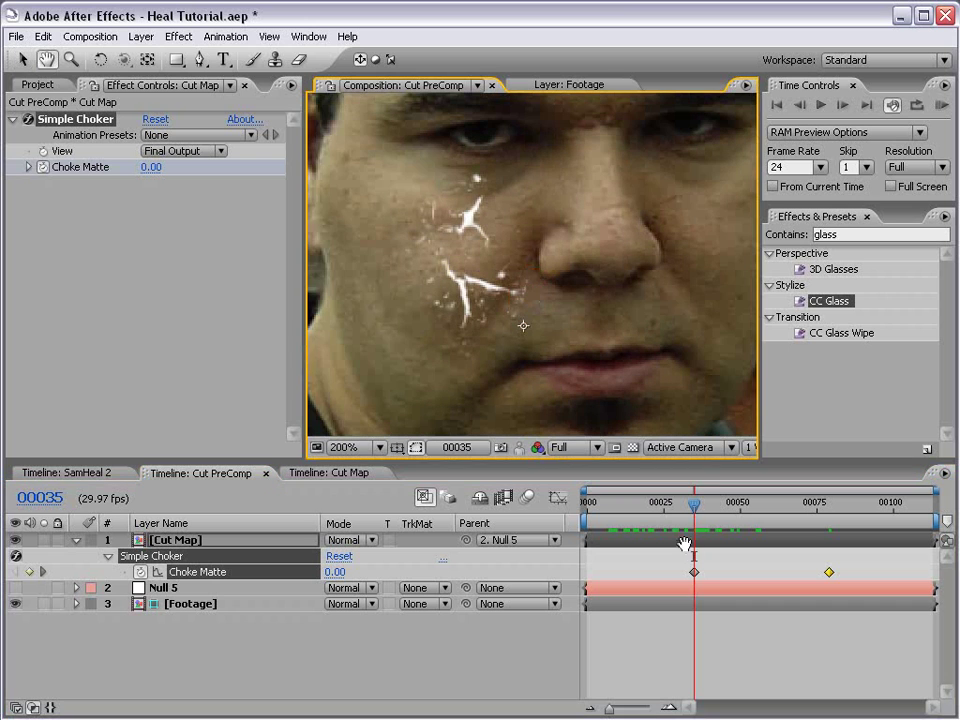
left_click_drag(696, 507, 748, 513)
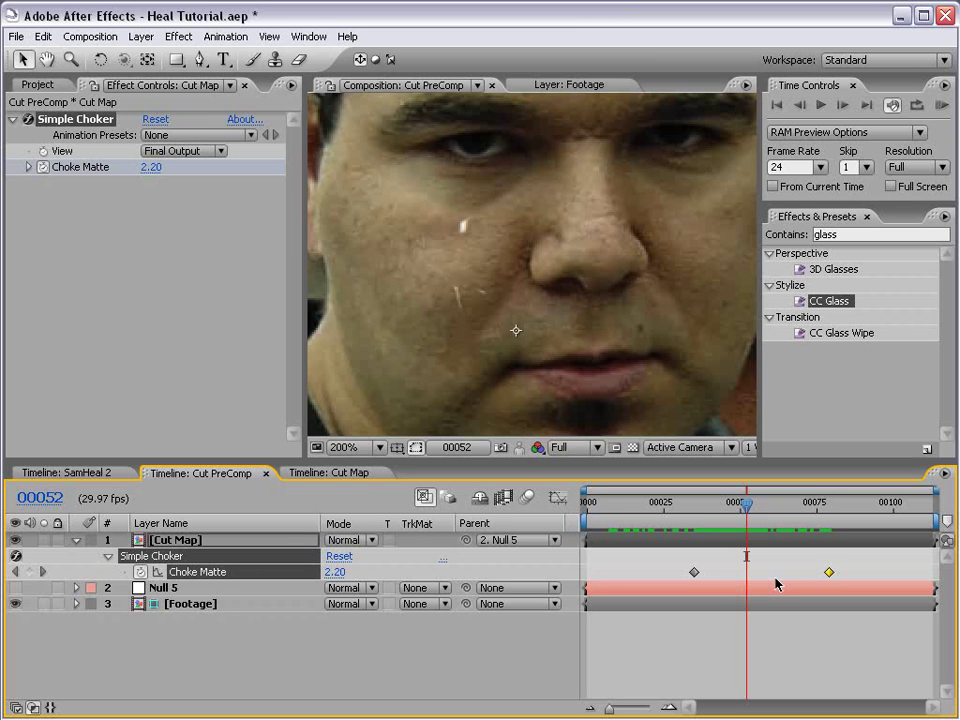
left_click(694, 509)
left_click_drag(694, 509, 713, 509)
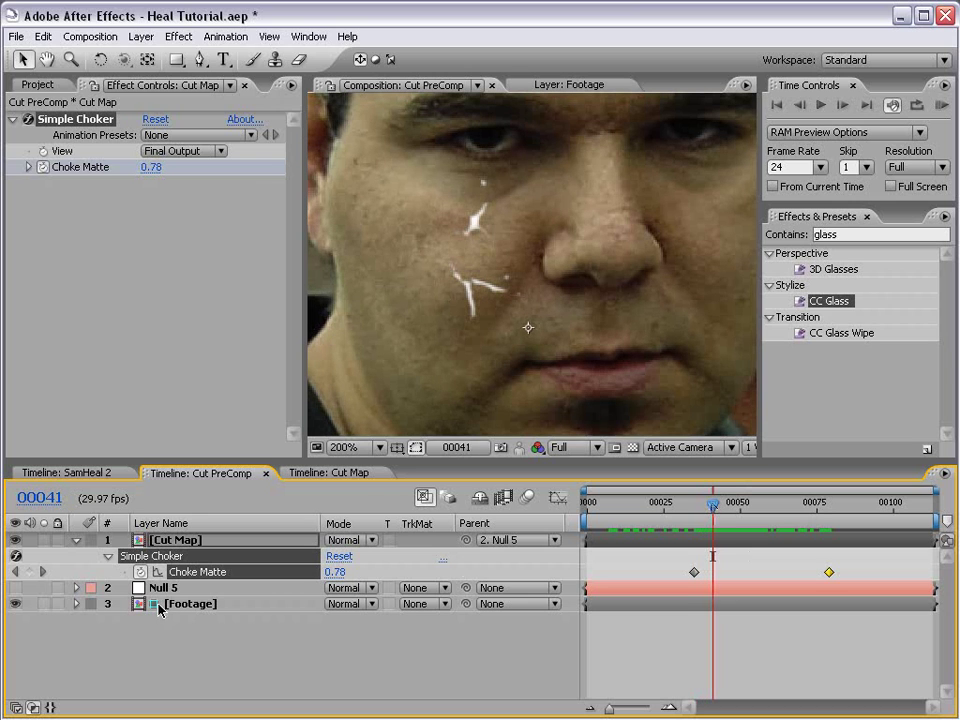
left_click(30, 572)
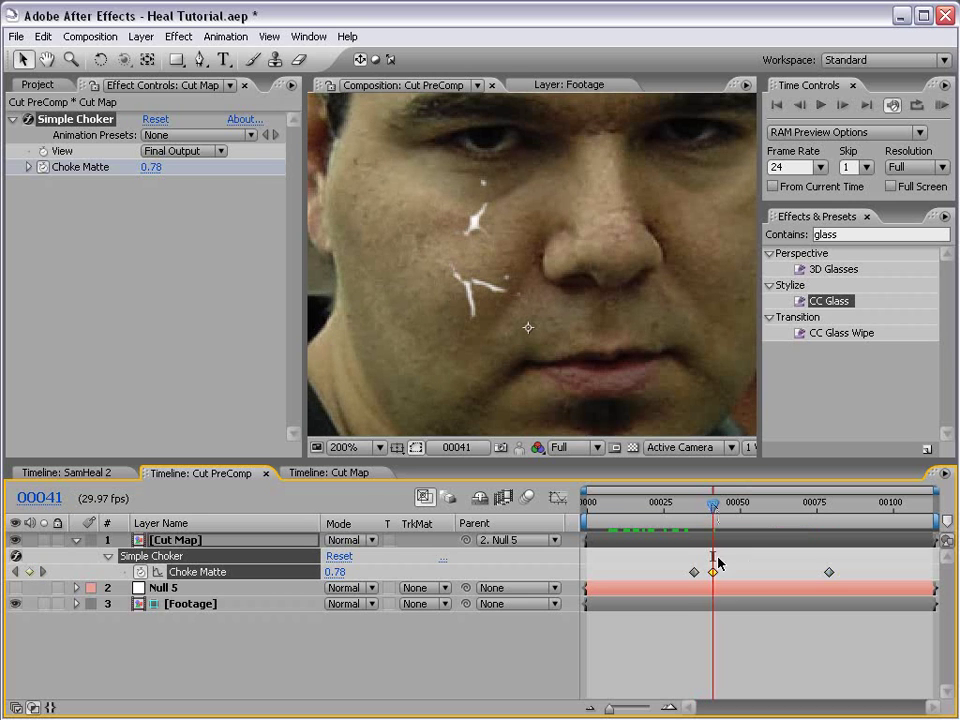
left_click_drag(713, 573, 895, 577)
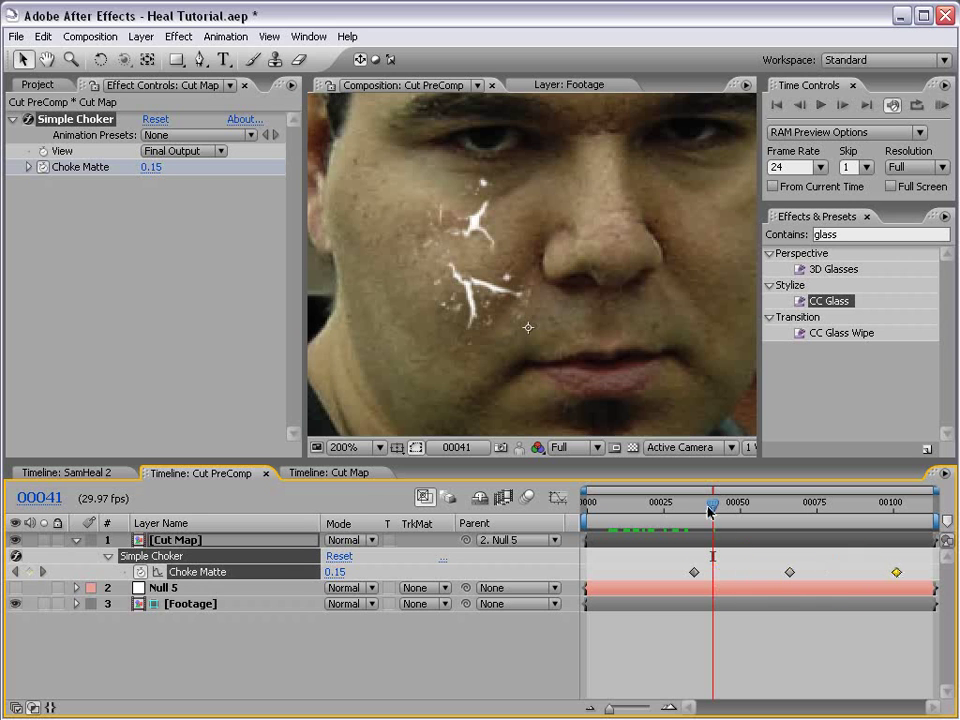
Step: Add Choke Matte keyframes of 0.35 near frame 39 and 0.48 near frame 60, removing the one near frame 66
left_click_drag(708, 511, 740, 506)
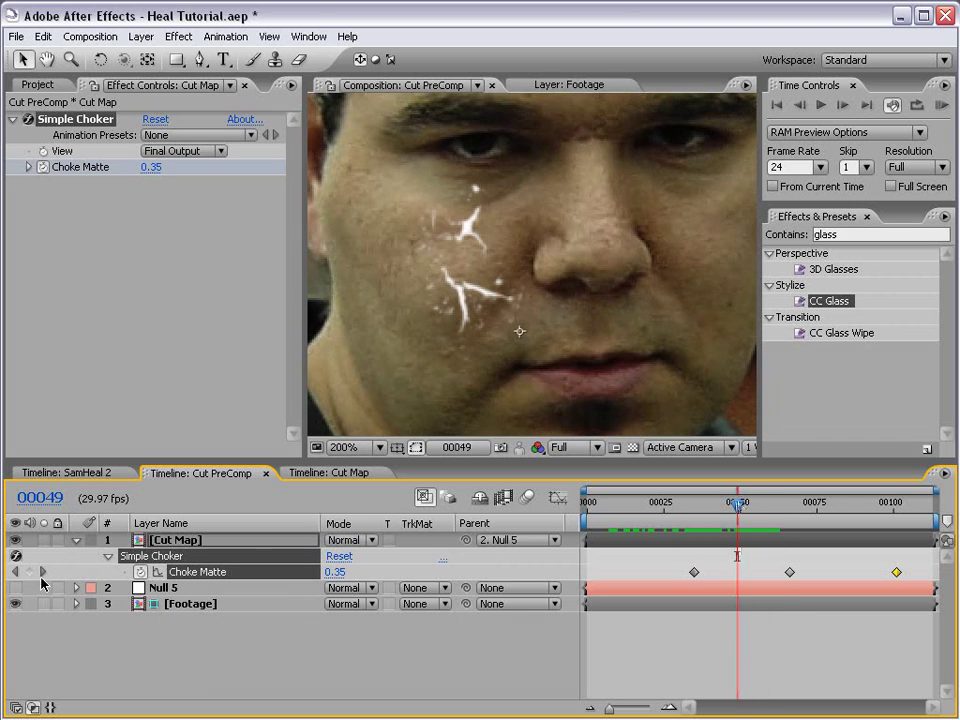
left_click_drag(737, 572, 709, 577)
left_click_drag(700, 506, 731, 506)
left_click(31, 572)
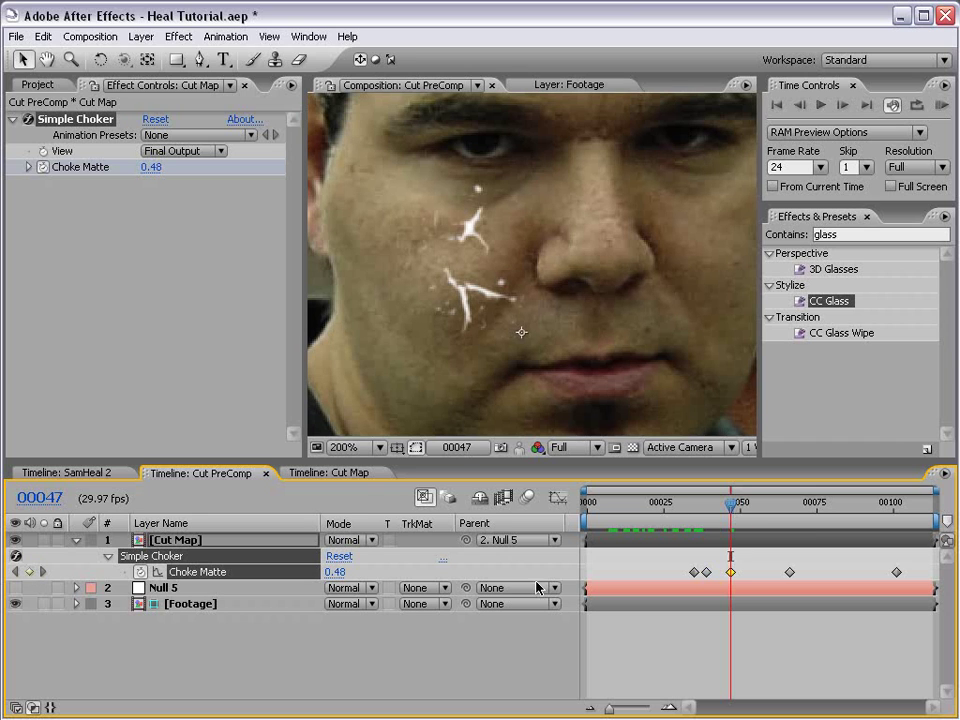
left_click_drag(731, 572, 770, 572)
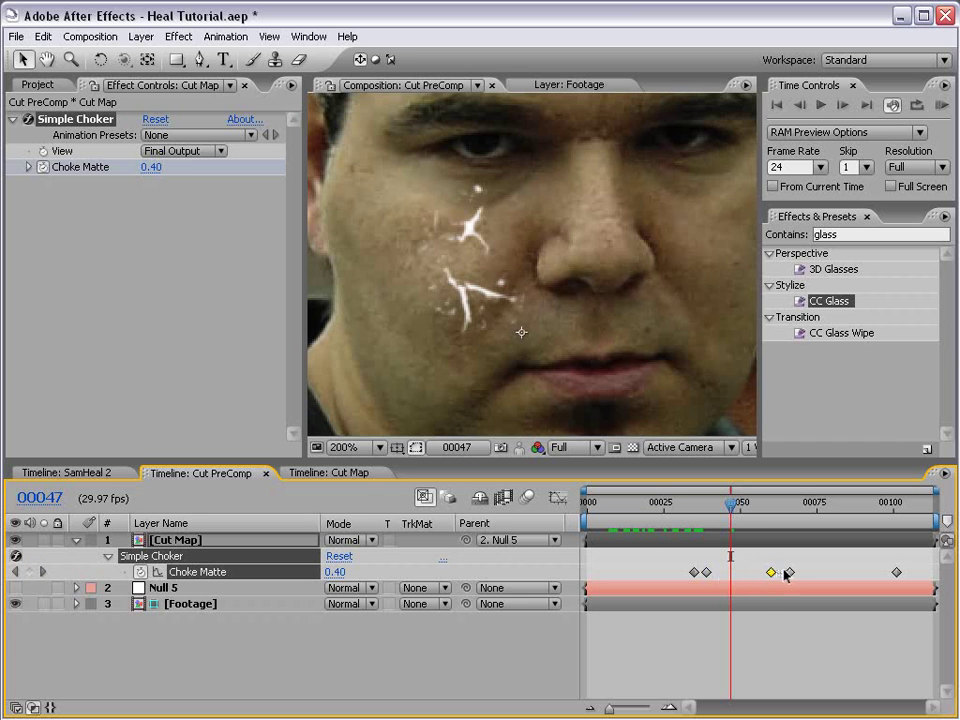
left_click(789, 572)
key("Delete")
Step: Add a Choke Matte keyframe of 0.45 at frame 55 and move the following keyframe to about frame 86
left_click_drag(686, 508, 760, 509)
left_click(29, 572)
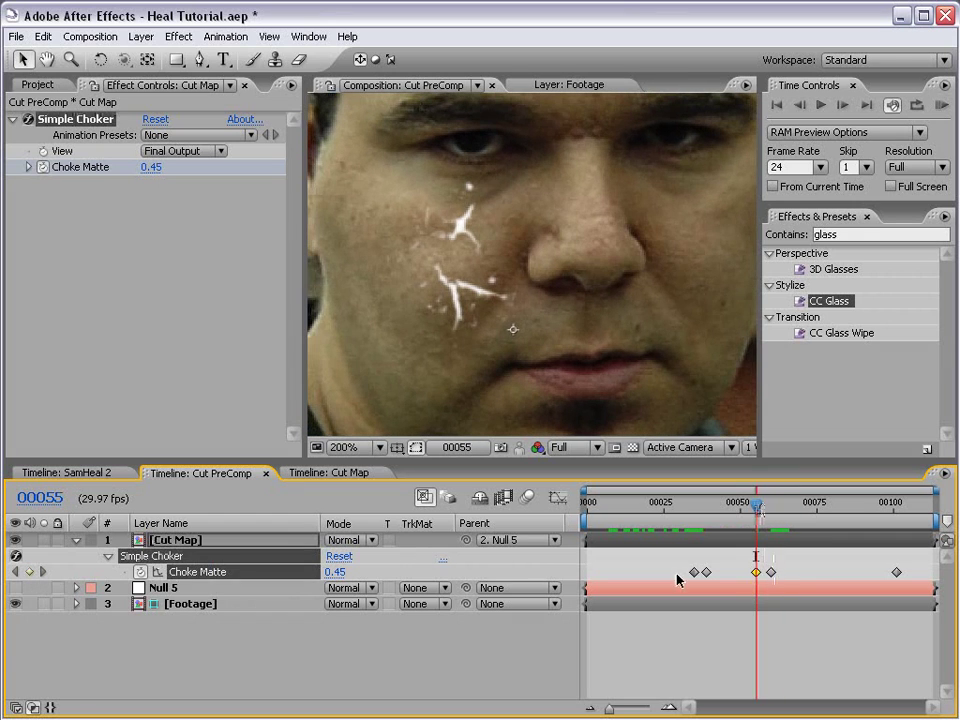
left_click_drag(771, 574, 851, 575)
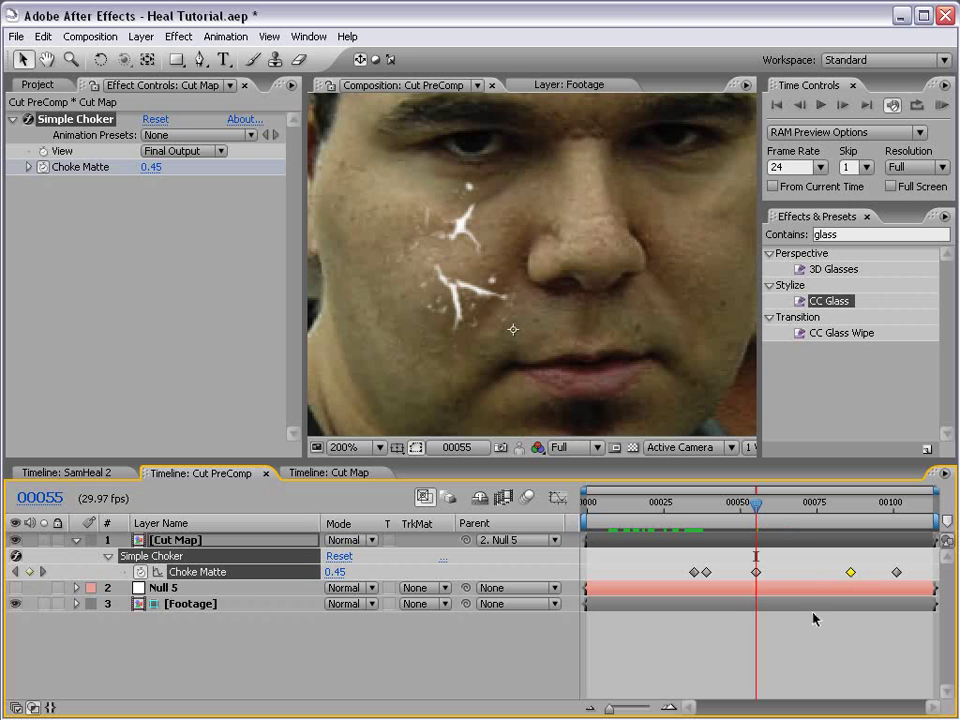
left_click_drag(740, 512, 735, 510)
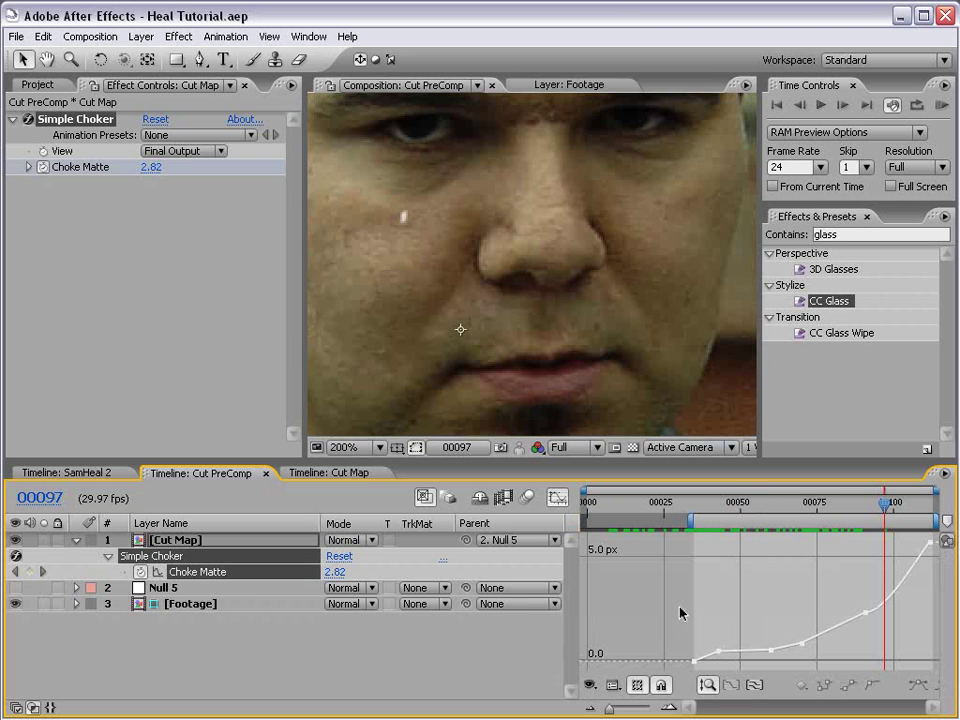
Step: Examine how the cut heals in the SamHeal 2 composition at several frames between 37 and 84, up close and zoomed out
left_click_drag(700, 505, 703, 560)
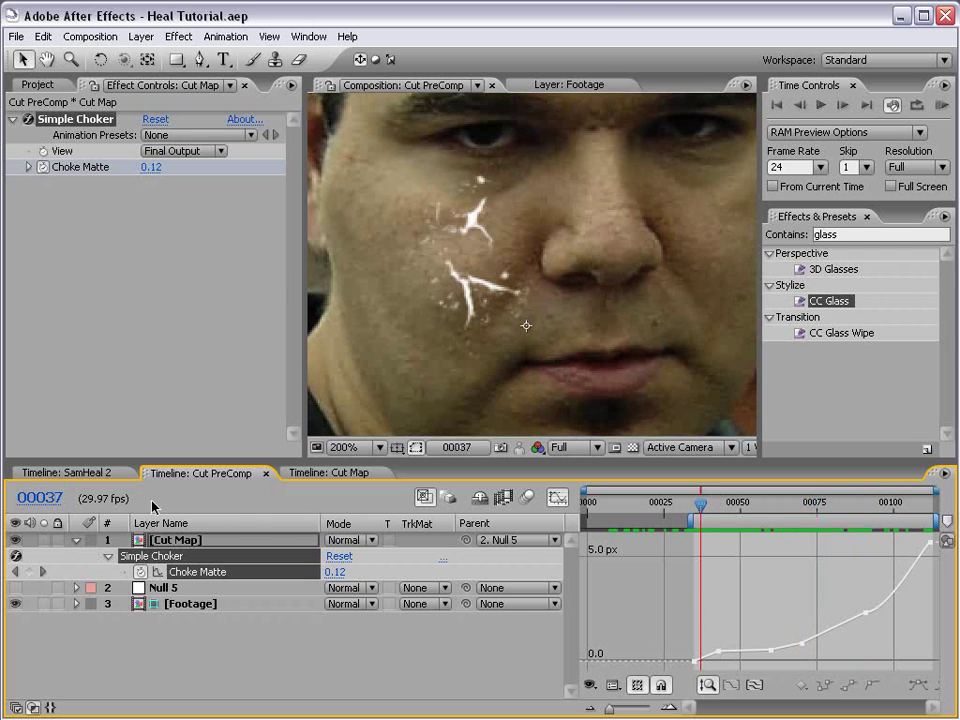
left_click(70, 472)
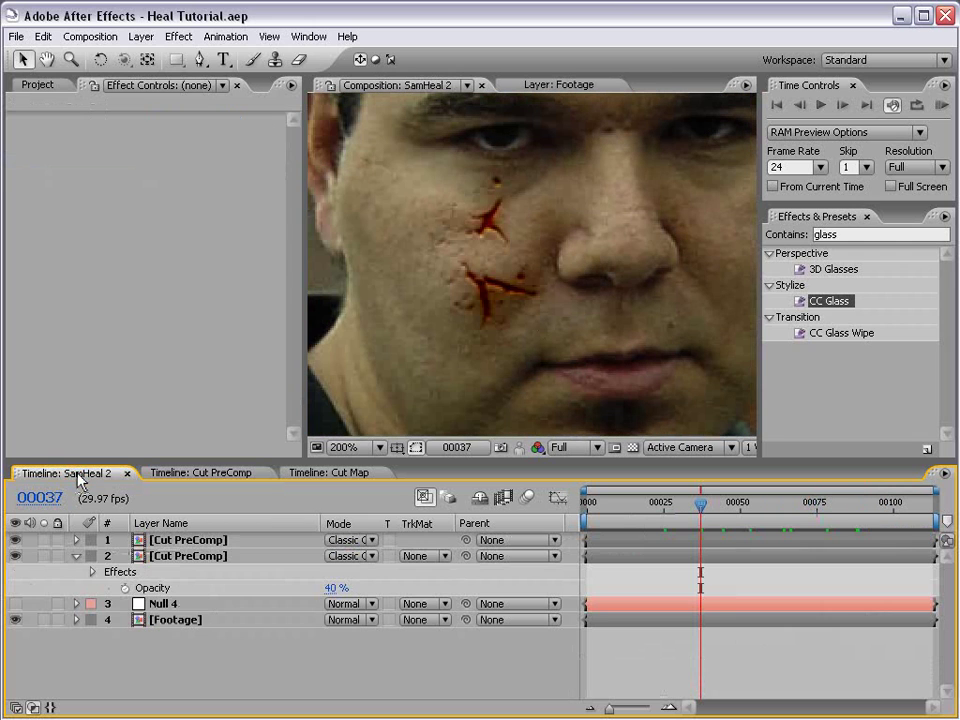
left_click(729, 504)
left_click(753, 503)
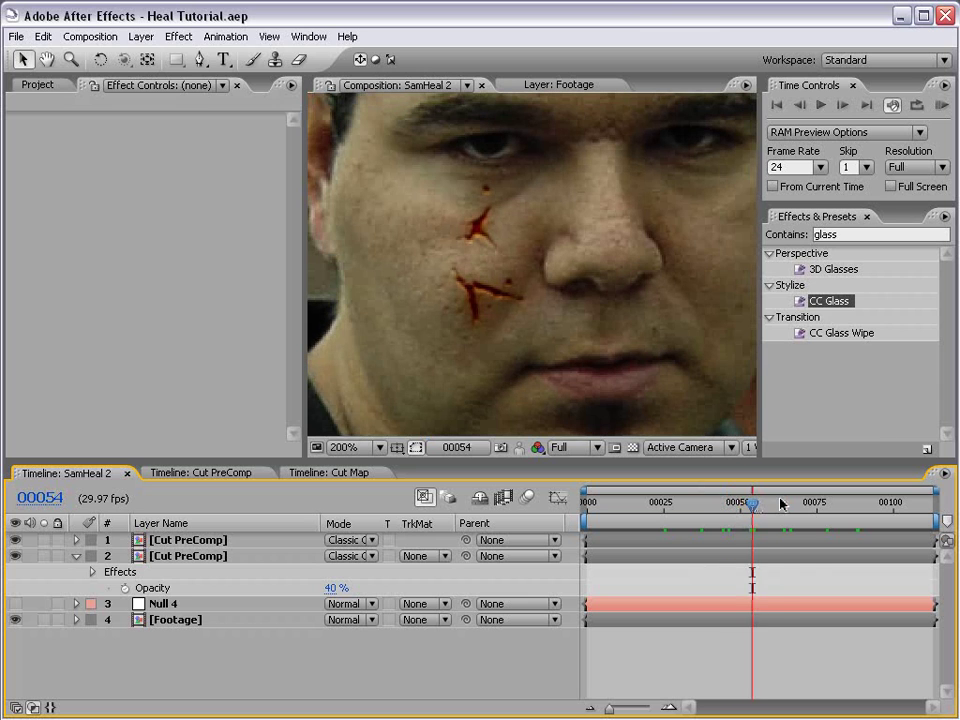
left_click(781, 504)
left_click(814, 503)
left_click(844, 504)
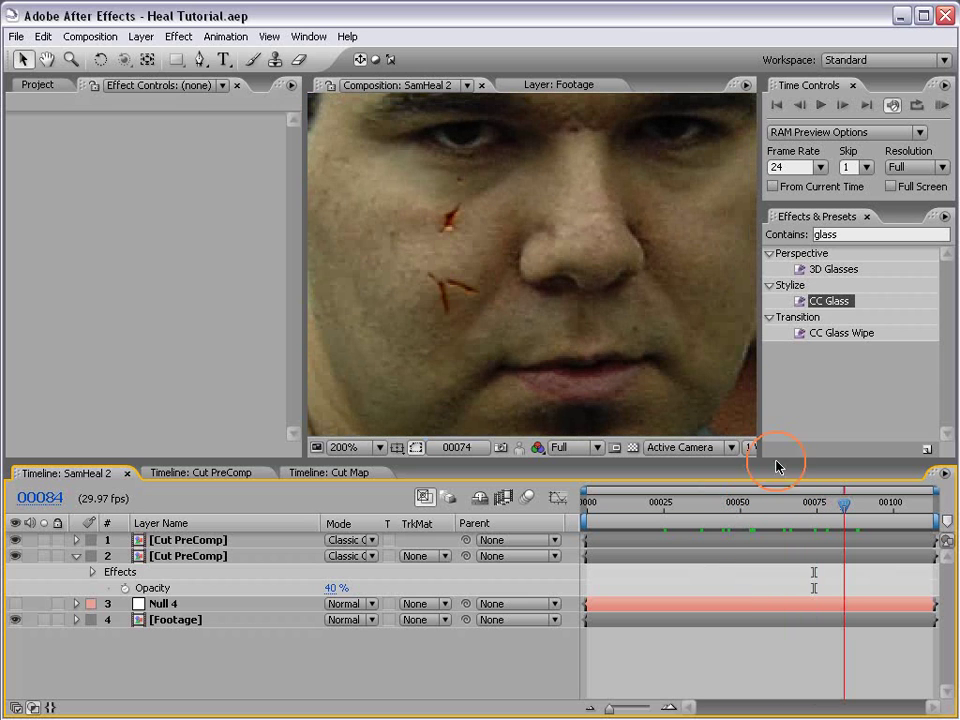
left_click(768, 502)
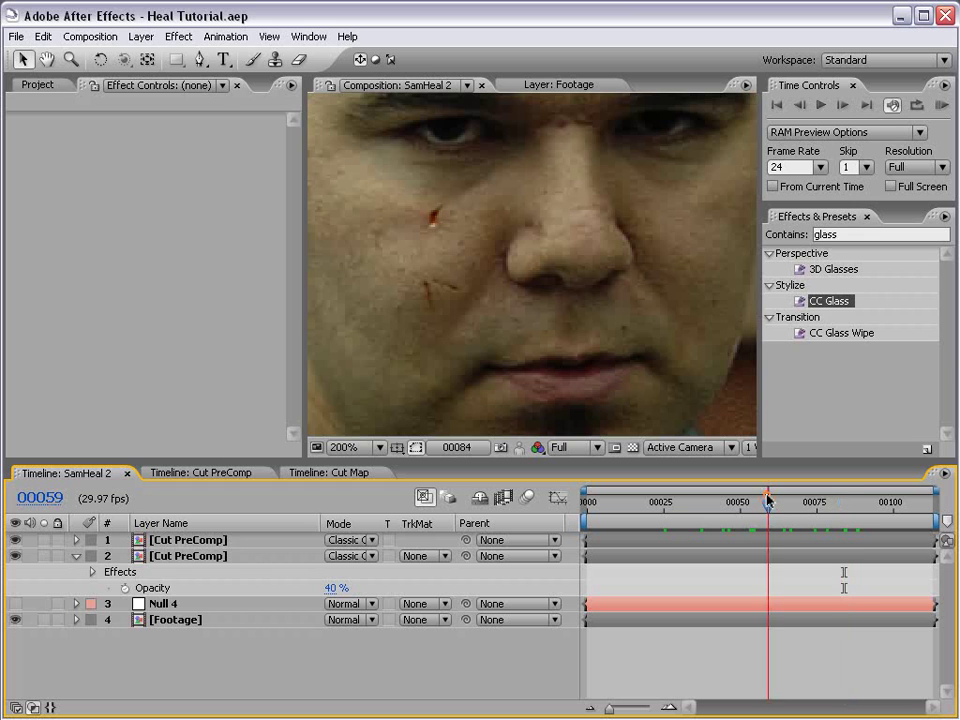
left_click(186, 620)
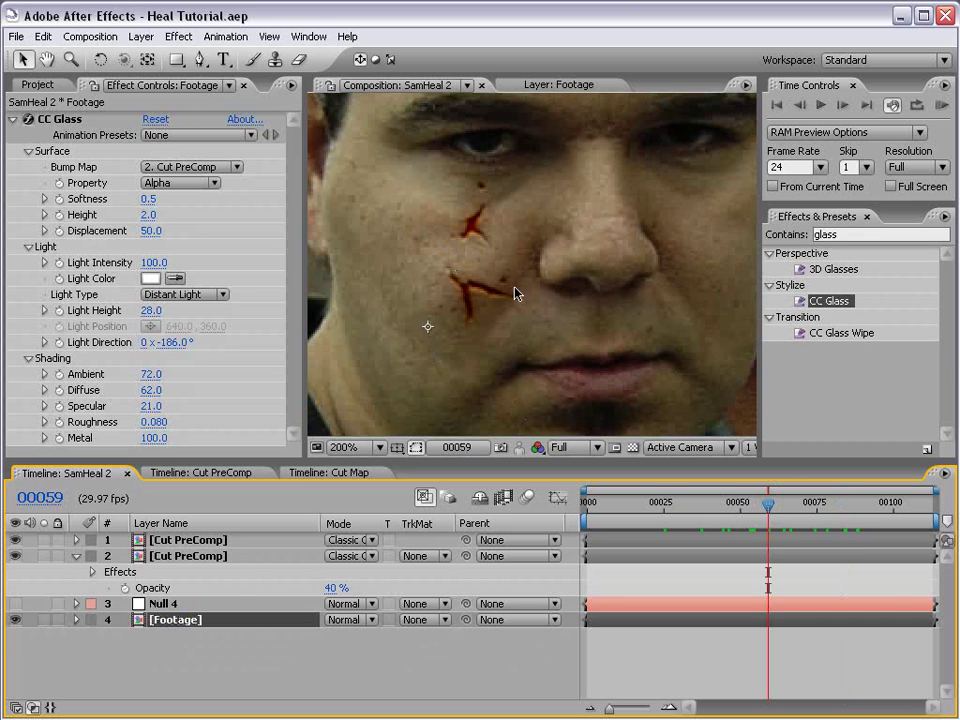
key("comma")
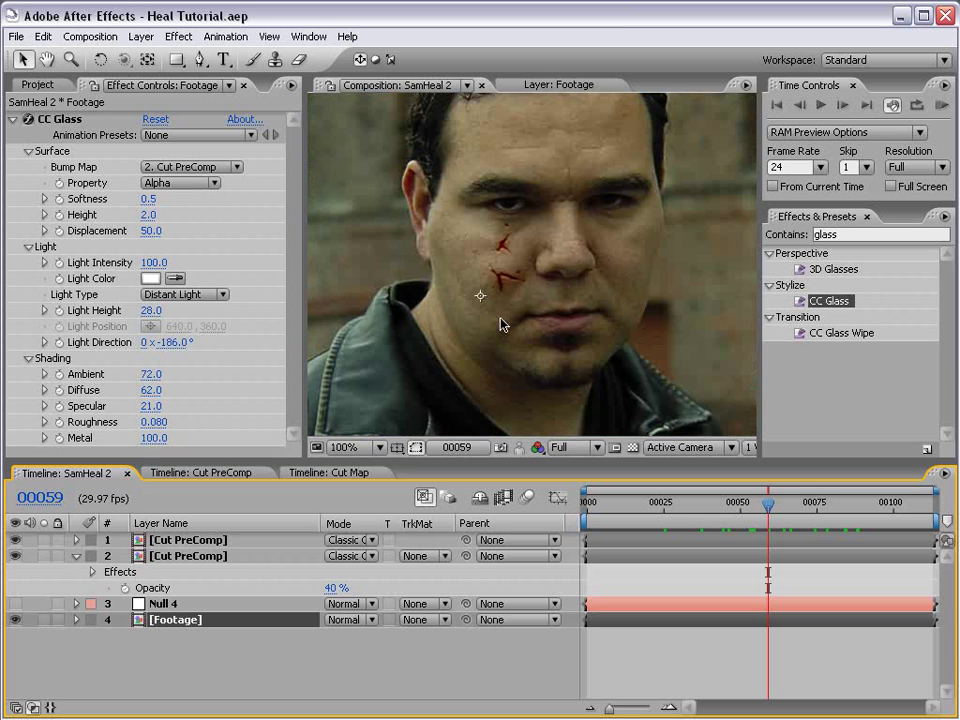
key("period")
Step: Reposition the Tex_10_grayscale.jpg layer at frame 22 in the Cut Map composition to give the masked cheek a different cut shape
left_click(654, 502)
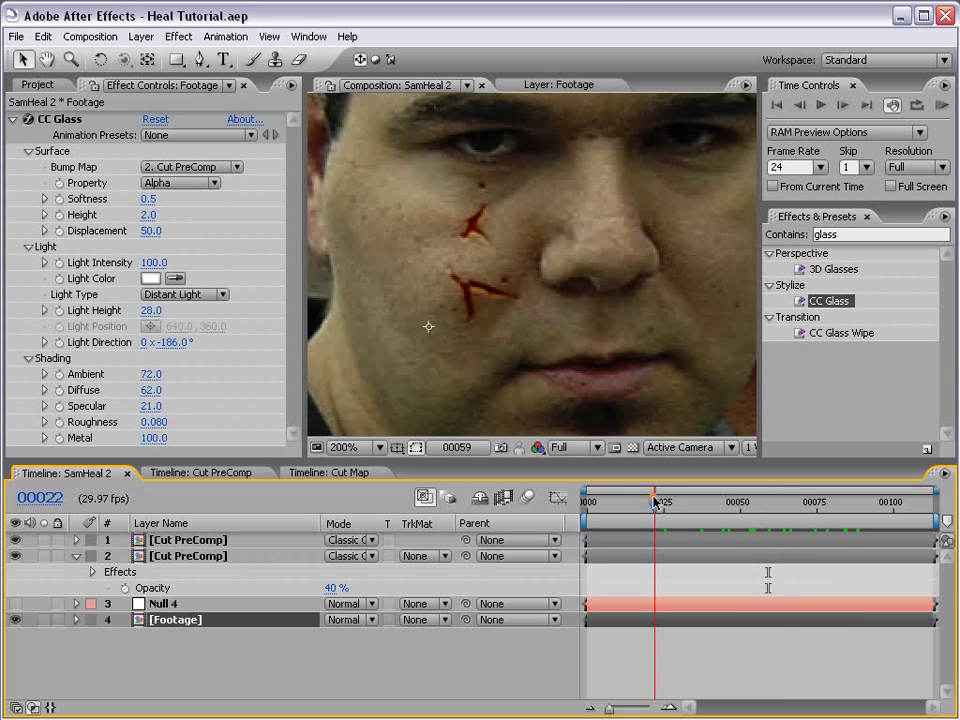
left_click(200, 473)
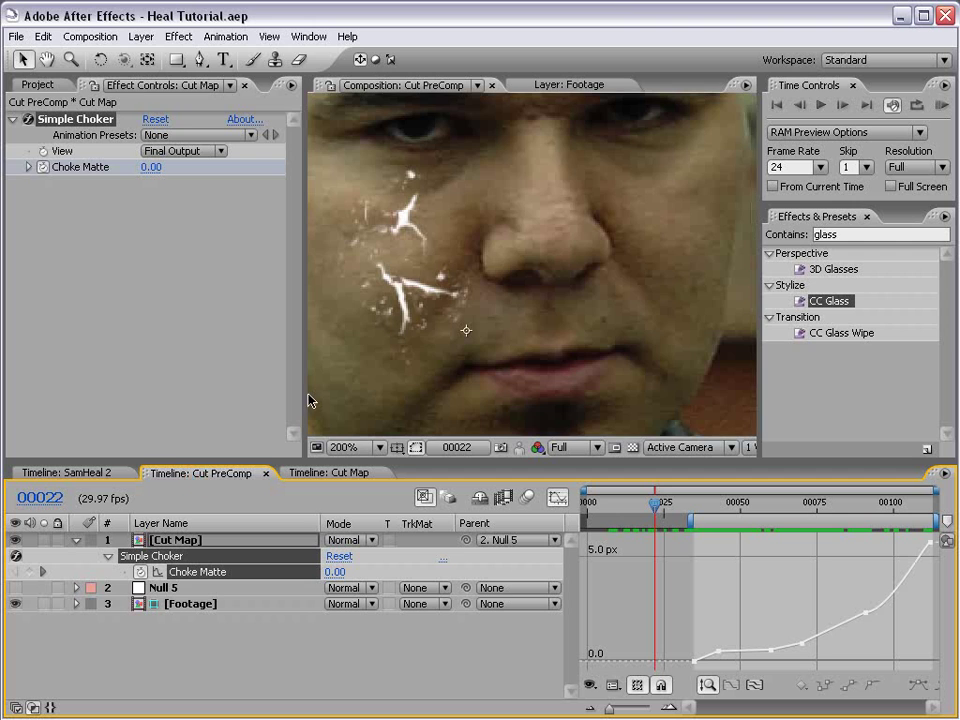
left_click(328, 473)
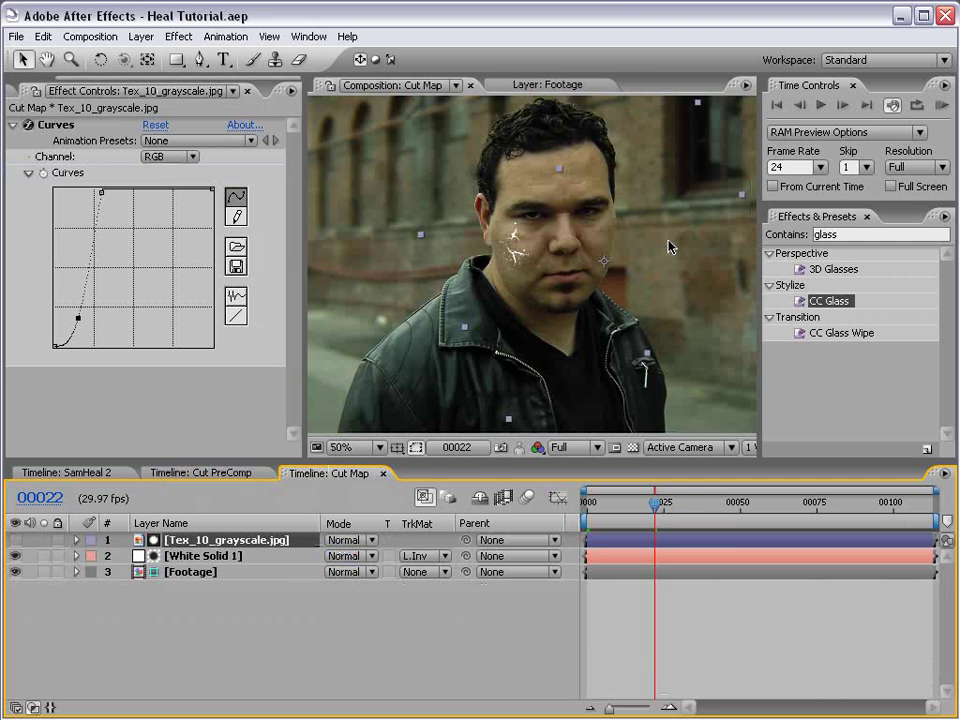
key("period")
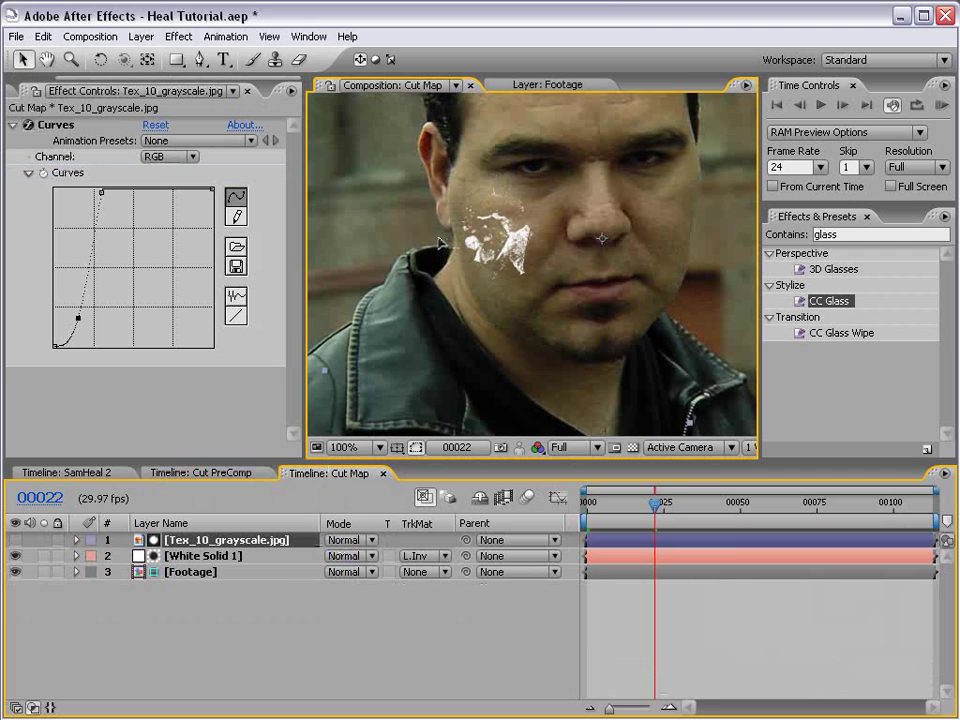
key("comma")
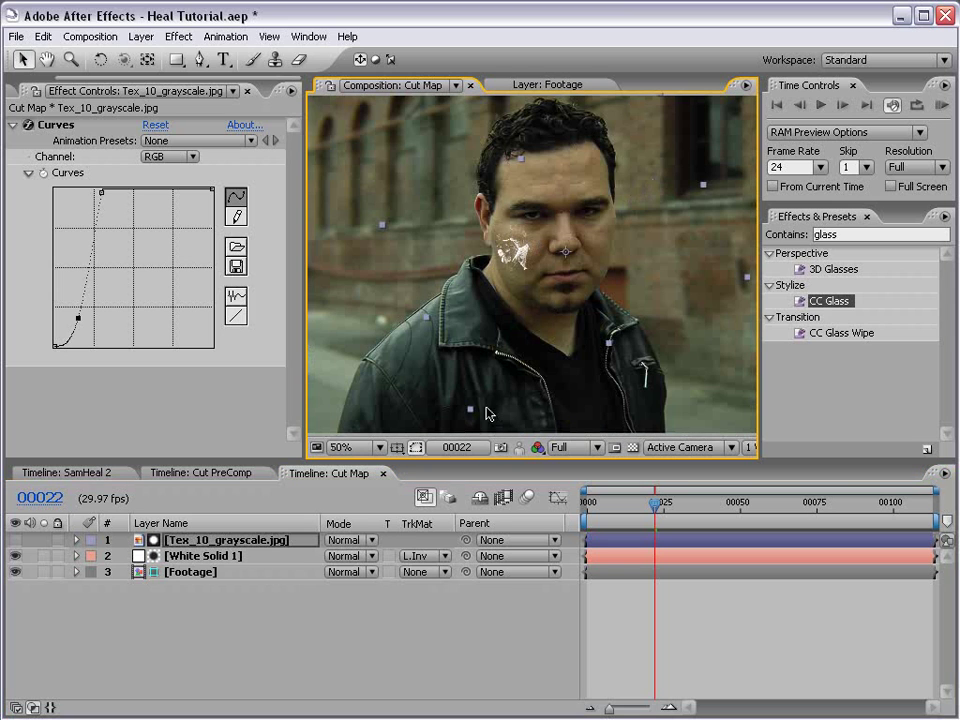
key("period")
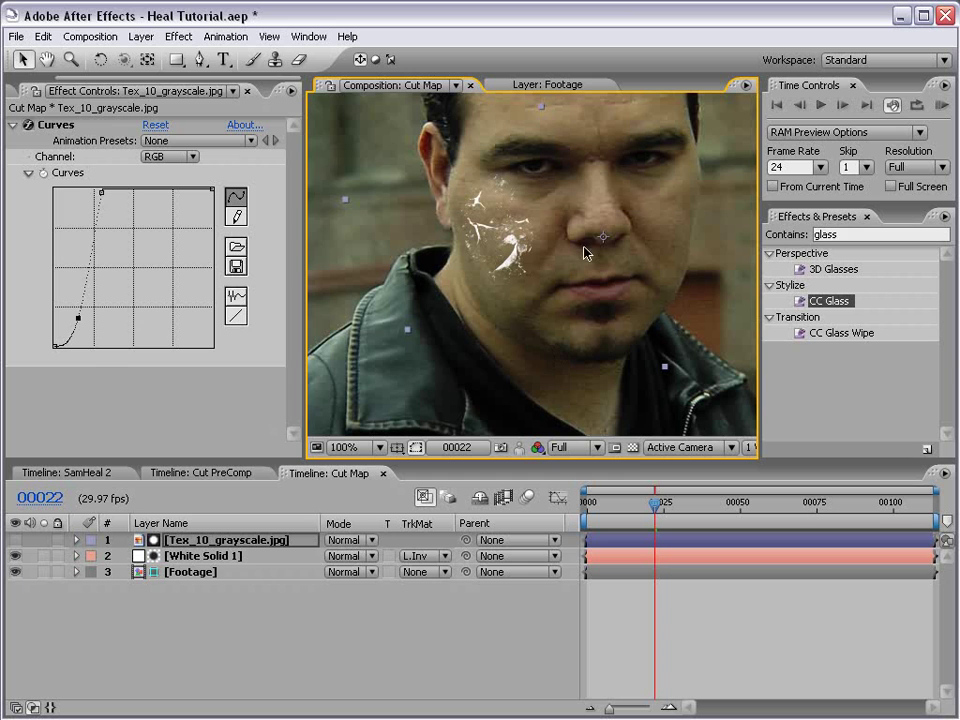
left_click(644, 557)
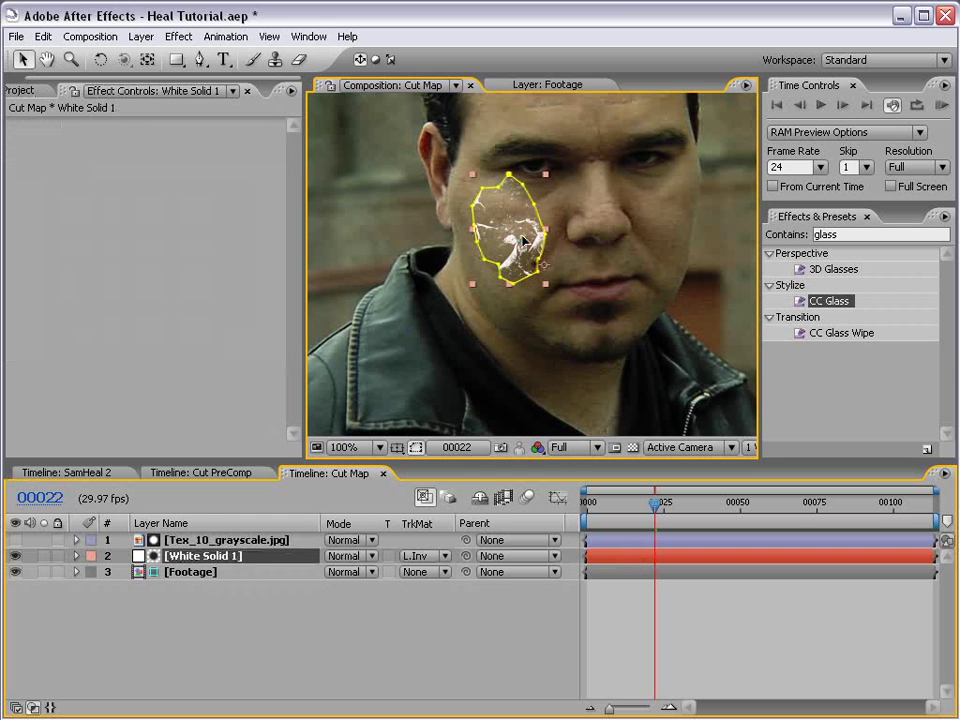
left_click(614, 540)
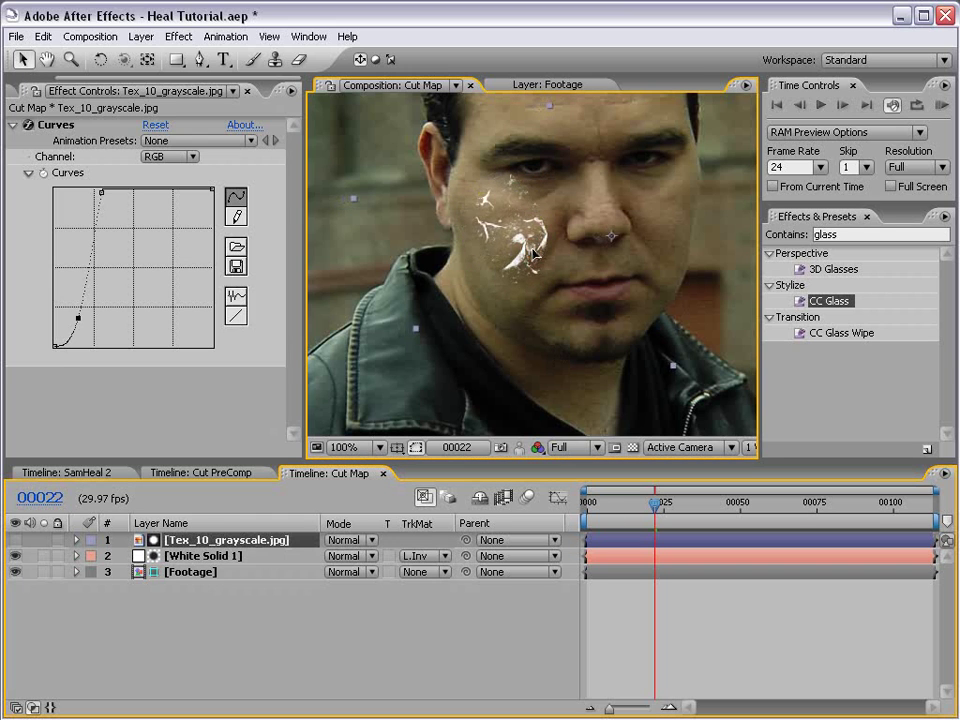
Step: Inspect the reshaped cut on the face in SamHeal 2 at 100% and 200% magnification
left_click(72, 472)
key("comma")
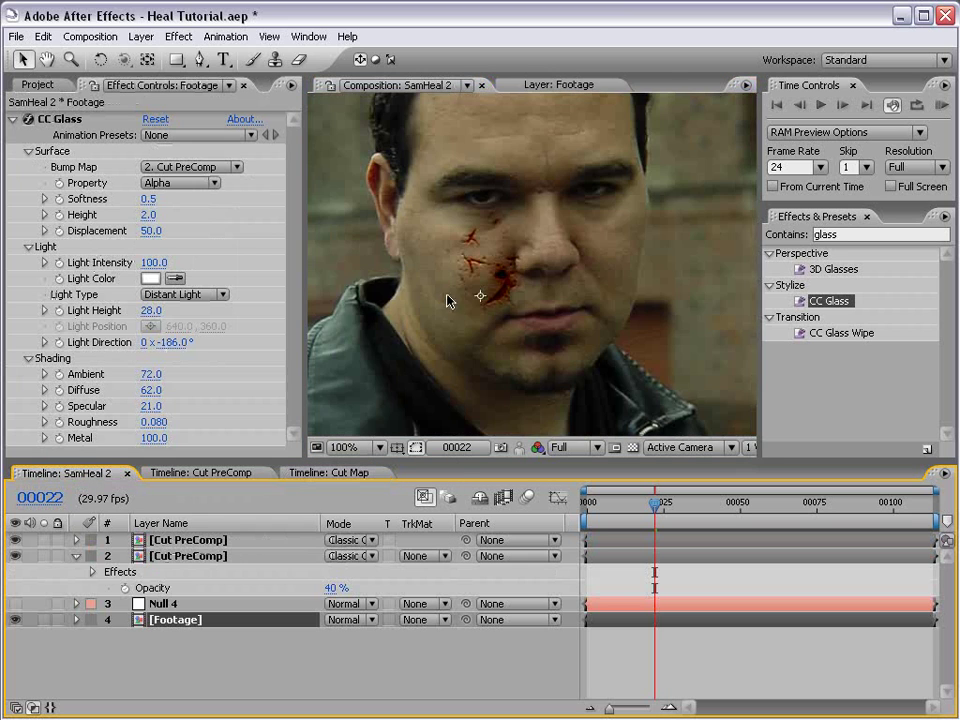
key("grave")
key("period")
key("grave")
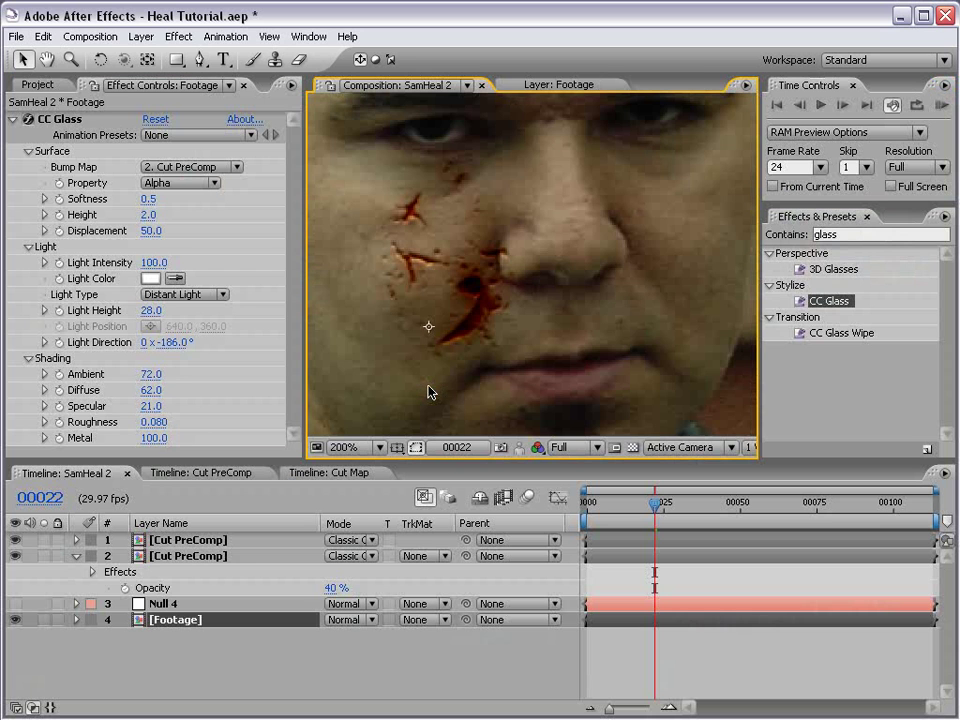
key("comma")
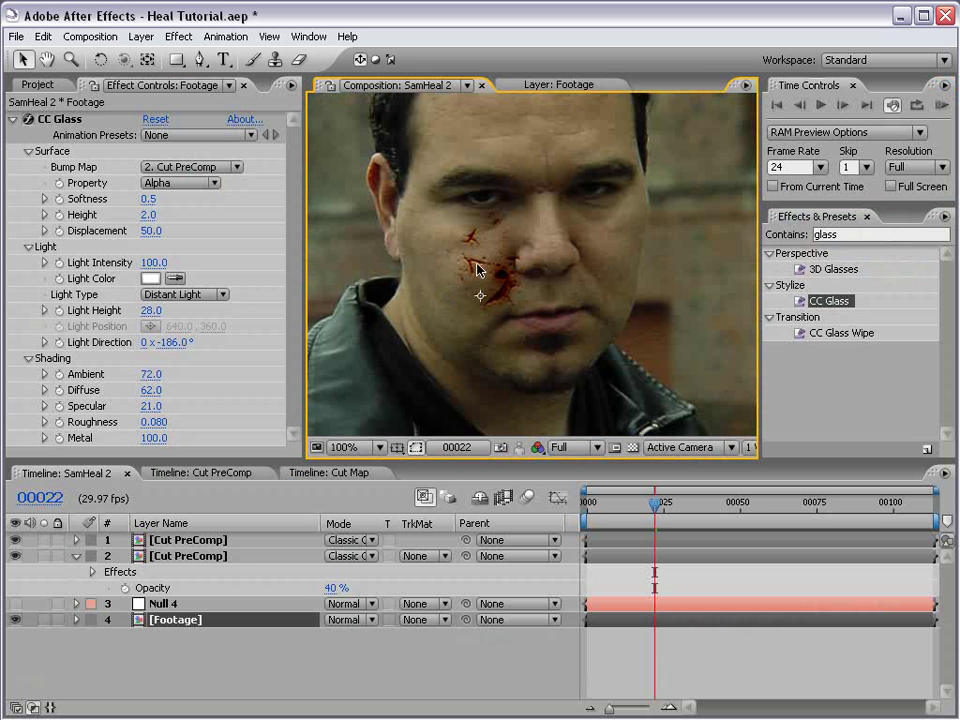
Step: Shift the Cut Map layer in Cut PreComp about 20 px away from the nose and view SamHeal 2 in an enlarged viewer
left_click(195, 472)
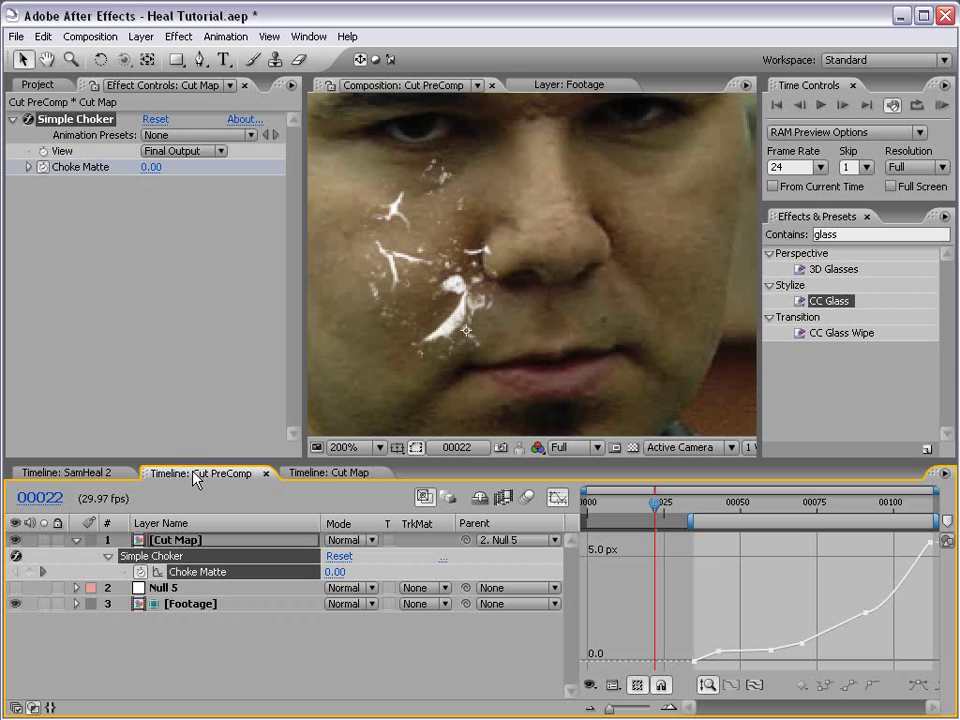
left_click(558, 498)
key("comma")
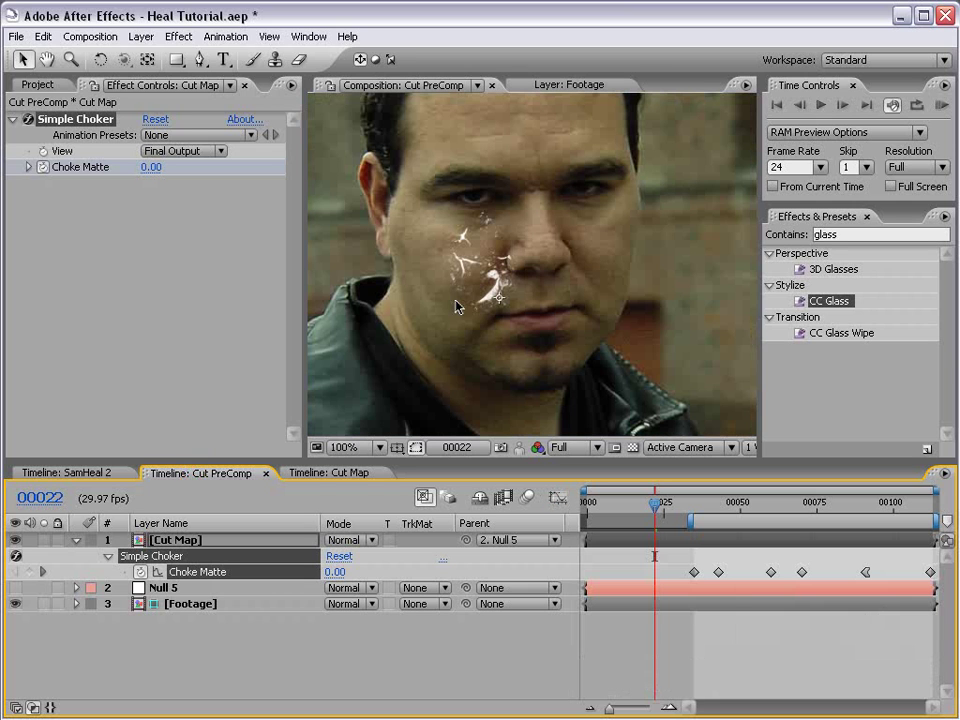
left_click(506, 290)
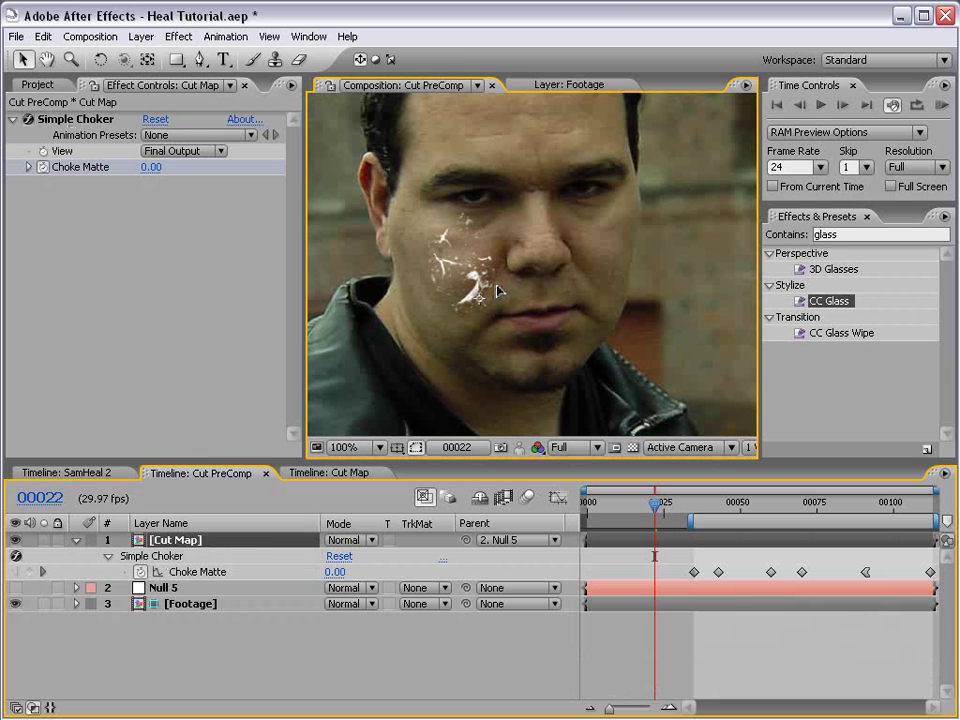
left_click(72, 471)
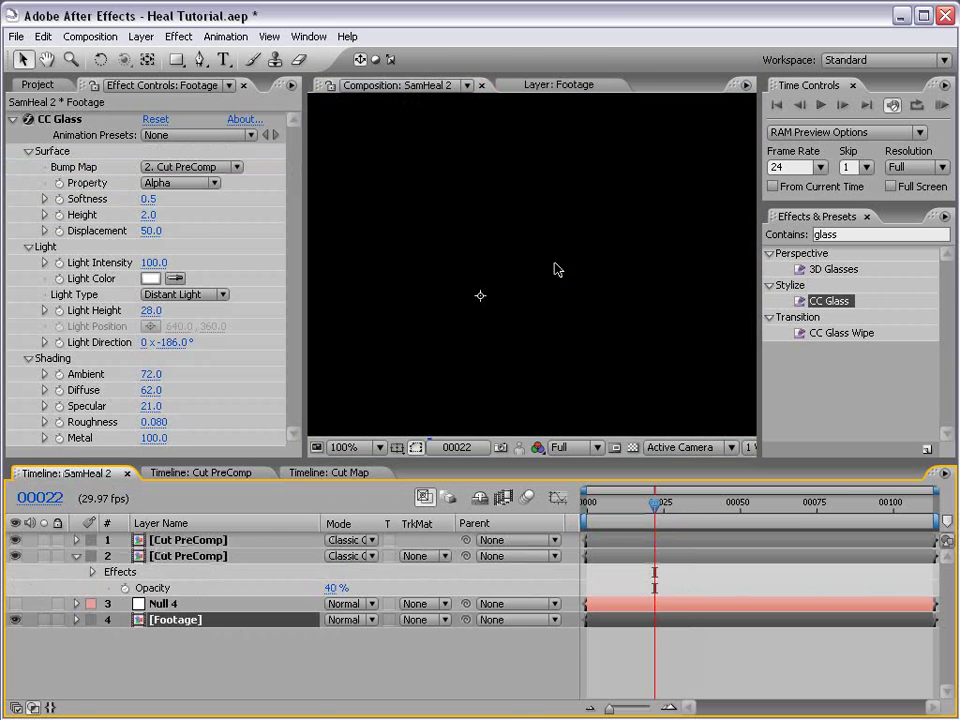
key("grave")
key("comma")
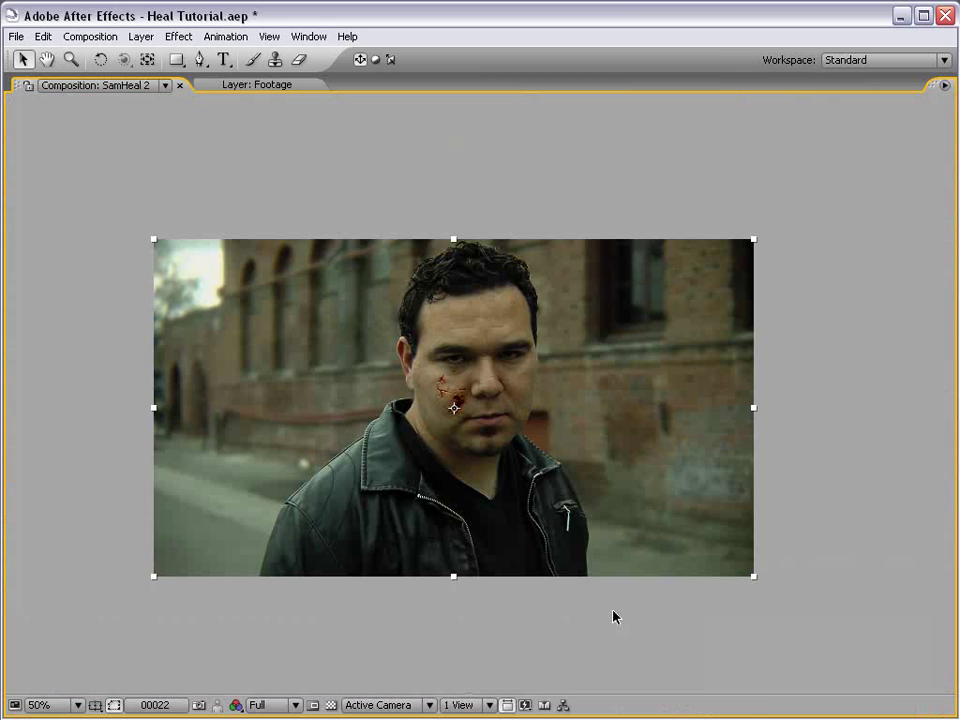
Step: Create a 1280 x 720 solid coloured deep purple (5E2CB9) above the other layers in the SamHeal 2 composition
key("period")
key("grave")
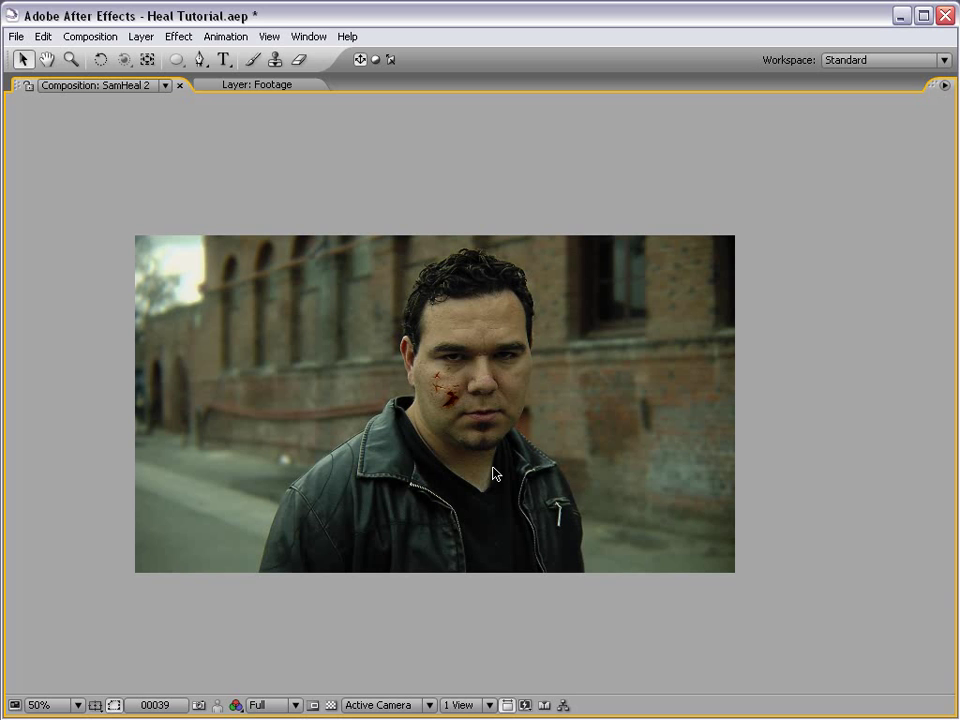
key("grave")
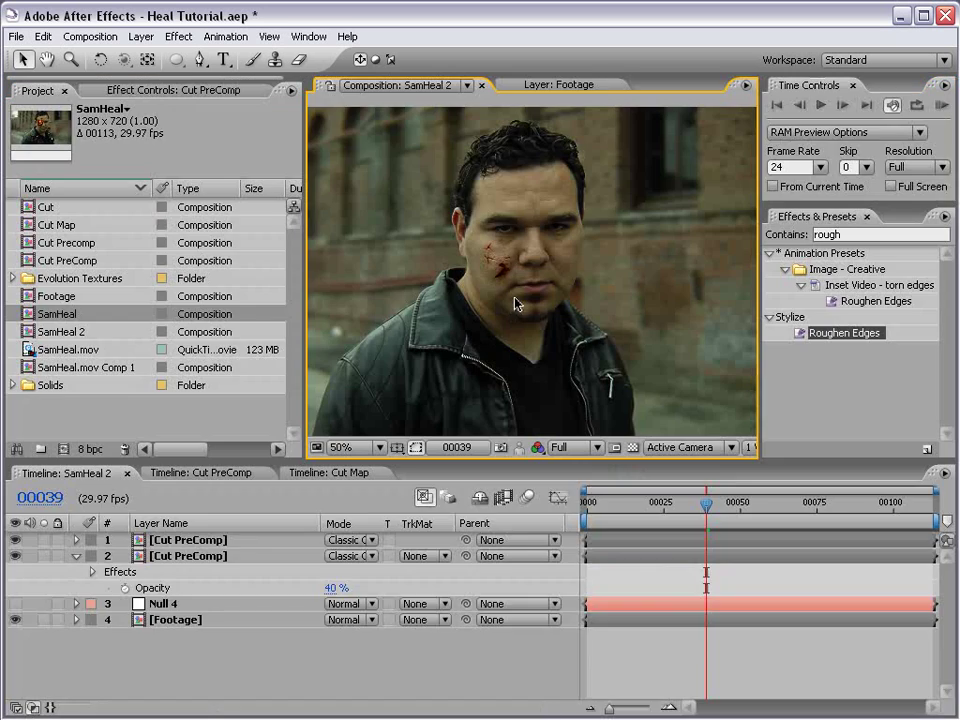
left_click(141, 36)
mouse_move(140, 55)
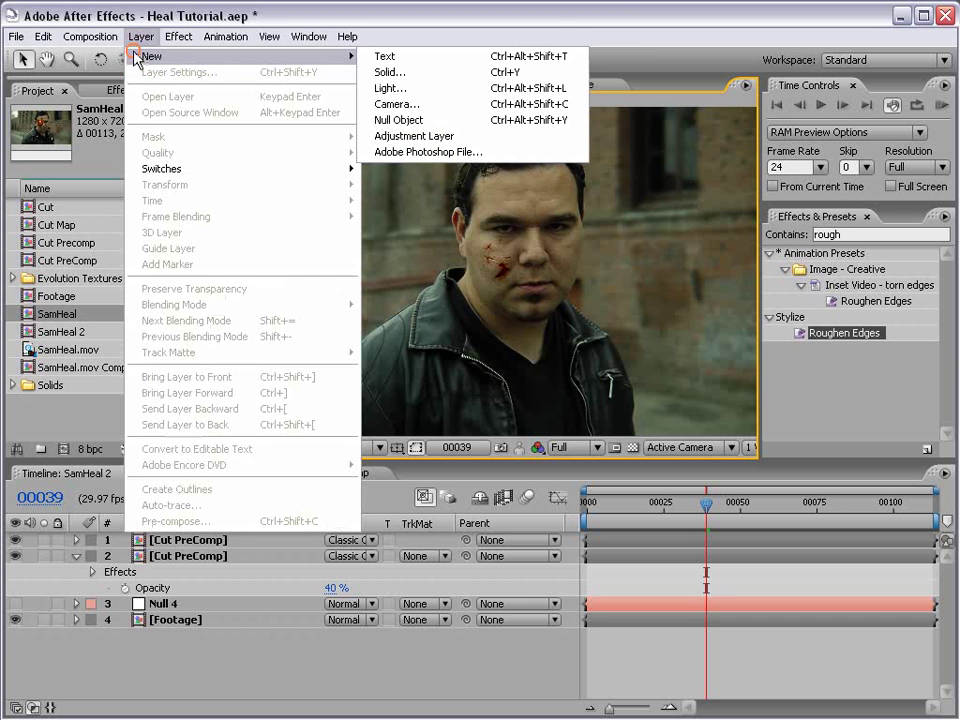
left_click(405, 72)
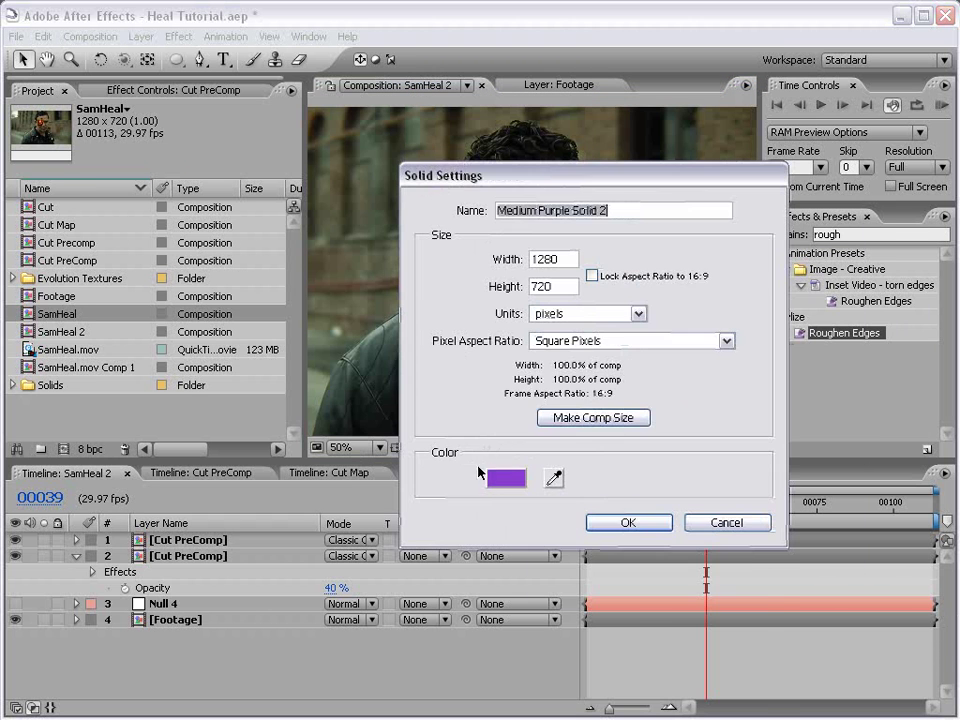
left_click(460, 476)
left_click(484, 500)
left_click(565, 506)
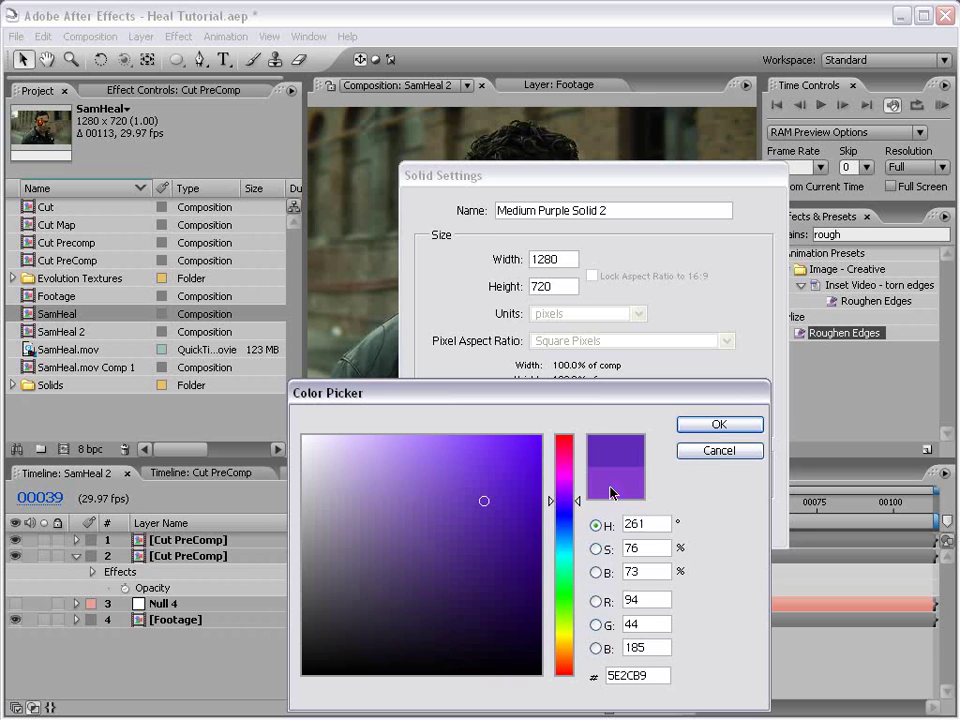
left_click(719, 424)
left_click(652, 520)
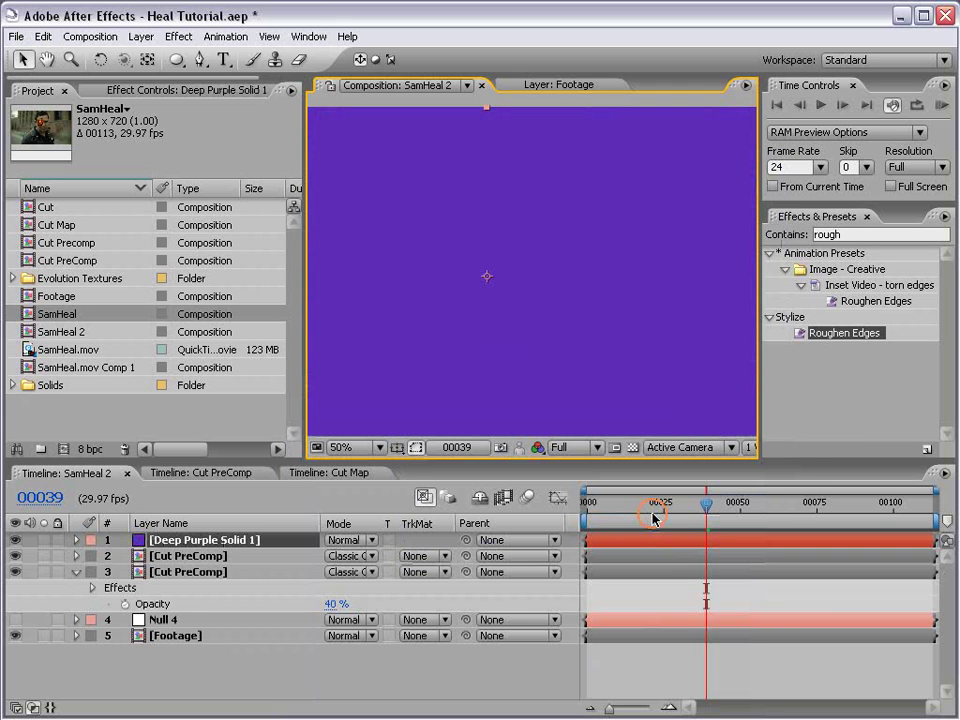
Step: Set the blending mode of the deep purple solid to Soft Light
left_click(342, 540)
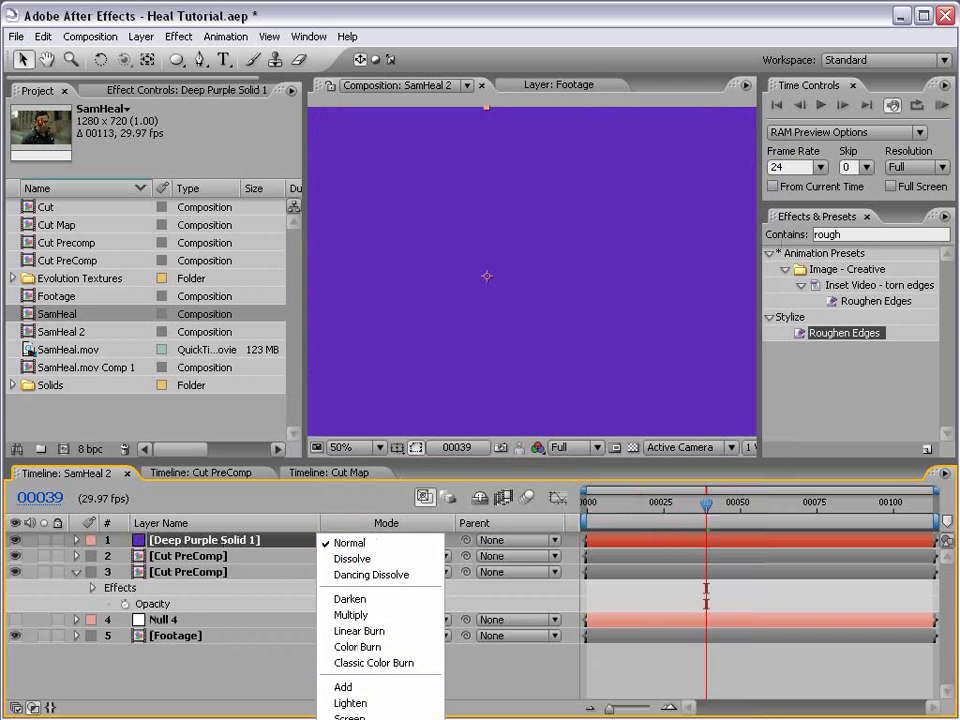
left_click(360, 705)
left_click(342, 540)
left_click(355, 538)
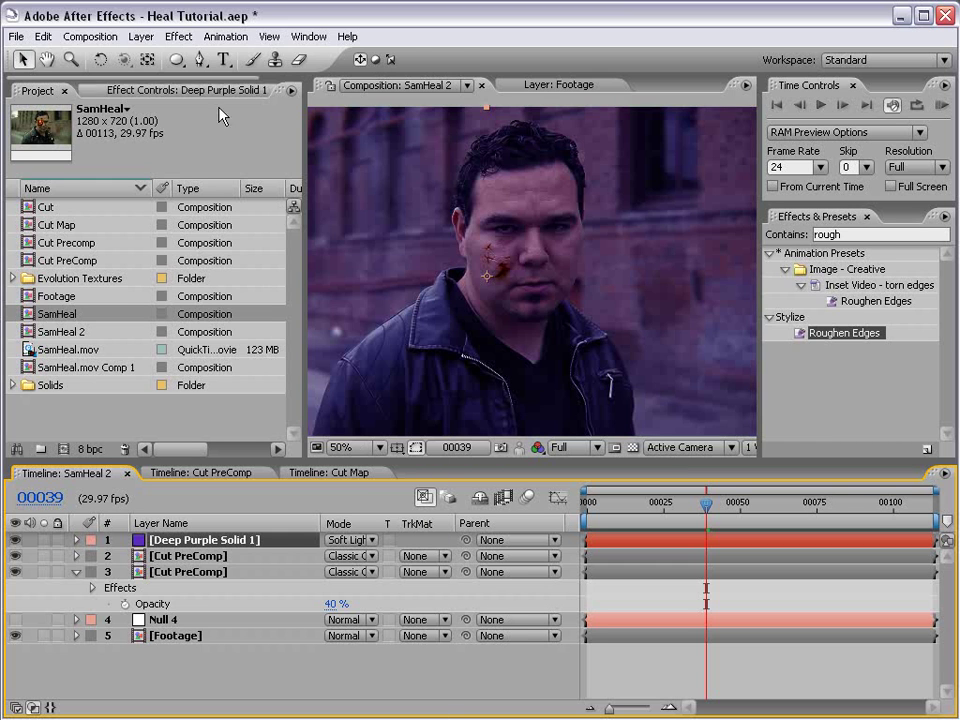
Step: Draw a narrow six-point mask on the purple solid across the upper cheek, just below the injured side's eye
key("h")
scroll(546, 242, "up", 1)
left_click_drag(546, 242, 484, 290)
key("g")
left_click(514, 251)
left_click(472, 240)
left_click(447, 239)
left_click(447, 259)
left_click(477, 267)
left_click(506, 268)
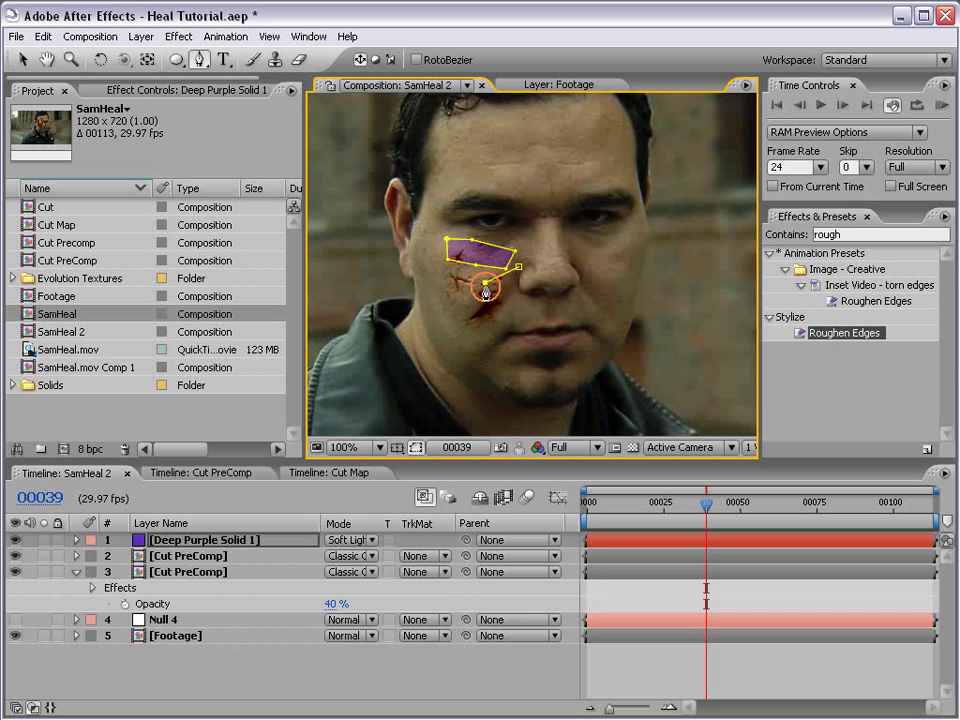
Step: Complete a second closed mask on the purple solid over the lower cheek, between the cut and the nose and mouth
left_click(489, 302)
left_click(481, 345)
left_click(518, 326)
left_click(519, 268)
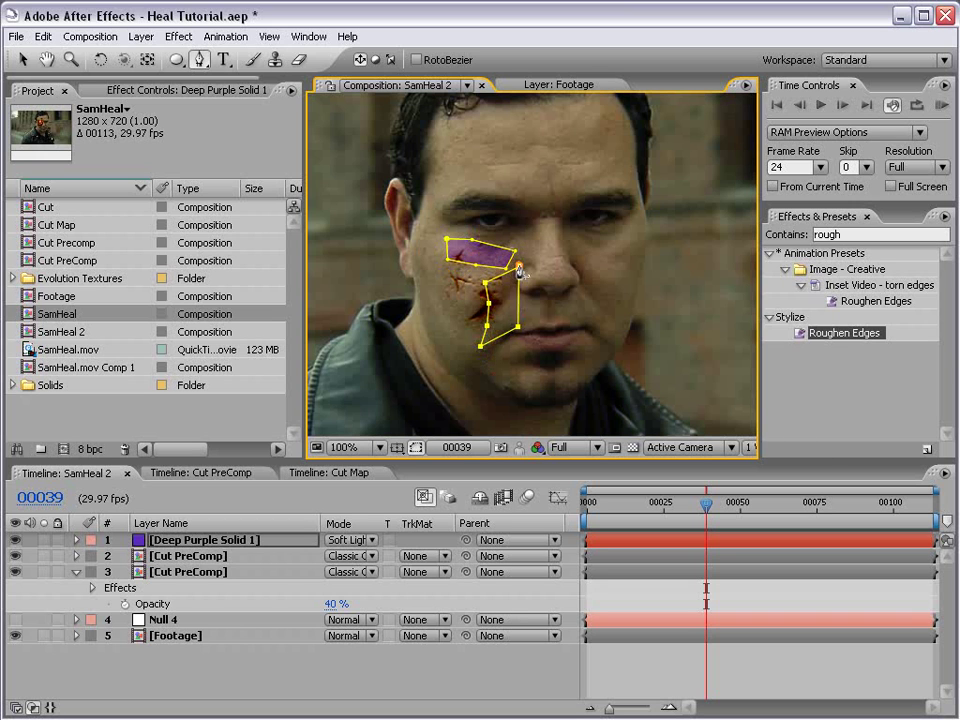
left_click(519, 269)
Step: Feather Mask 1 by 37 pixels and Mask 2 by 32 pixels on the purple solid
key("f")
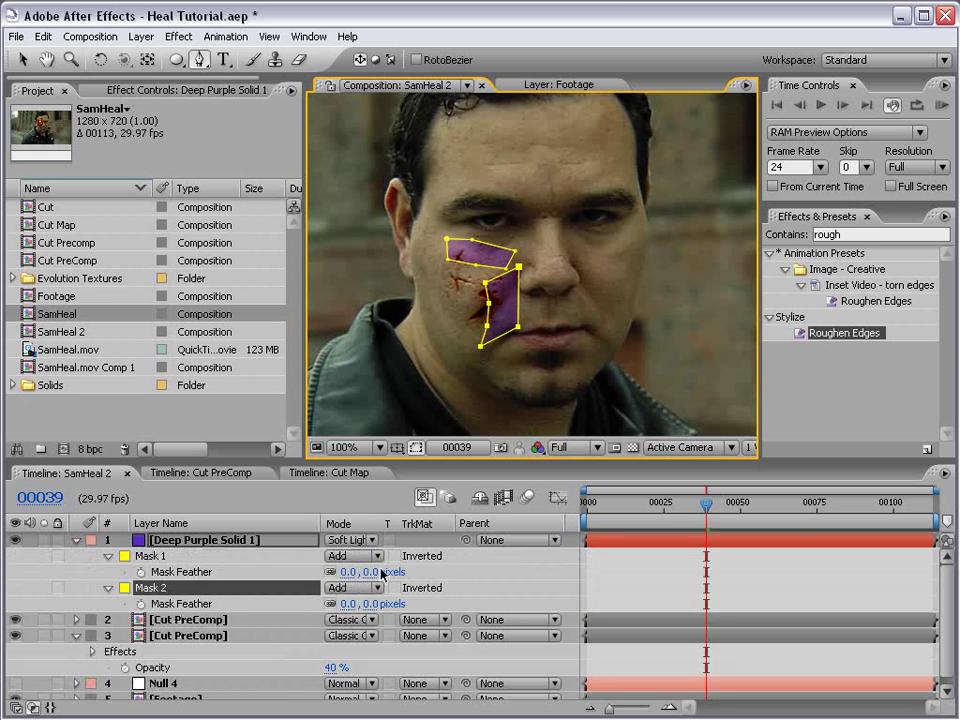
left_click_drag(381, 573, 407, 557)
left_click_drag(347, 604, 340, 572)
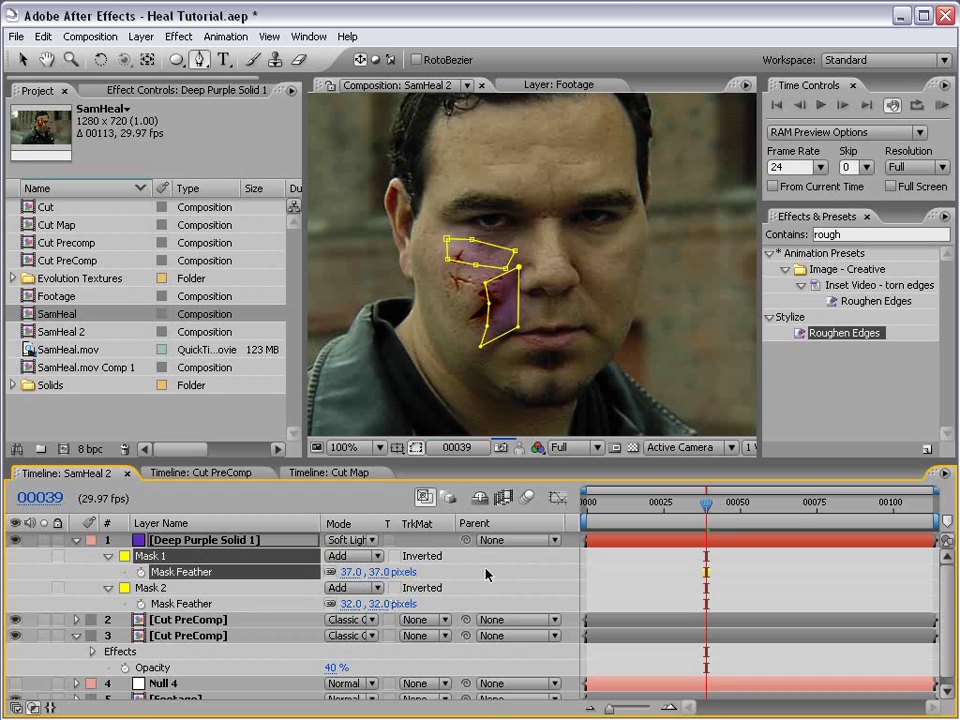
left_click(581, 575)
Step: Reduce the opacity of the purple bruise solid to 87%
left_click(618, 544)
key("t")
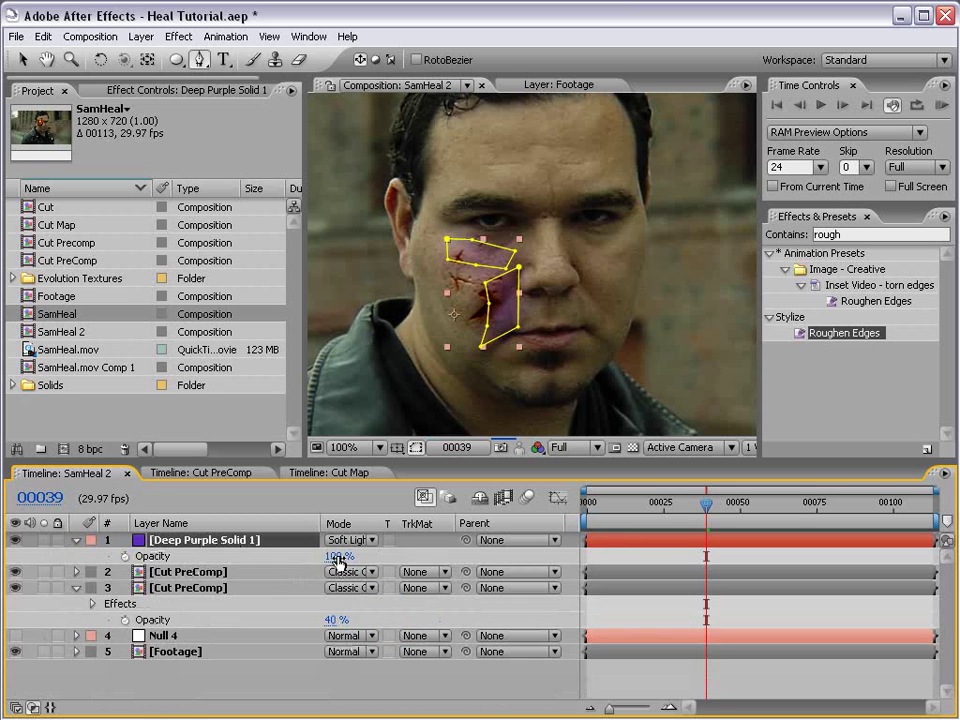
left_click_drag(338, 561, 328, 556)
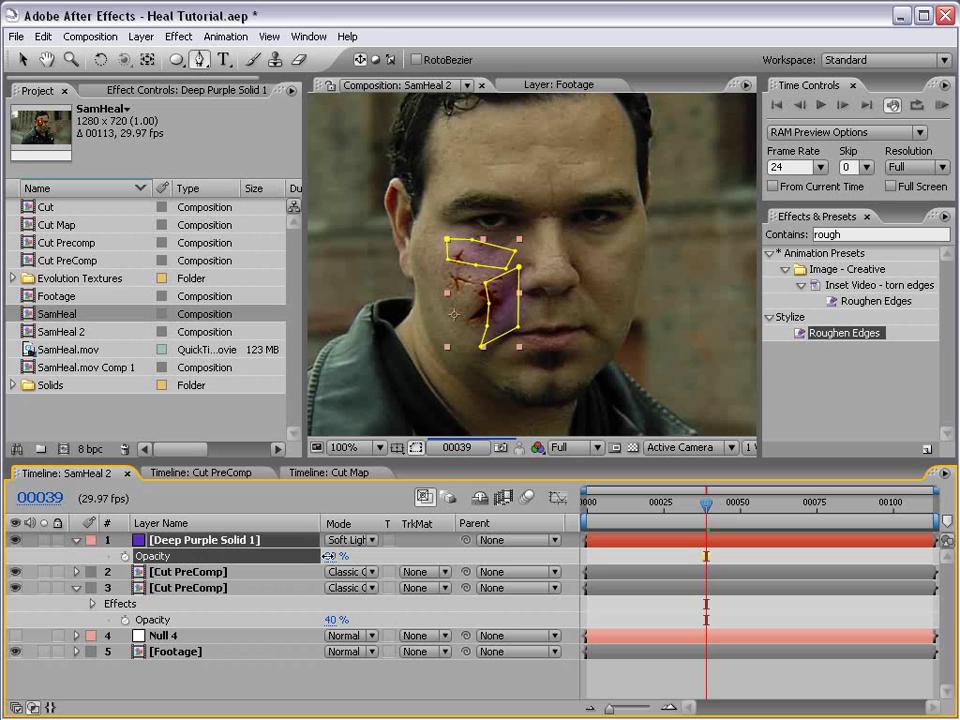
Step: Change the bruise solid's colour from purple to deep blue and deselect the layer
left_click(141, 36)
left_click(218, 72)
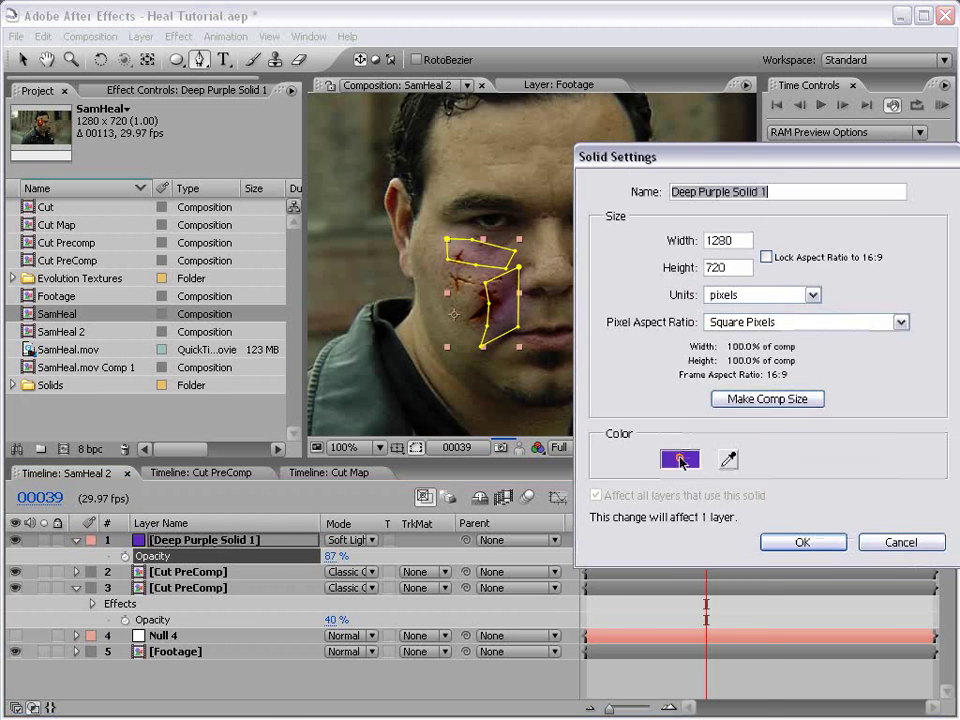
left_click(680, 459)
left_click_drag(566, 493, 566, 502)
left_click(720, 424)
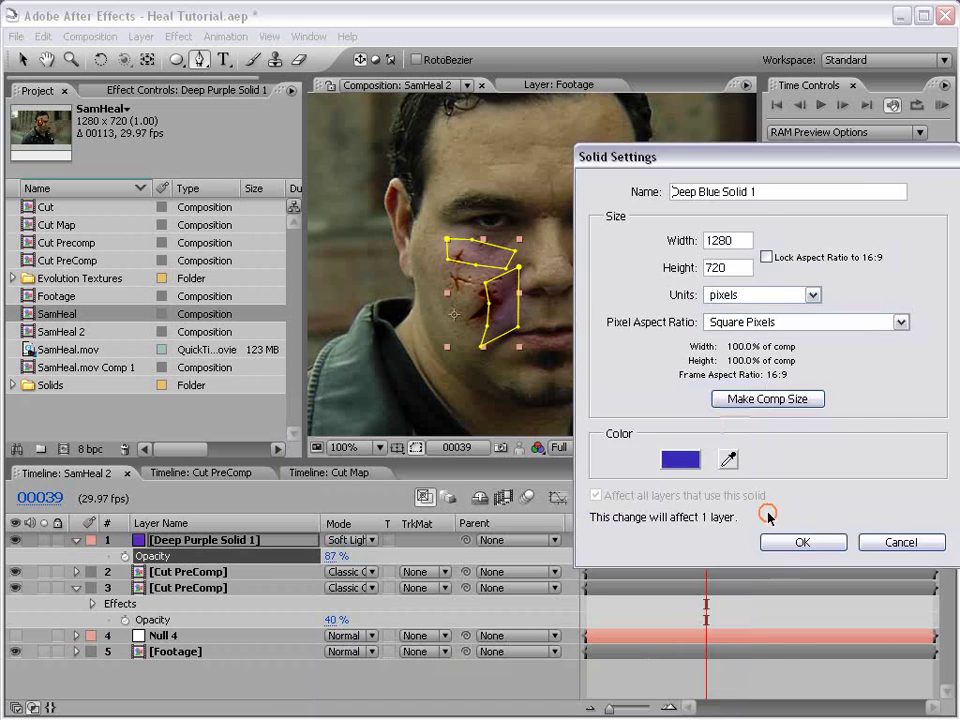
left_click(776, 542)
left_click(655, 605)
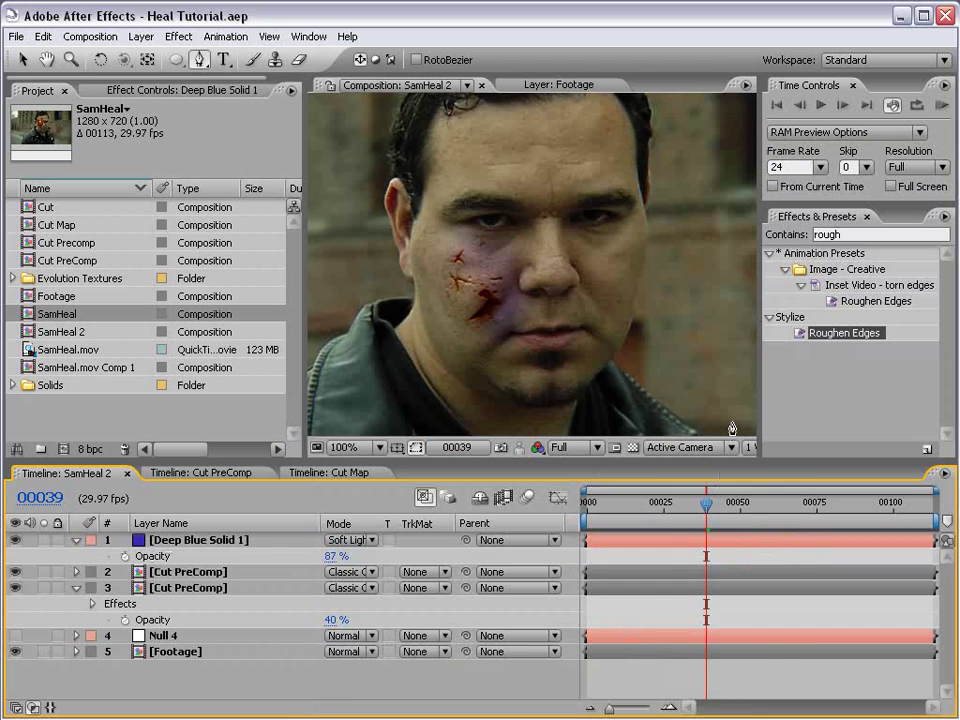
Step: Parent the Deep Blue Solid 1 layer to Null 4 so the bruise follows the tracked face
key("grave")
key("grave")
key("comma")
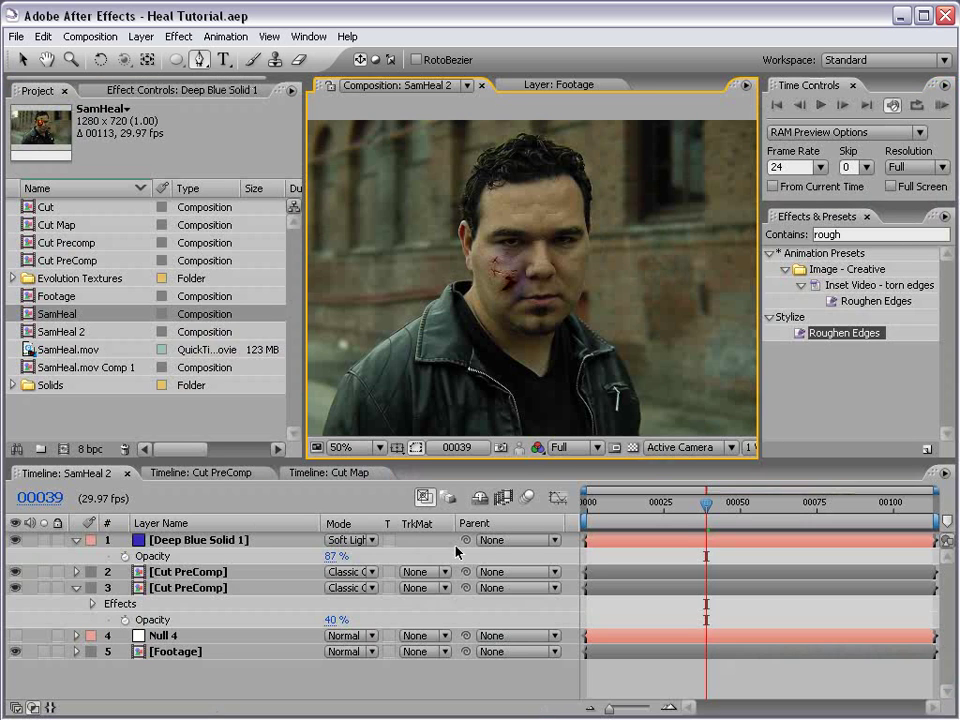
left_click_drag(466, 540, 229, 540)
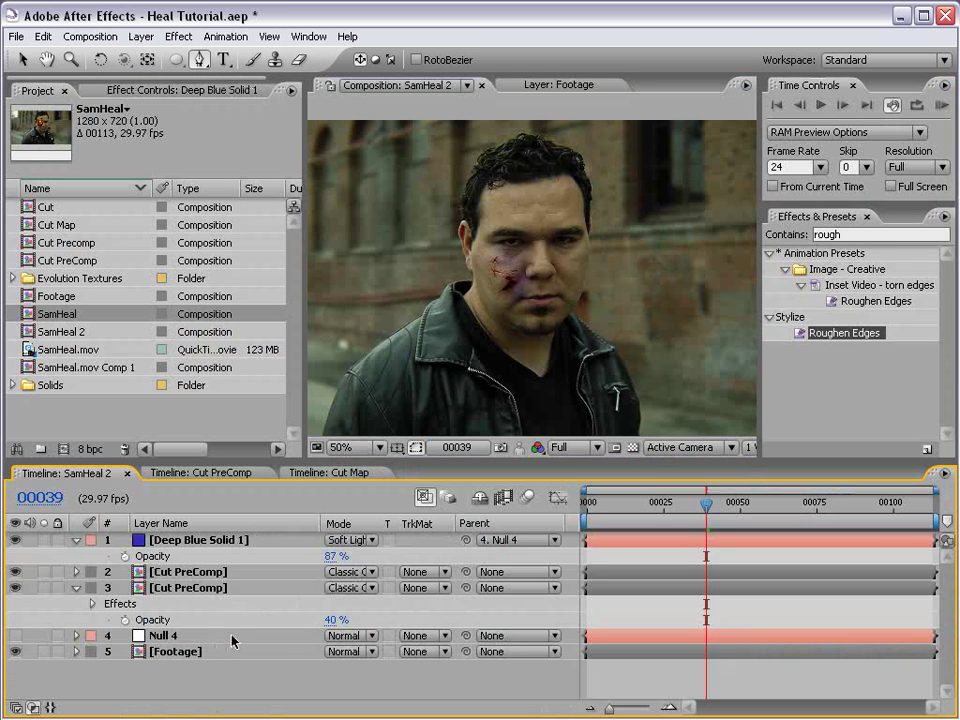
left_click(199, 636)
left_click(658, 679)
Step: Check how the bruise follows the cheek by scrubbing SamHeal 2 to frame 91, up close and zoomed out
scroll(509, 268, "up", 2)
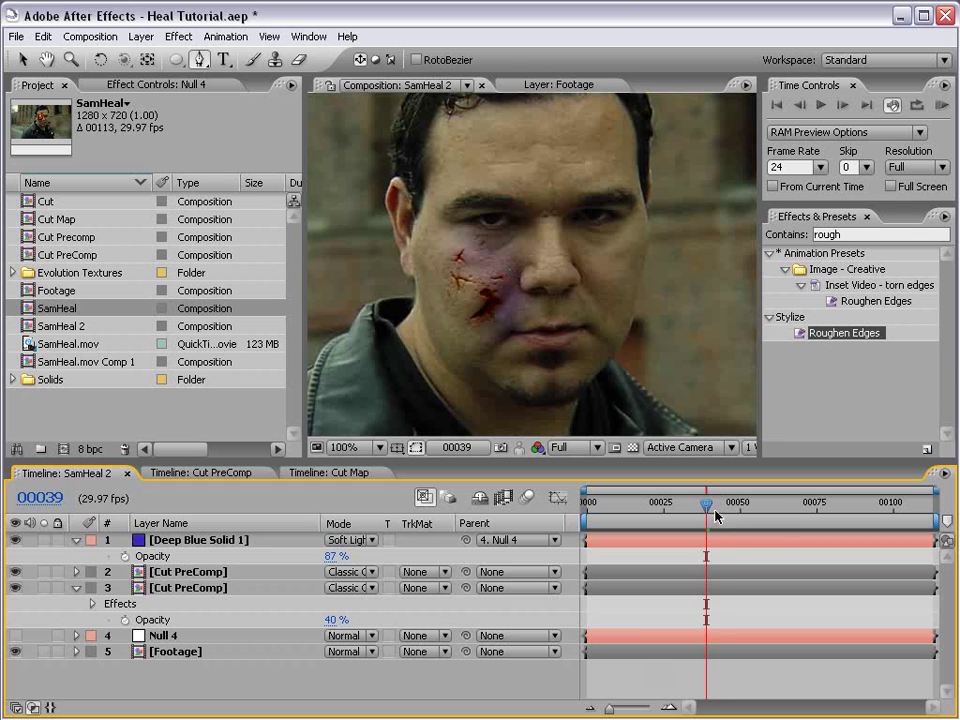
left_click_drag(707, 503, 790, 505)
left_click_drag(848, 511, 866, 505)
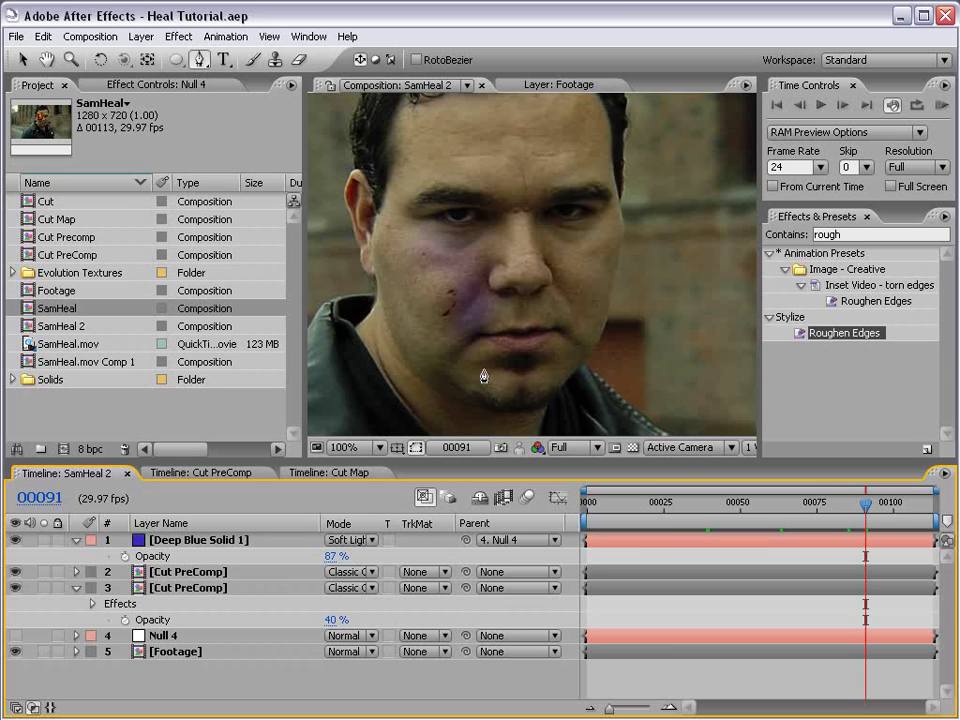
key("comma")
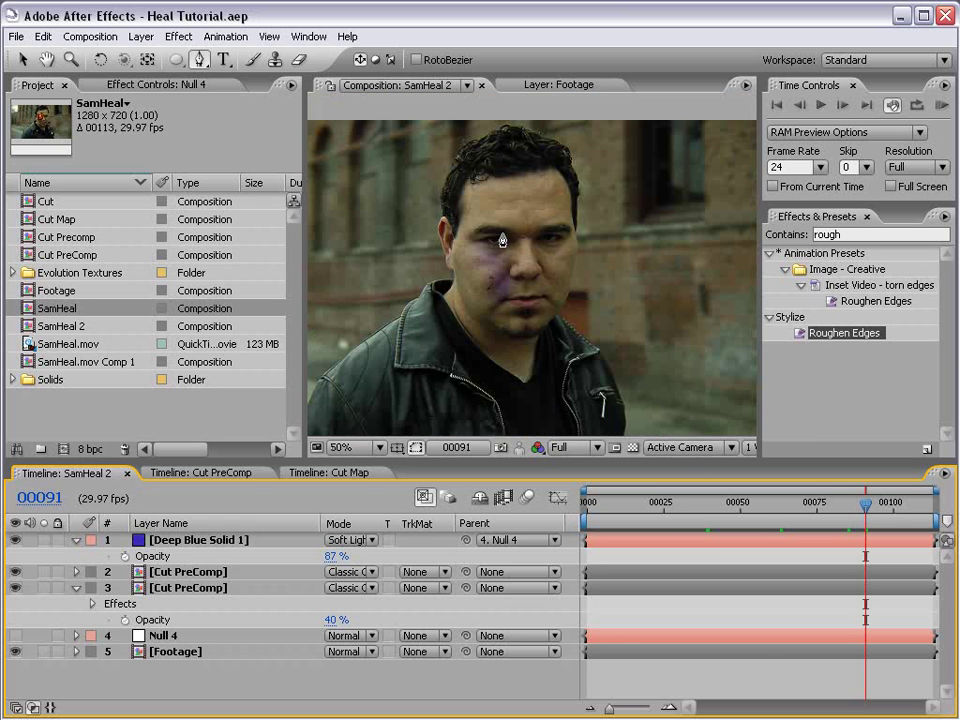
key("v")
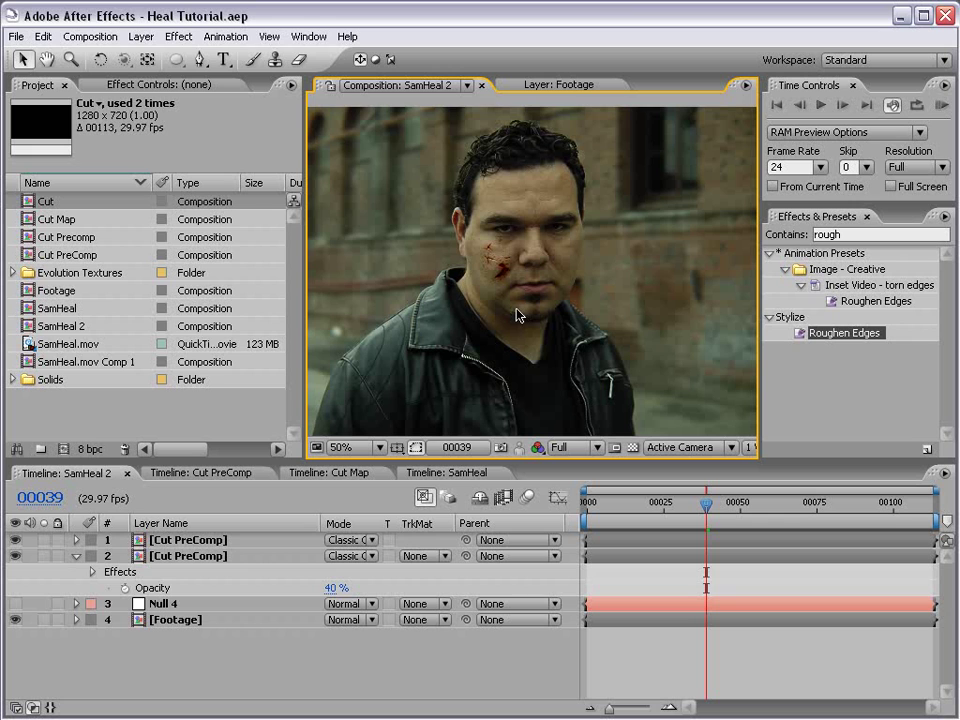
Step: Examine the cyborg eye wound in the SamHeal composition at frame 19, at magnifications from 50% to 1600%
left_click(430, 473)
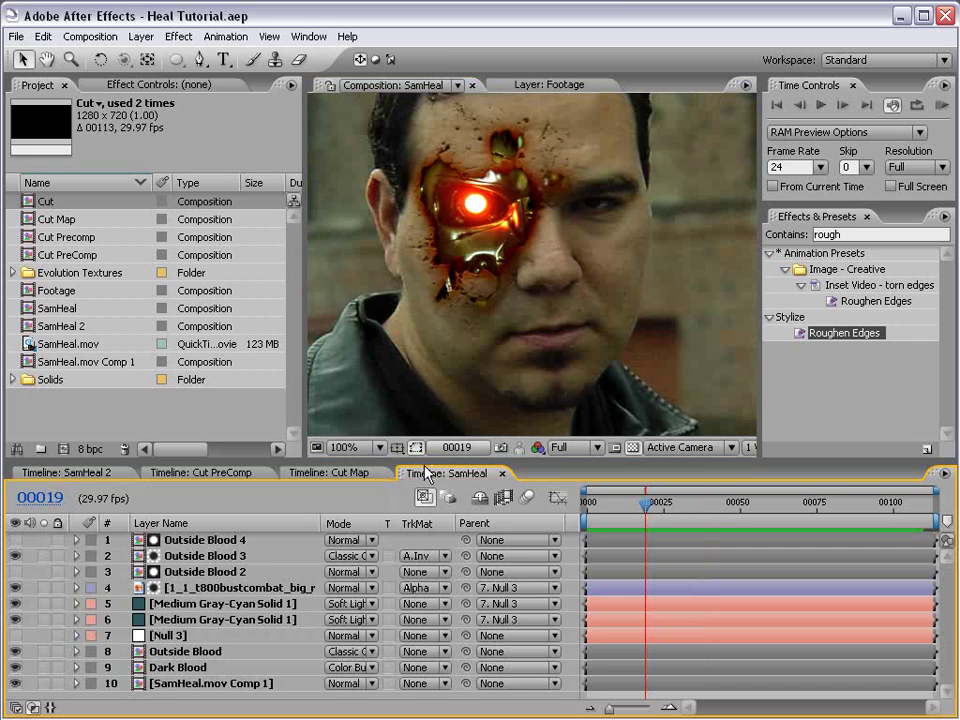
key("grave")
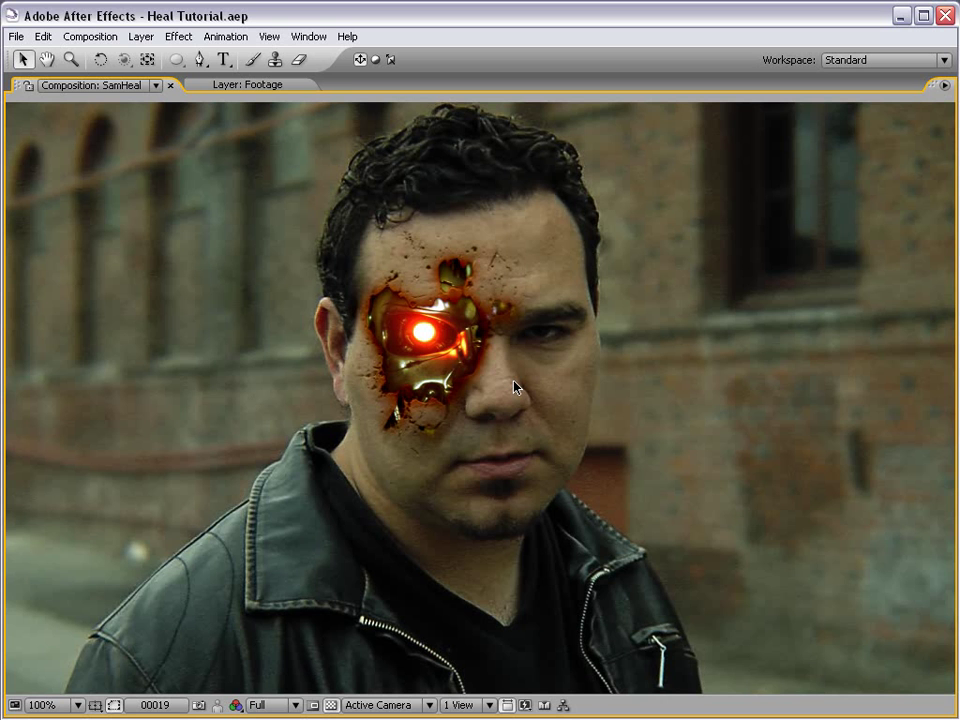
key("comma")
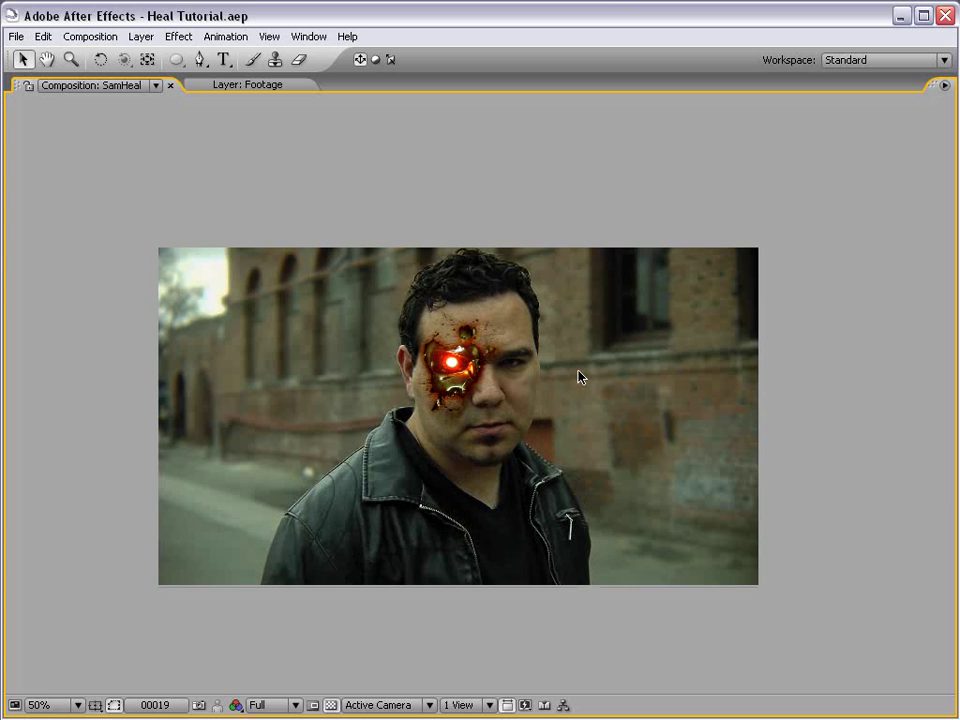
key("period")
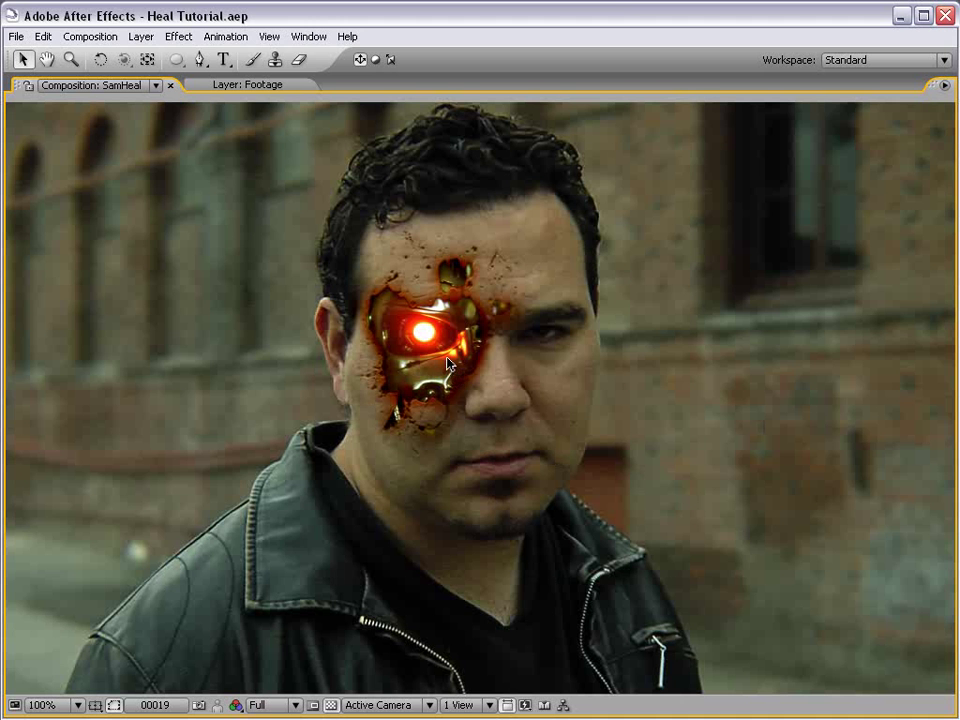
scroll(424, 336, "up", 1)
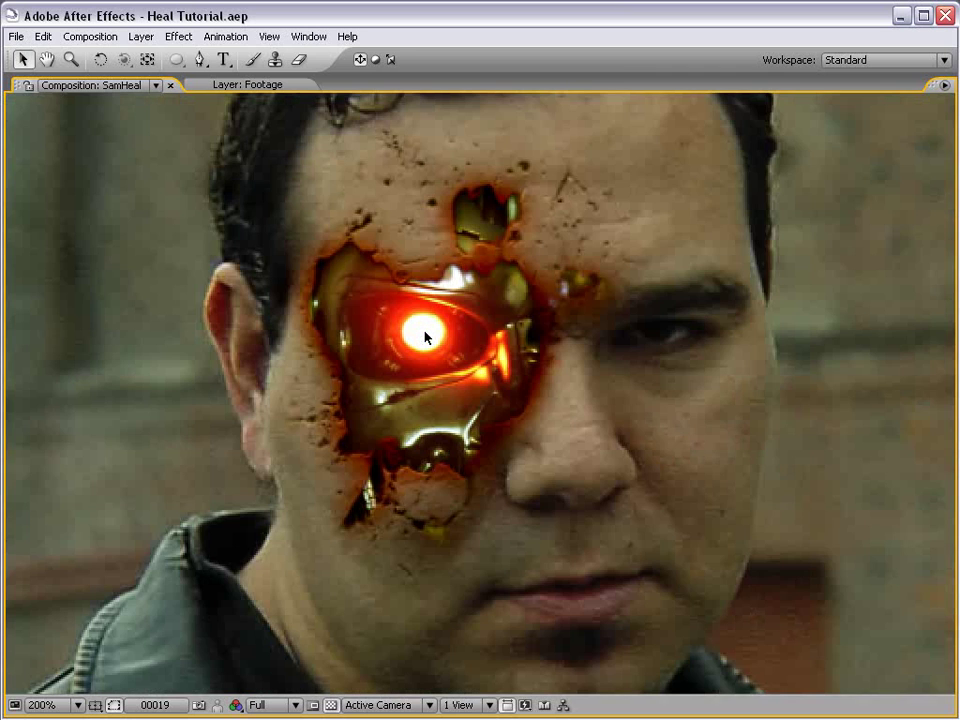
scroll(424, 336, "up", 1)
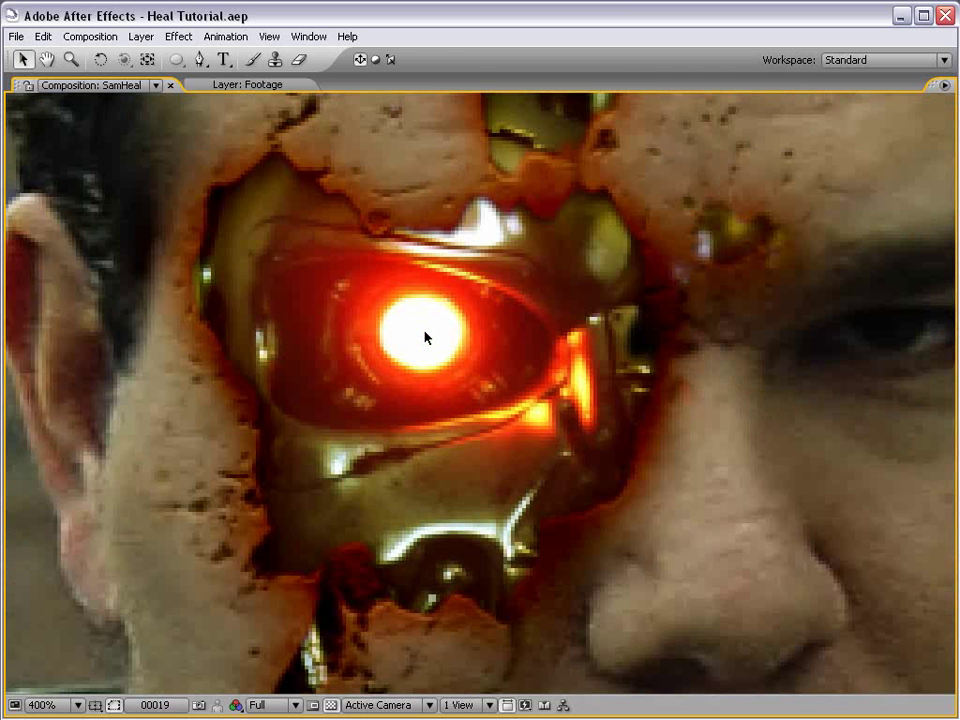
scroll(424, 336, "up", 2)
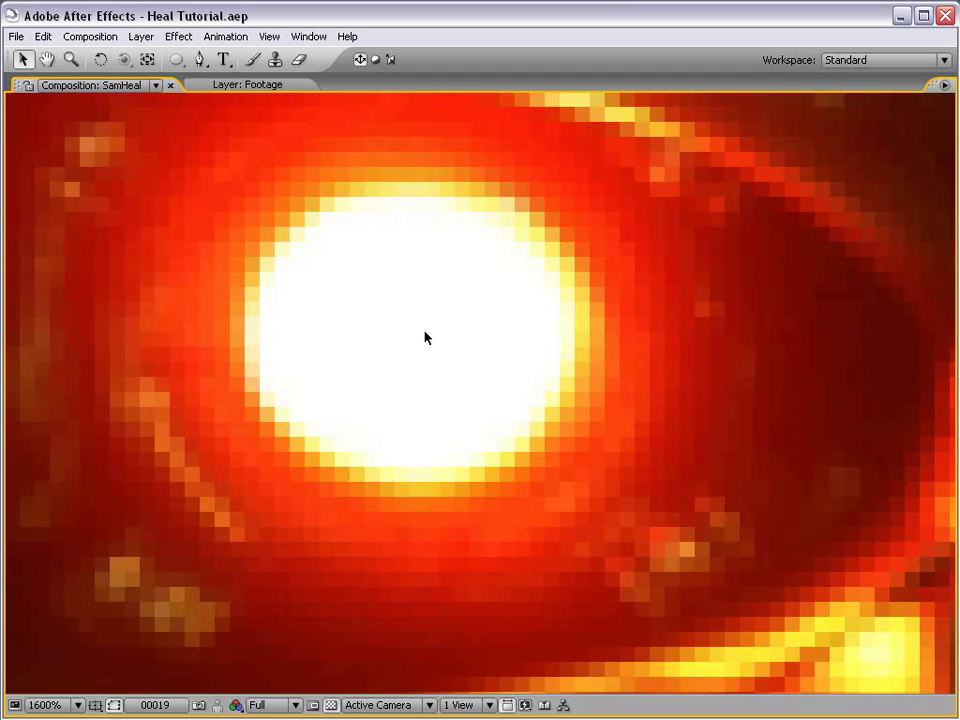
scroll(424, 337, "down", 4)
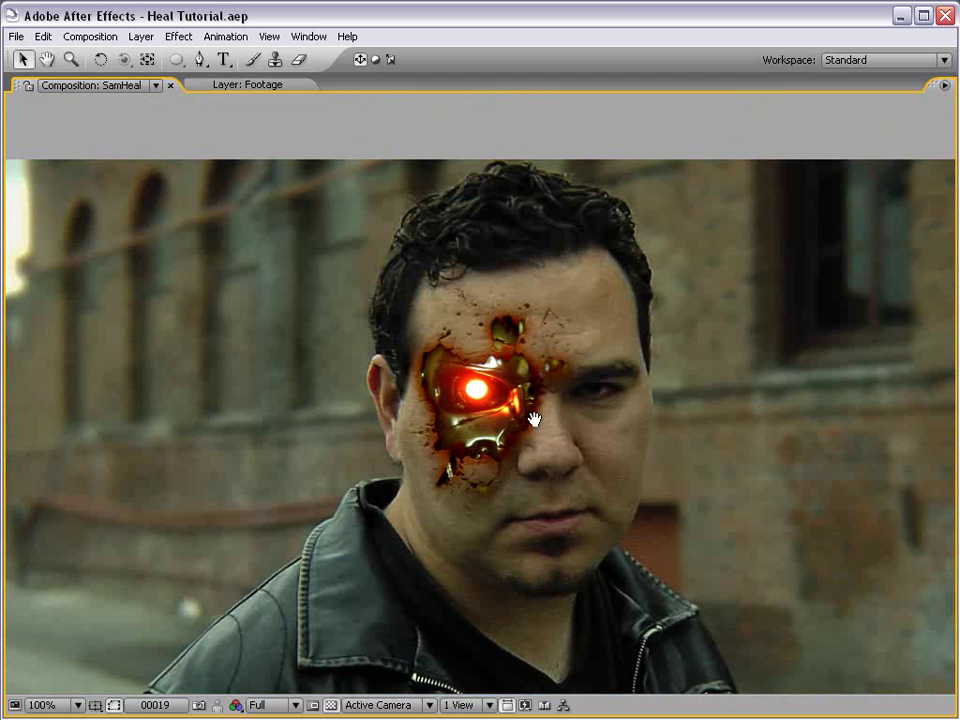
left_click_drag(536, 418, 529, 386)
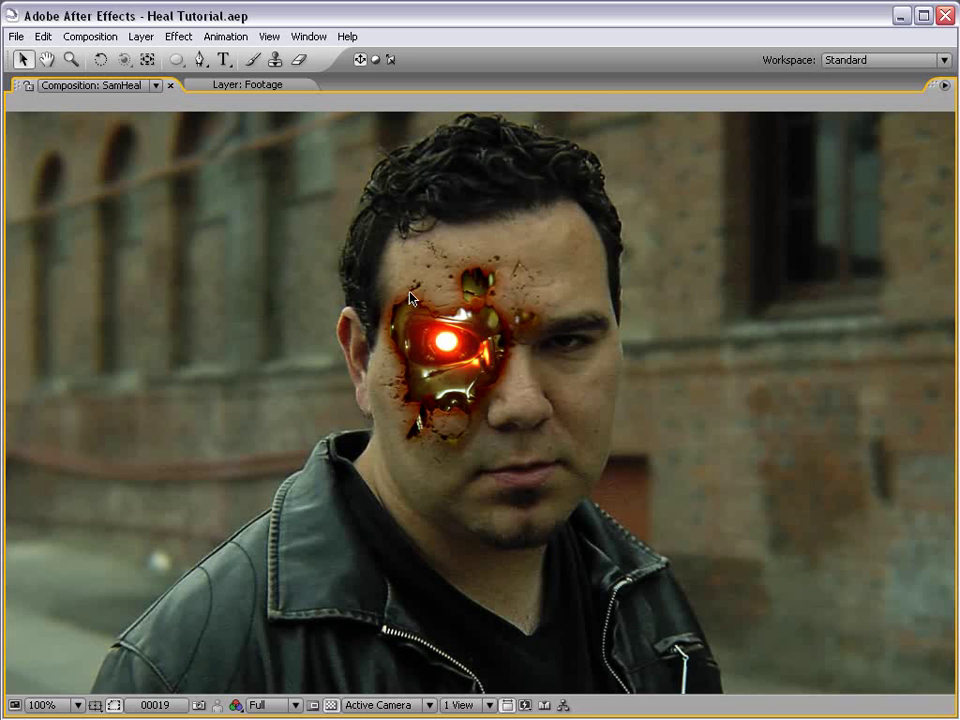
key("grave")
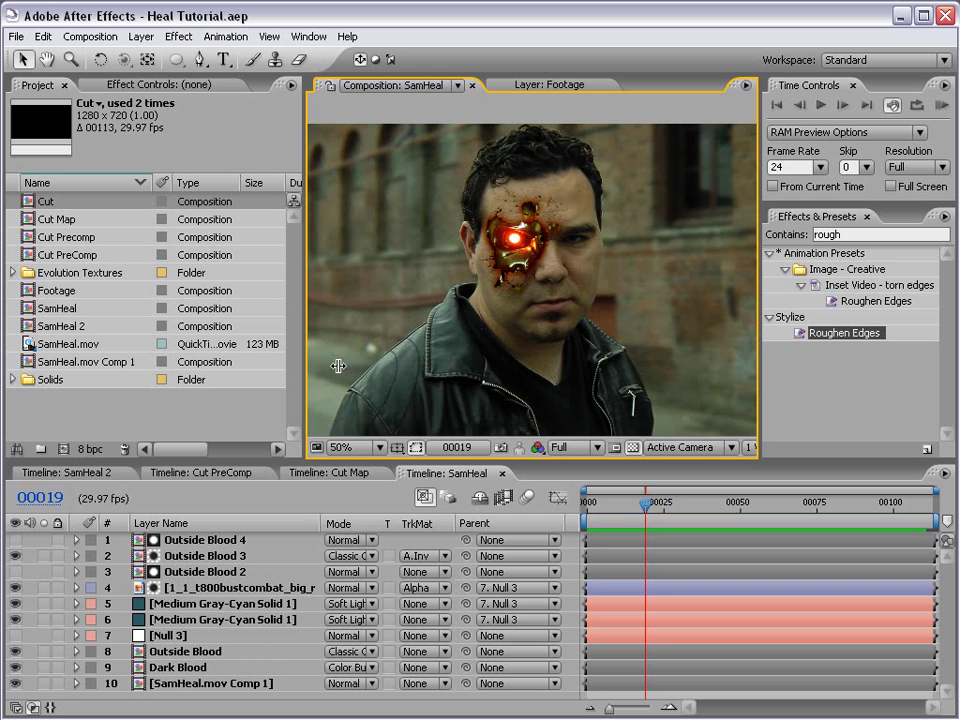
Step: Open the Cut Precomp source of the Outside Blood 4 layer, inspect the torn face matte, and return to SamHeal
double_click(214, 543)
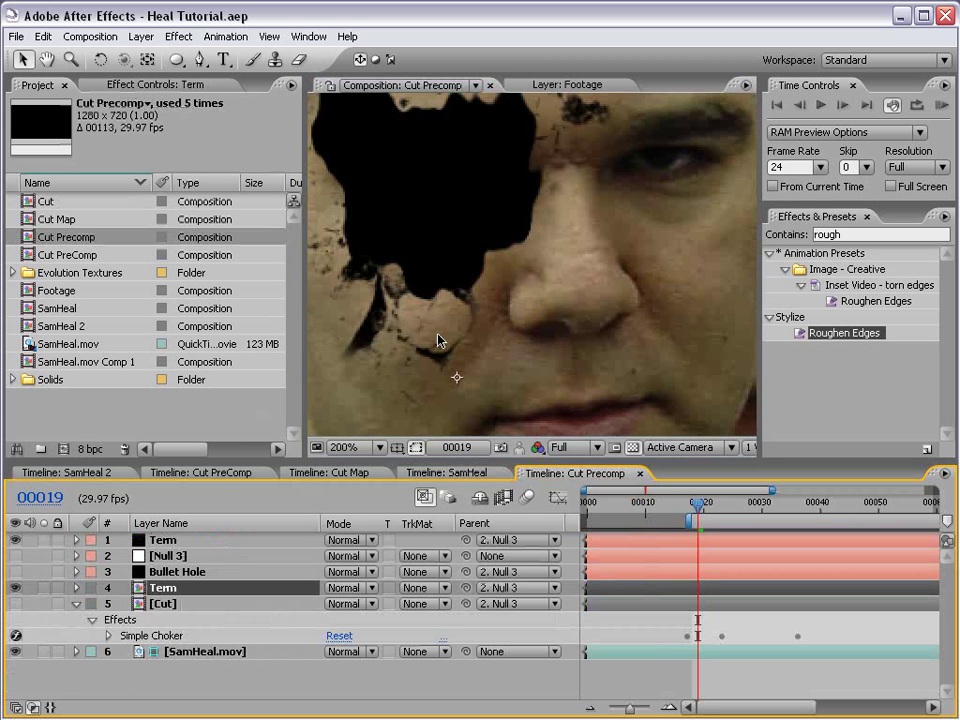
scroll(461, 357, "down", 2)
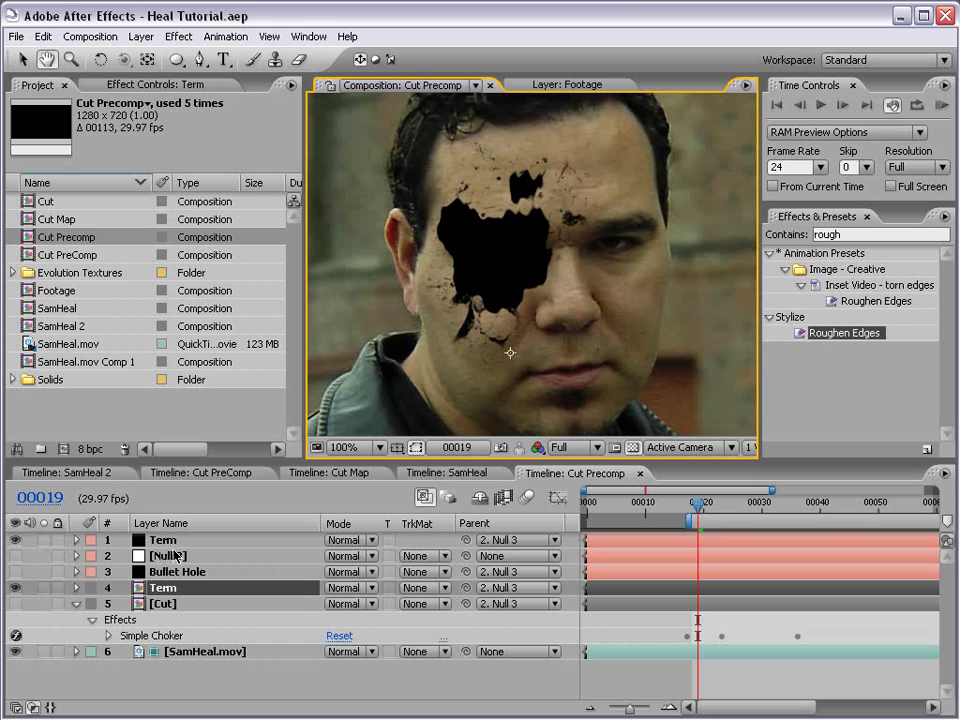
left_click(449, 291)
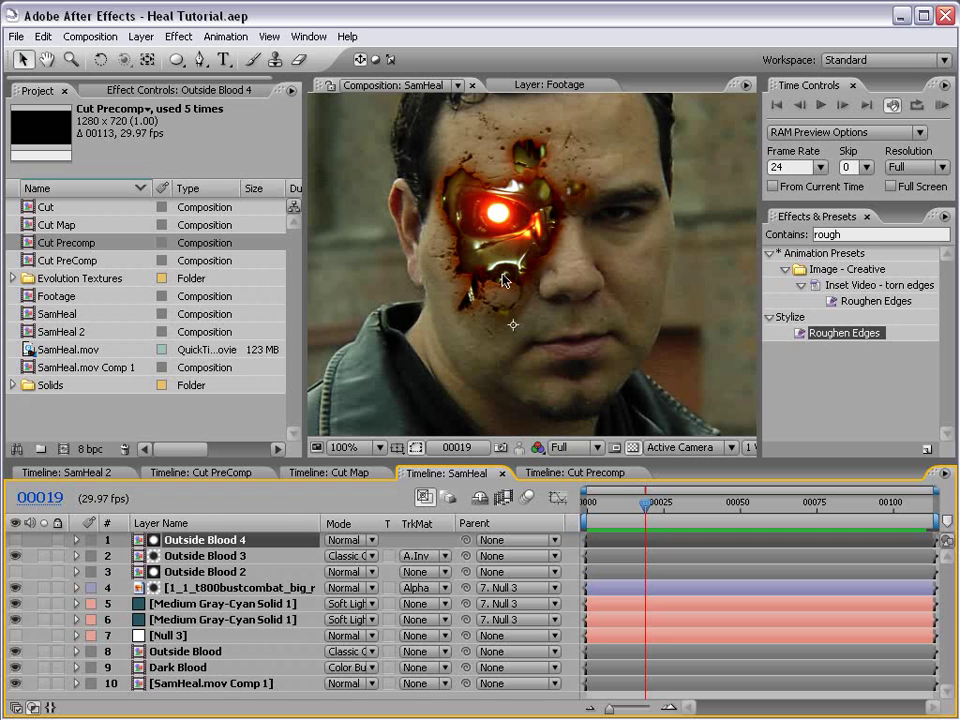
Step: Toggle the visibility of the 1_1_t800bustcombat_big_r layer off and back on, and save the project
left_click(210, 590)
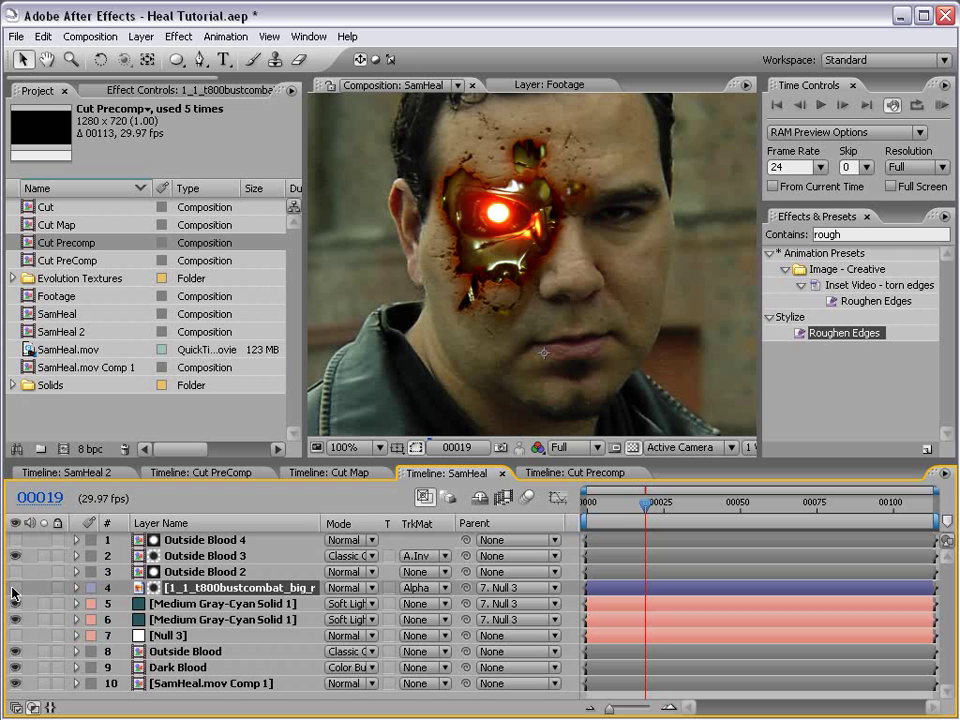
left_click(14, 588)
left_click(14, 588)
key("ctrl+s")
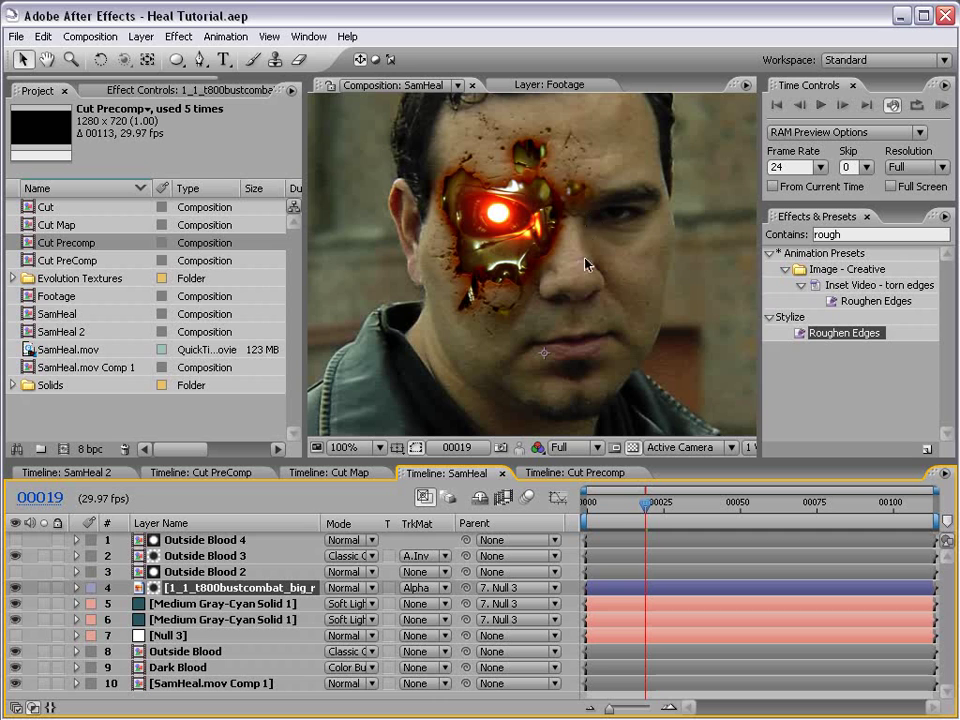
key("comma")
key("period")
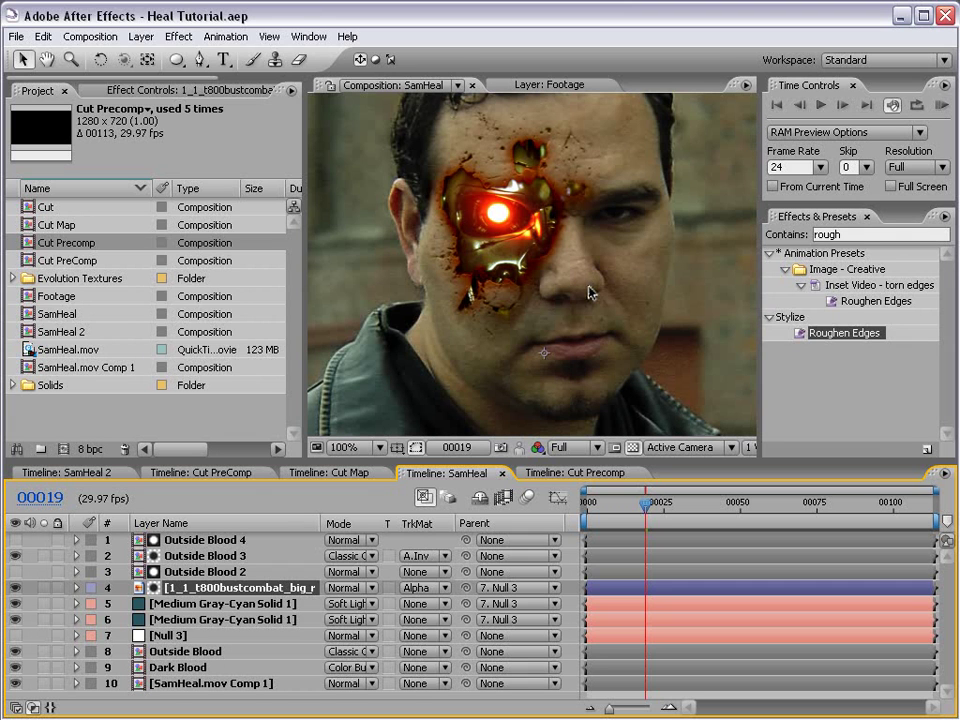